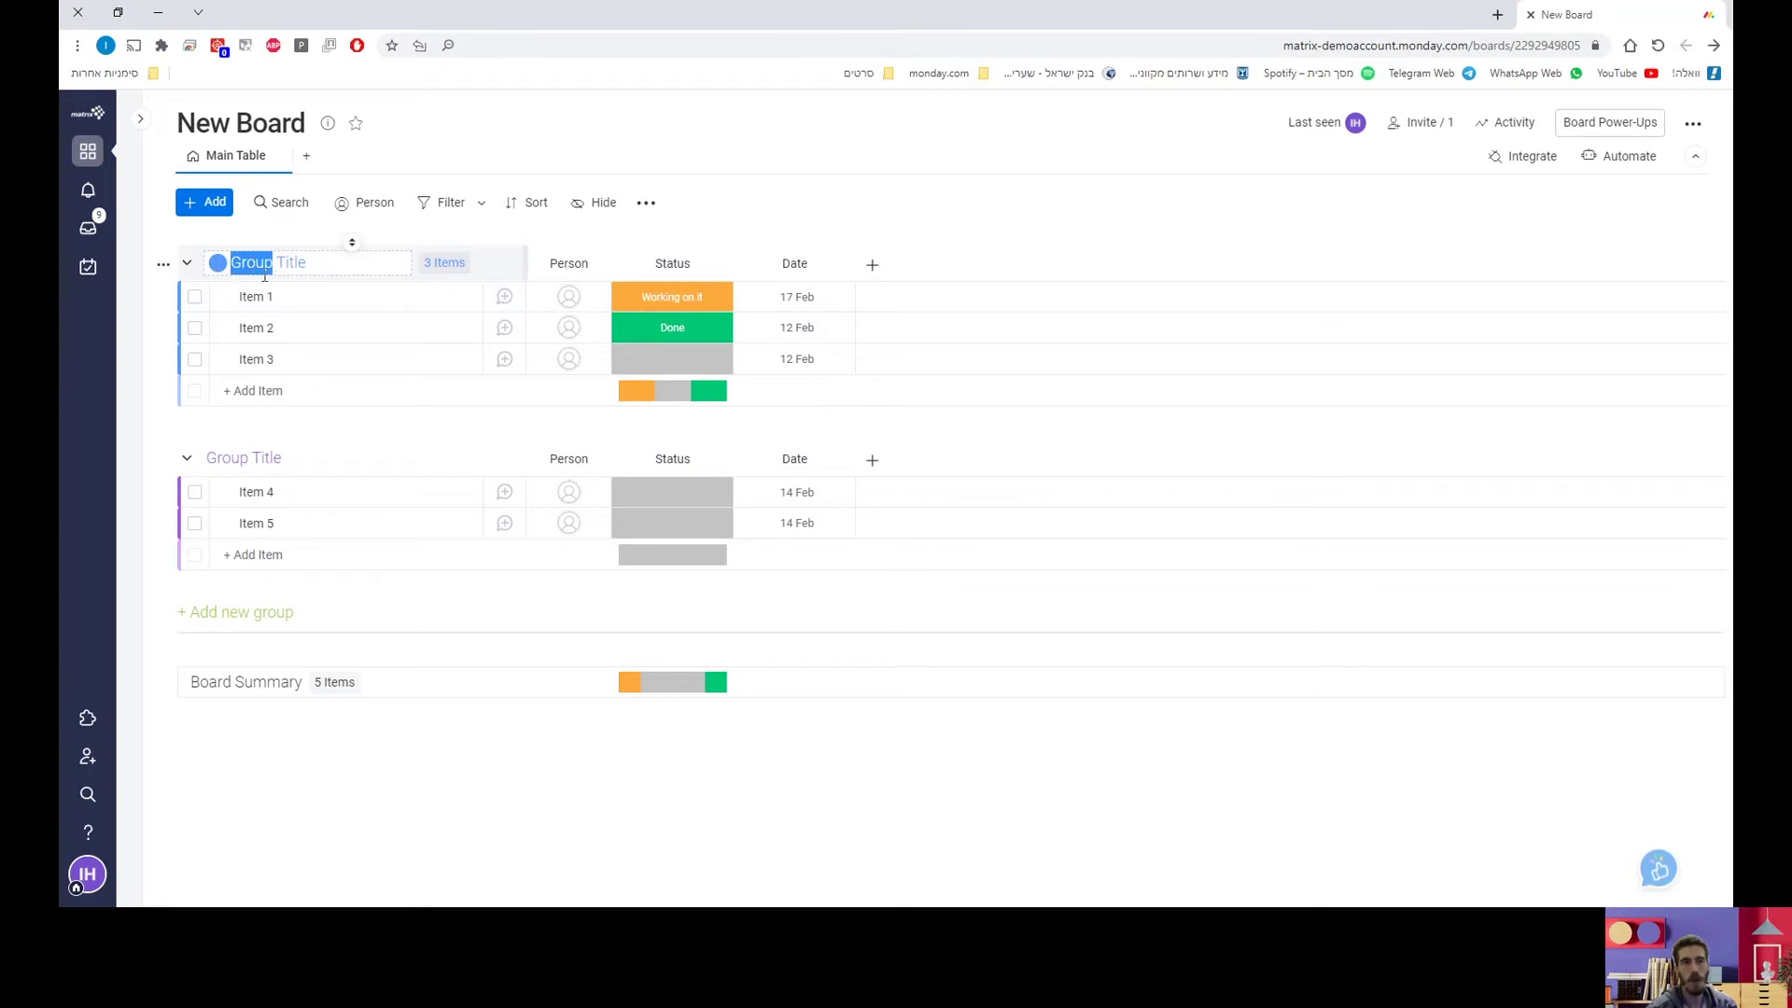
- View Item 1's updates, start a draft update with an empty mention, and close the item without posting
left_click(322, 269)
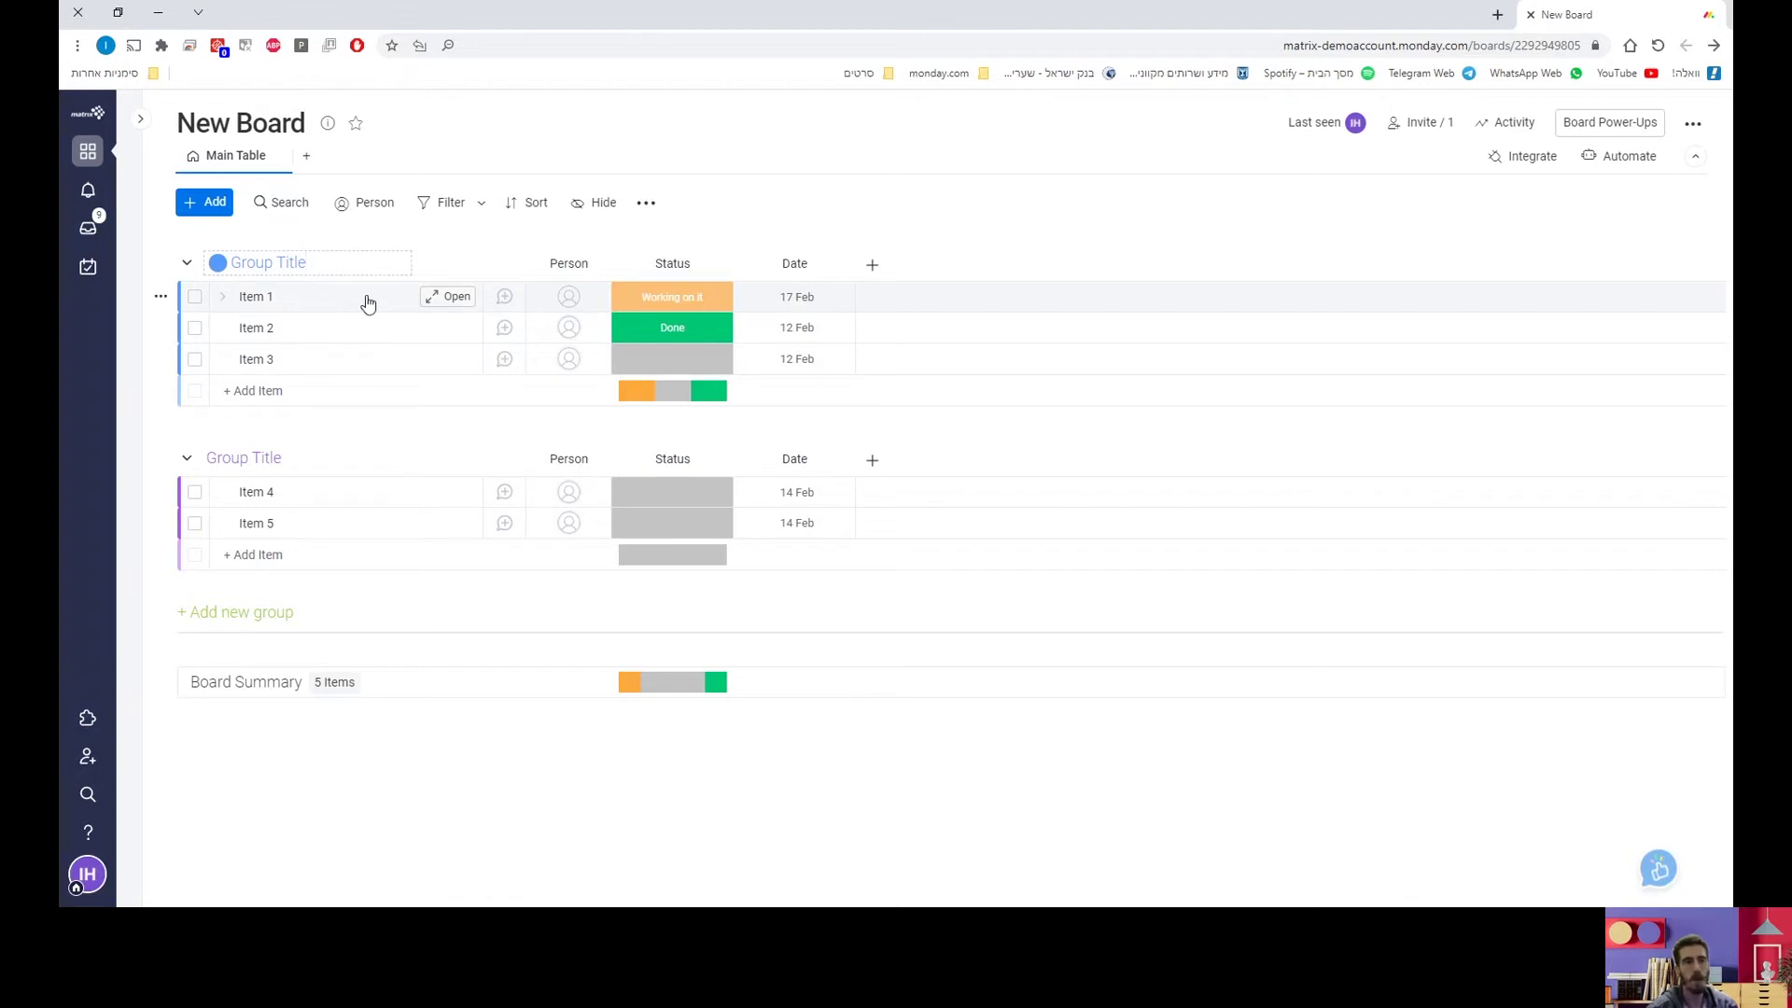
left_click(450, 296)
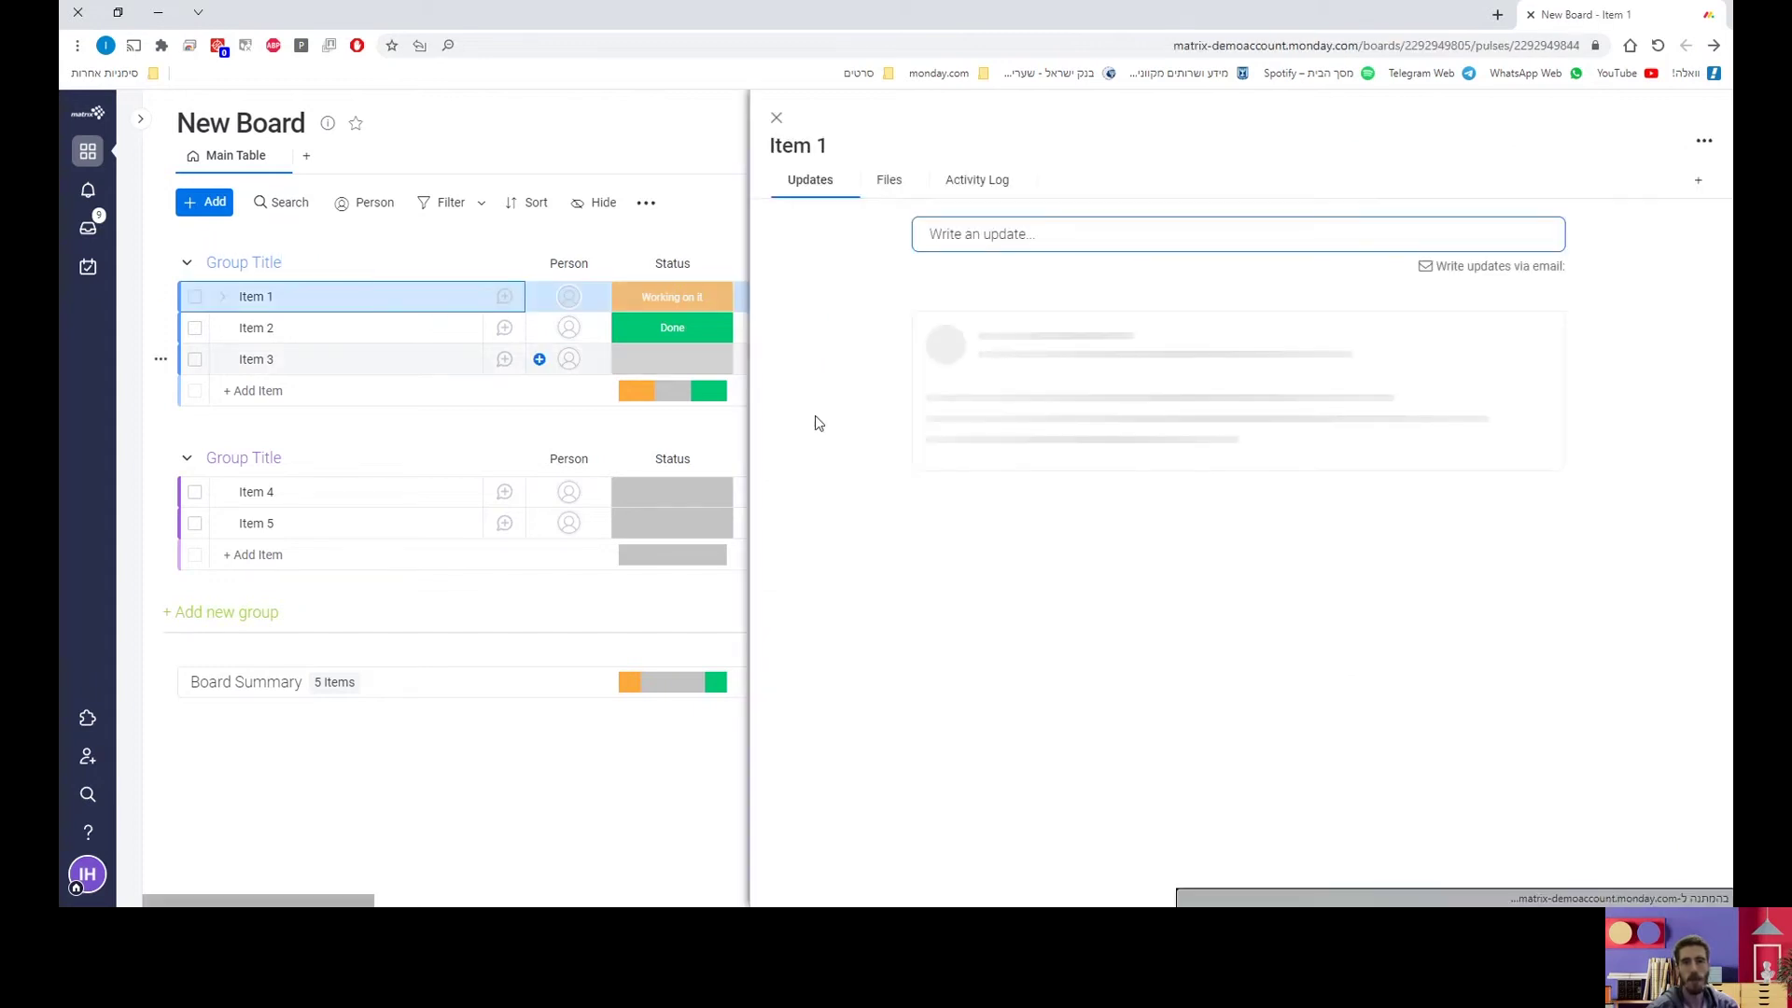
left_click(1092, 233)
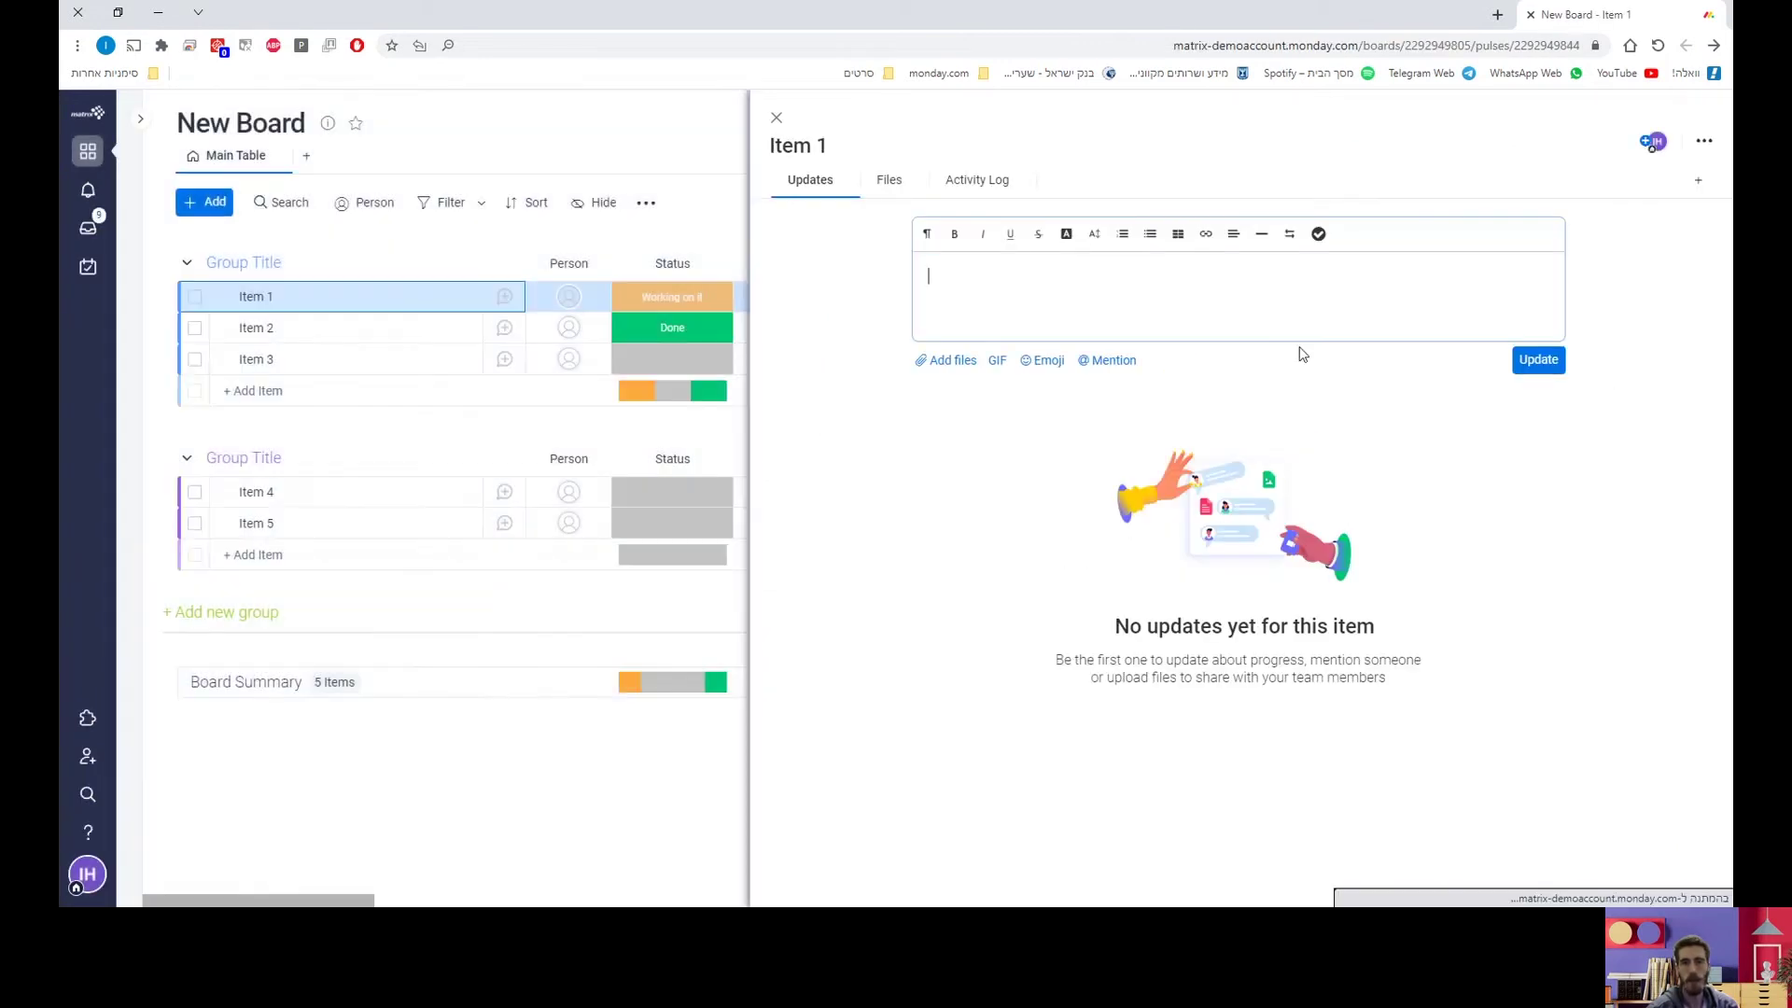
left_click(1129, 360)
left_click(1223, 311)
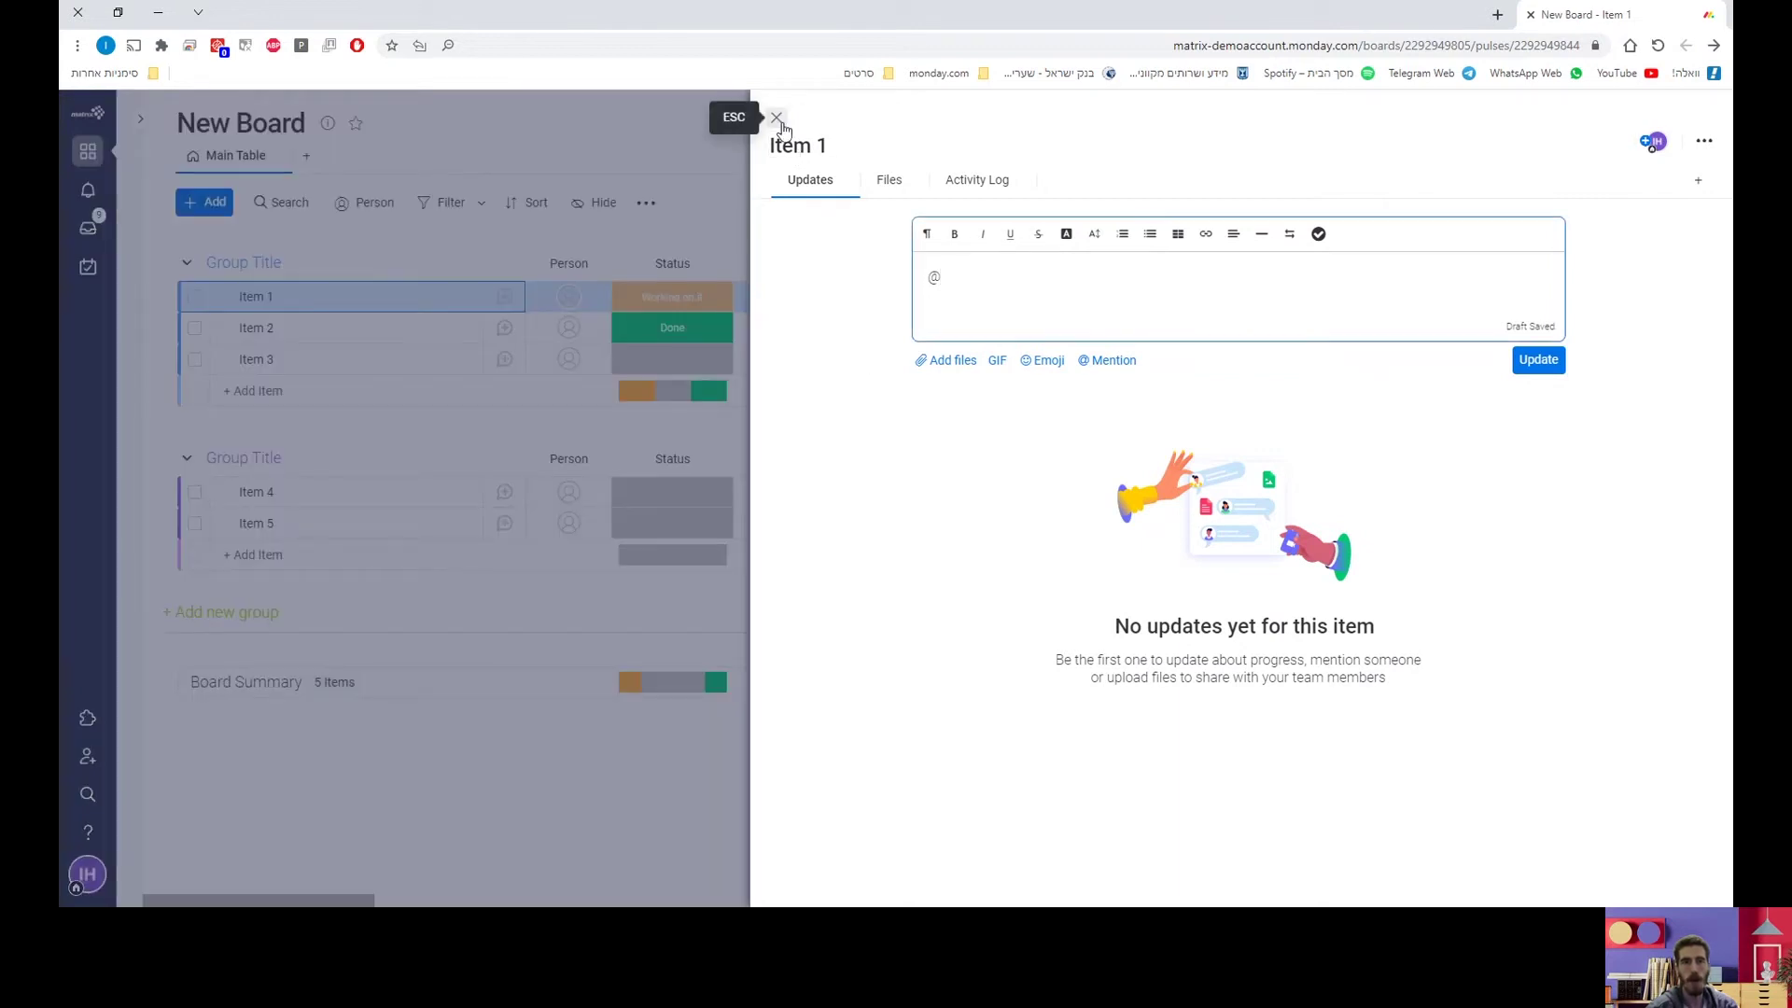
left_click(781, 124)
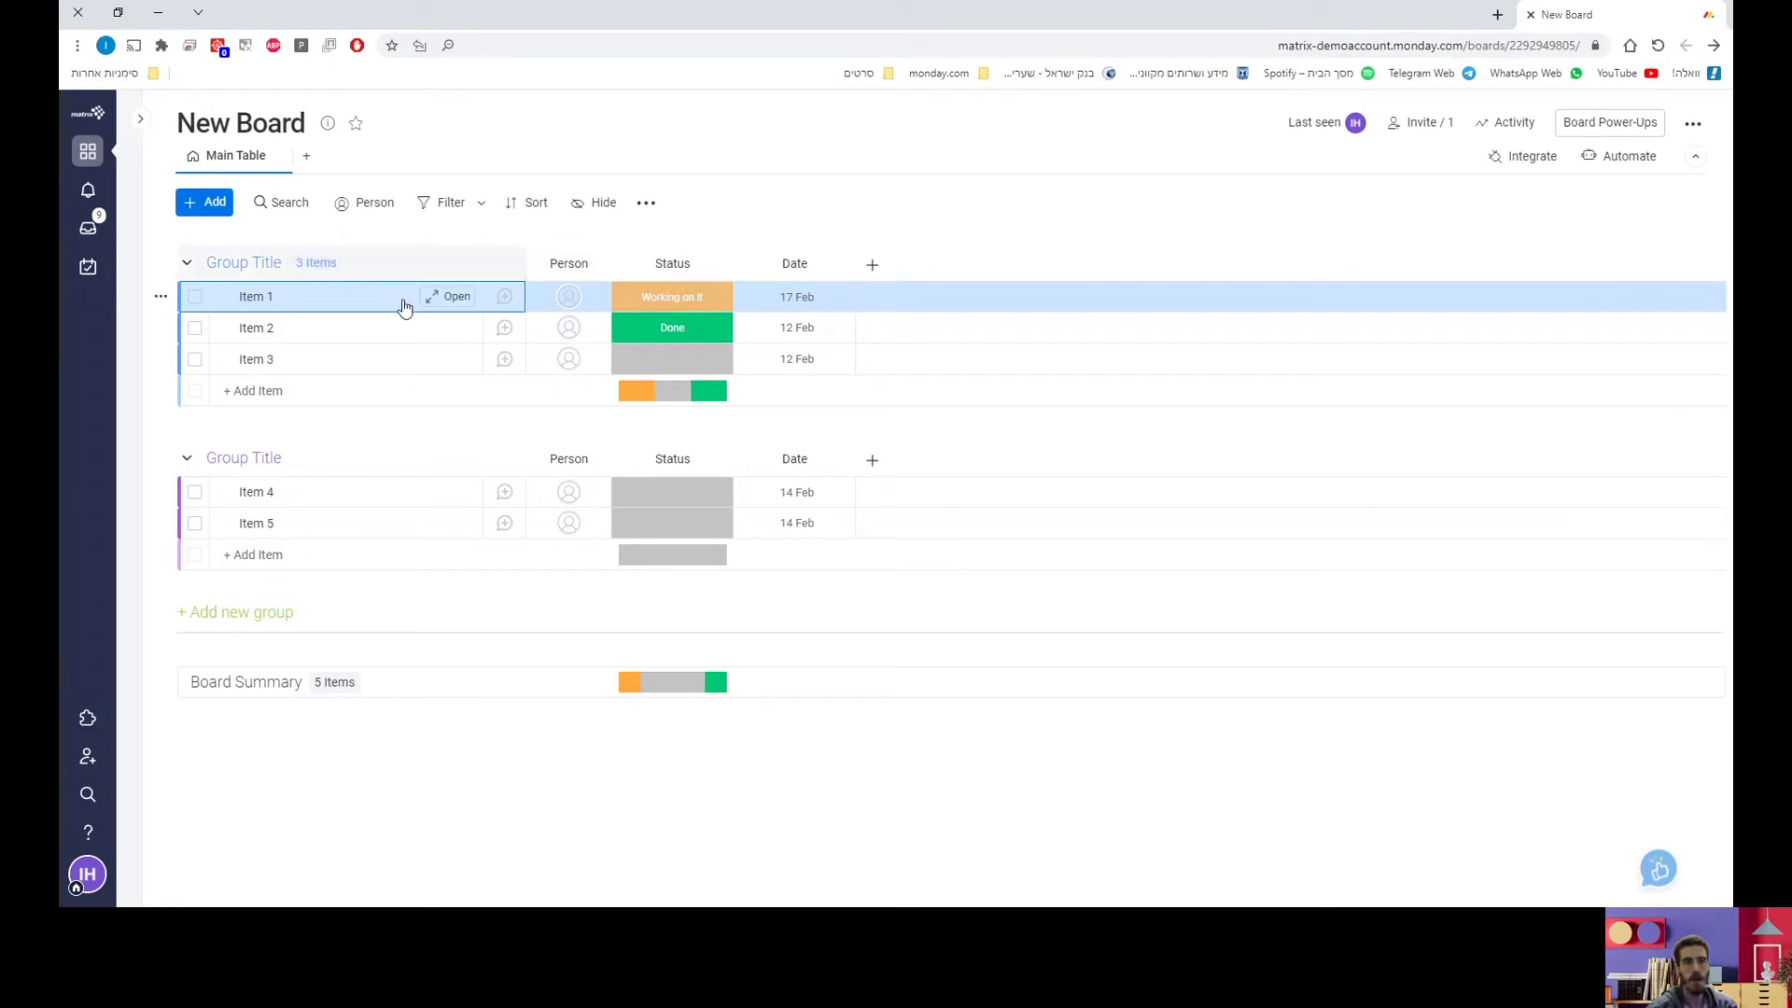
- Examine Item 1's person choices and status labels, including the colour palette for the Done label, without changing them
left_click(571, 297)
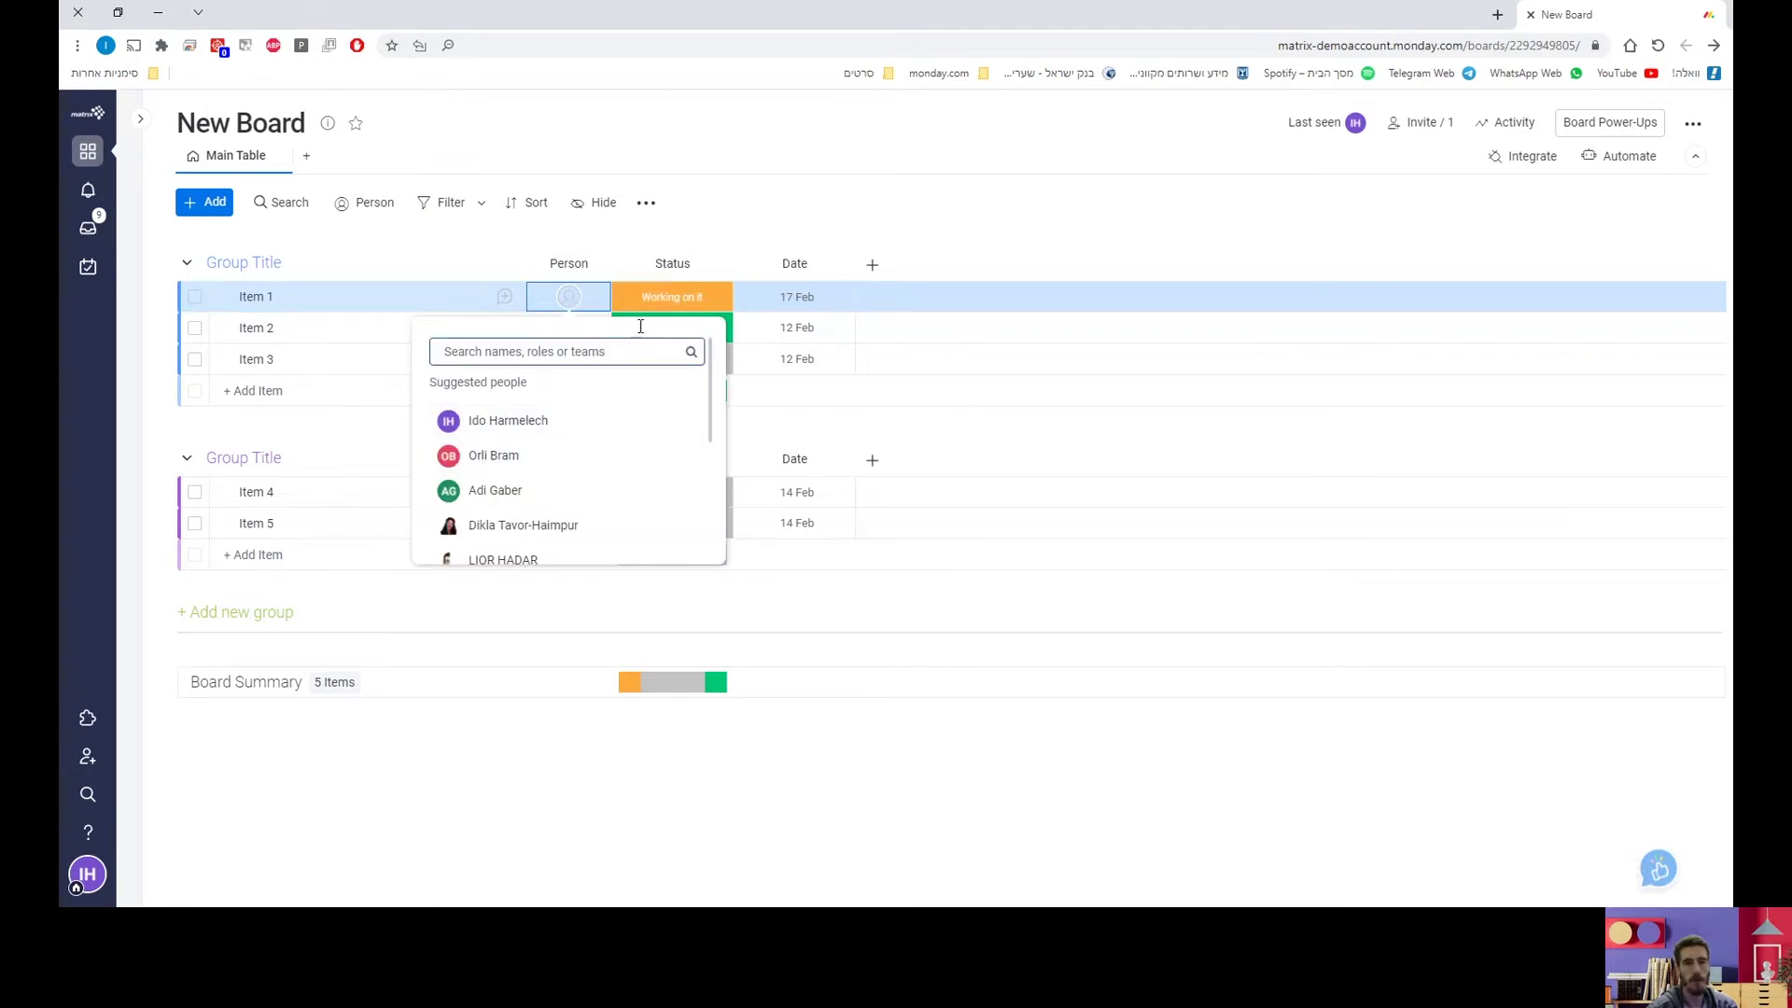
left_click(689, 304)
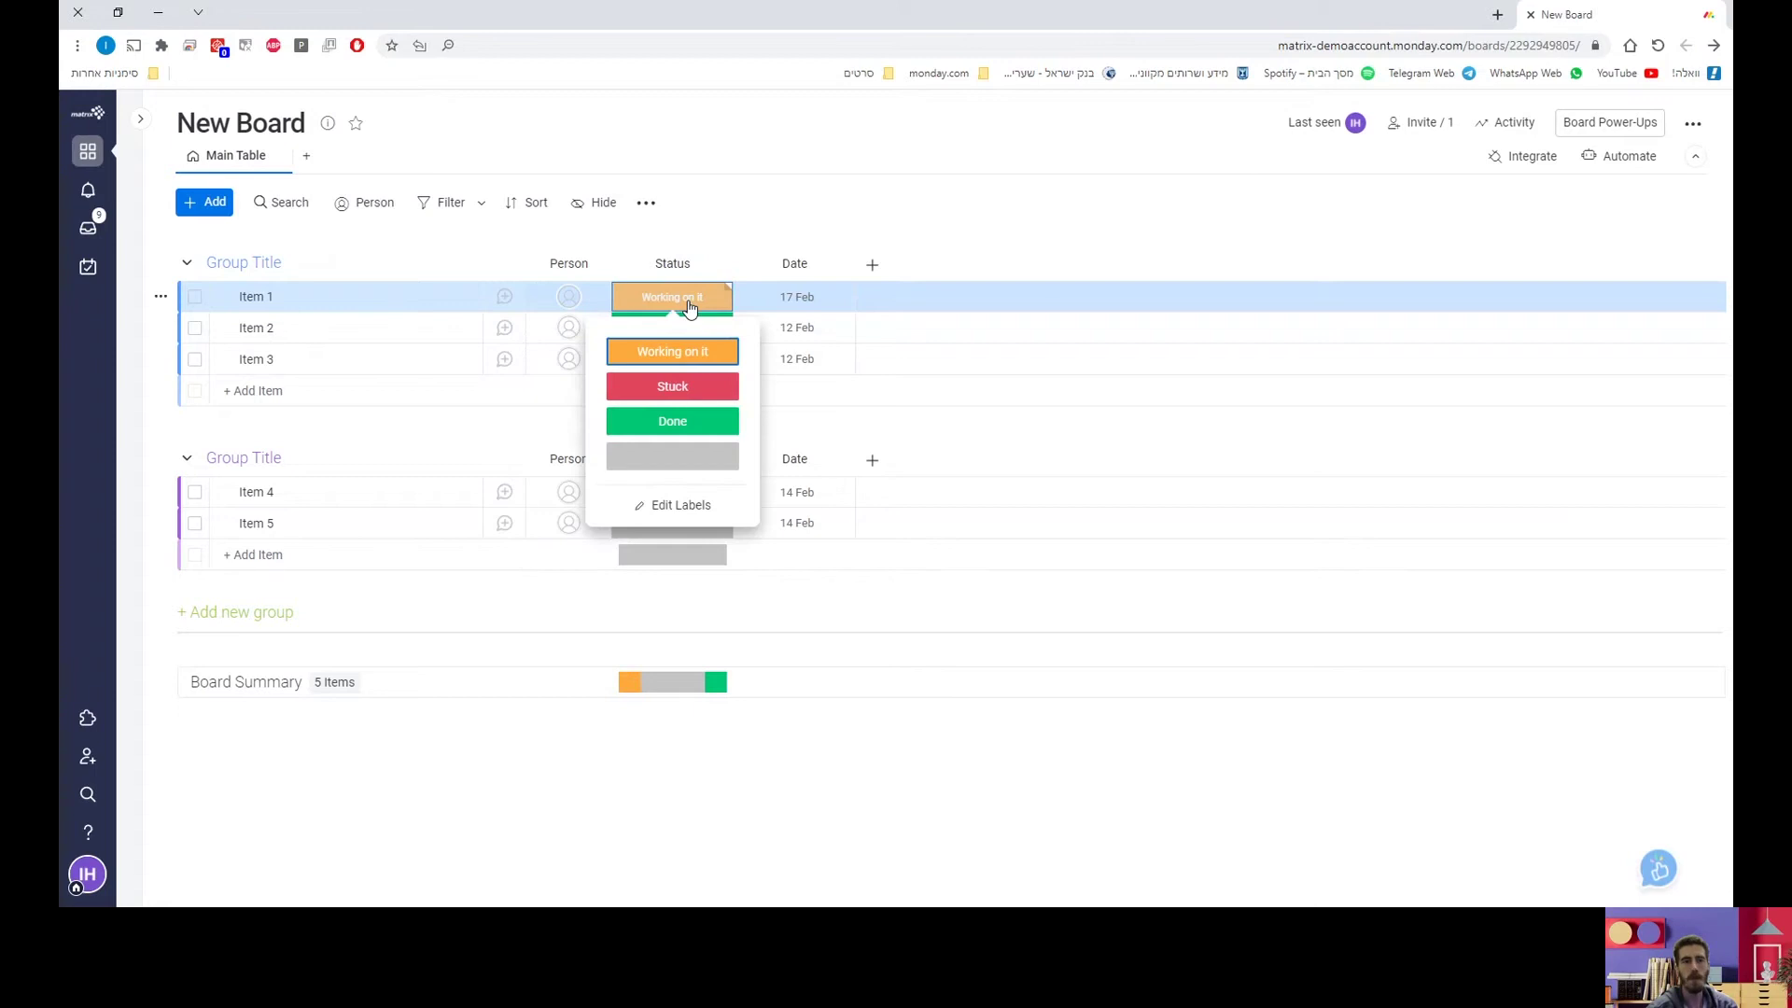
left_click(716, 515)
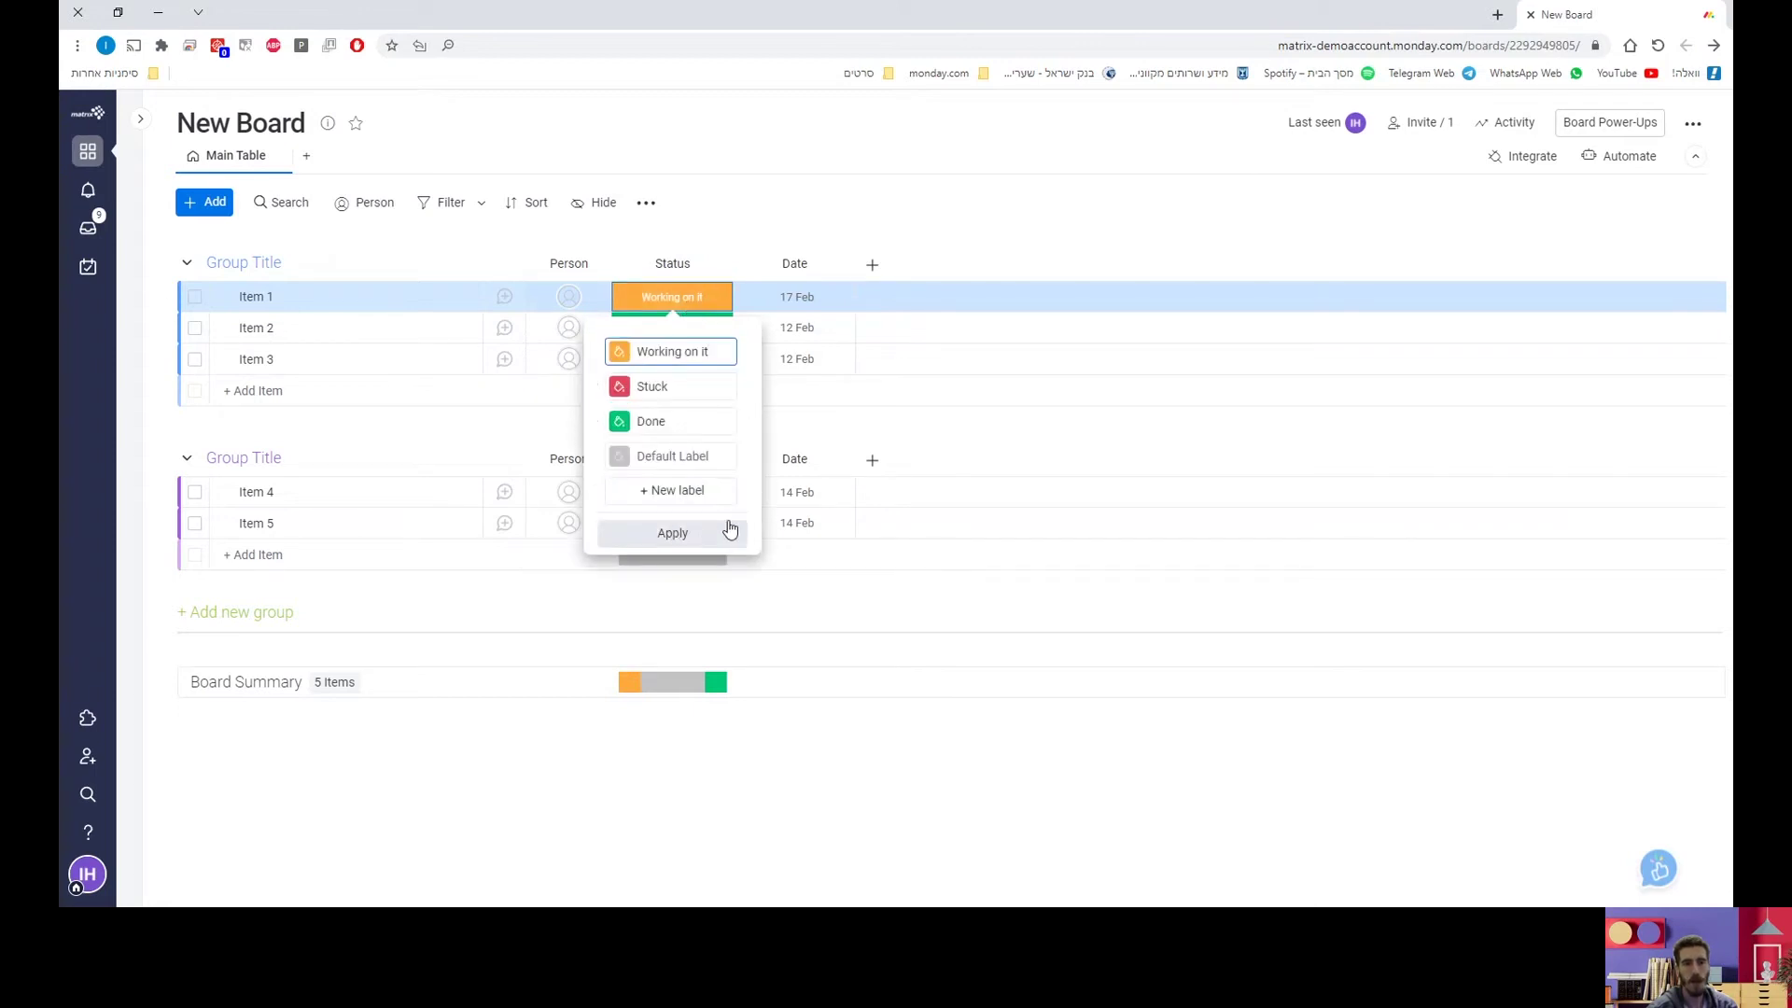
left_click(621, 425)
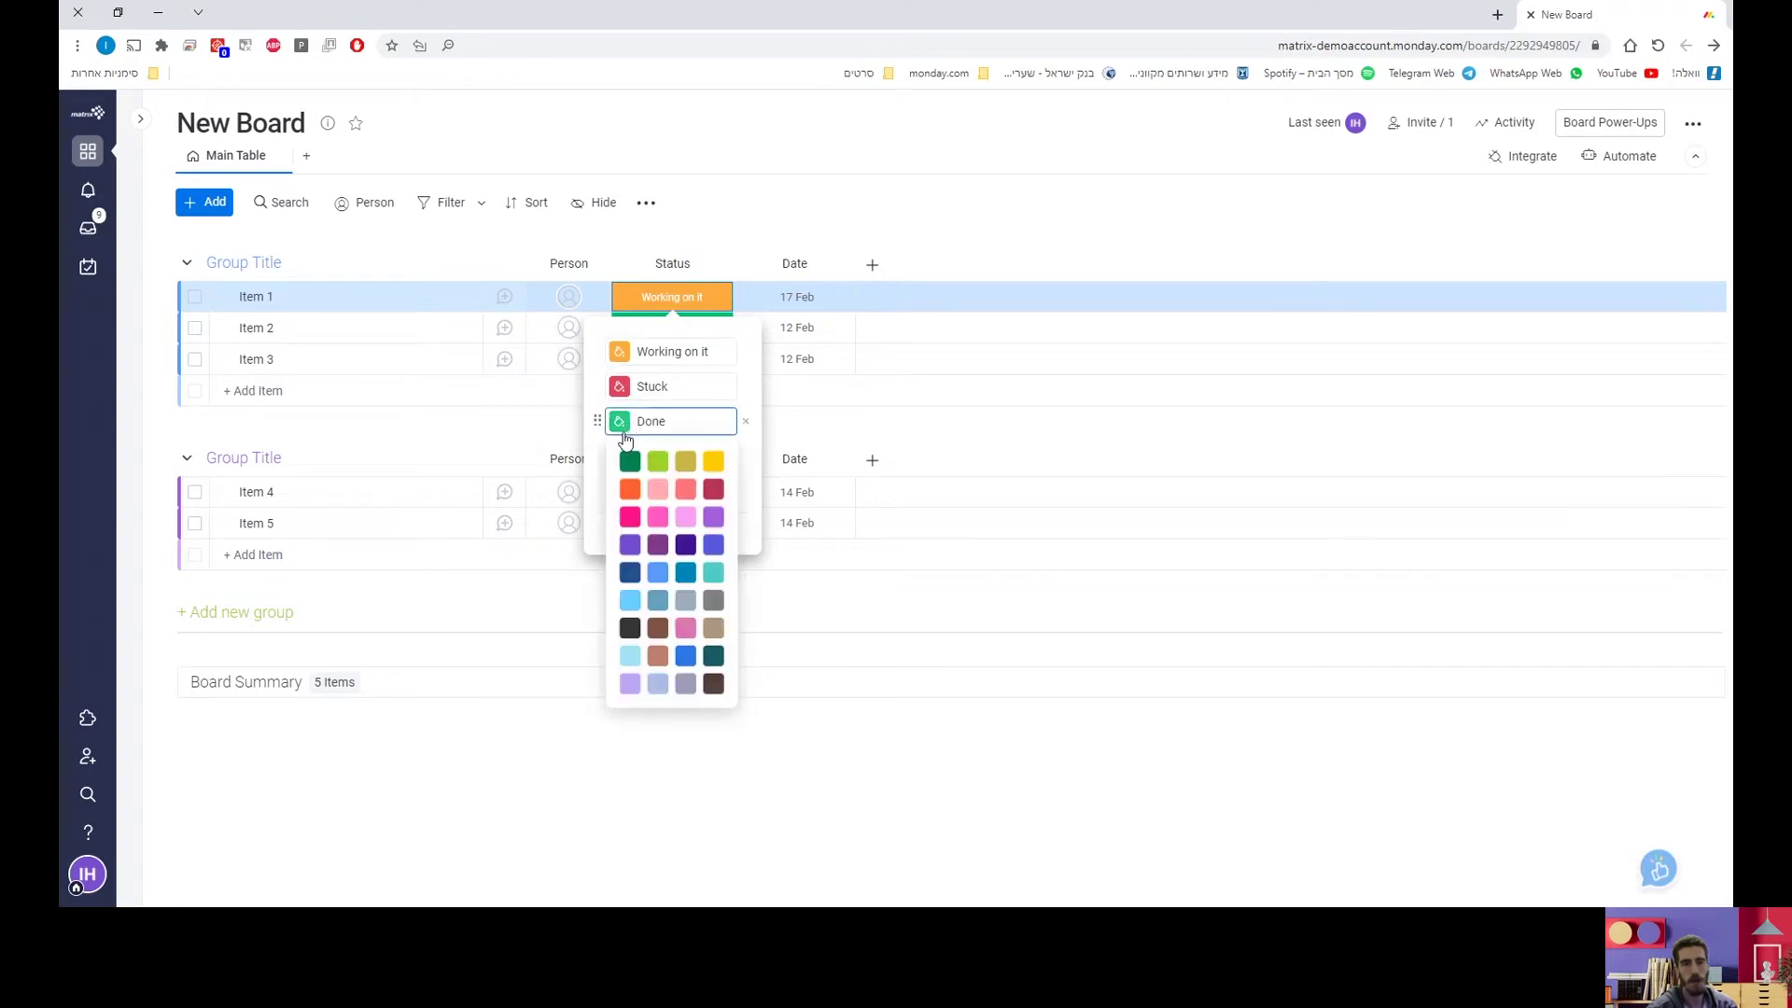
left_click(772, 250)
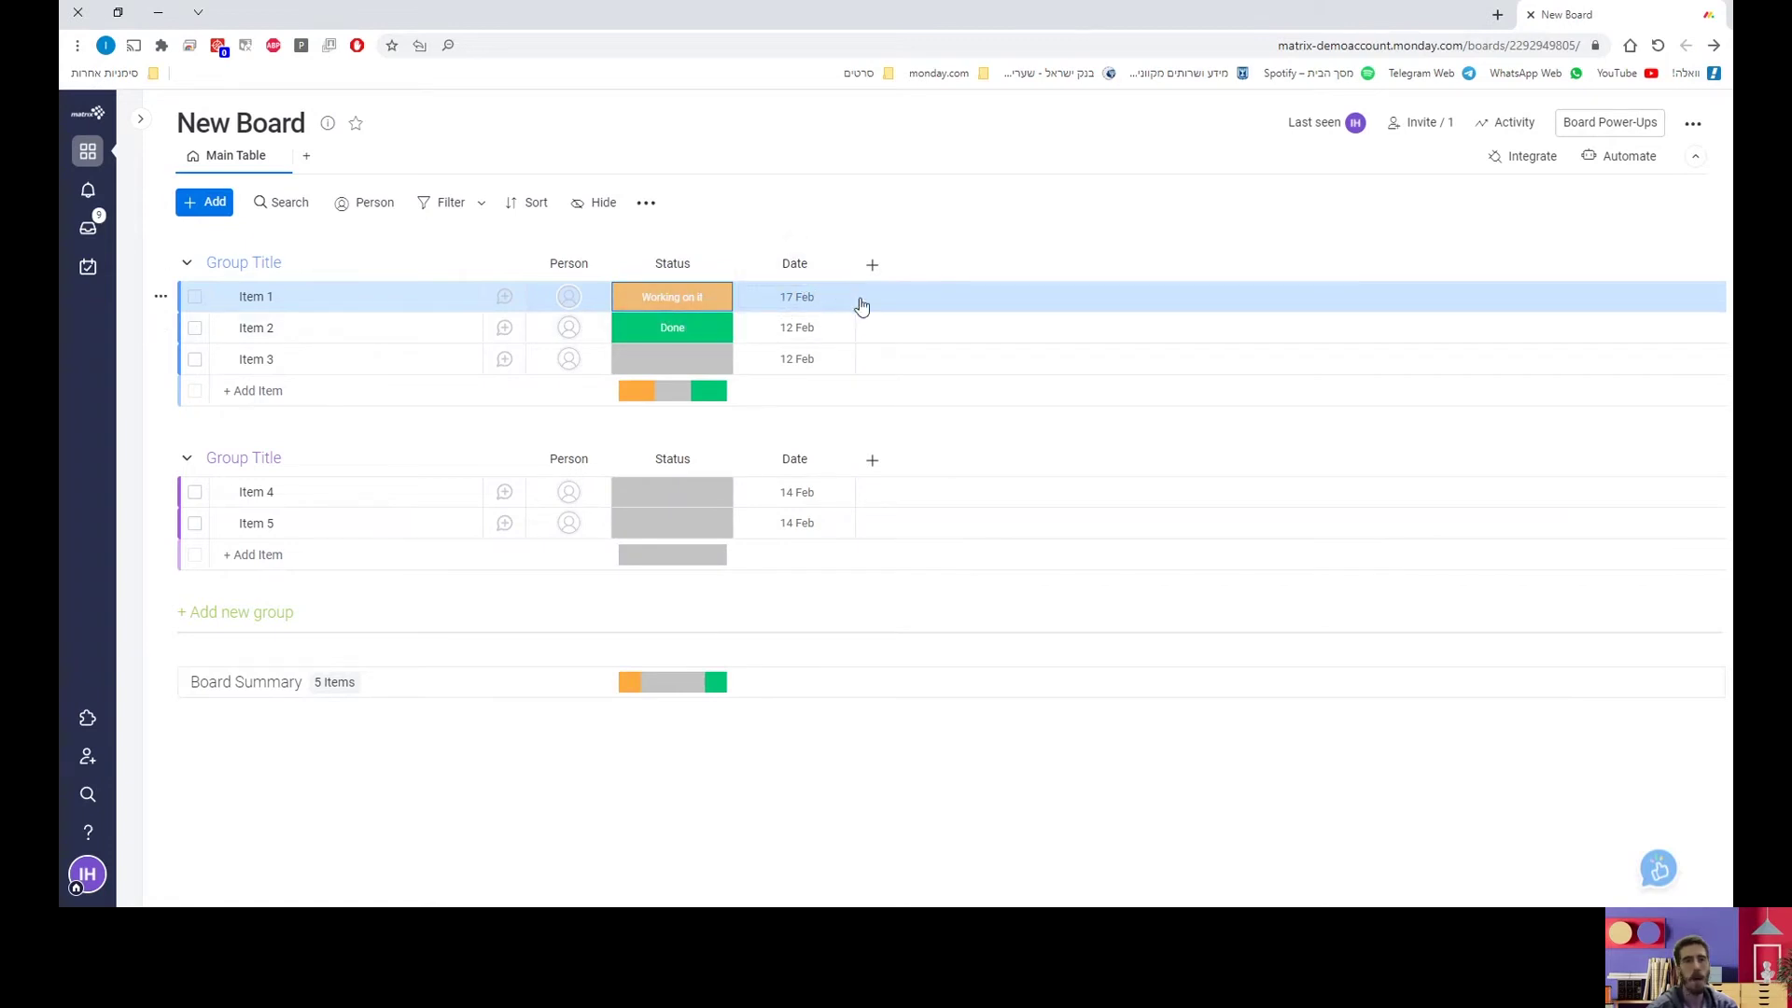
- Review the column types available for the board and the essential views offered in the Views Center
left_click(871, 265)
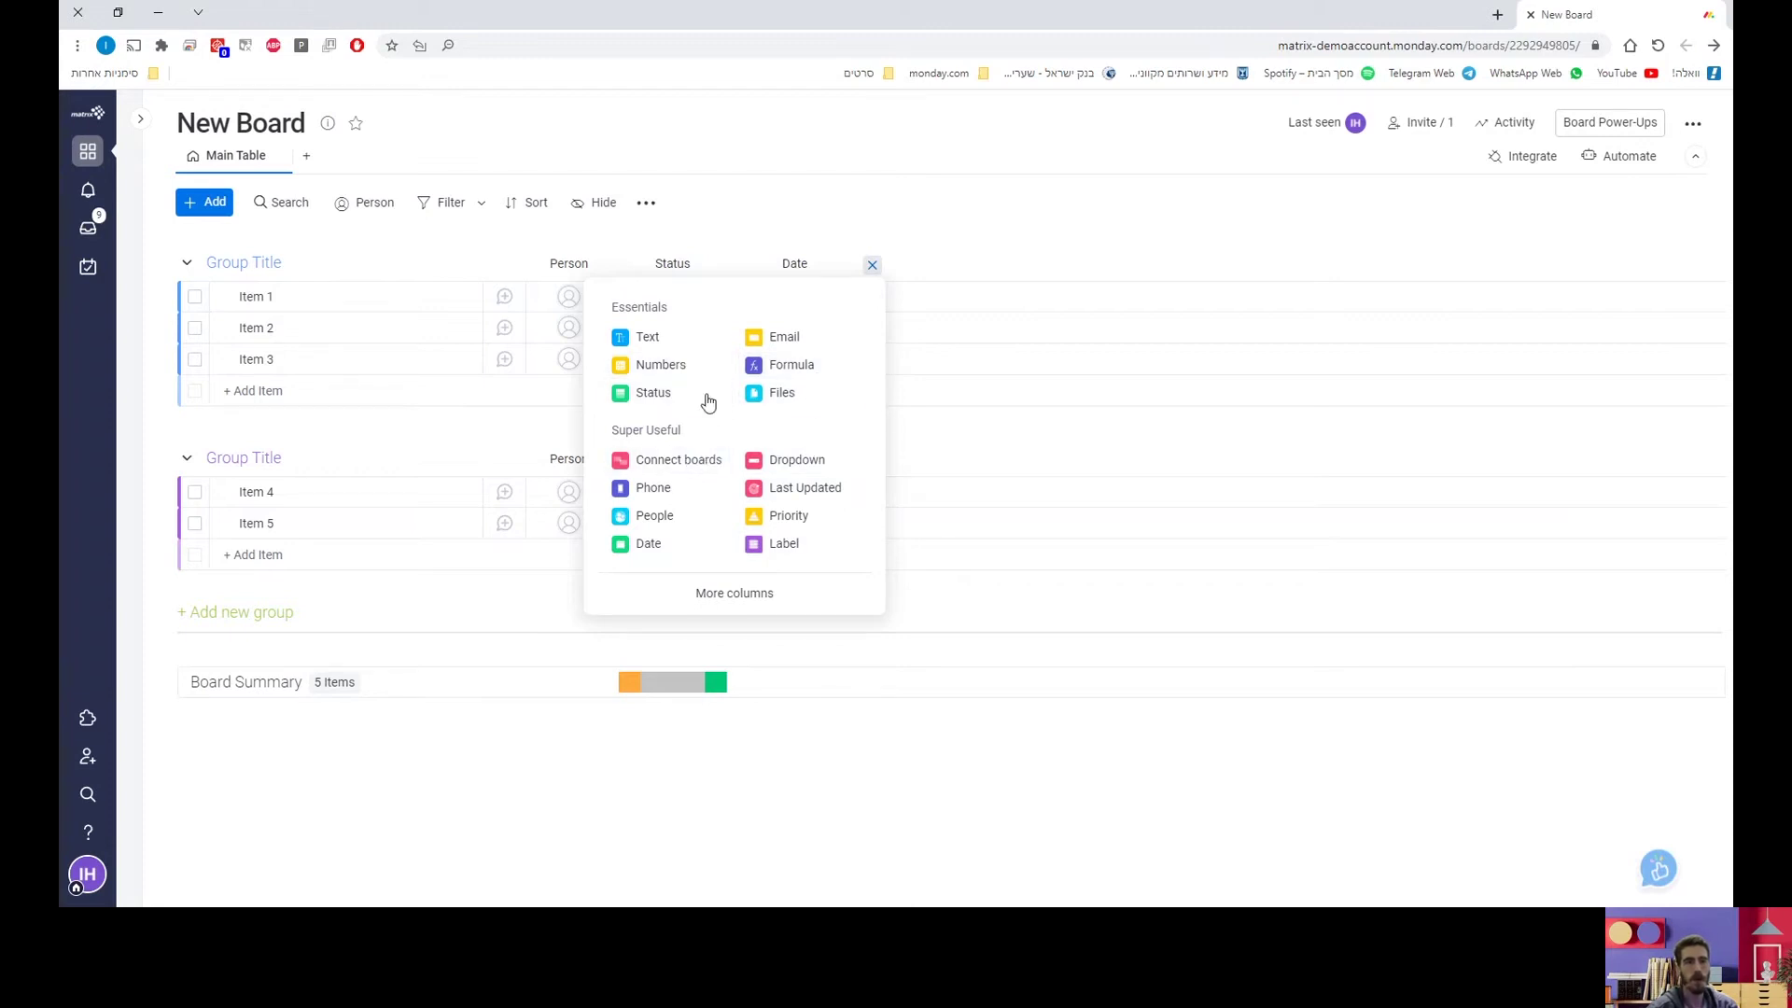
left_click(780, 216)
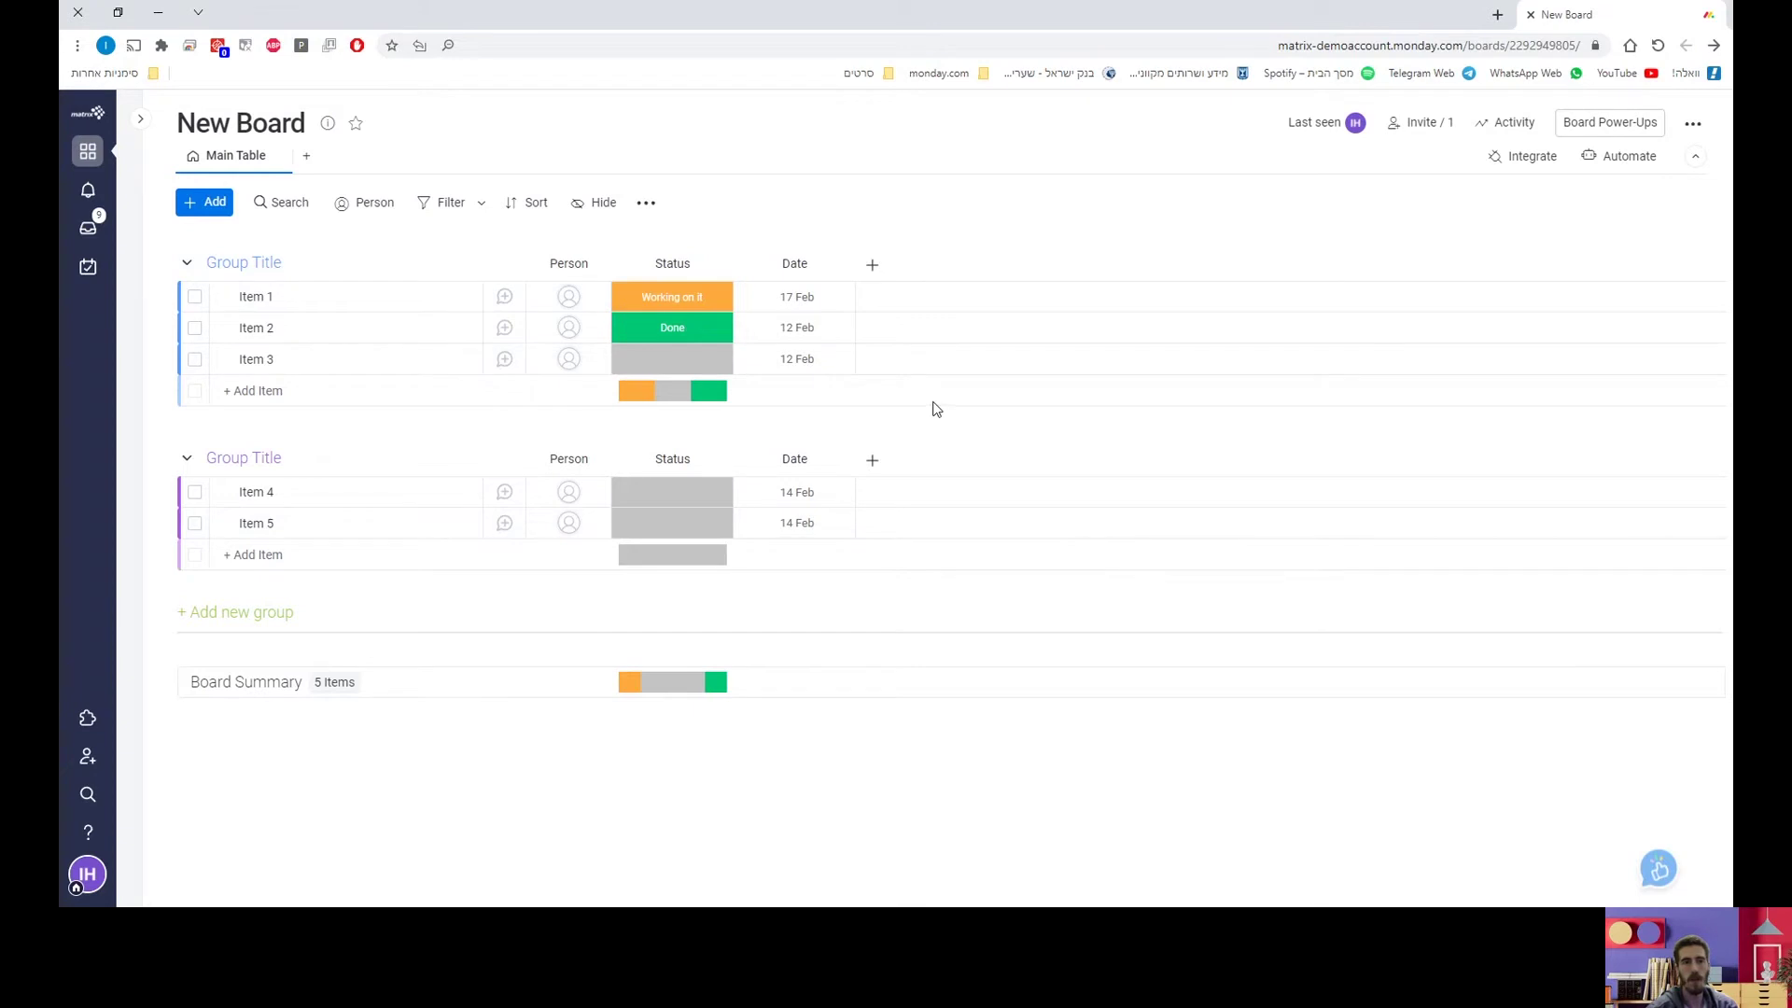
left_click(310, 158)
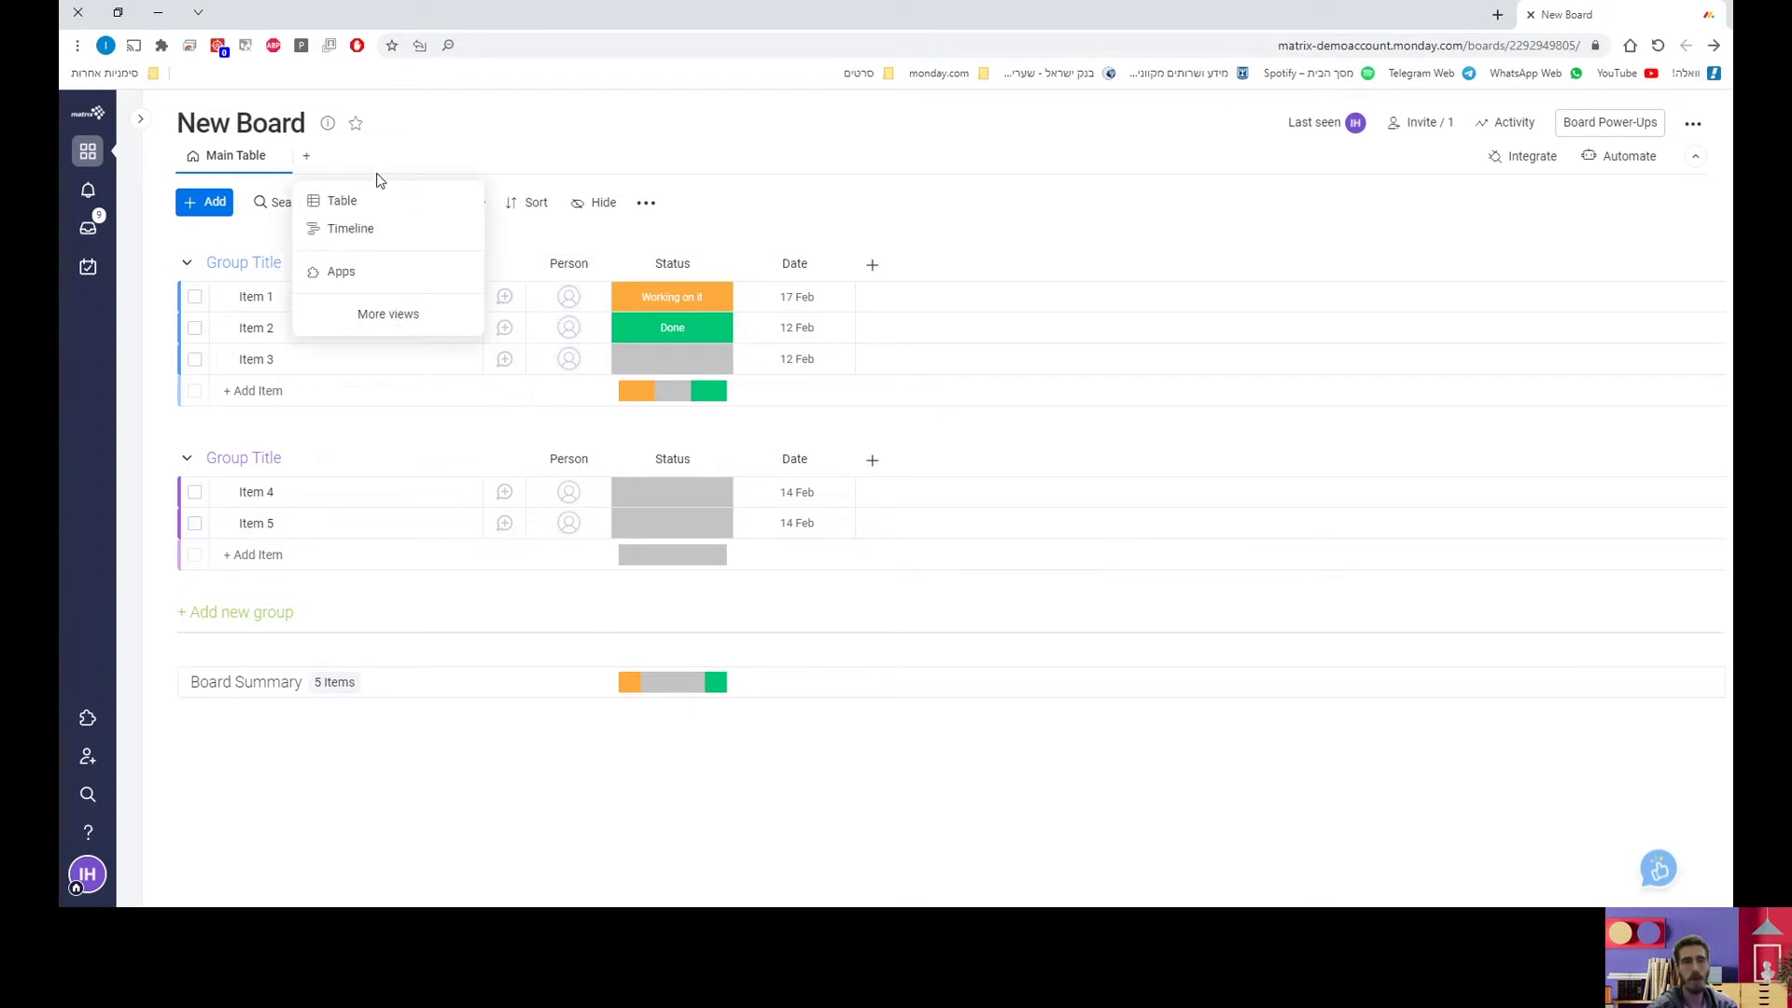
left_click(436, 316)
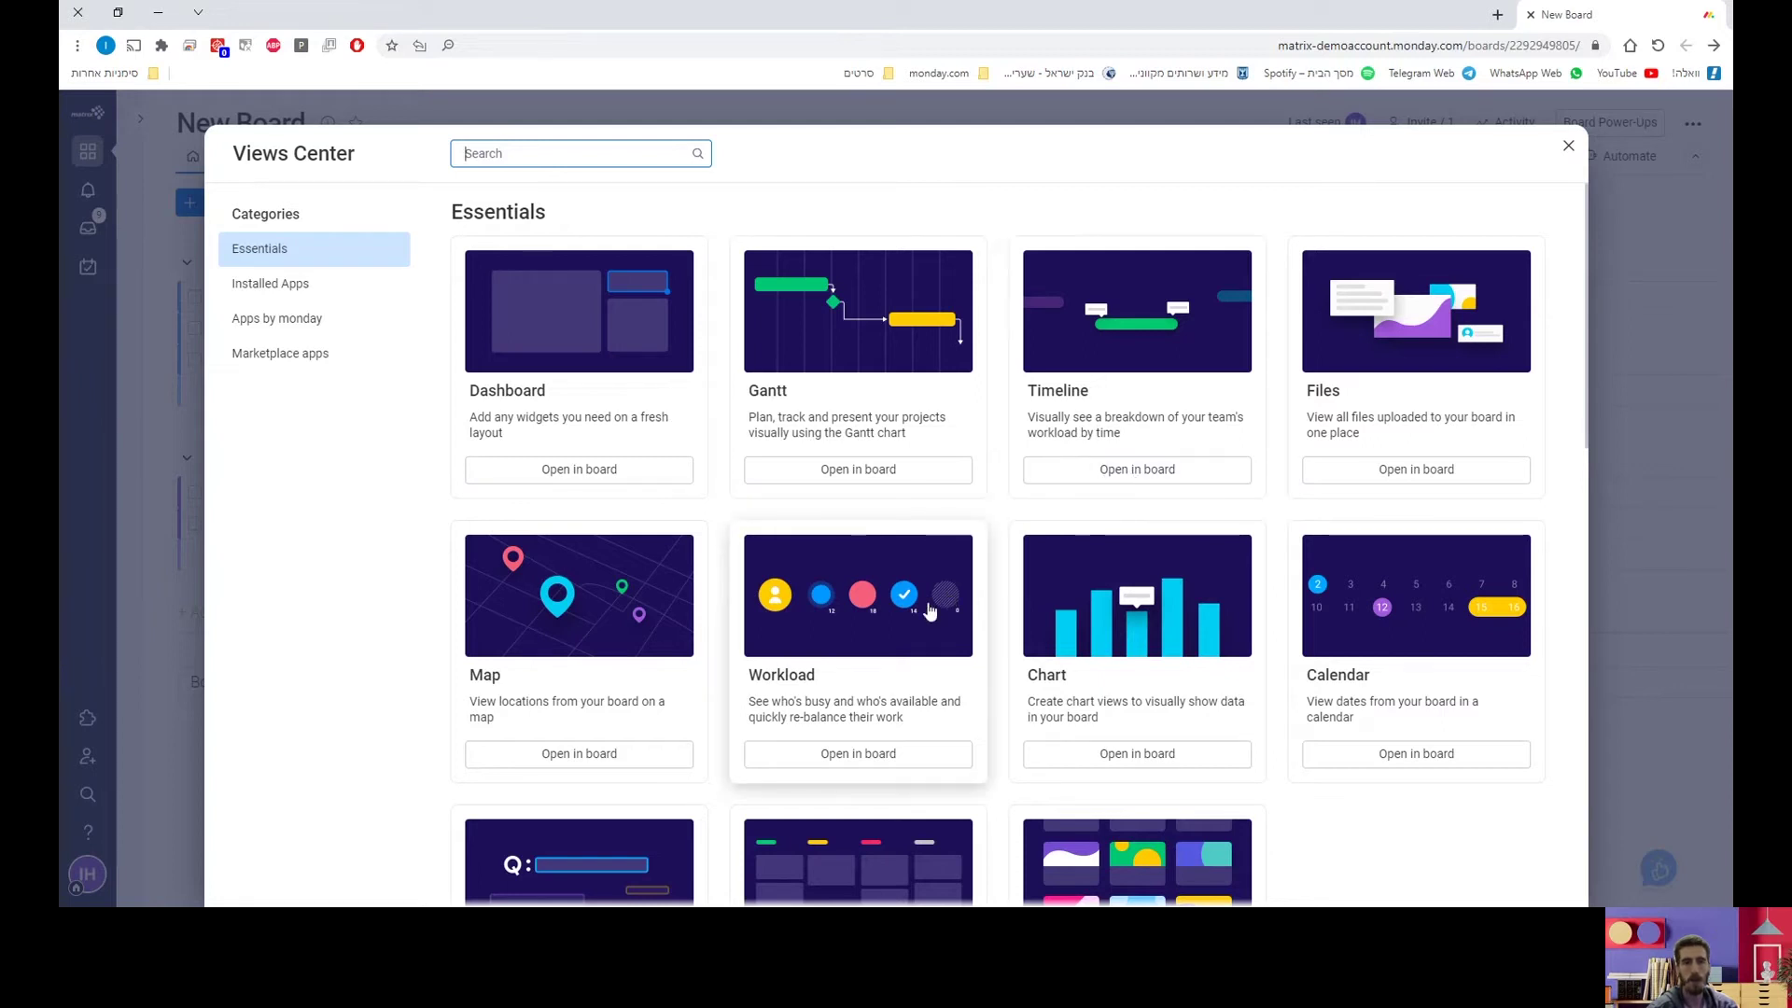
left_click(1569, 145)
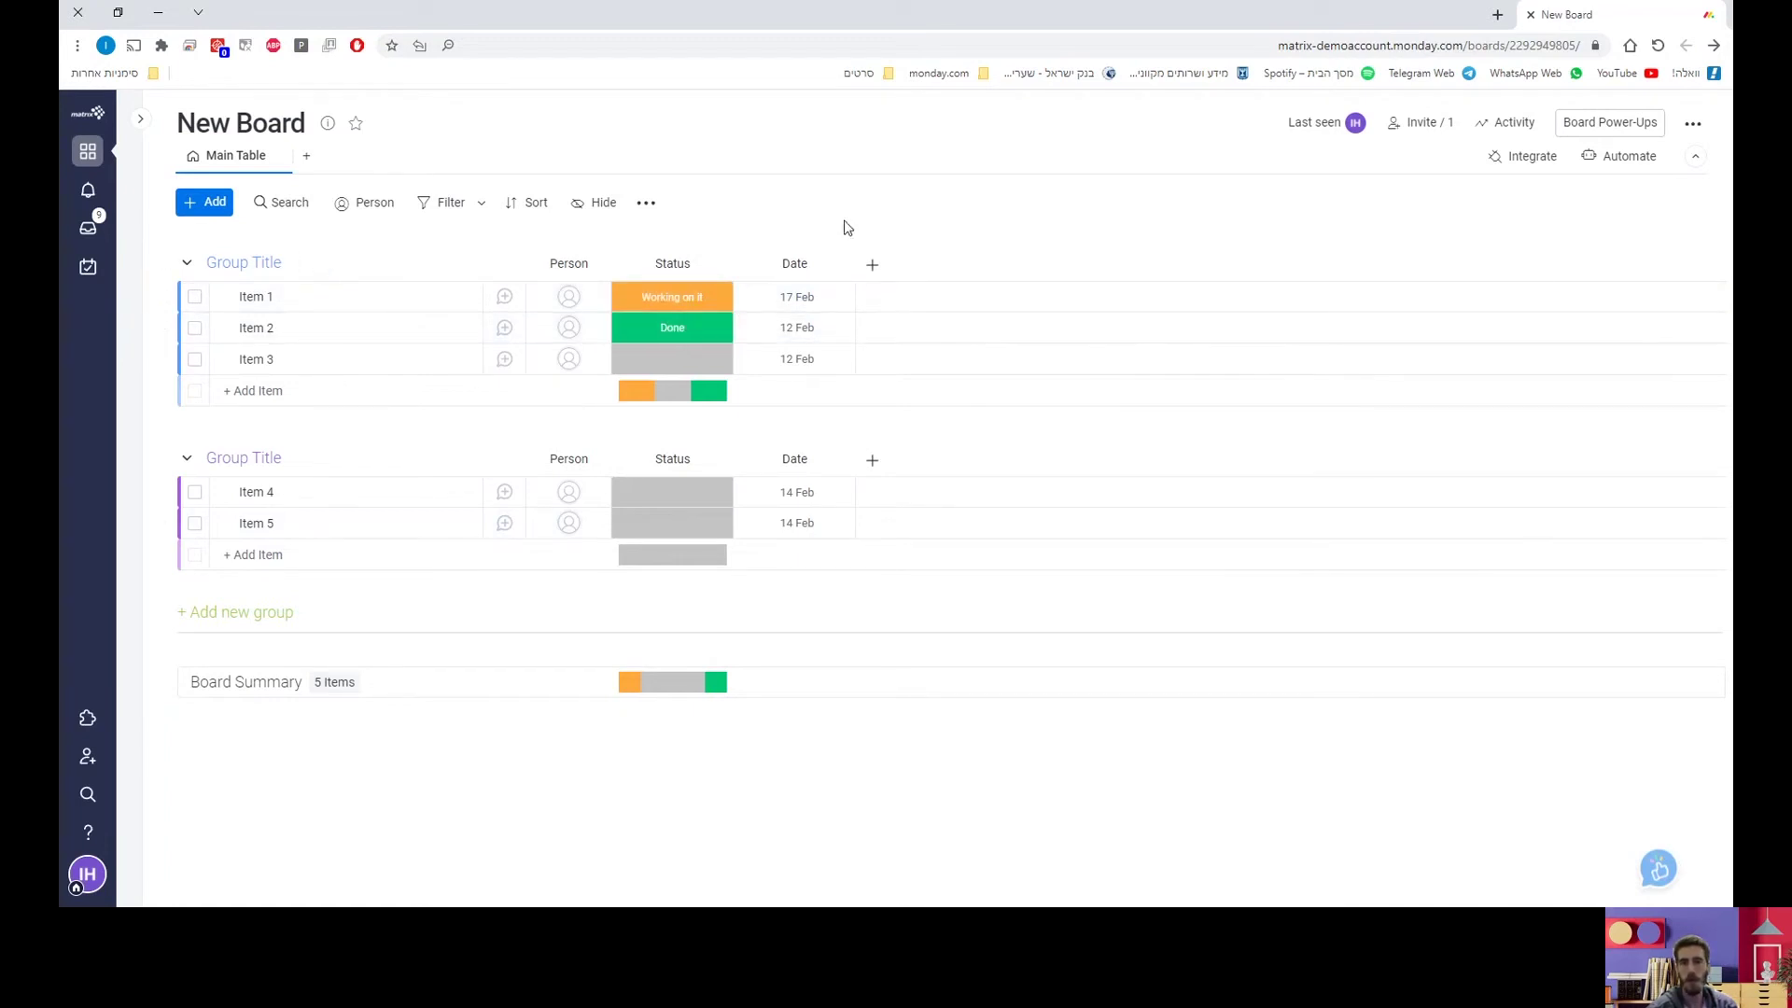
- Browse the Basic and Featured automation templates in the board's Automations Center and return to the board
left_click(1634, 175)
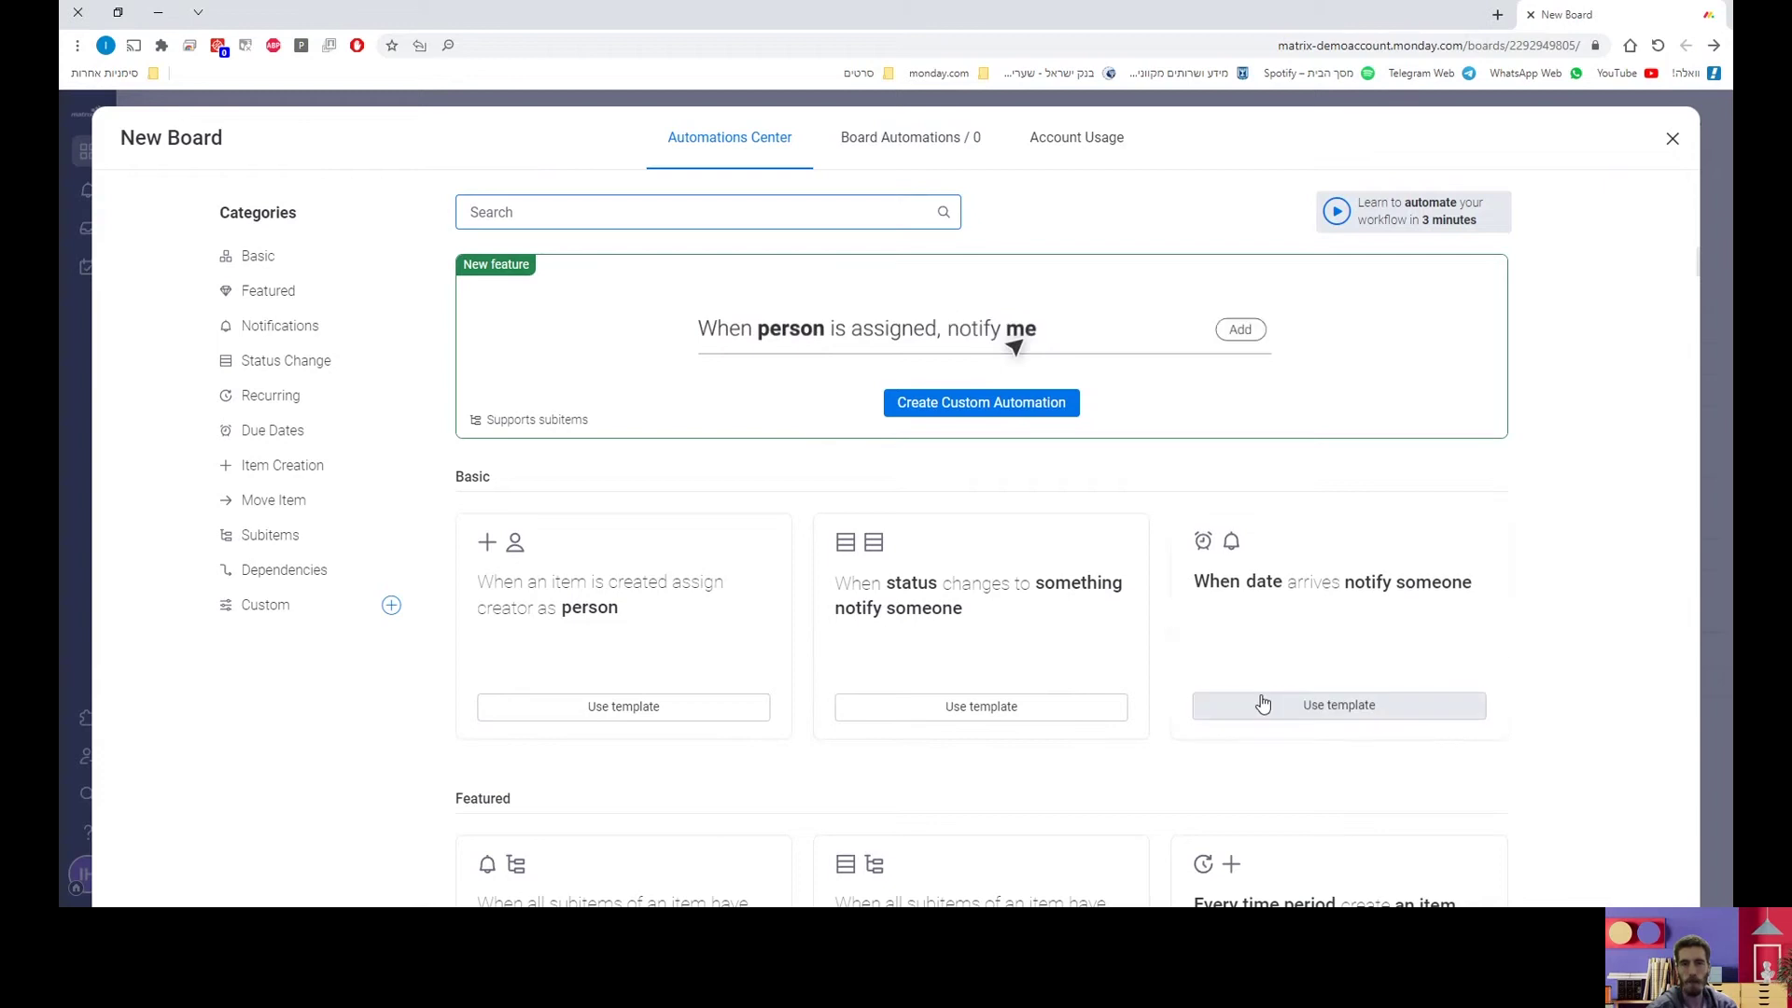
scroll(1493, 680, "down", 1)
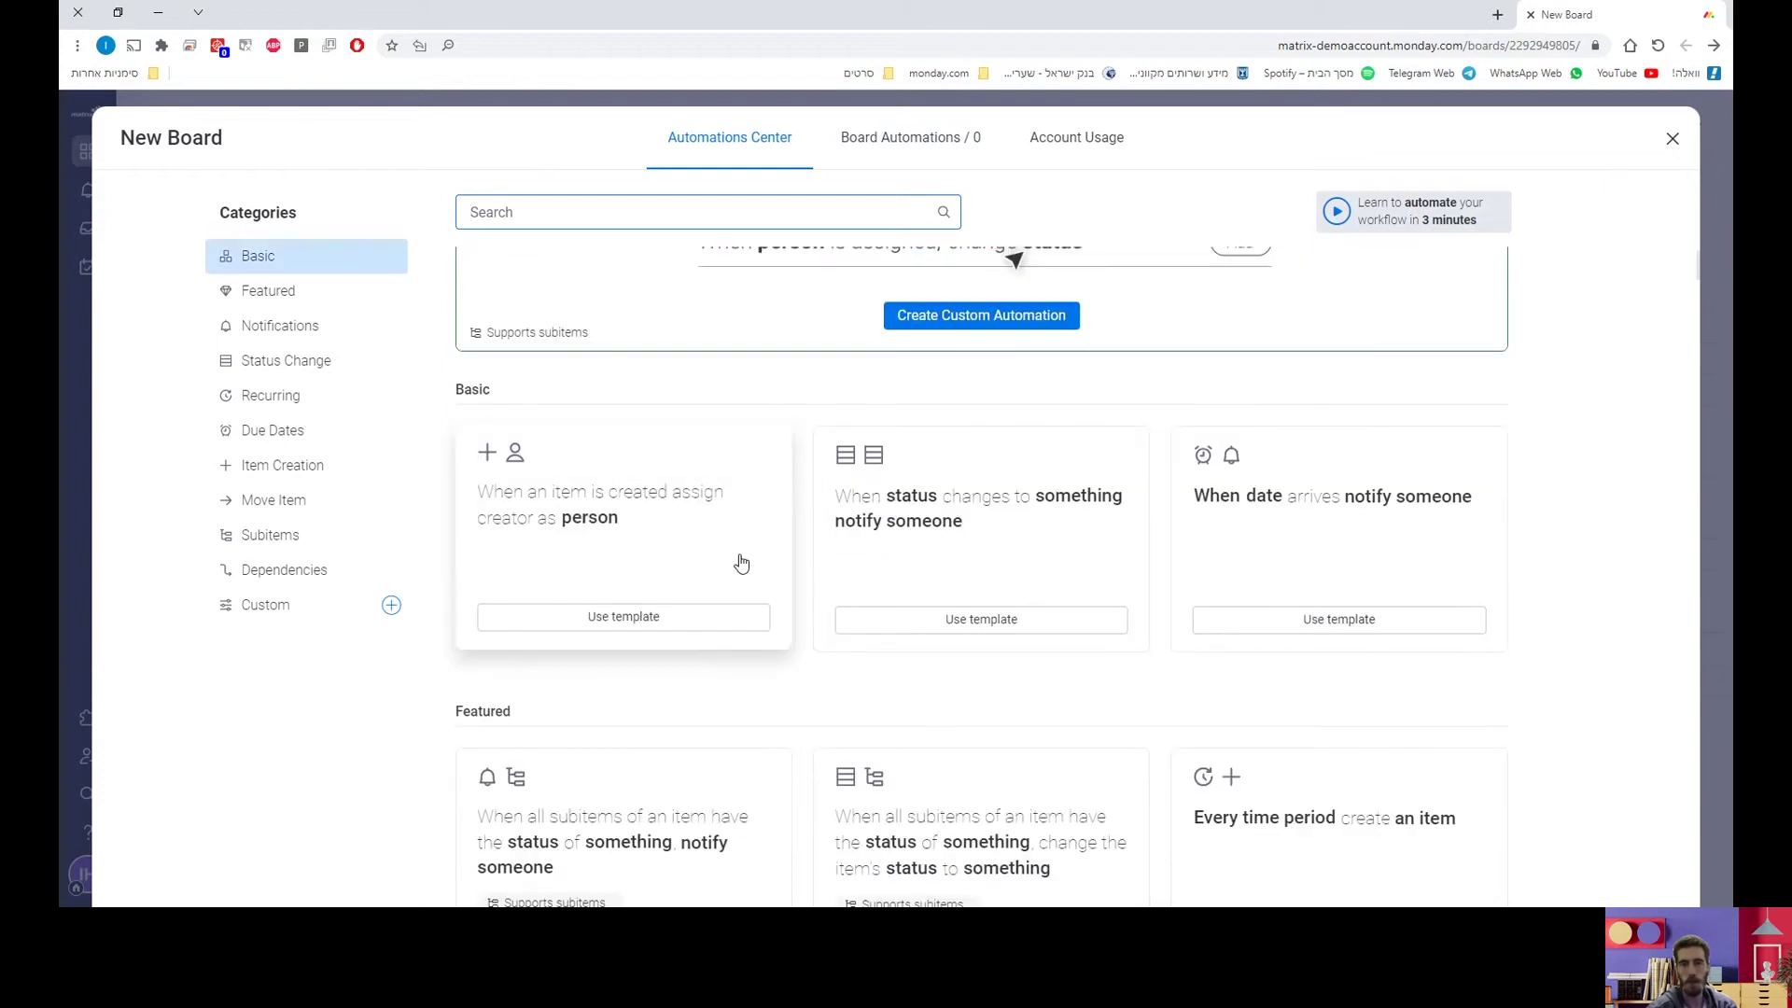
scroll(1381, 565, "down", 1)
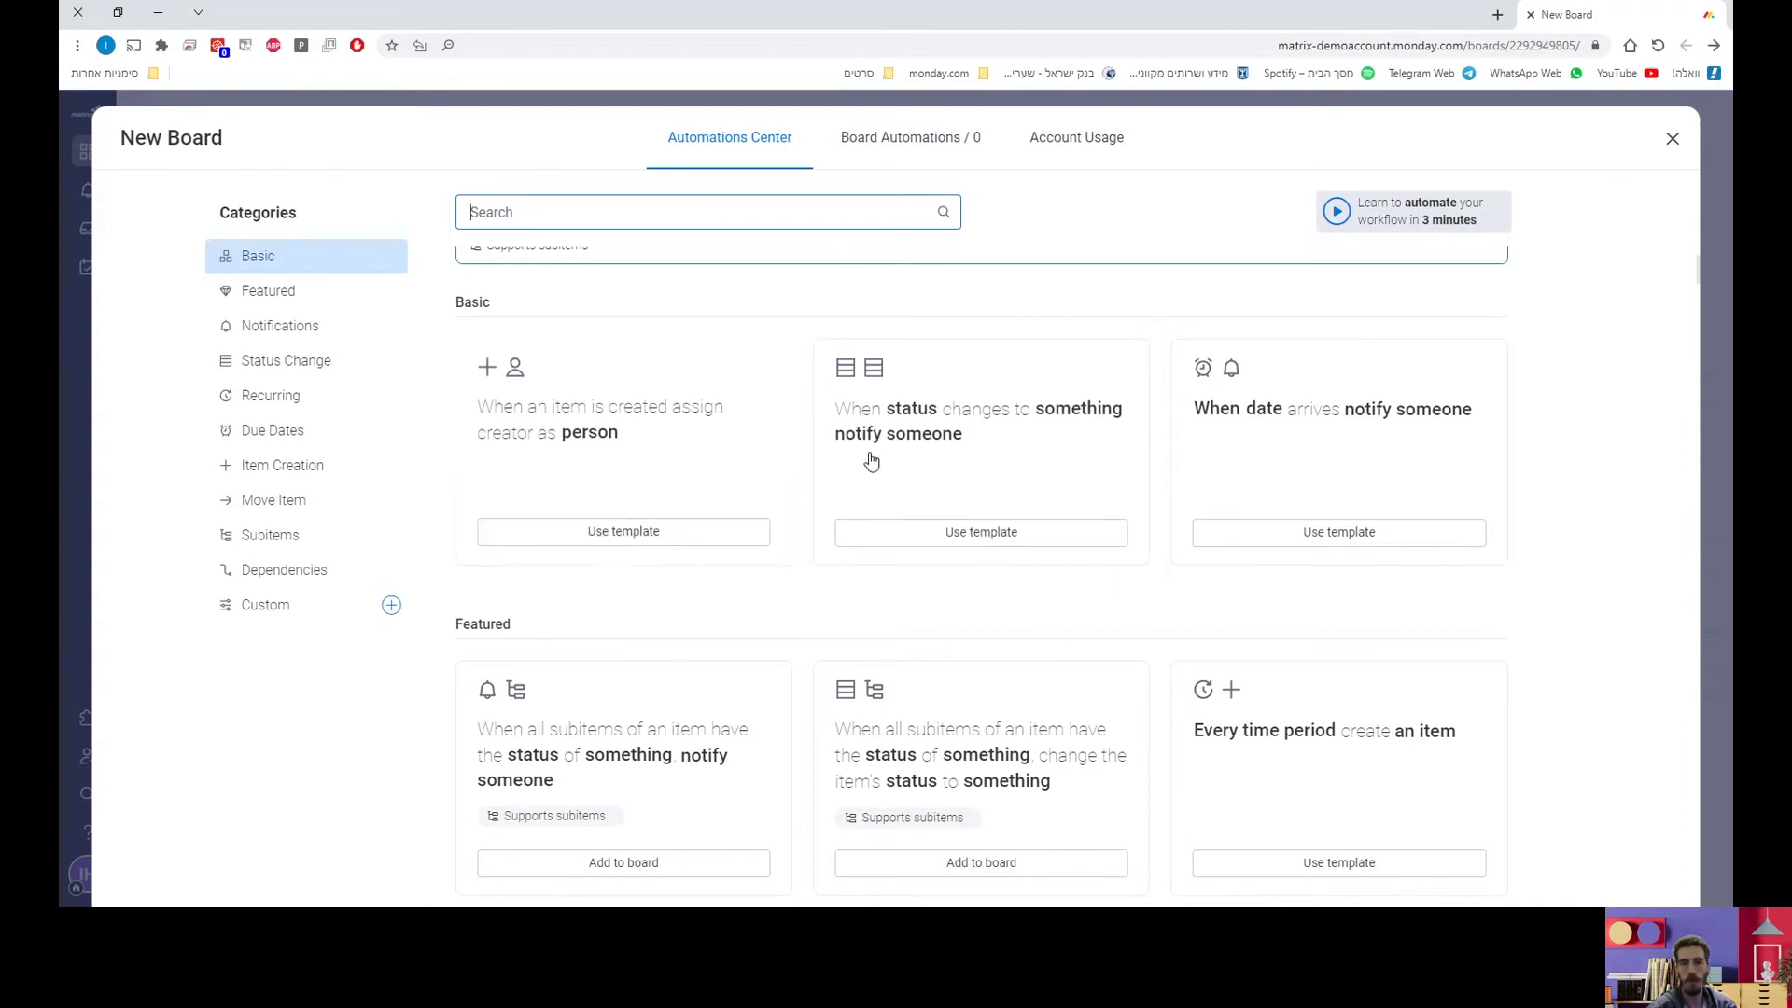
left_click(1672, 140)
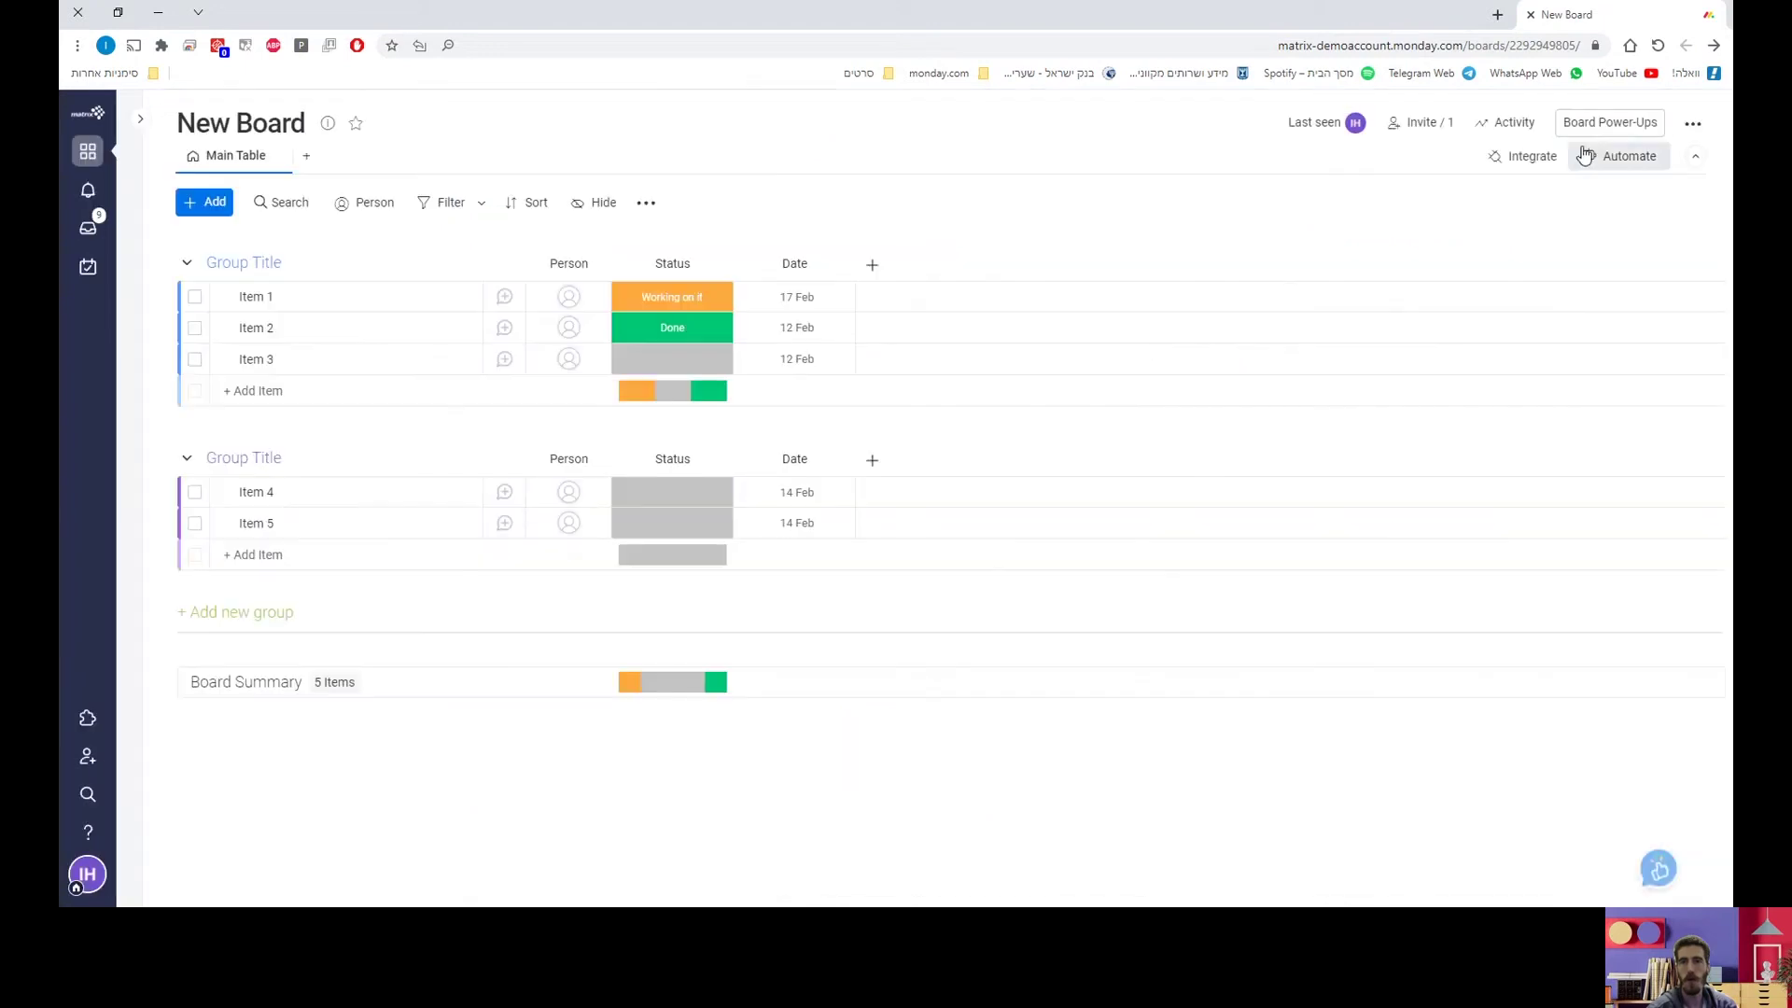
- Explore the apps offered in the board's Integrations Center, including Outlook
left_click(1531, 157)
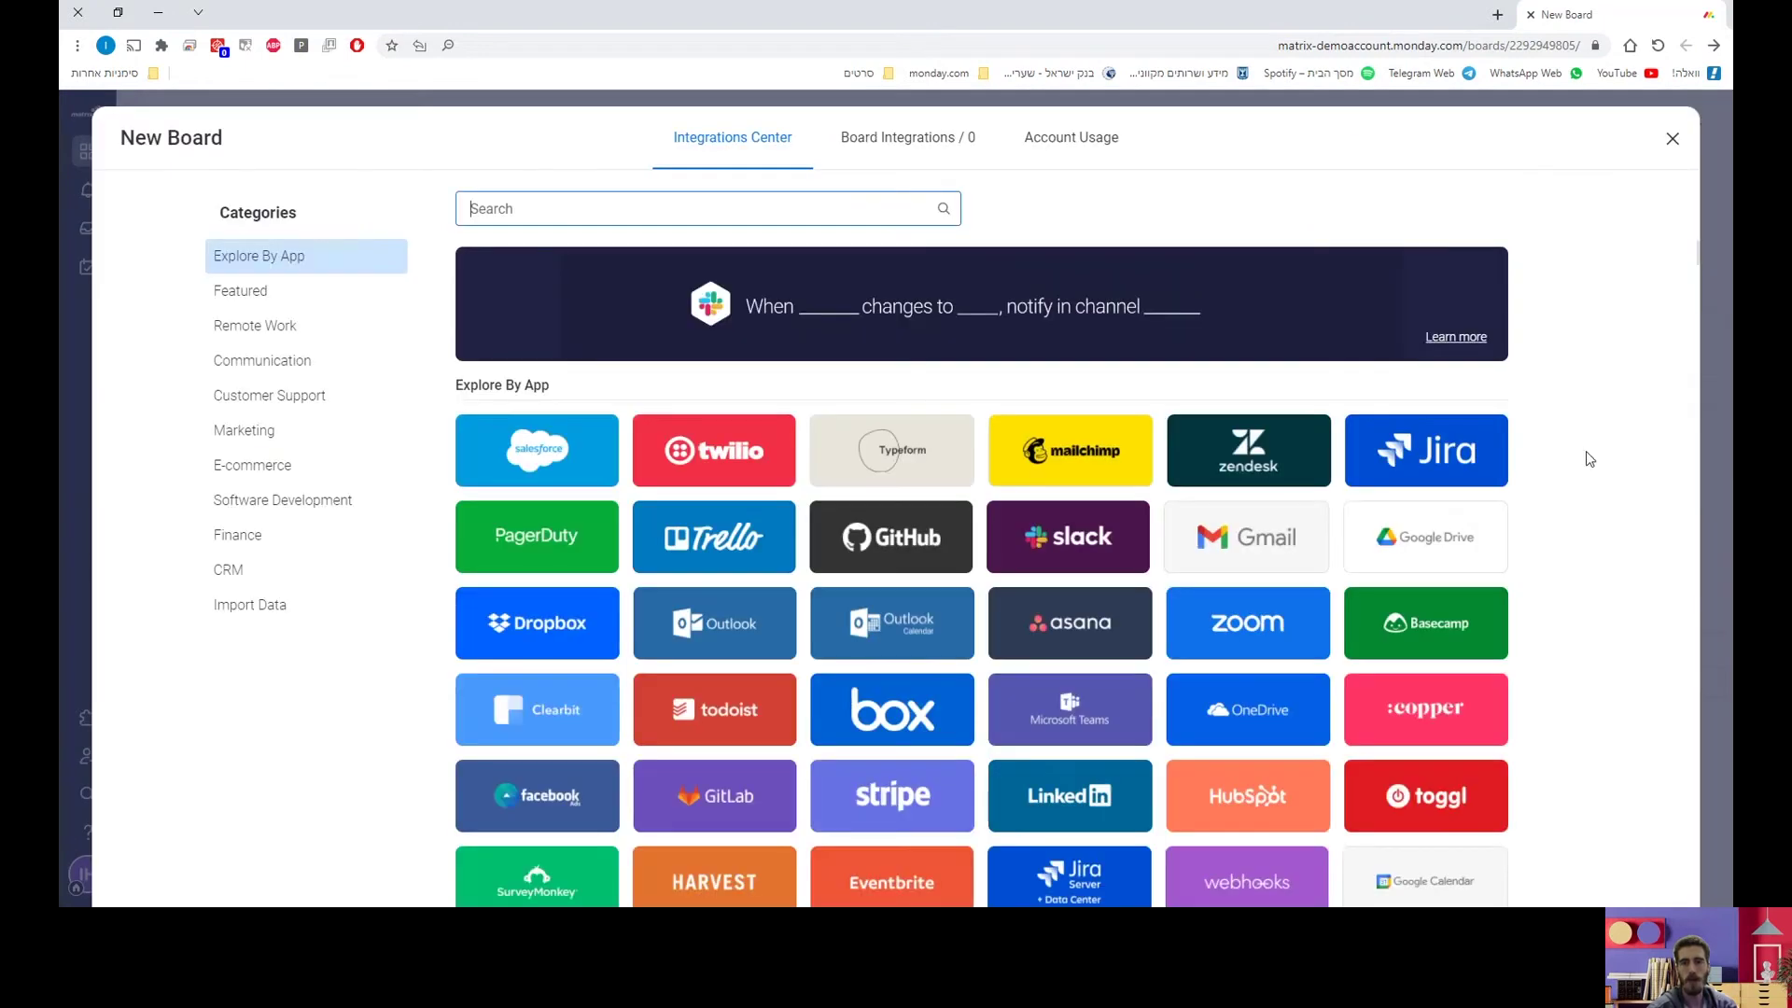
scroll(1590, 460, "down", 1)
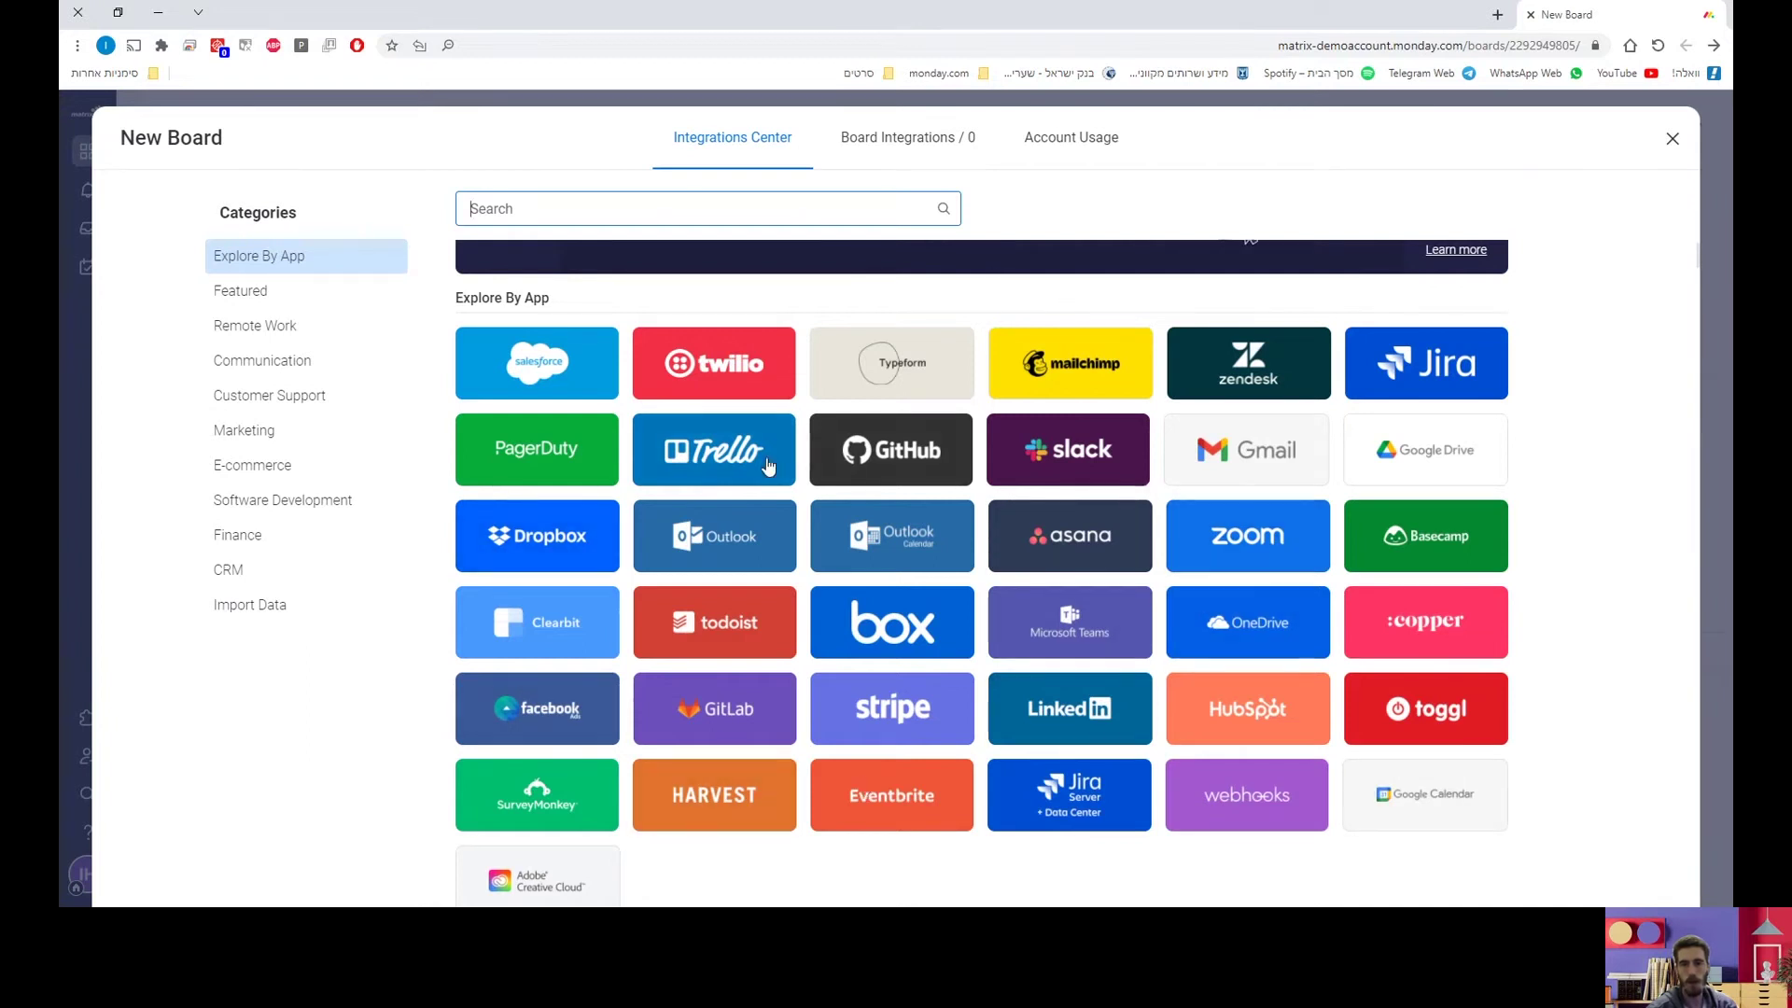
left_click(783, 532)
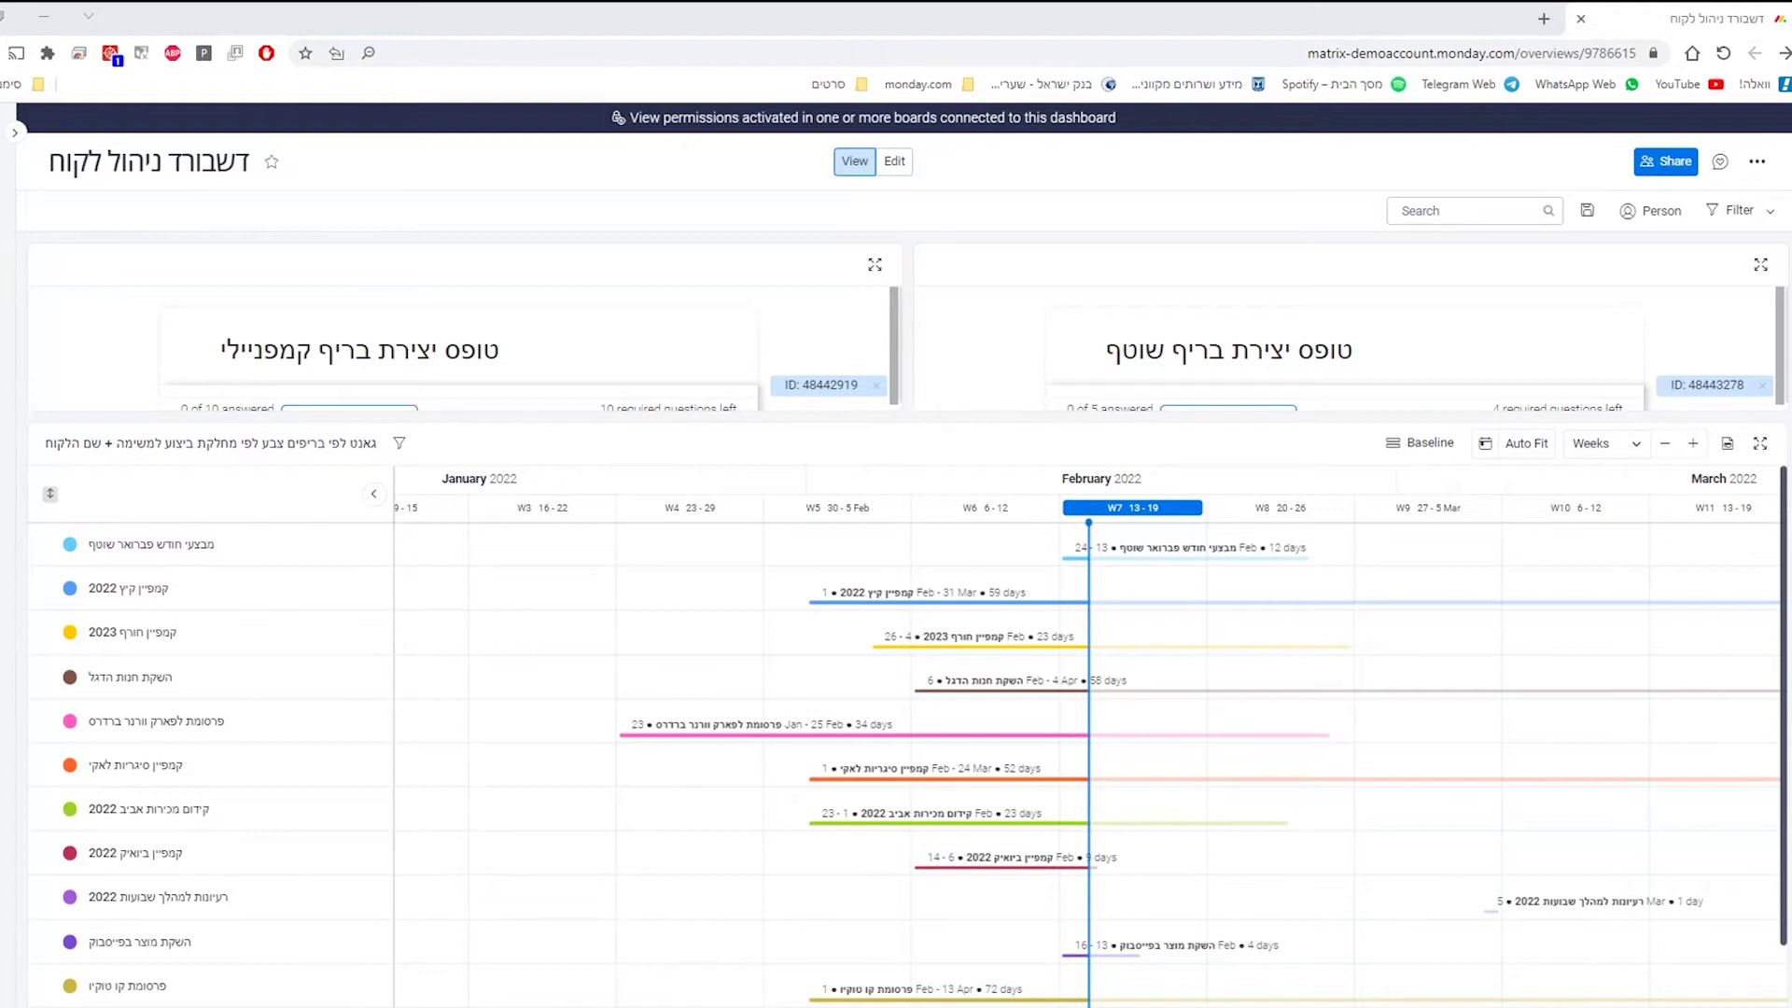
- Examine the Gantt chart of briefs and the brief management table on the client management dashboard
scroll(896, 653, "down", 4)
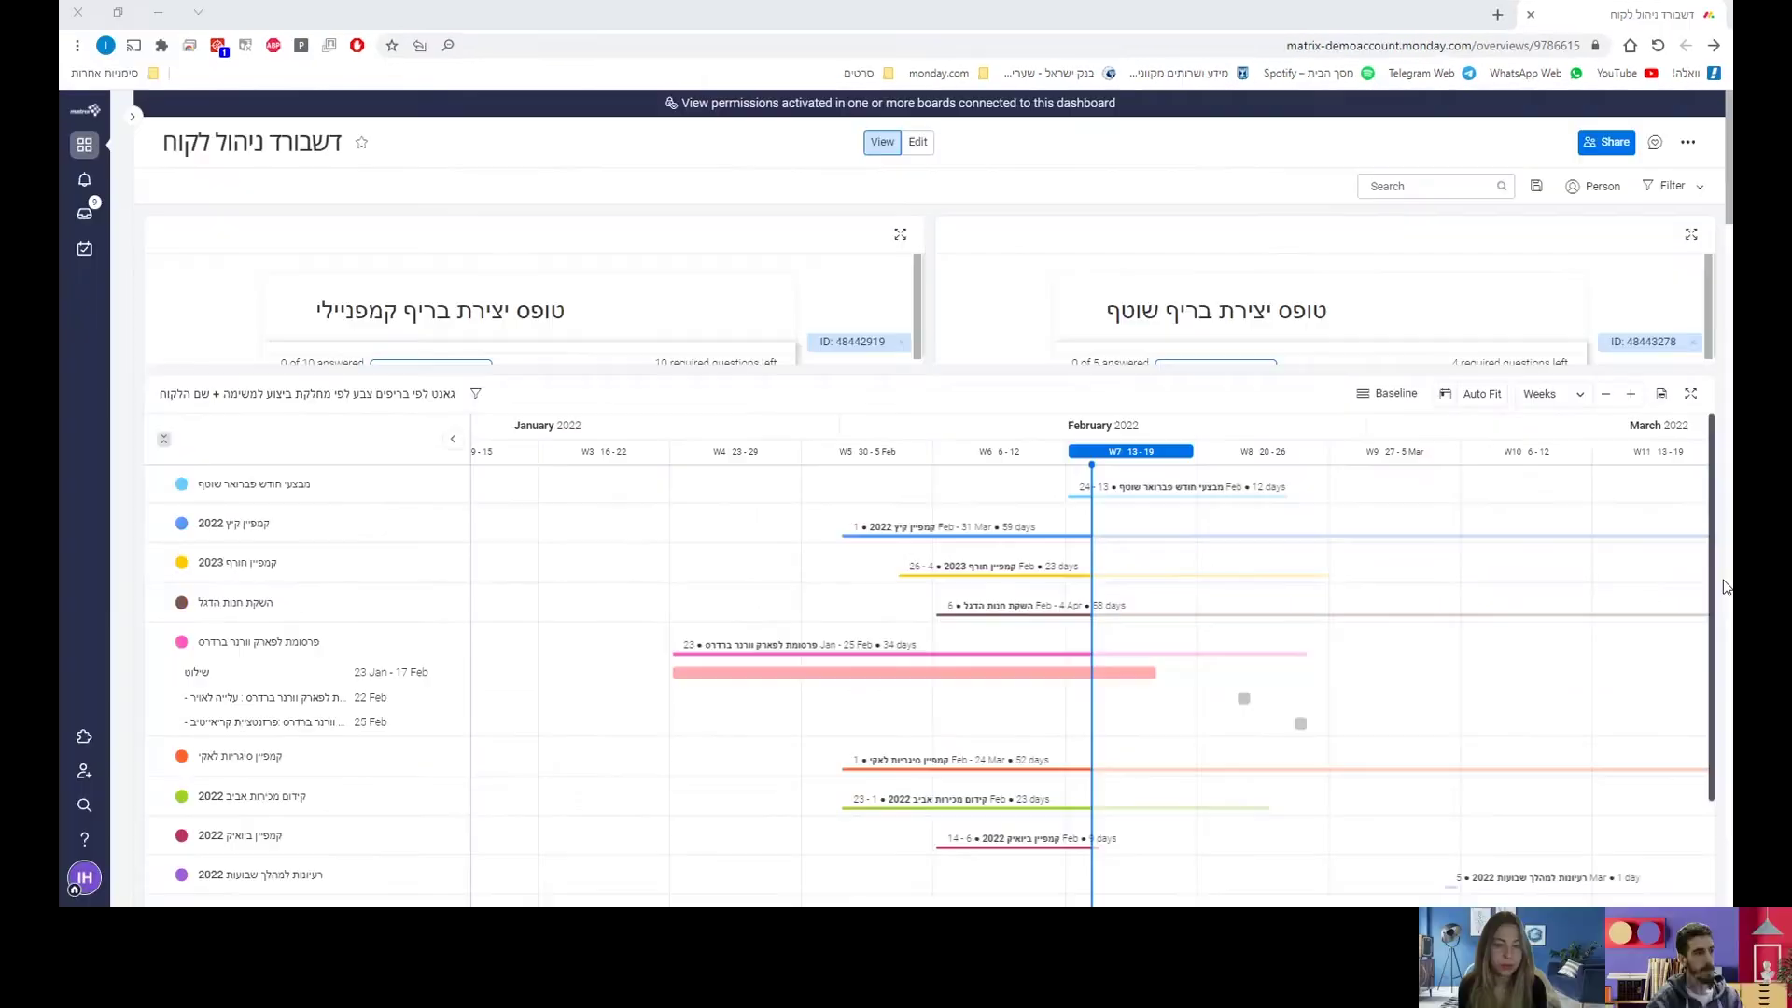
scroll(1725, 586, "down", 3)
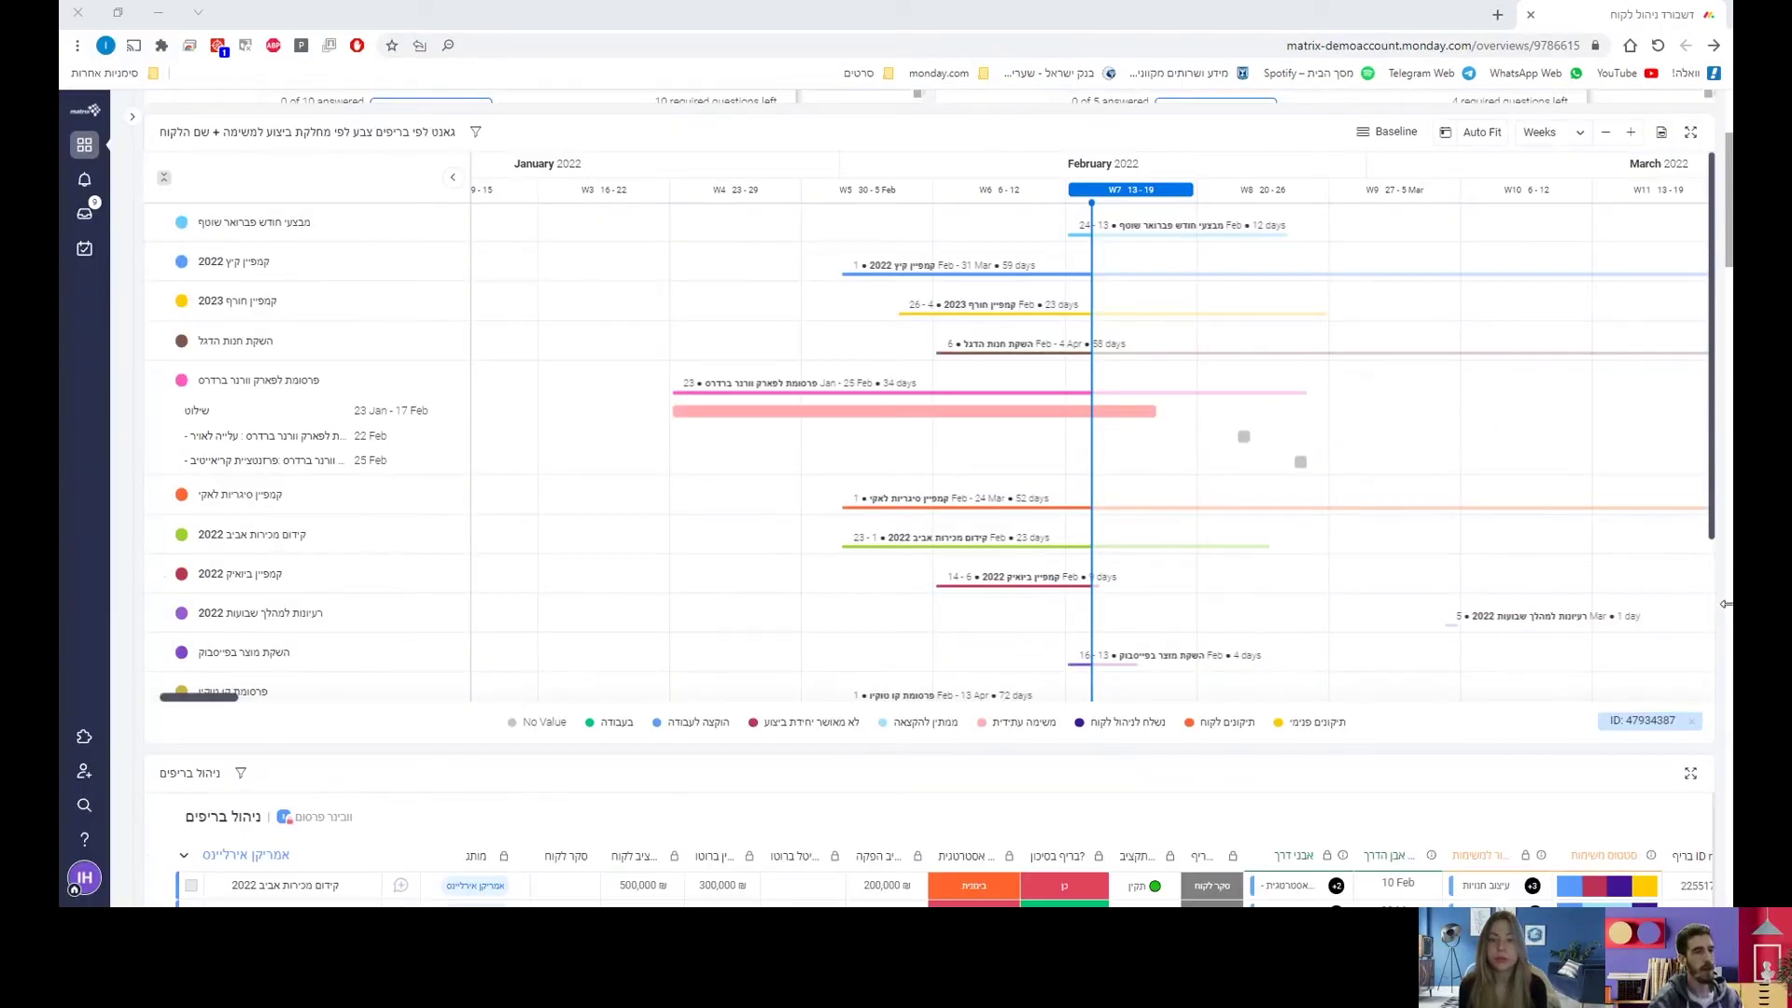
scroll(1726, 613, "down", 2)
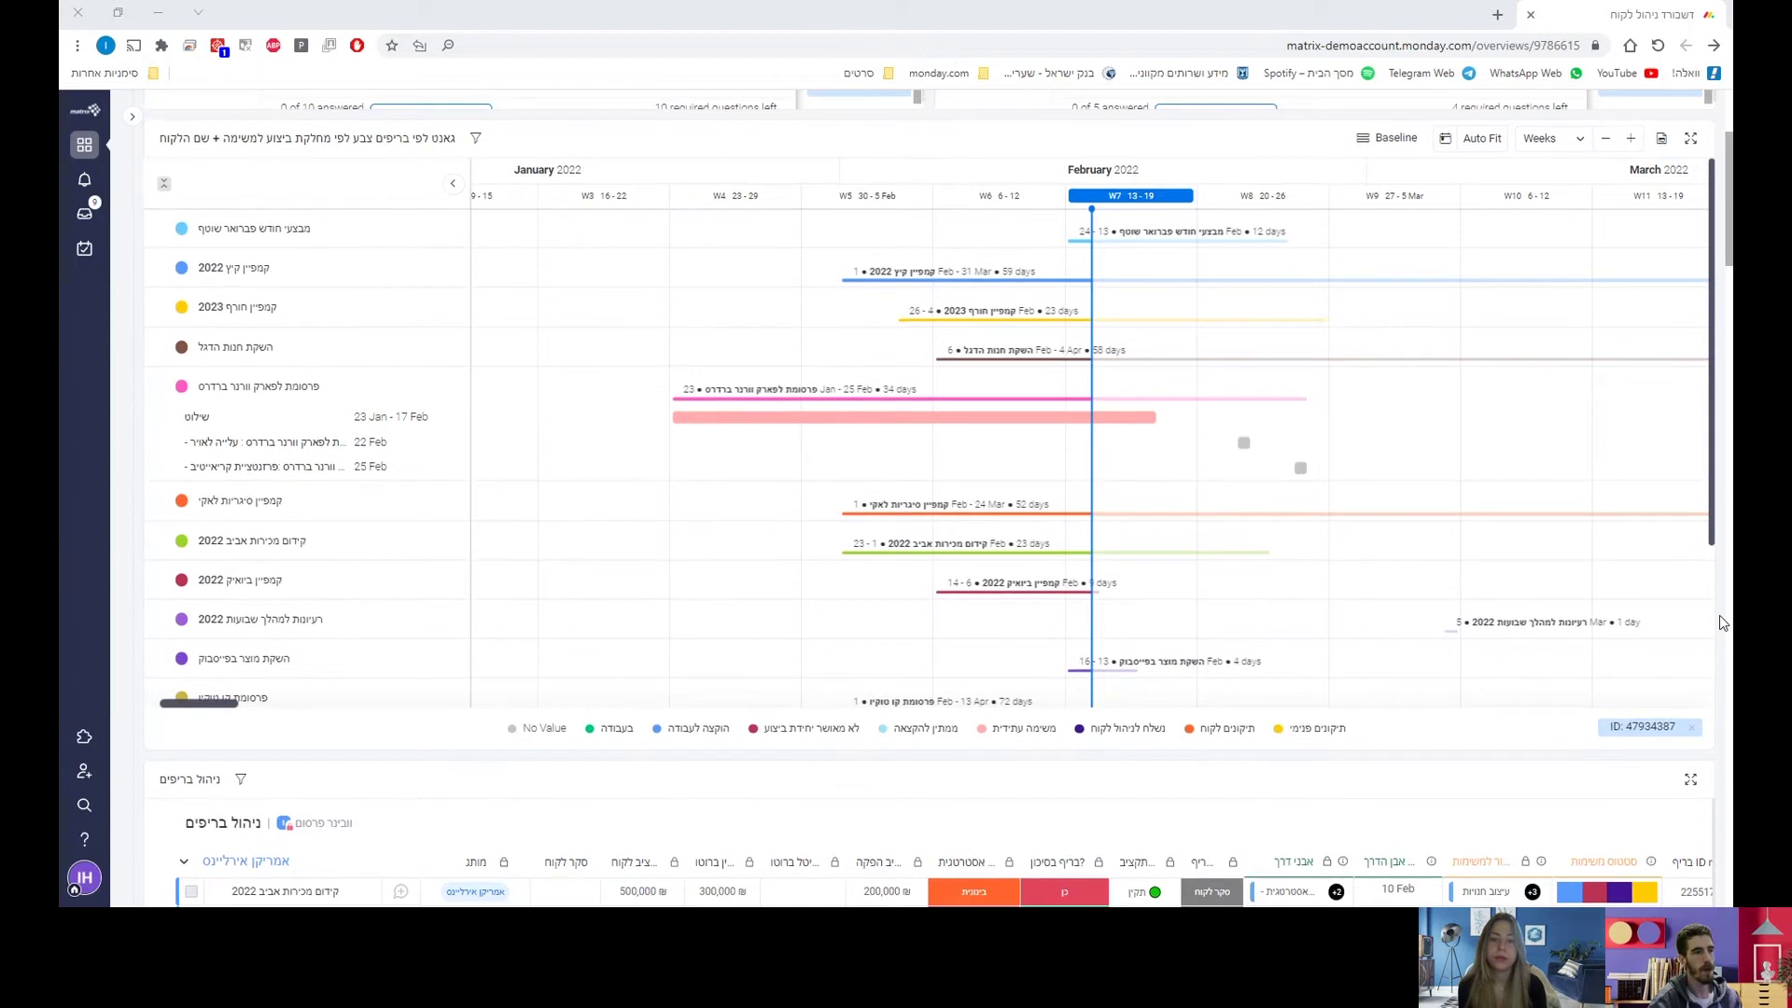
scroll(1719, 614, "down", 6)
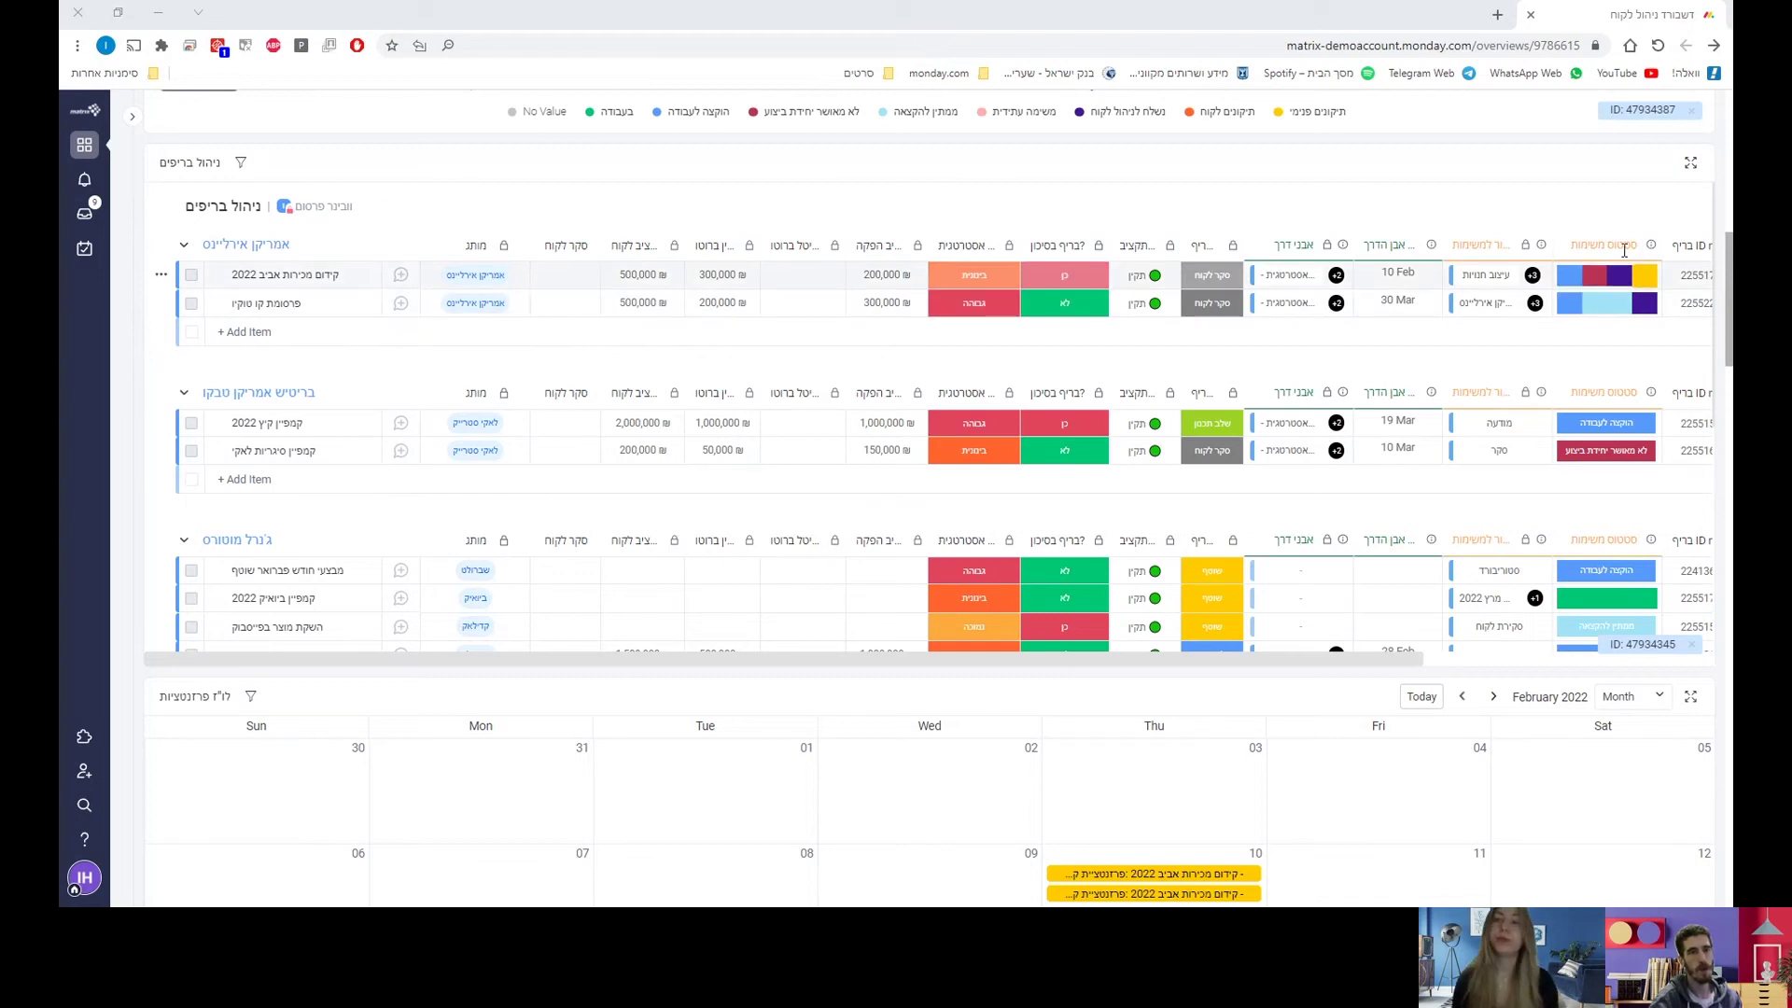
scroll(1570, 247, "up", 1)
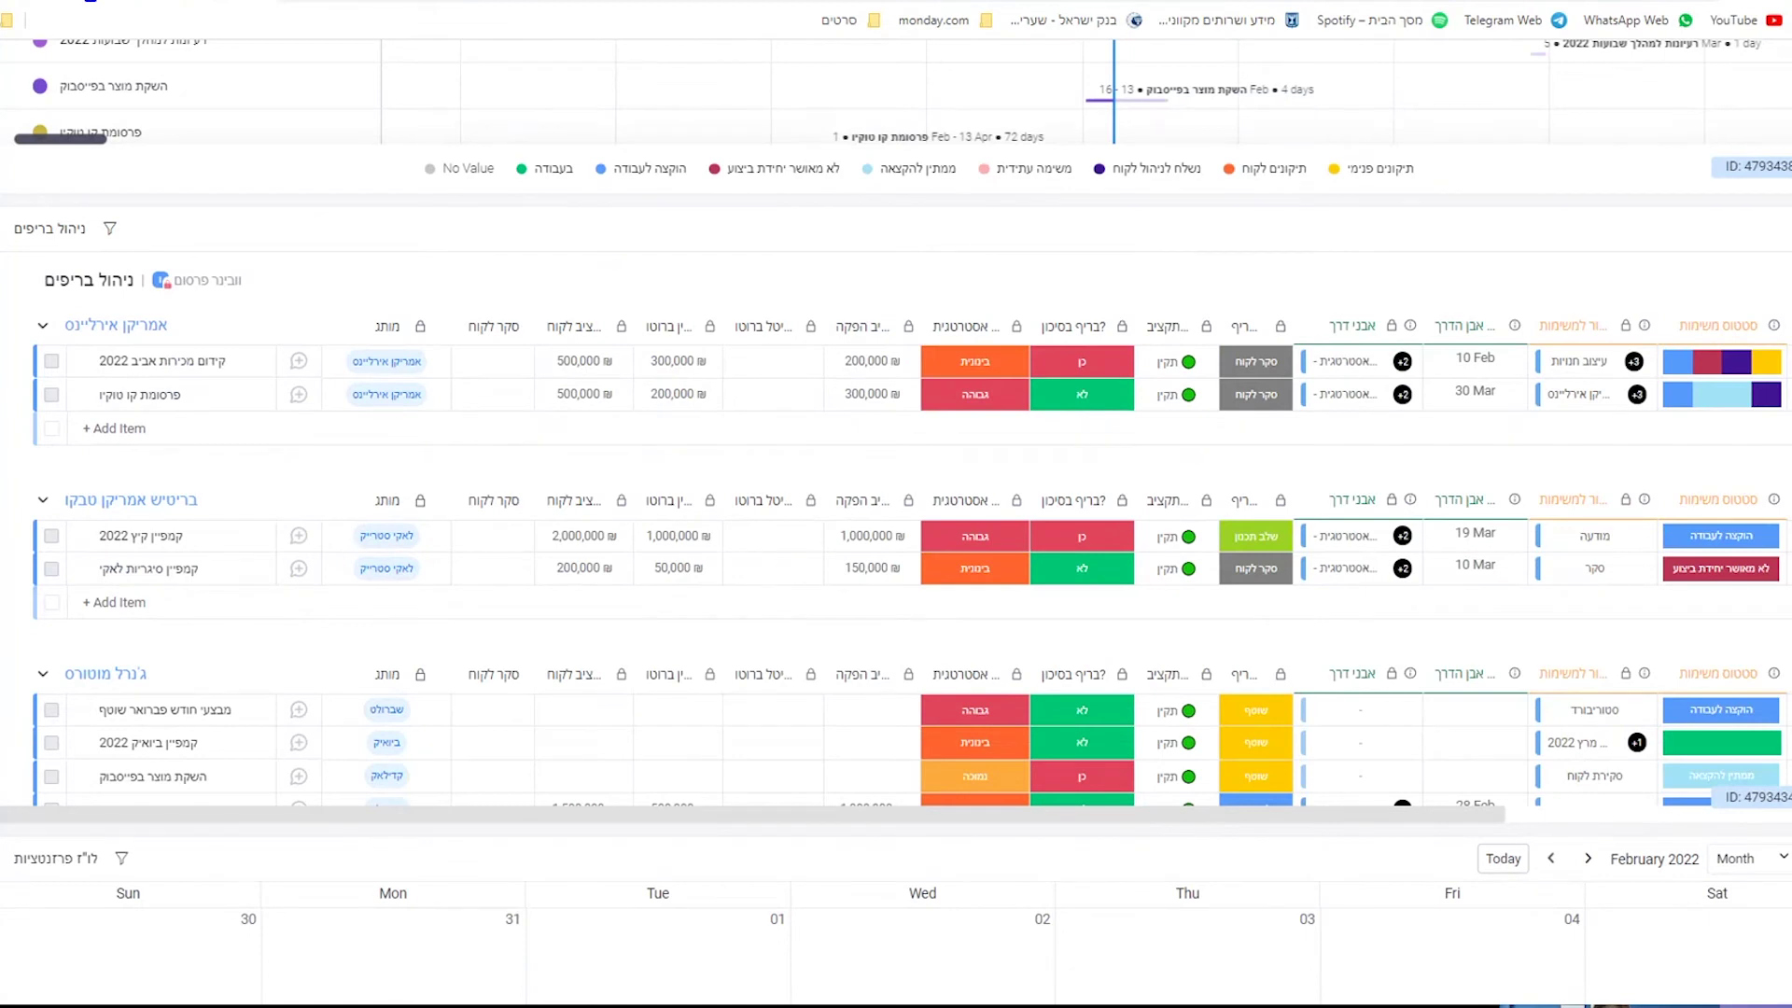
- Examine the dashboard's presentations calendar for February 2022 and check its period options, keeping the Month display
scroll(896, 504, "down", 5)
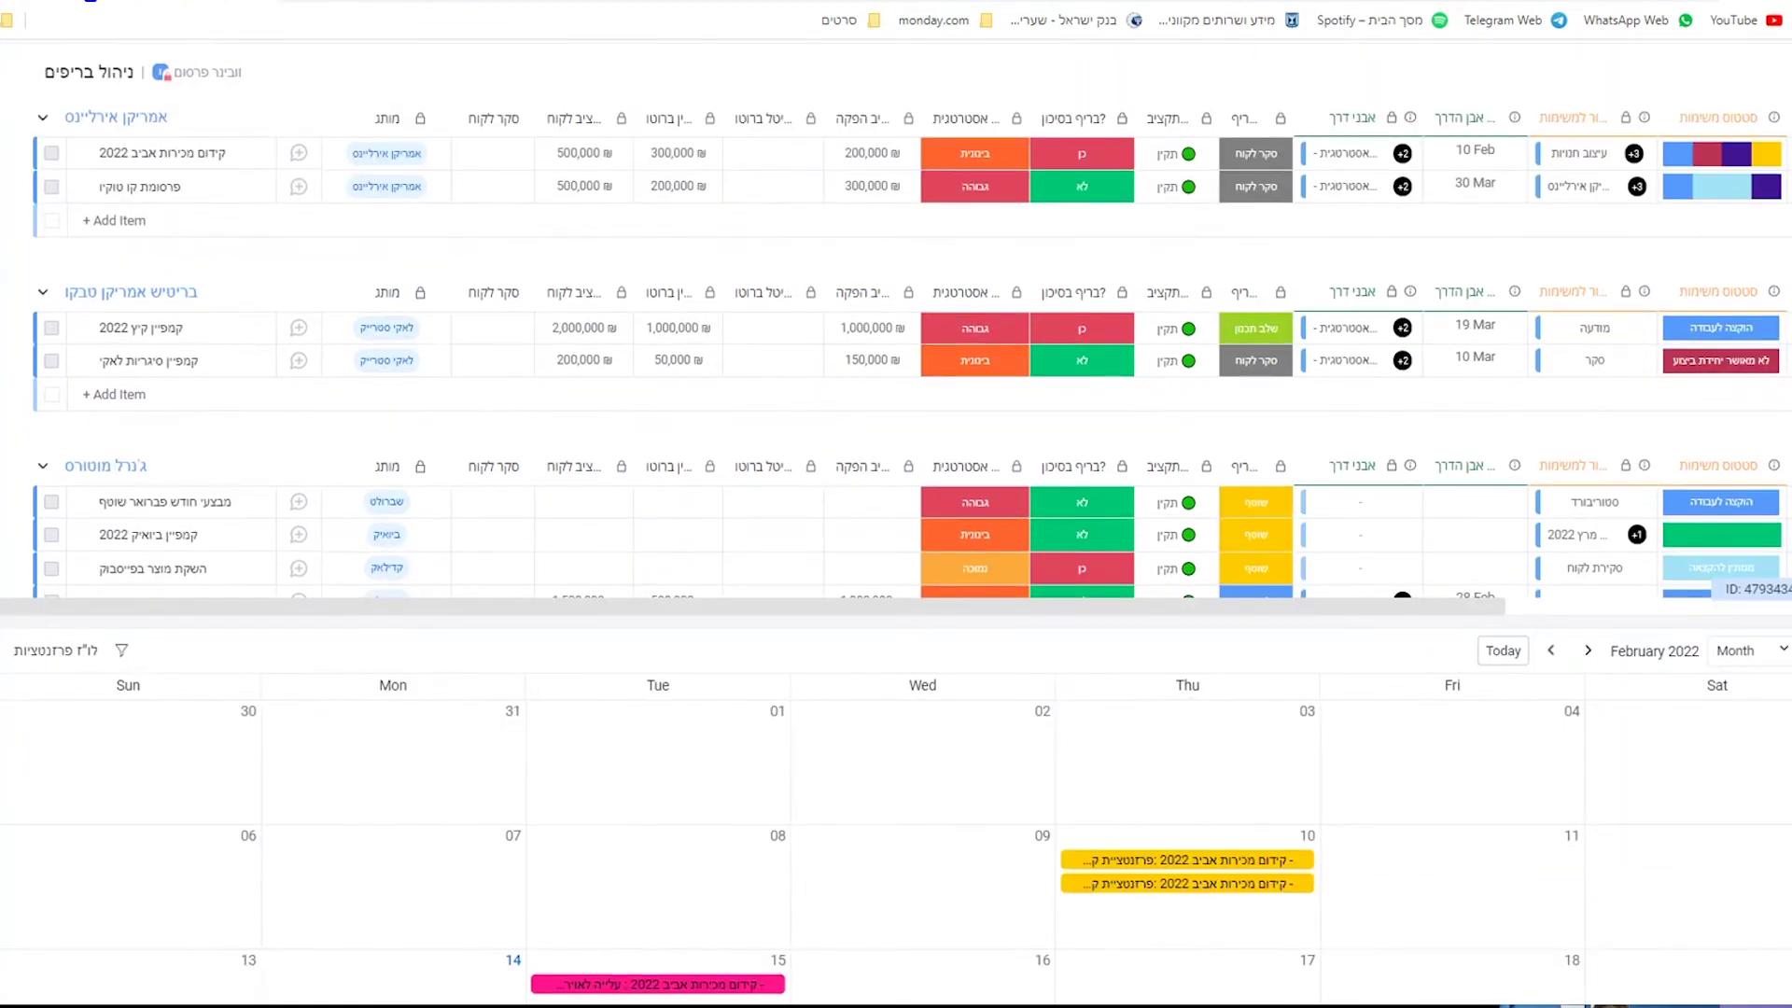
scroll(1689, 578, "down", 2)
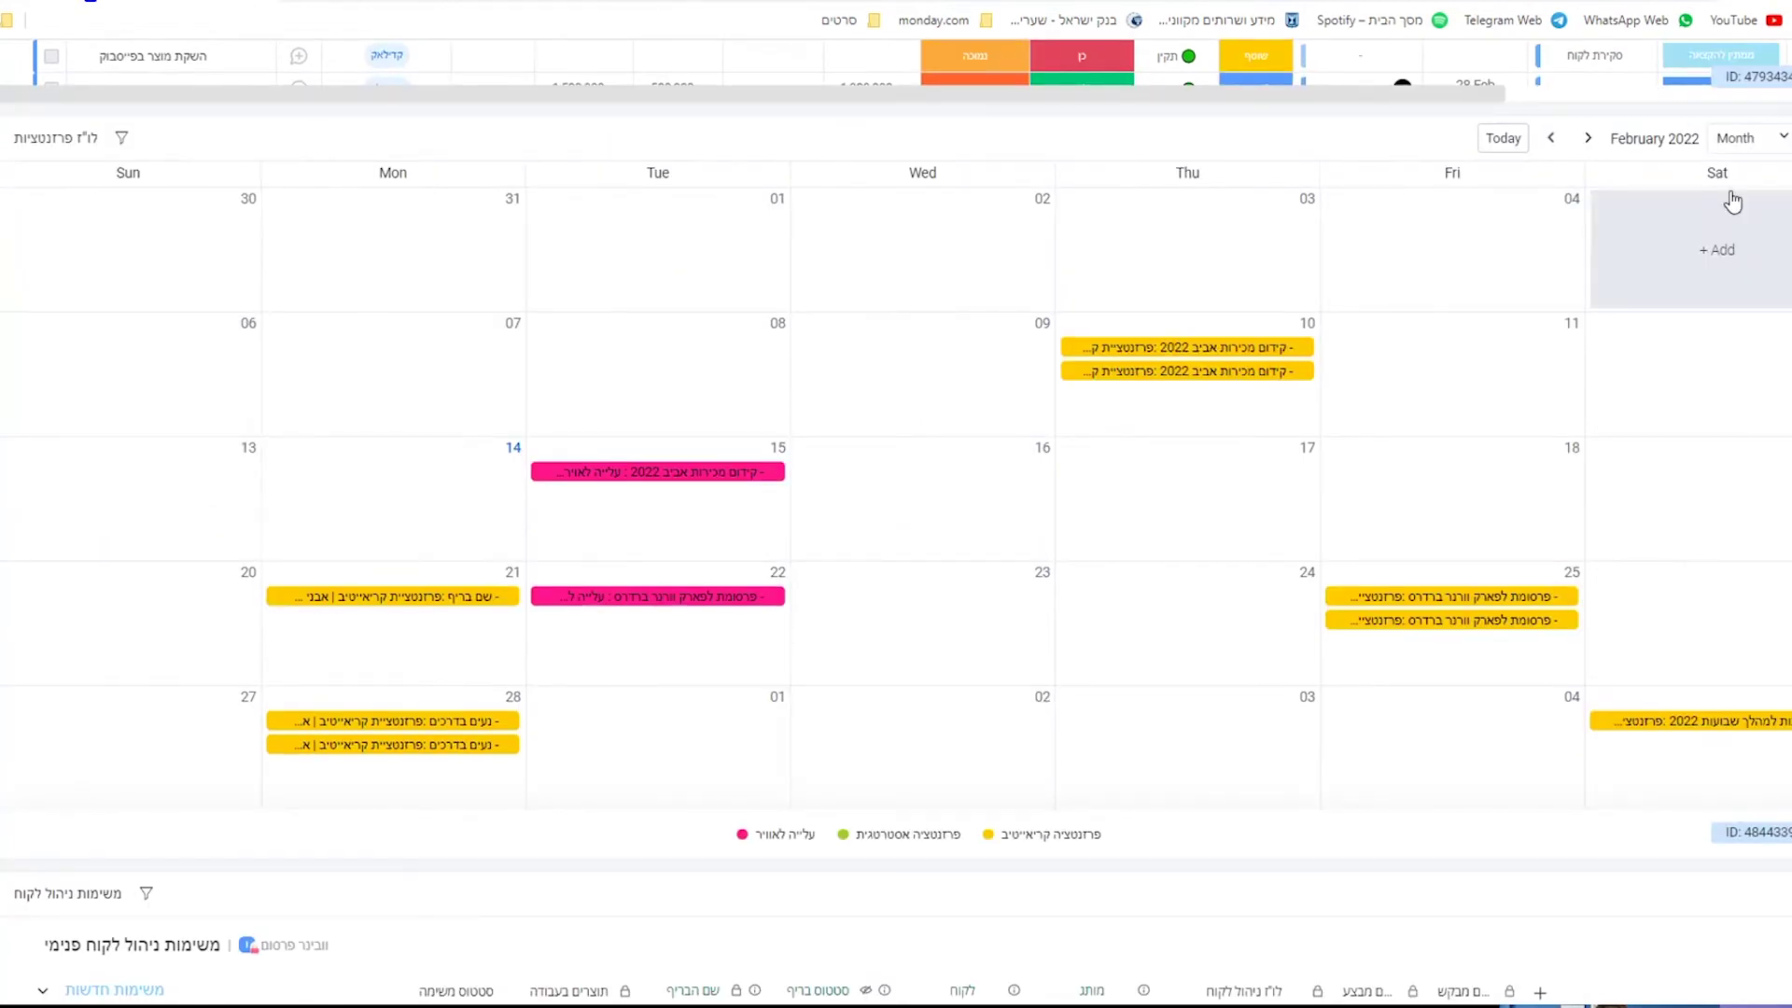
left_click(1770, 143)
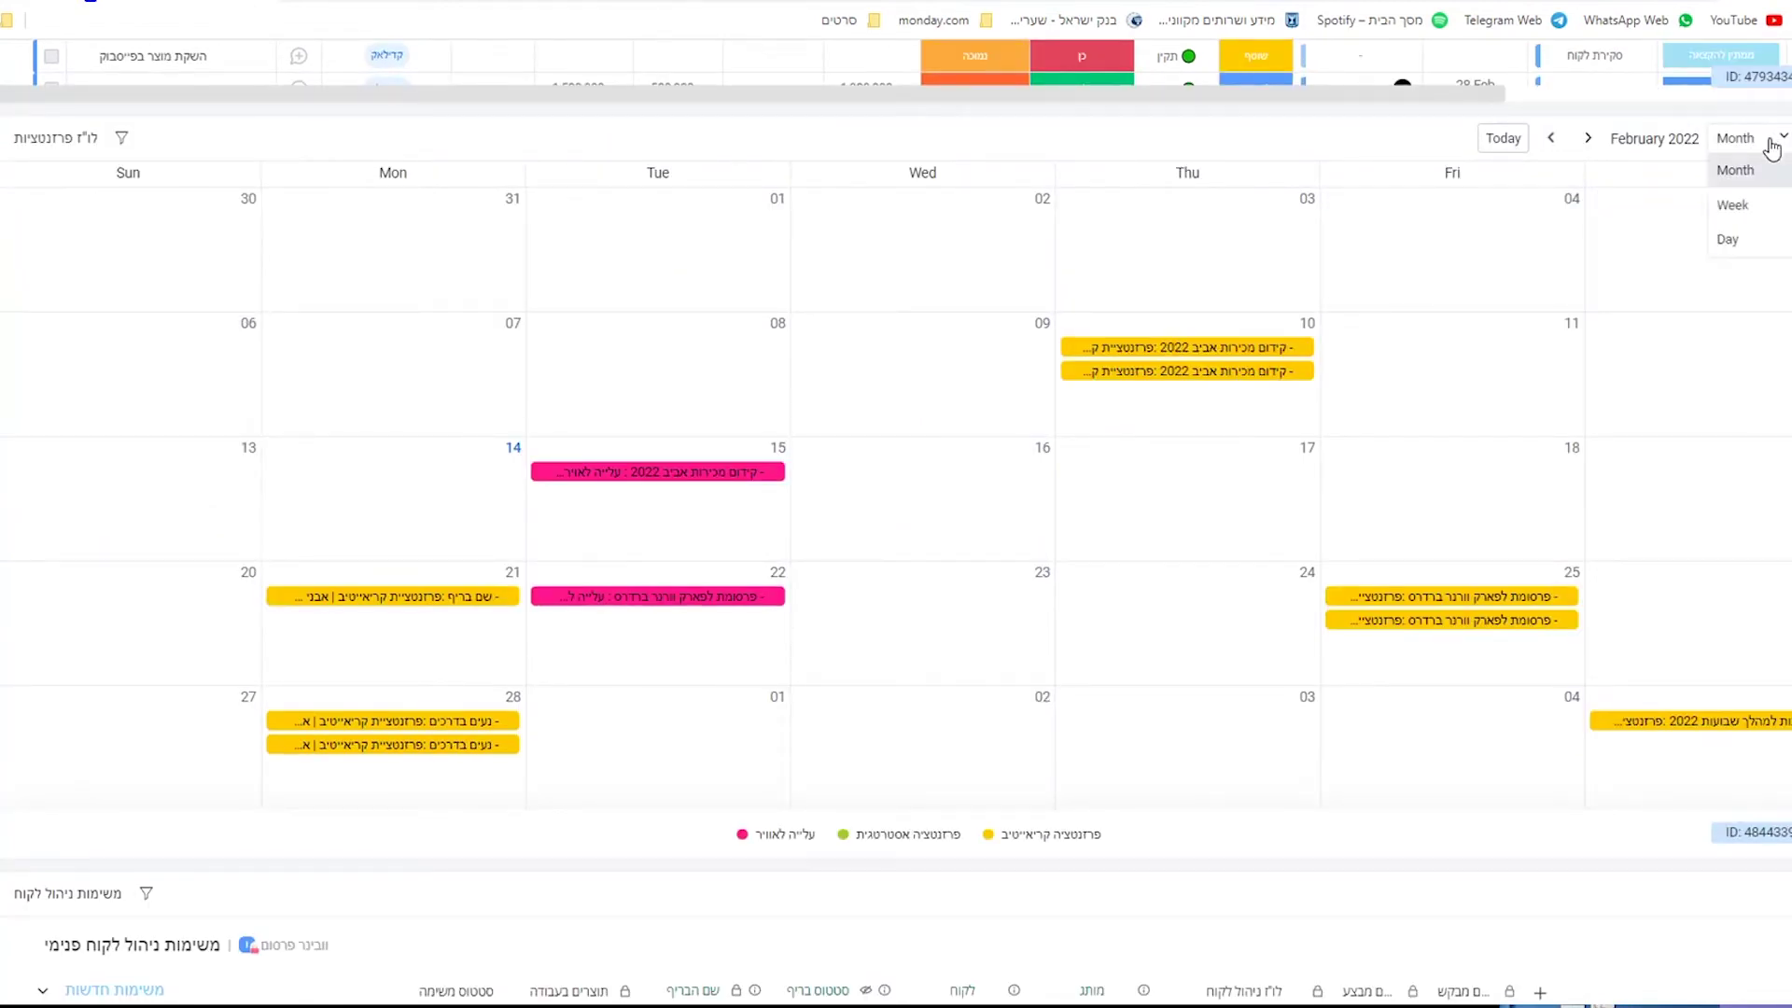
left_click(1770, 144)
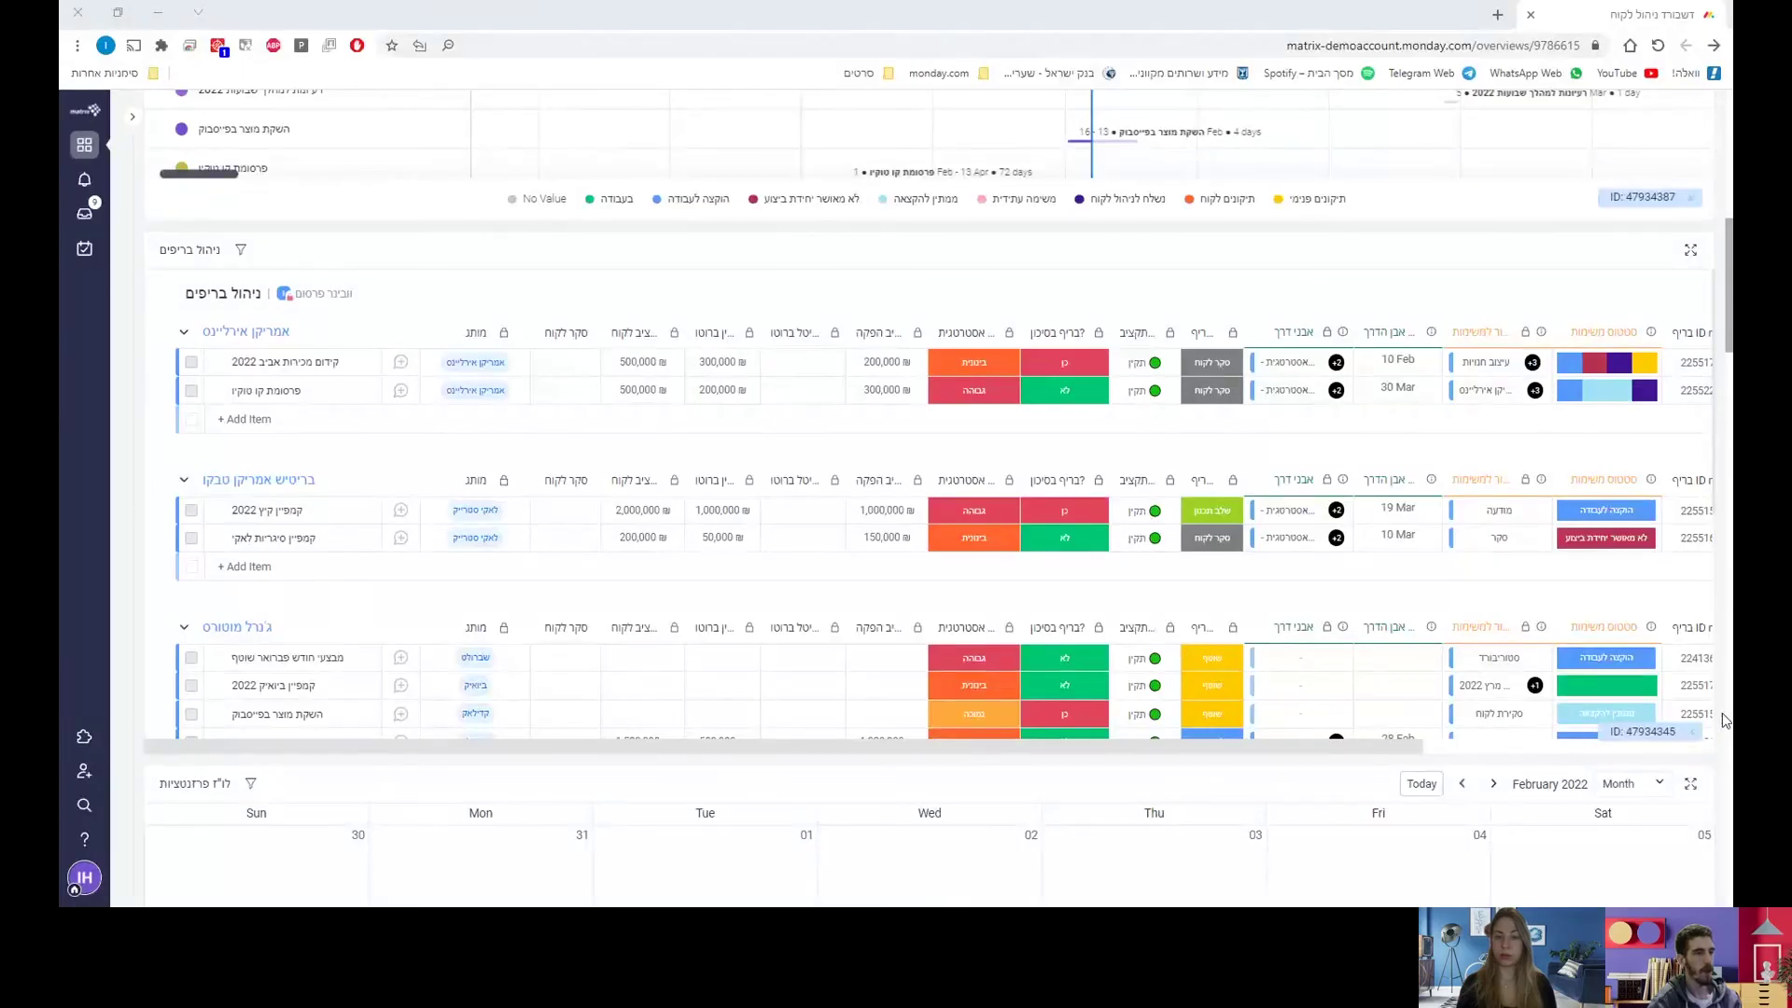
- Look through the dashboard's internal client management, strategy, creative and online studio task tables
scroll(1724, 719, "up", 1)
scroll(1724, 718, "down", 5)
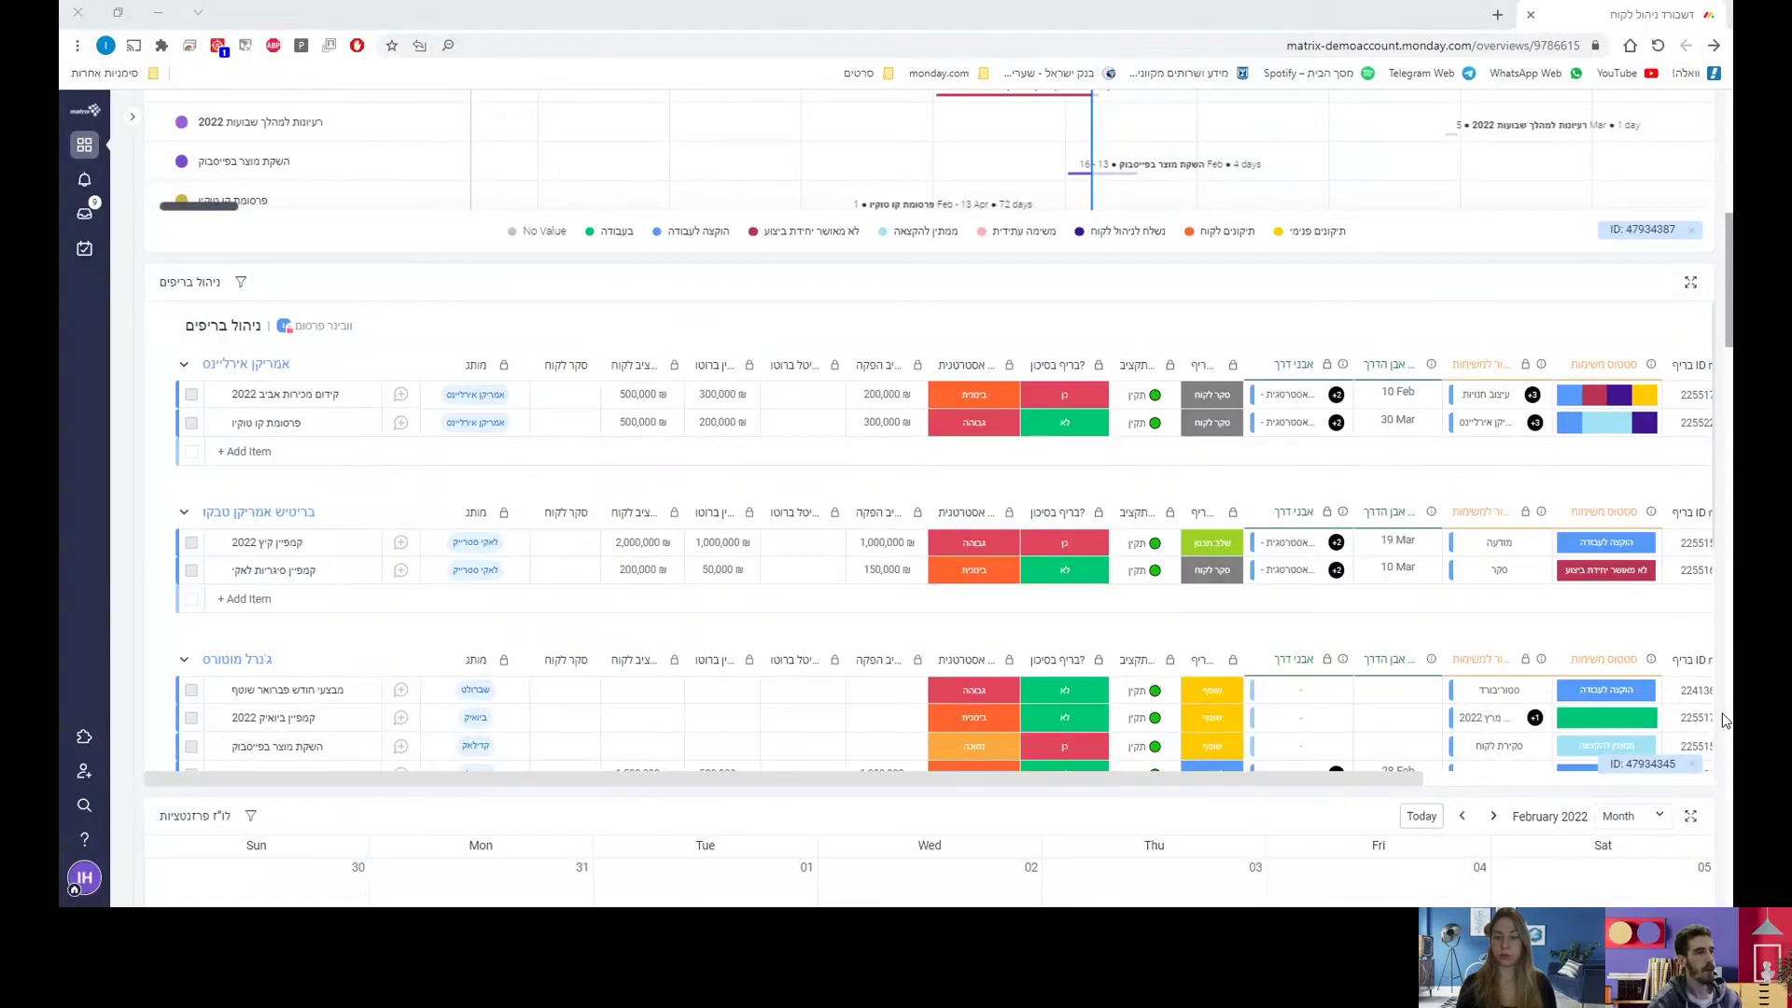
scroll(1723, 719, "down", 10)
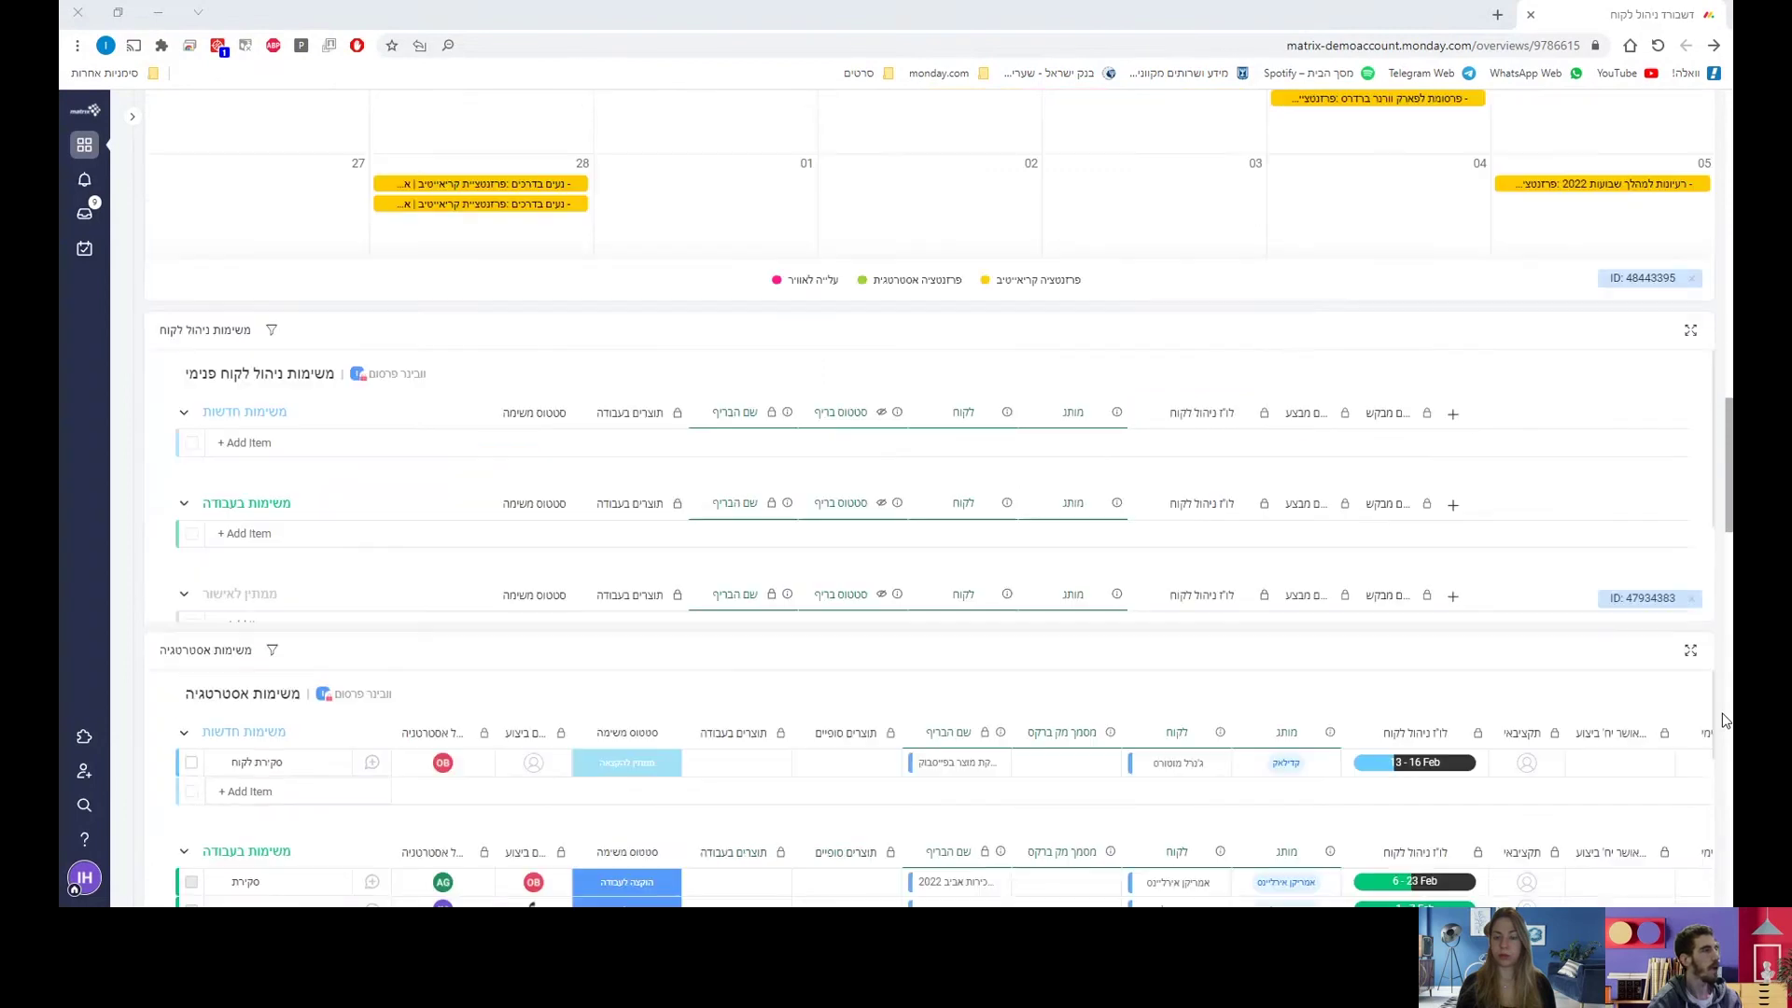
scroll(1723, 719, "down", 1)
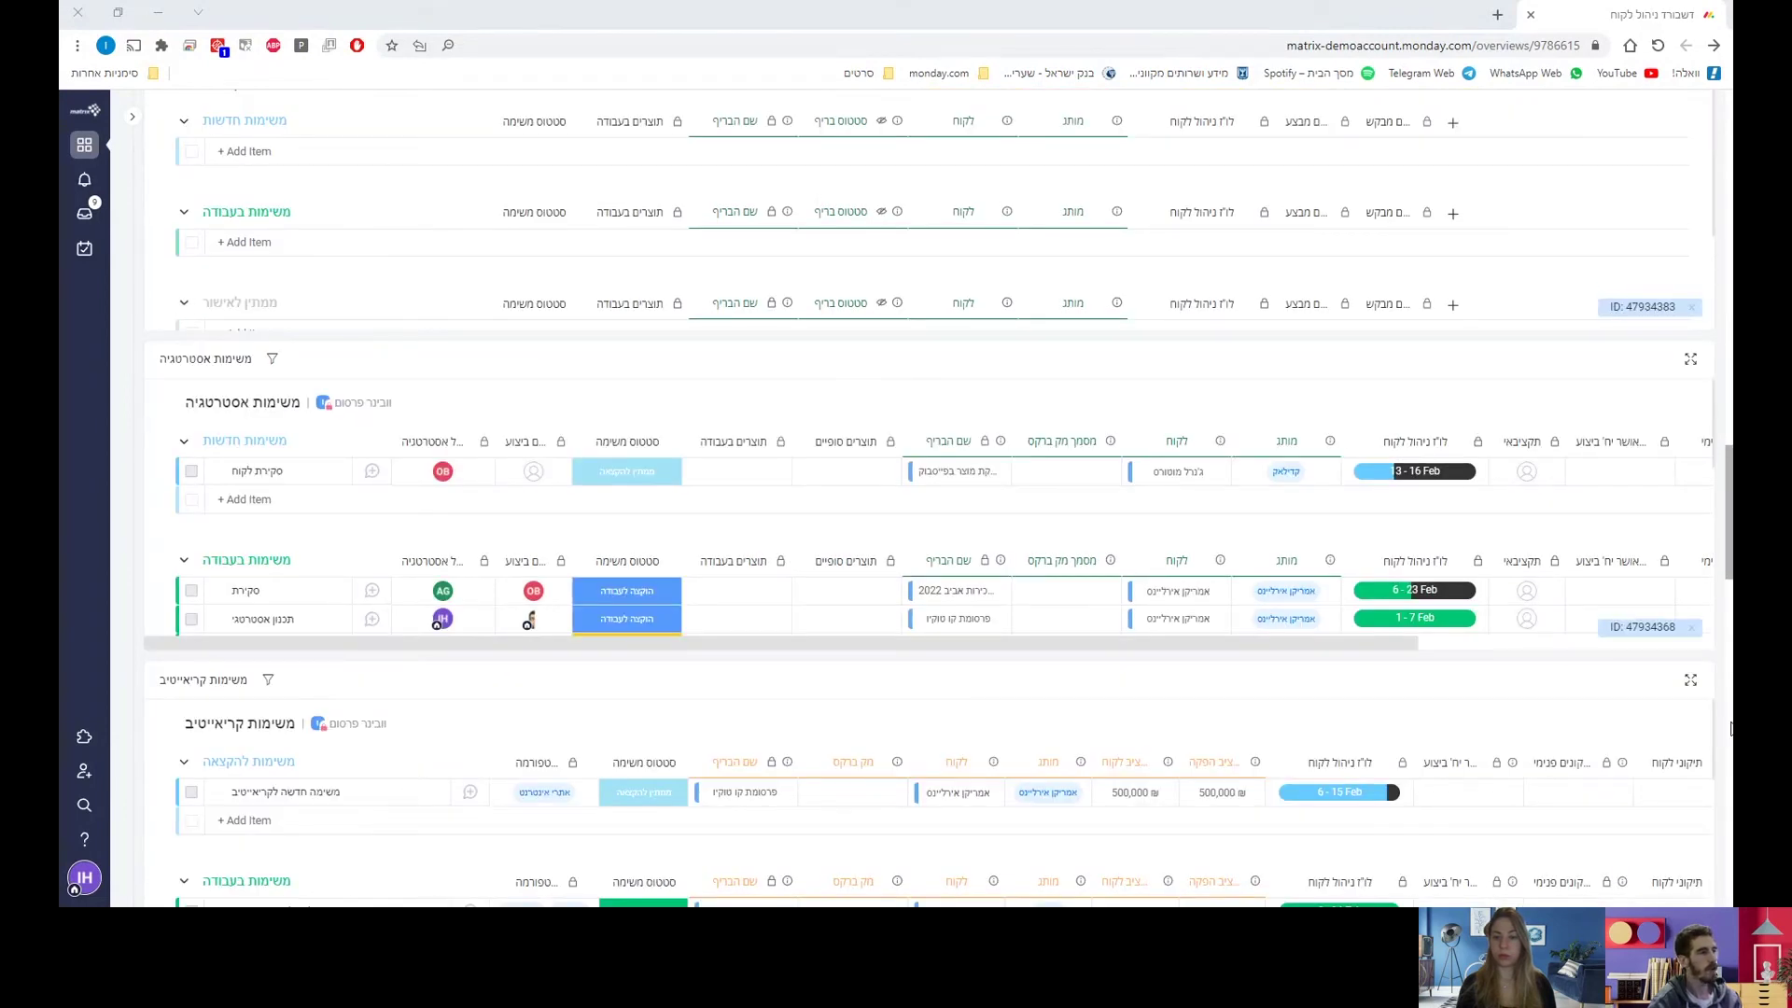
scroll(1724, 735, "down", 4)
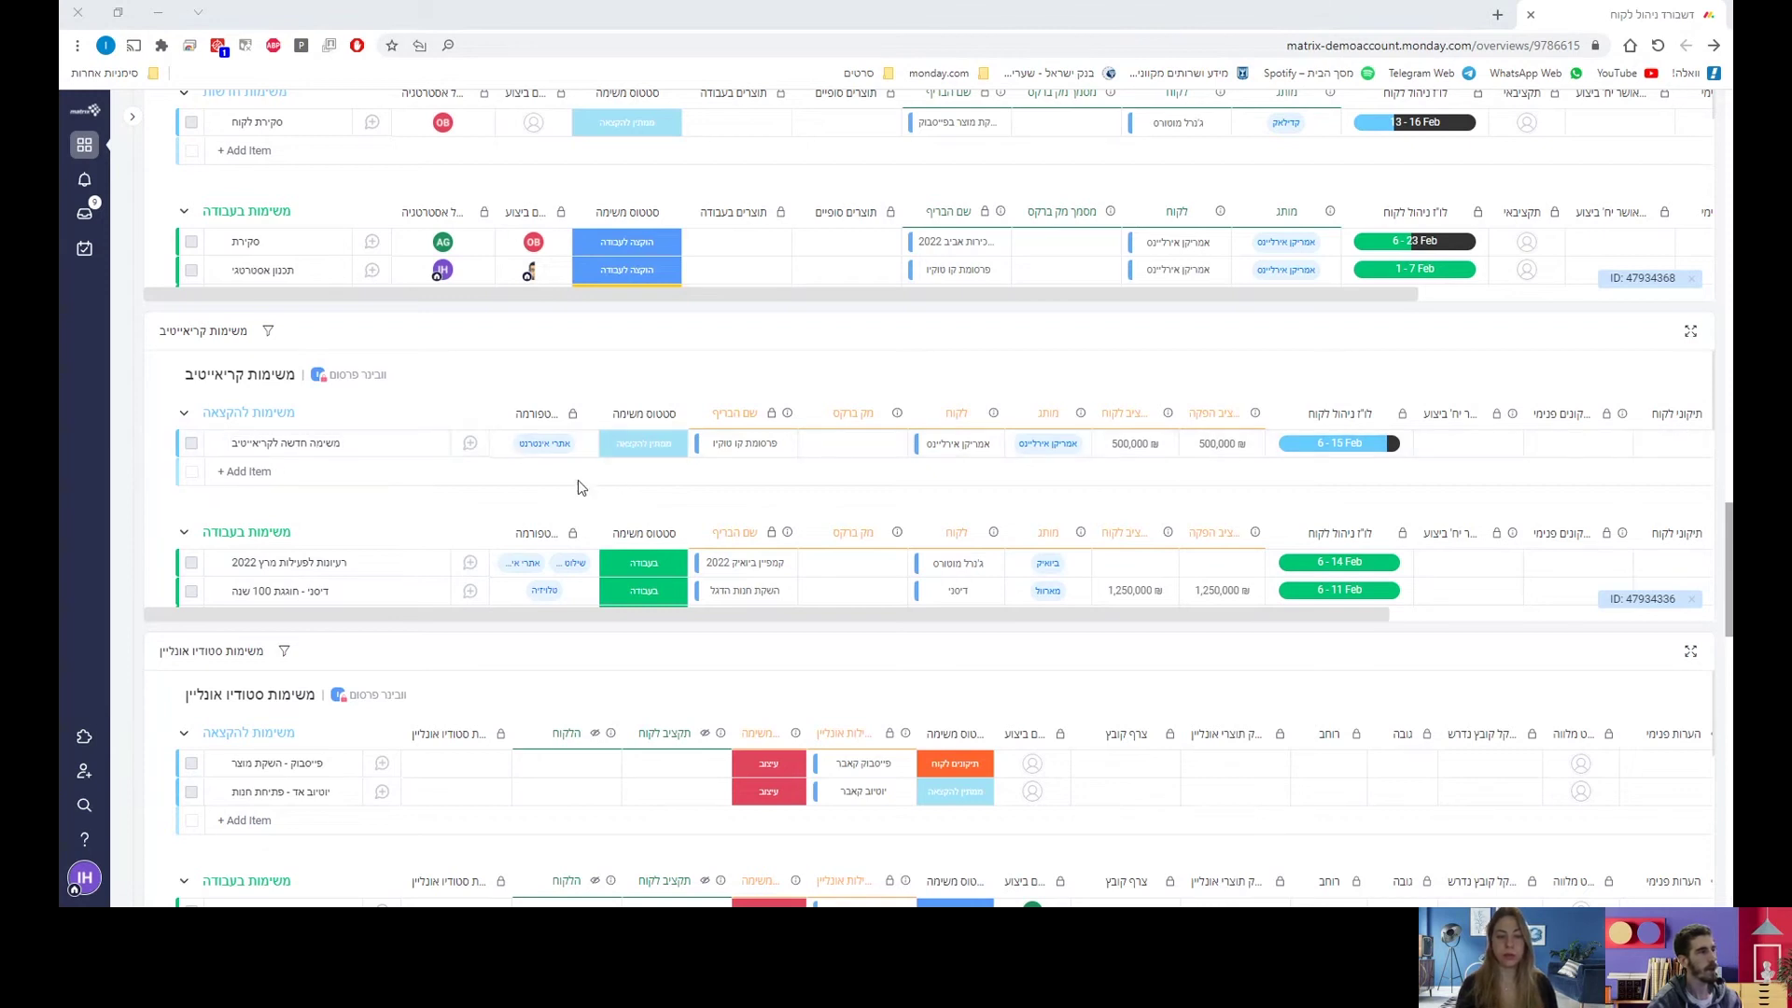
- Add the item "משימה חדש" to the creative tasks' "משימות להקצאה" group and link it to the brief "פרסומת קו טוקיו"
left_click(411, 473)
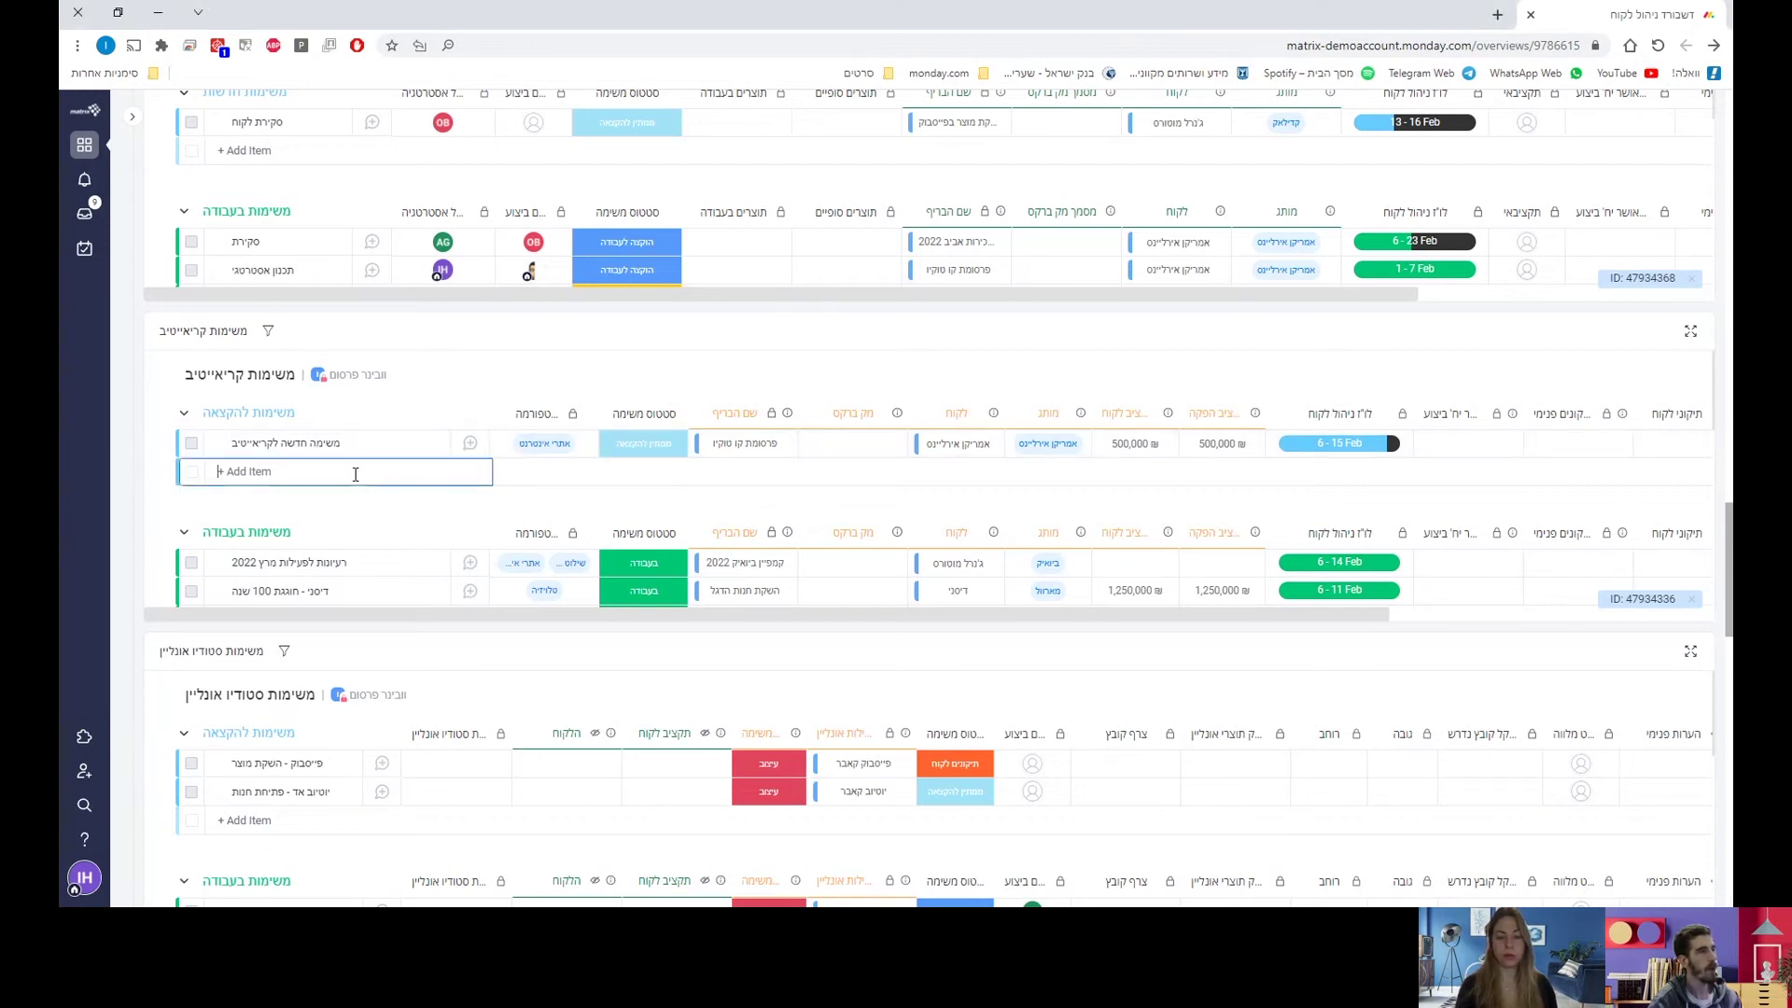
type("מש")
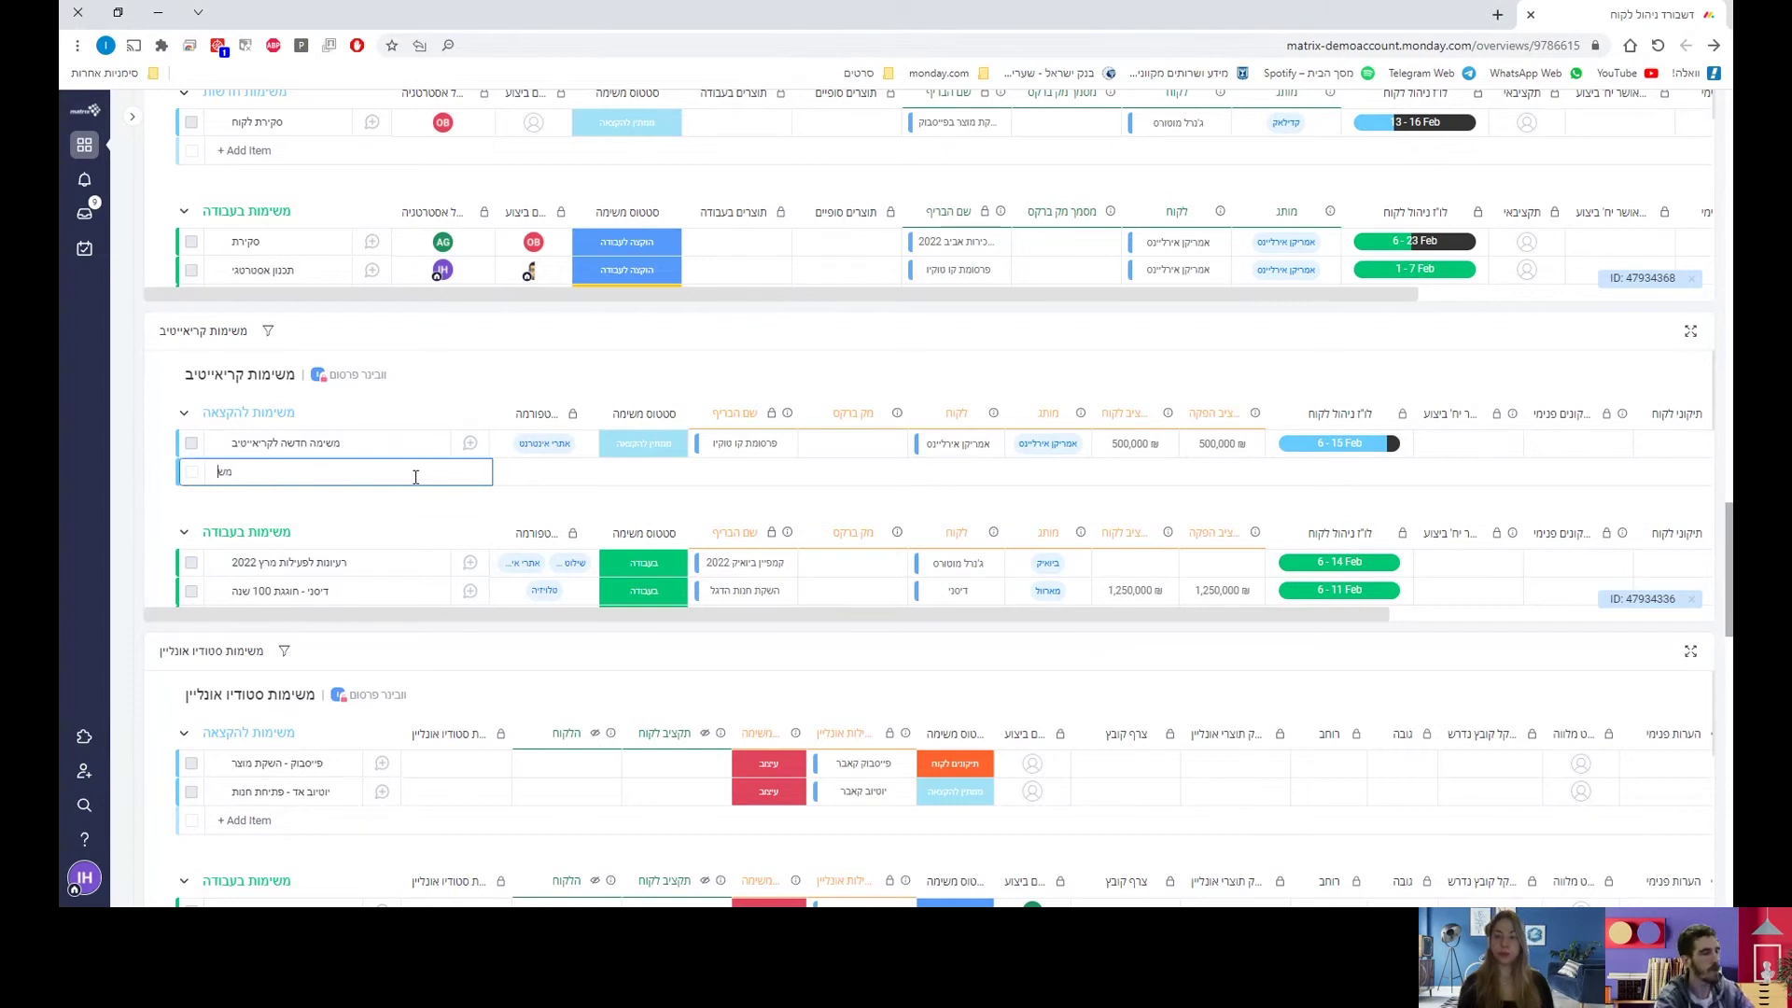
type("ימה חדש")
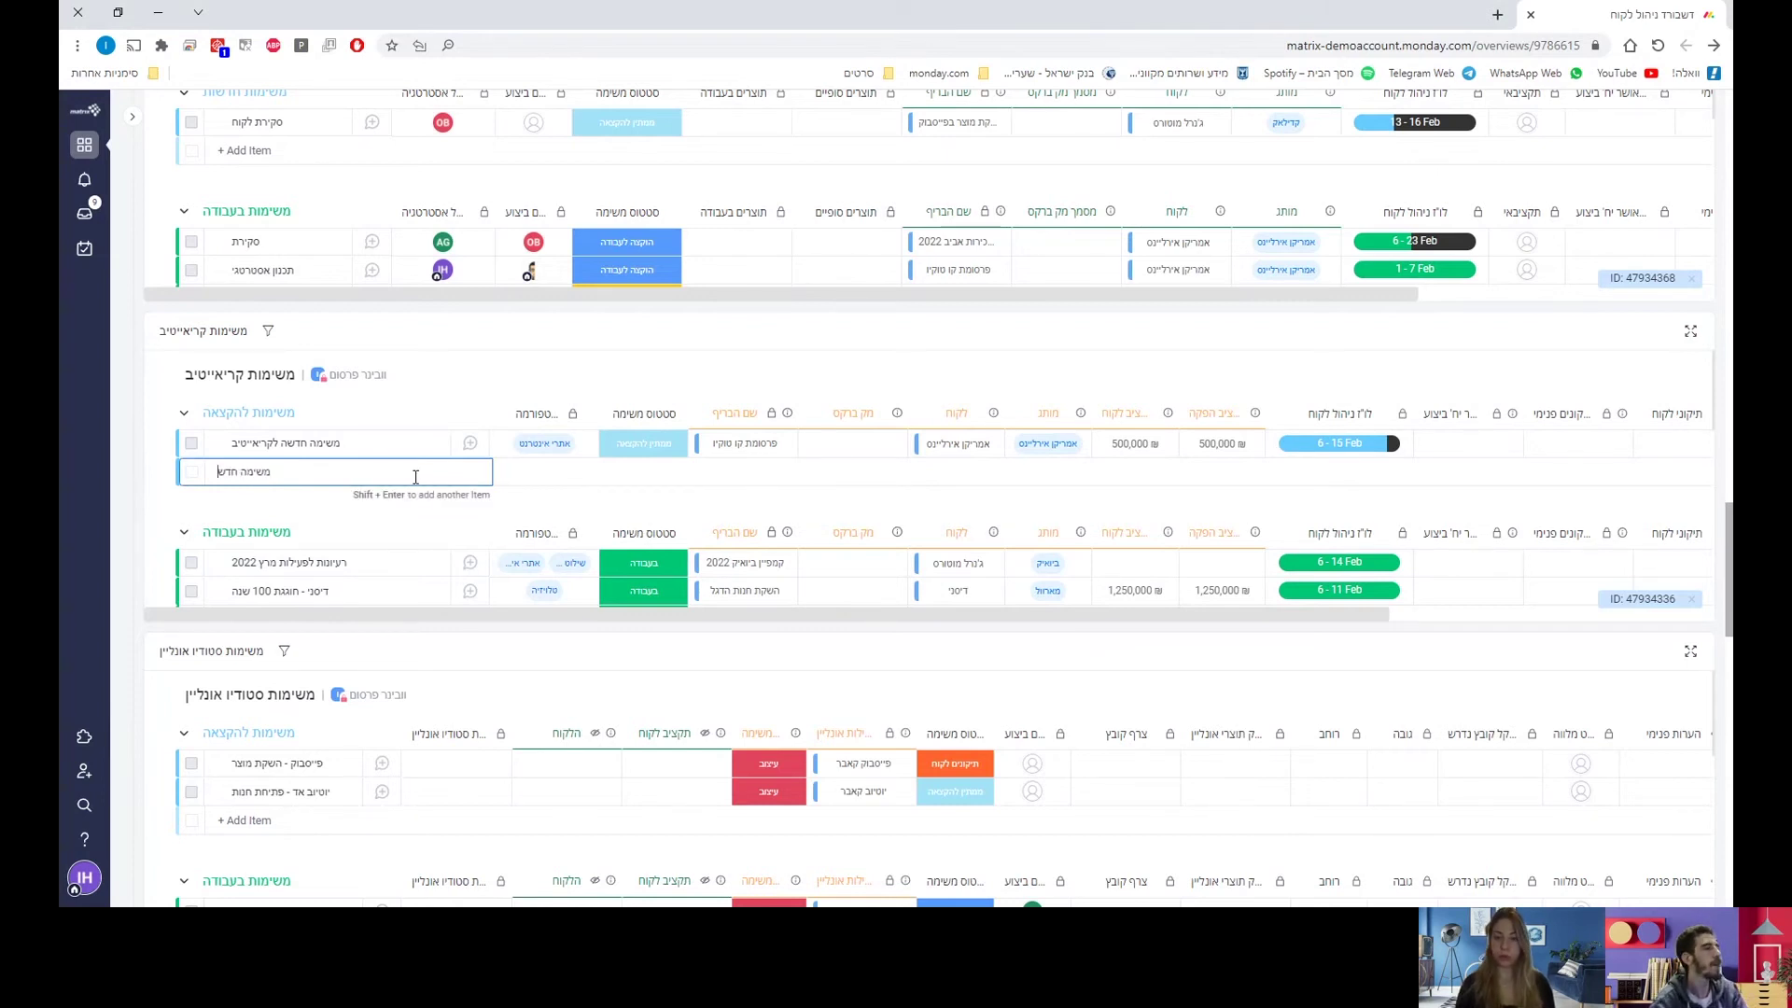
key("Return")
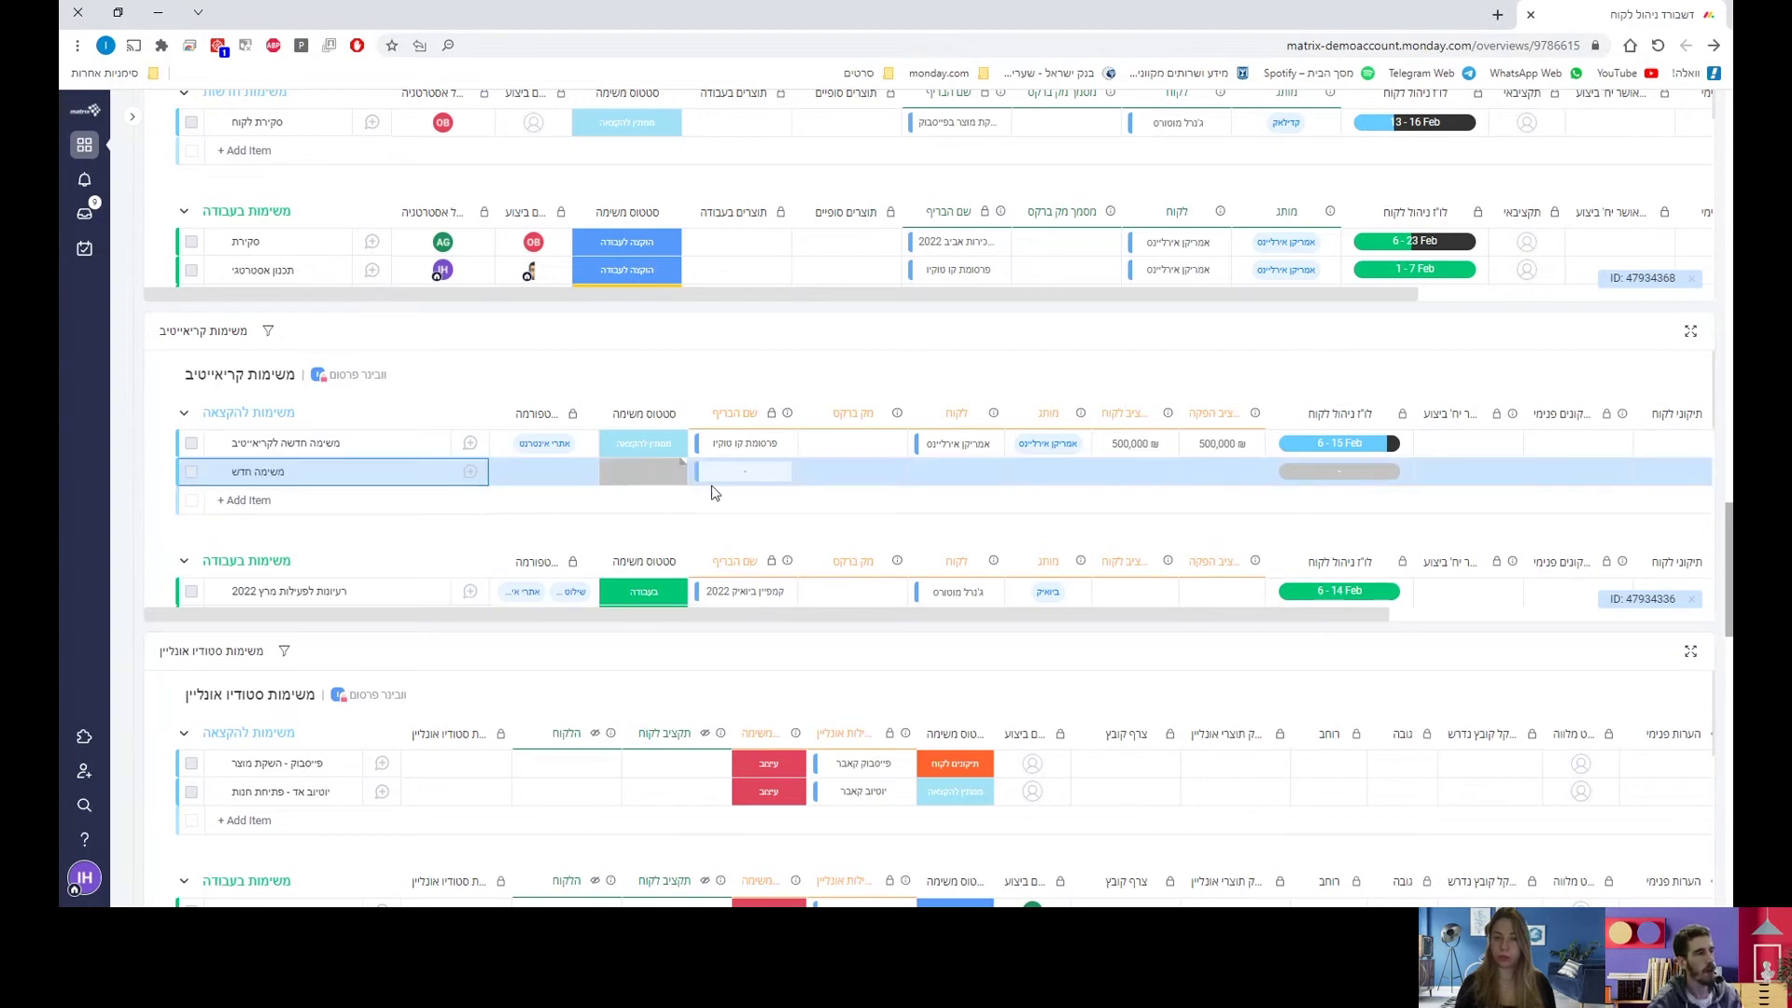
left_click(774, 475)
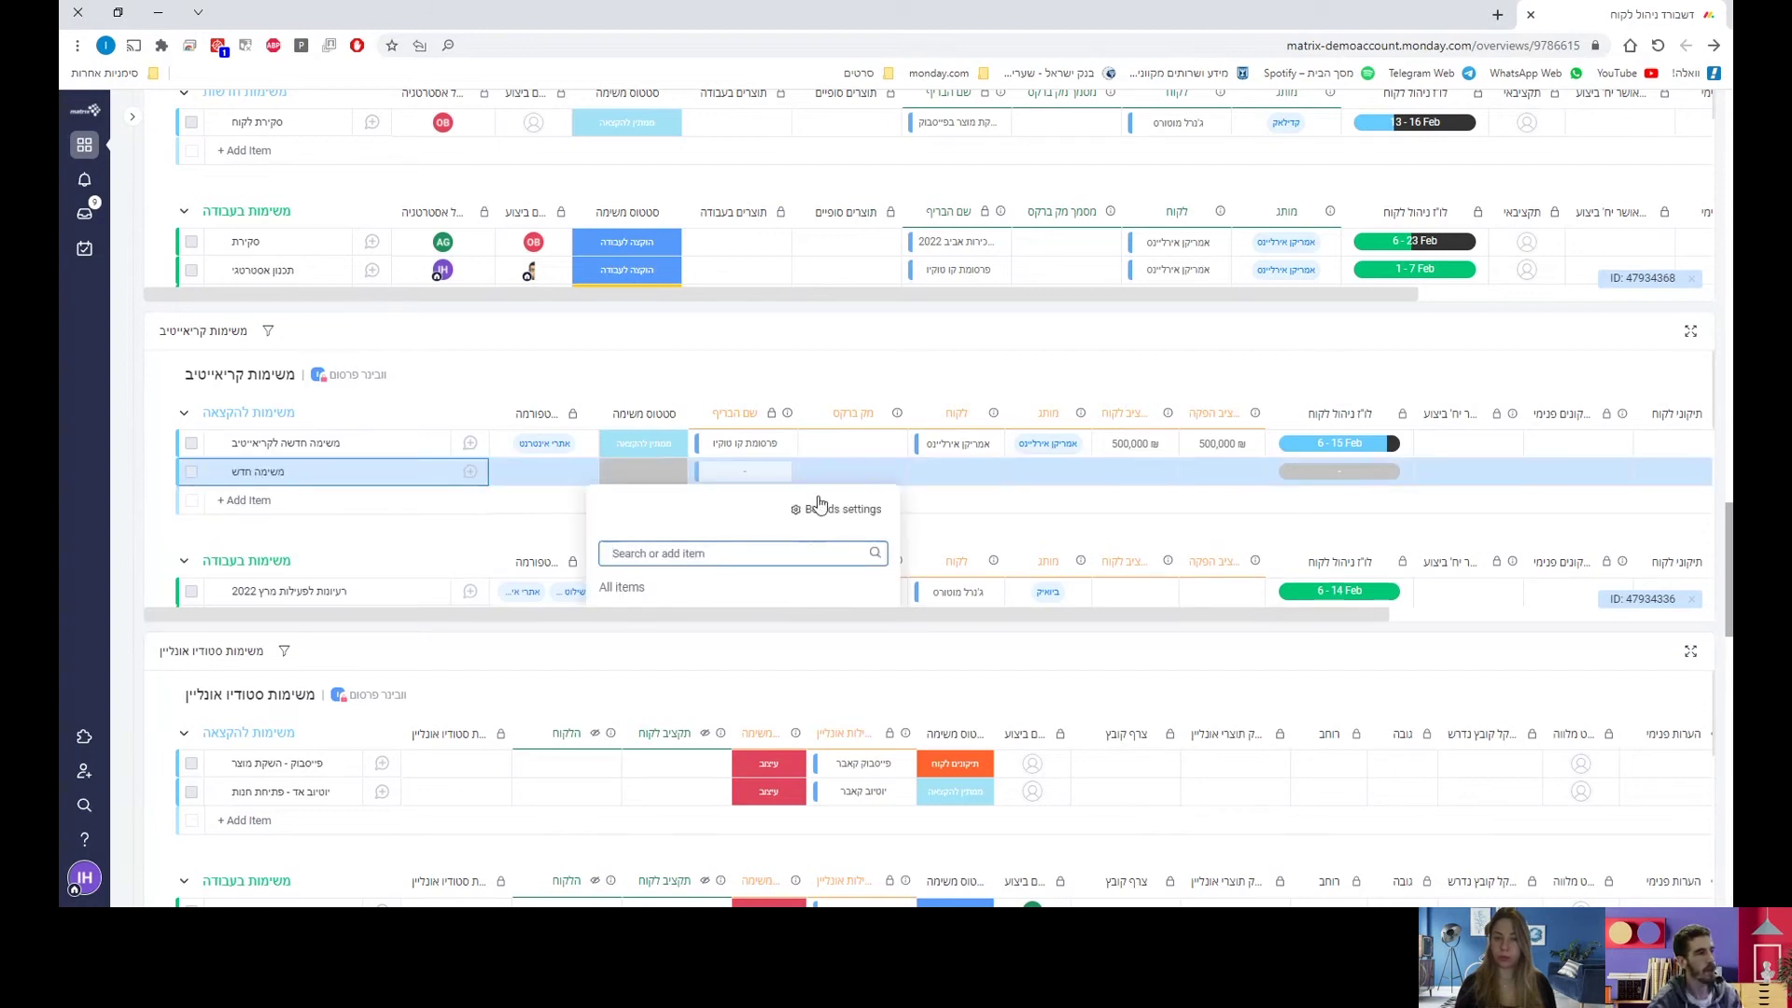
left_click(928, 397)
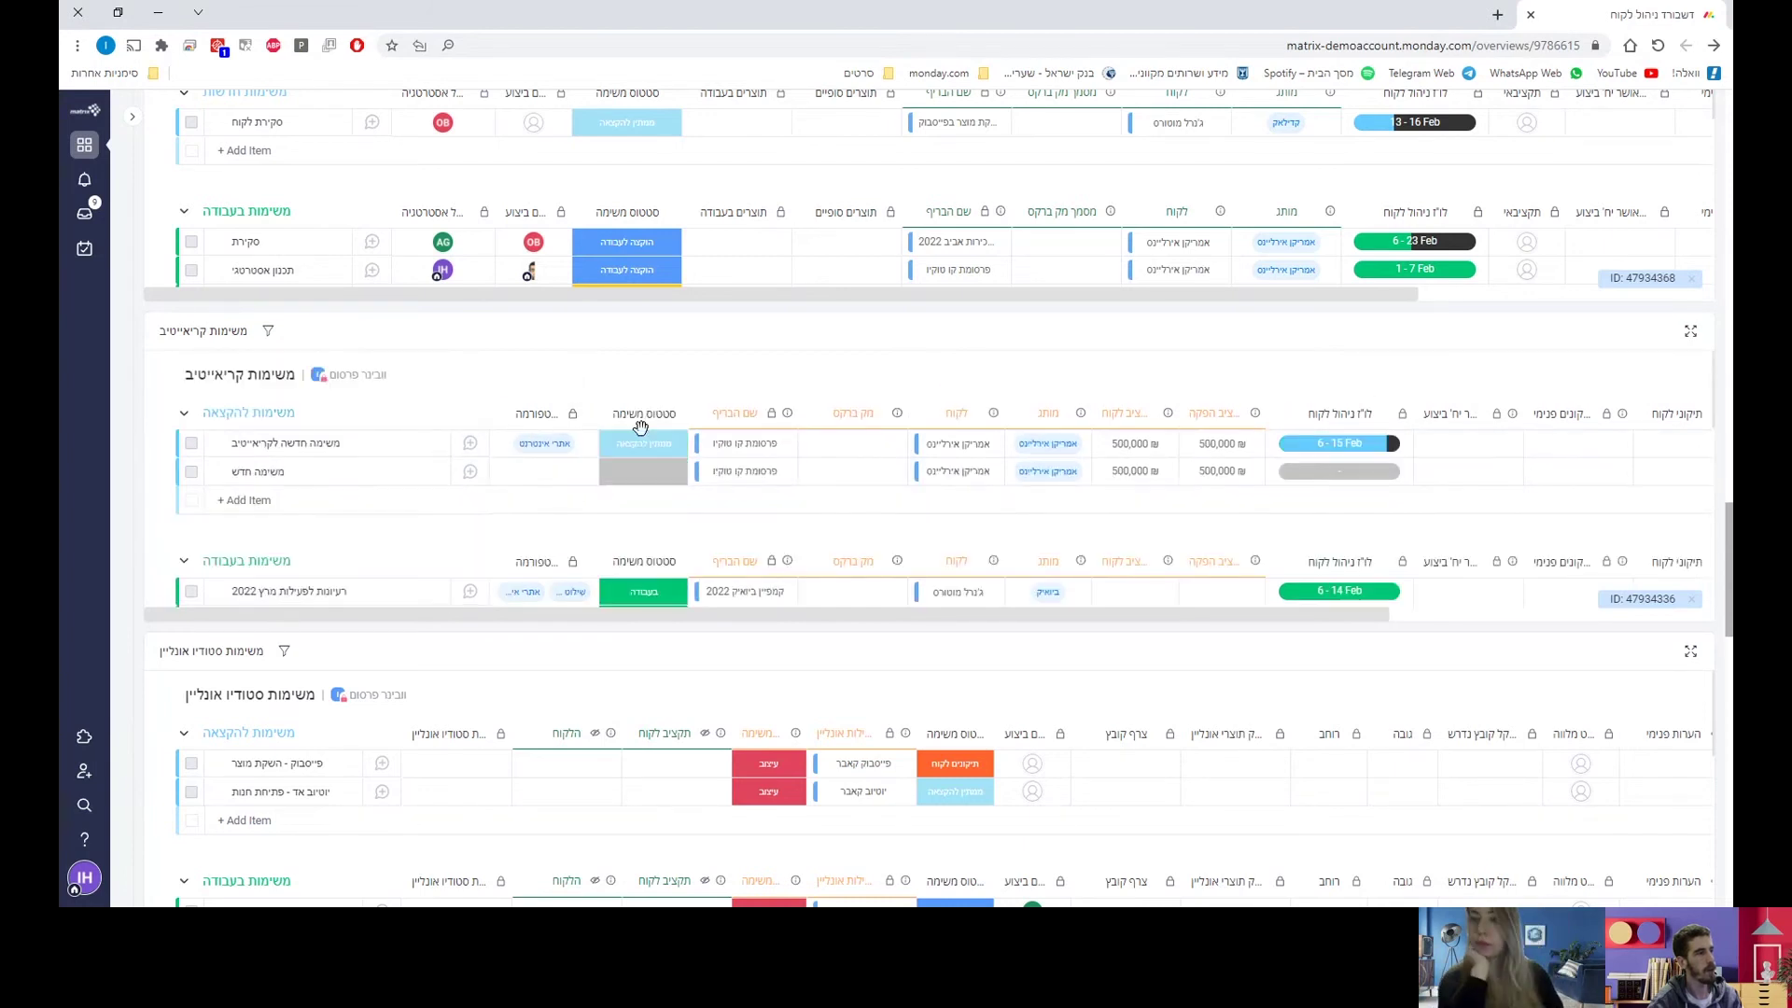
- Set the new creative task's platform to BTL, its timeline to 14 - 17 Feb and its status to "ממתין להקצאה"
left_click(551, 471)
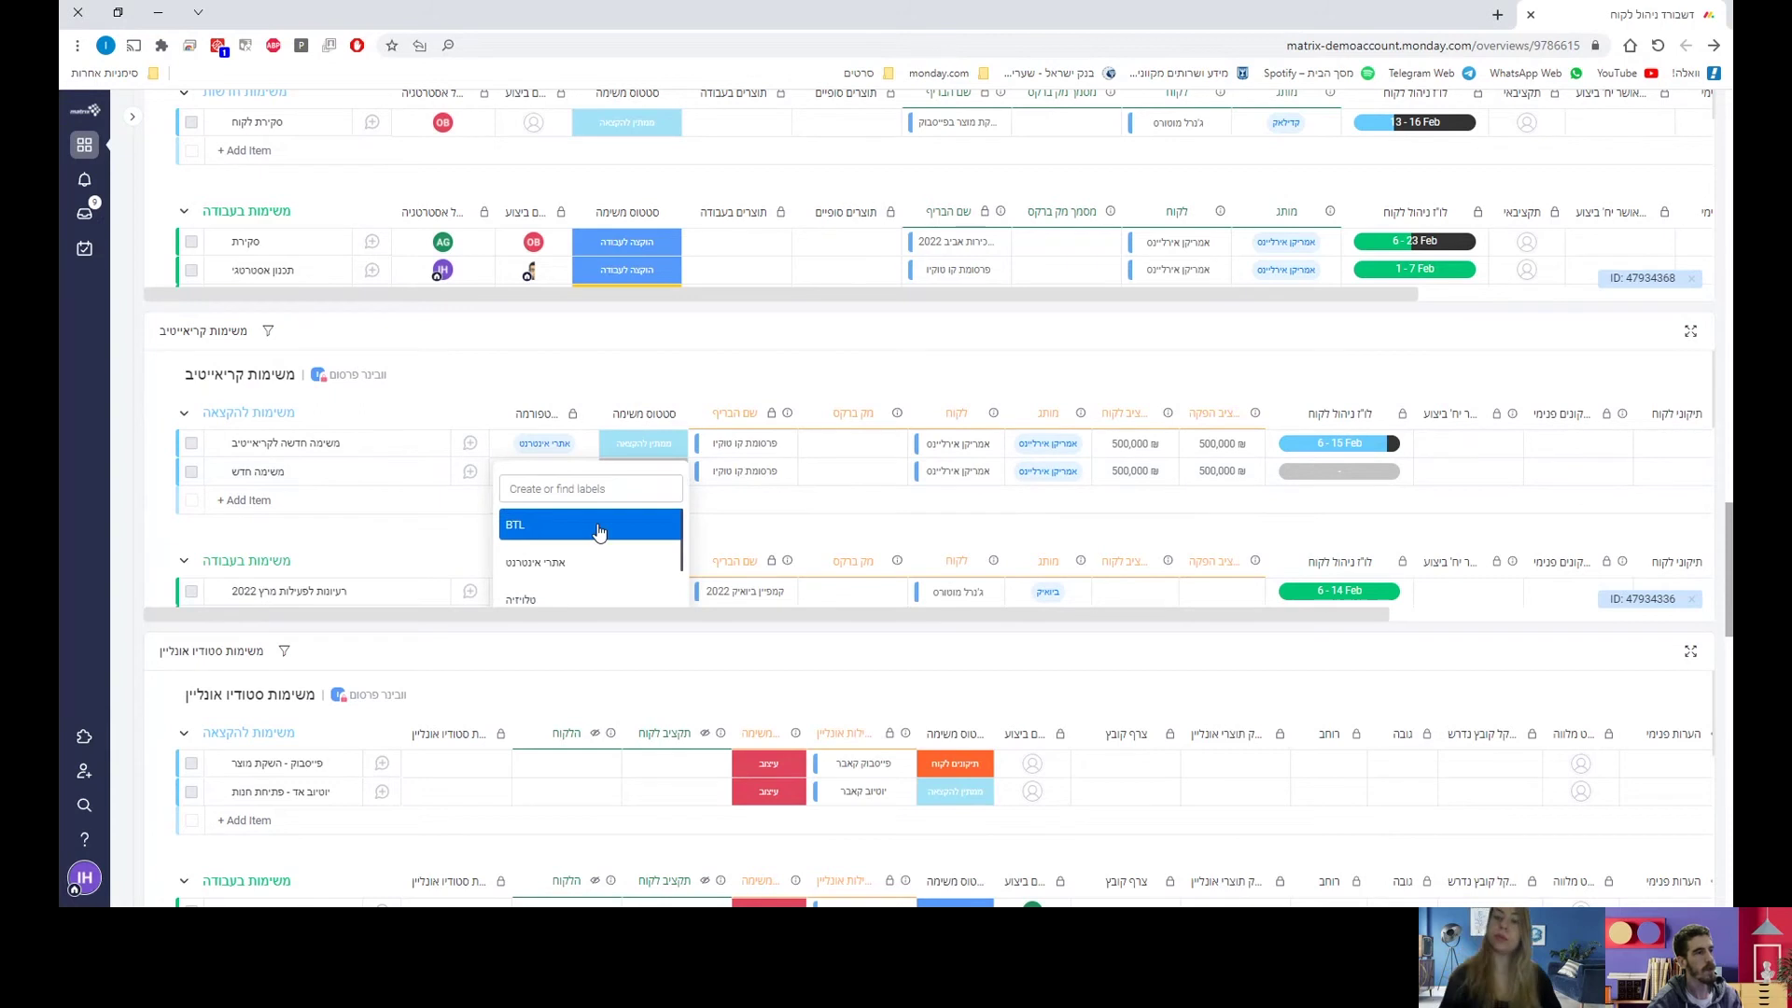
left_click(560, 525)
left_click(1341, 473)
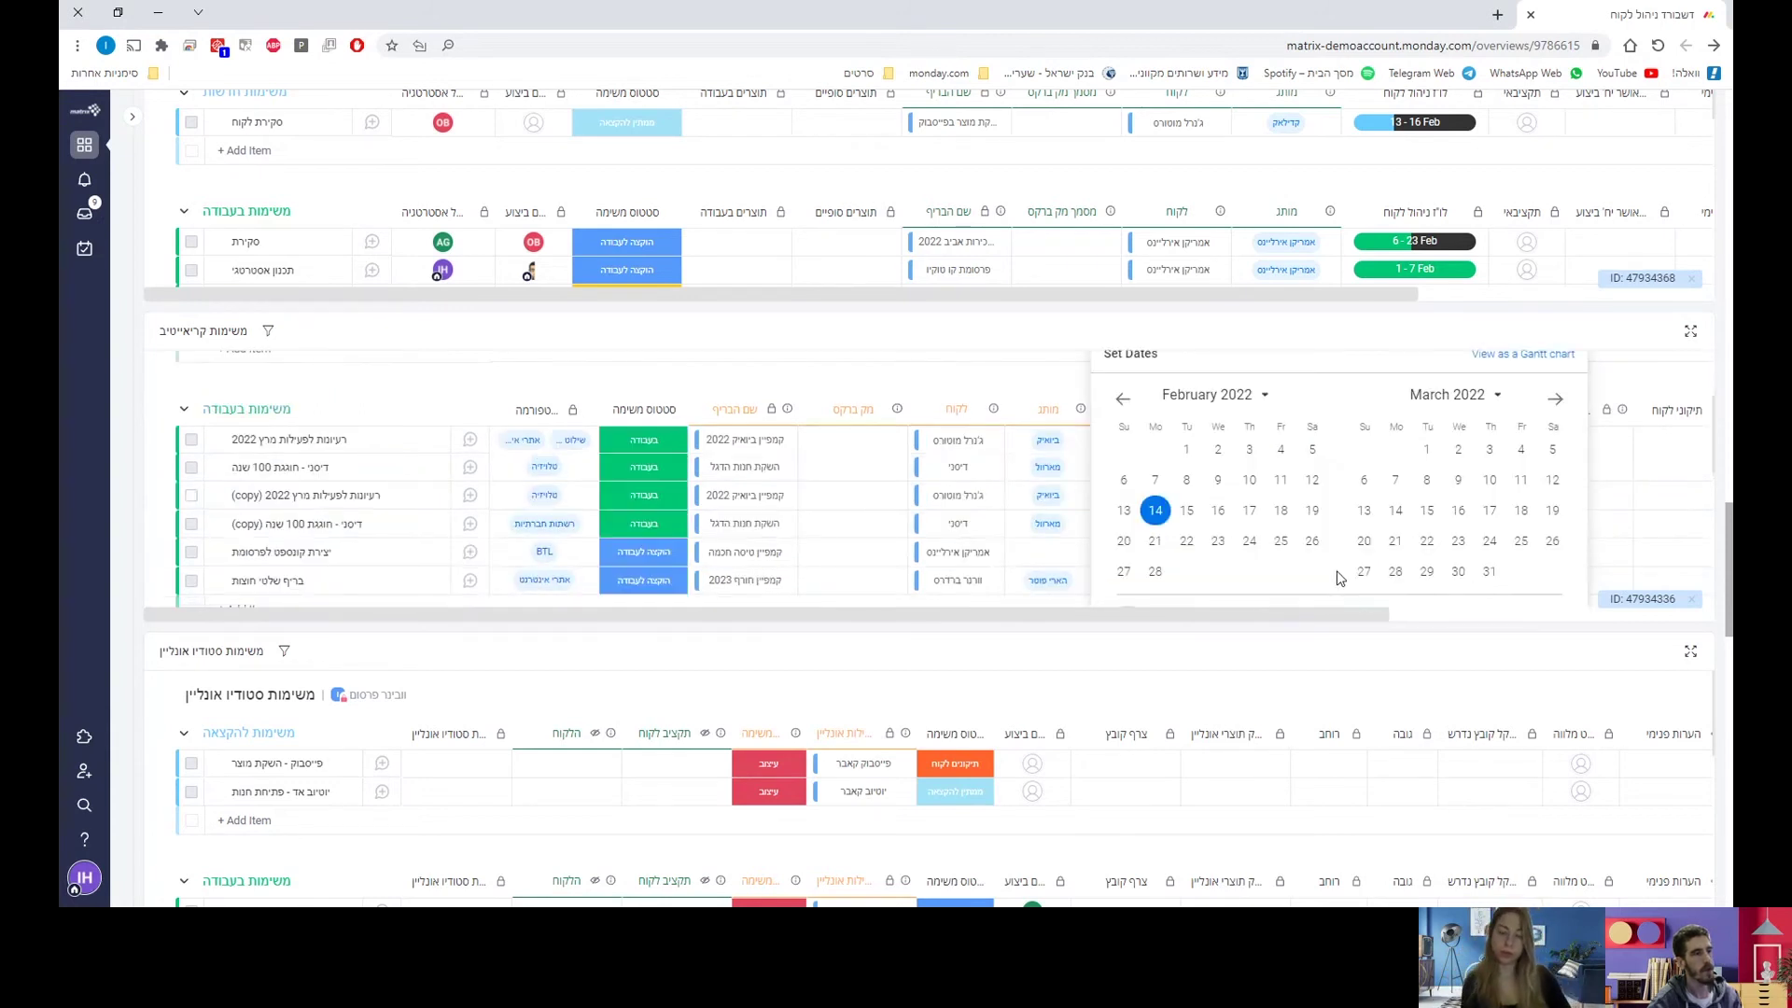
left_click(1150, 512)
left_click(1026, 499)
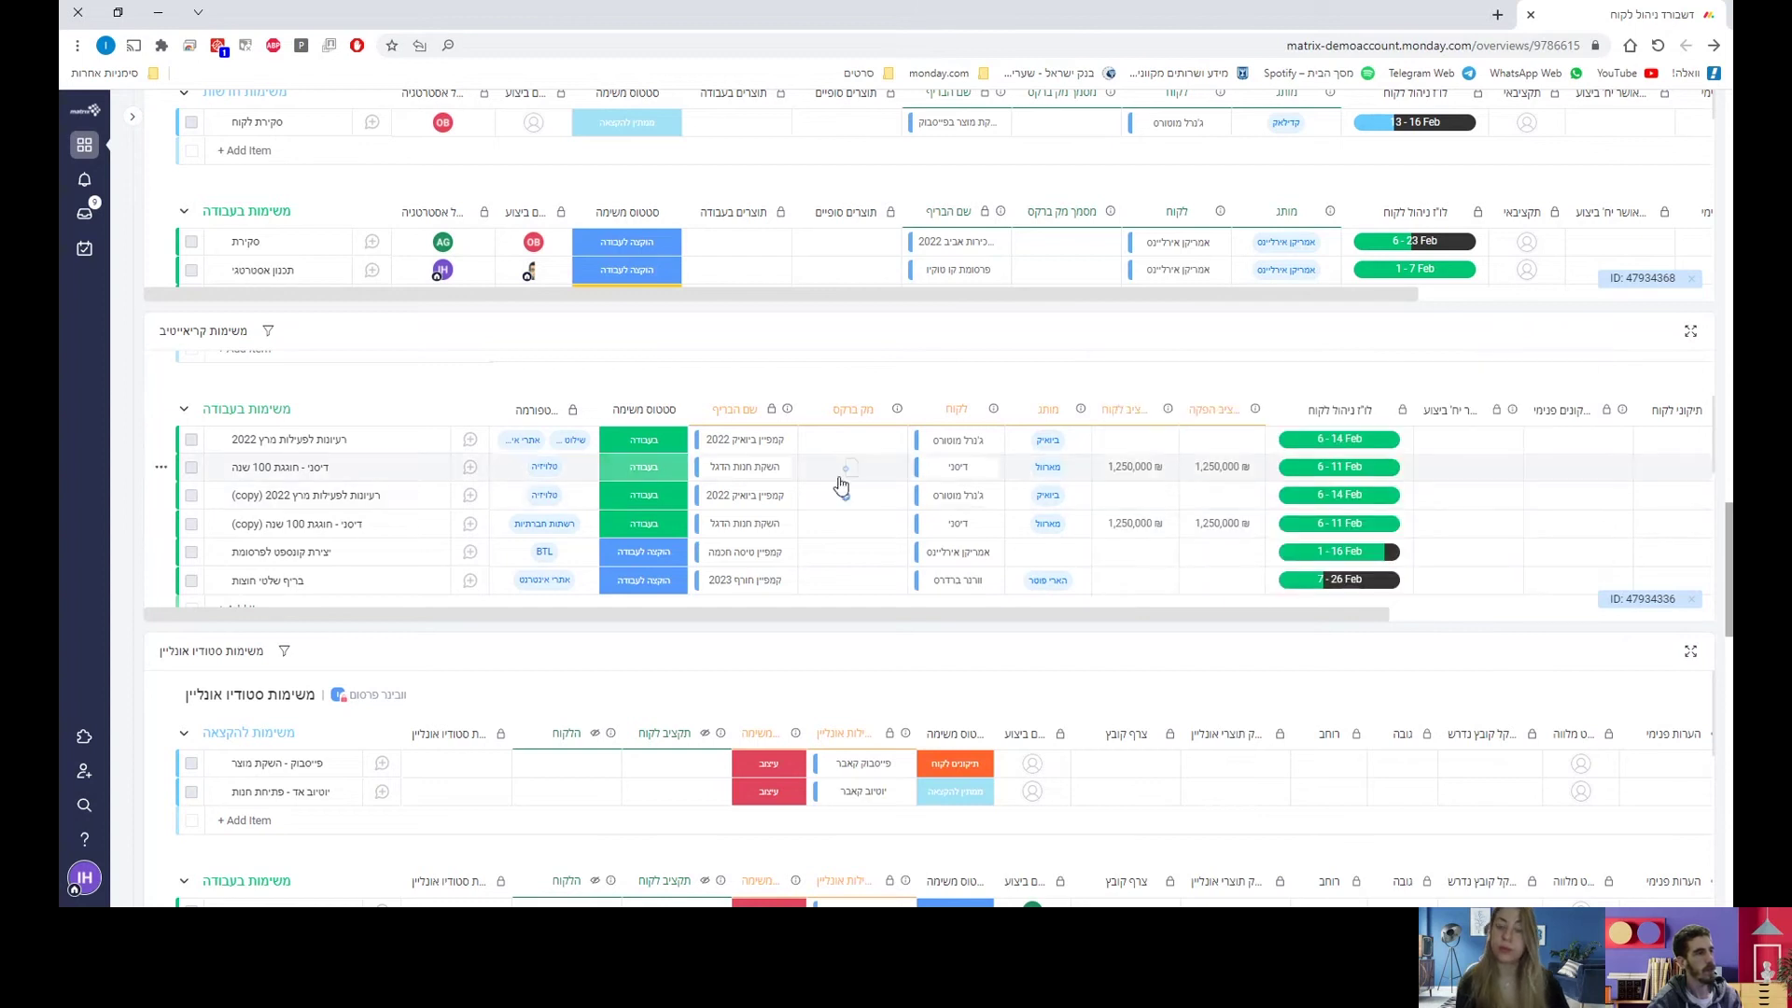
left_click(662, 479)
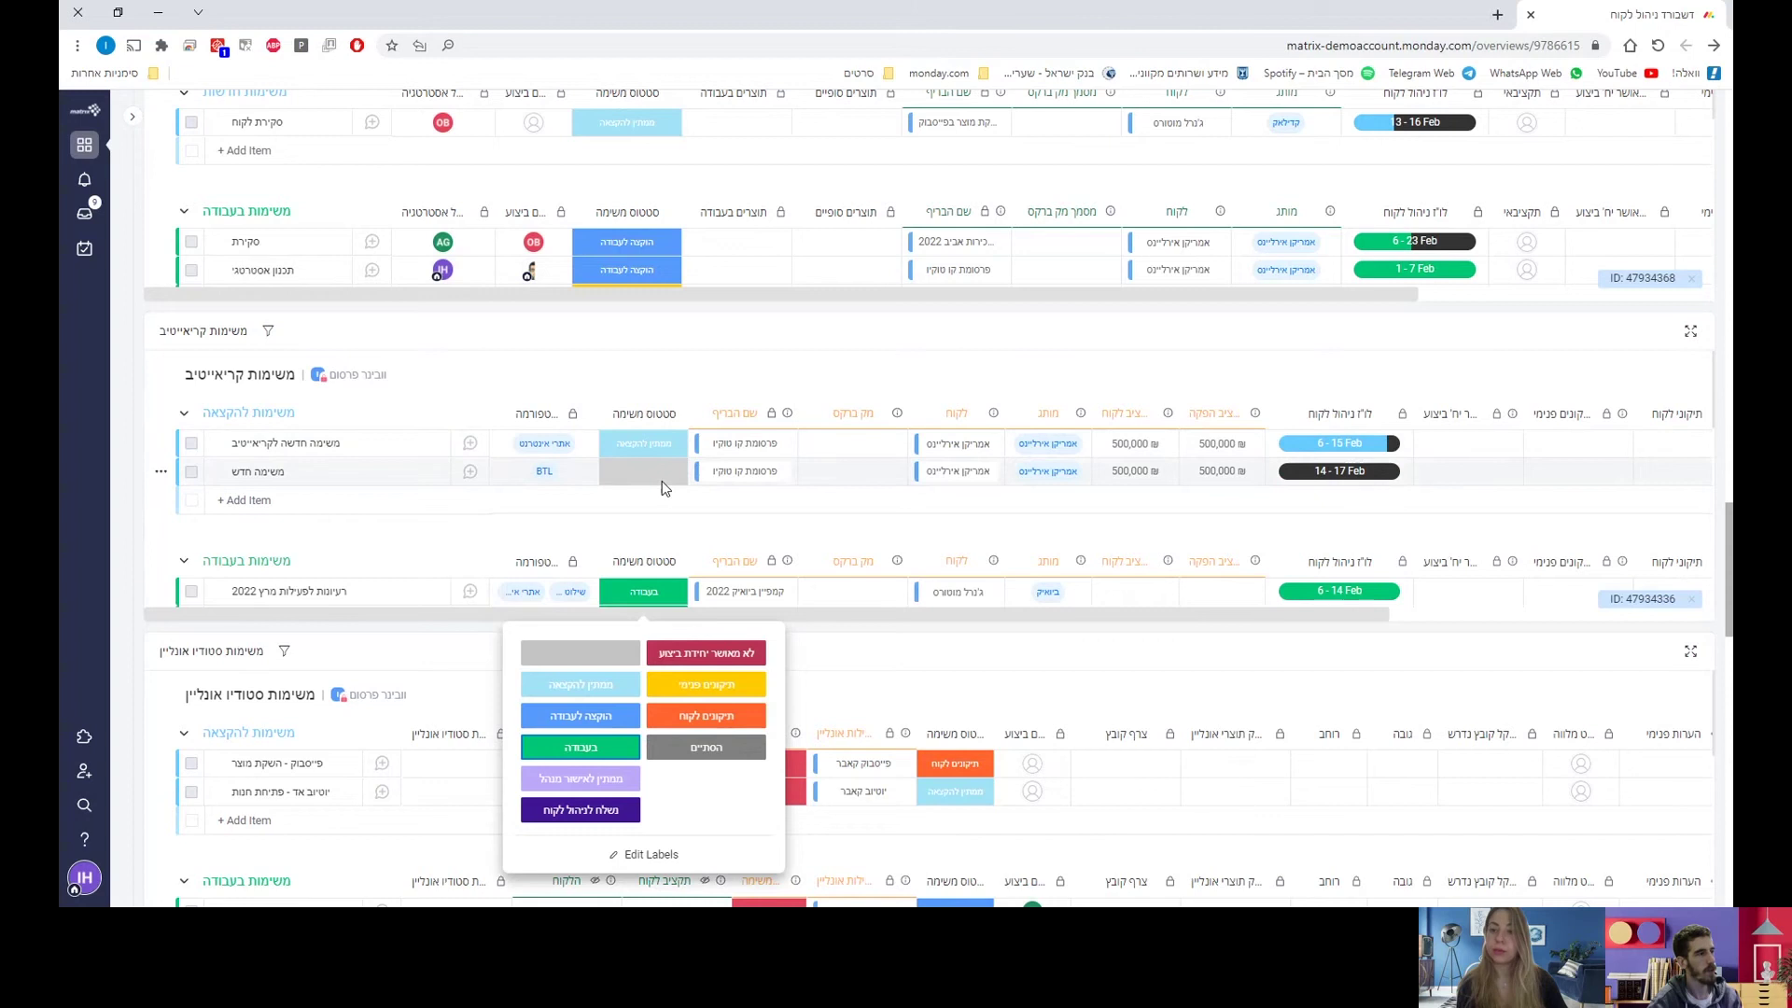
left_click(829, 510)
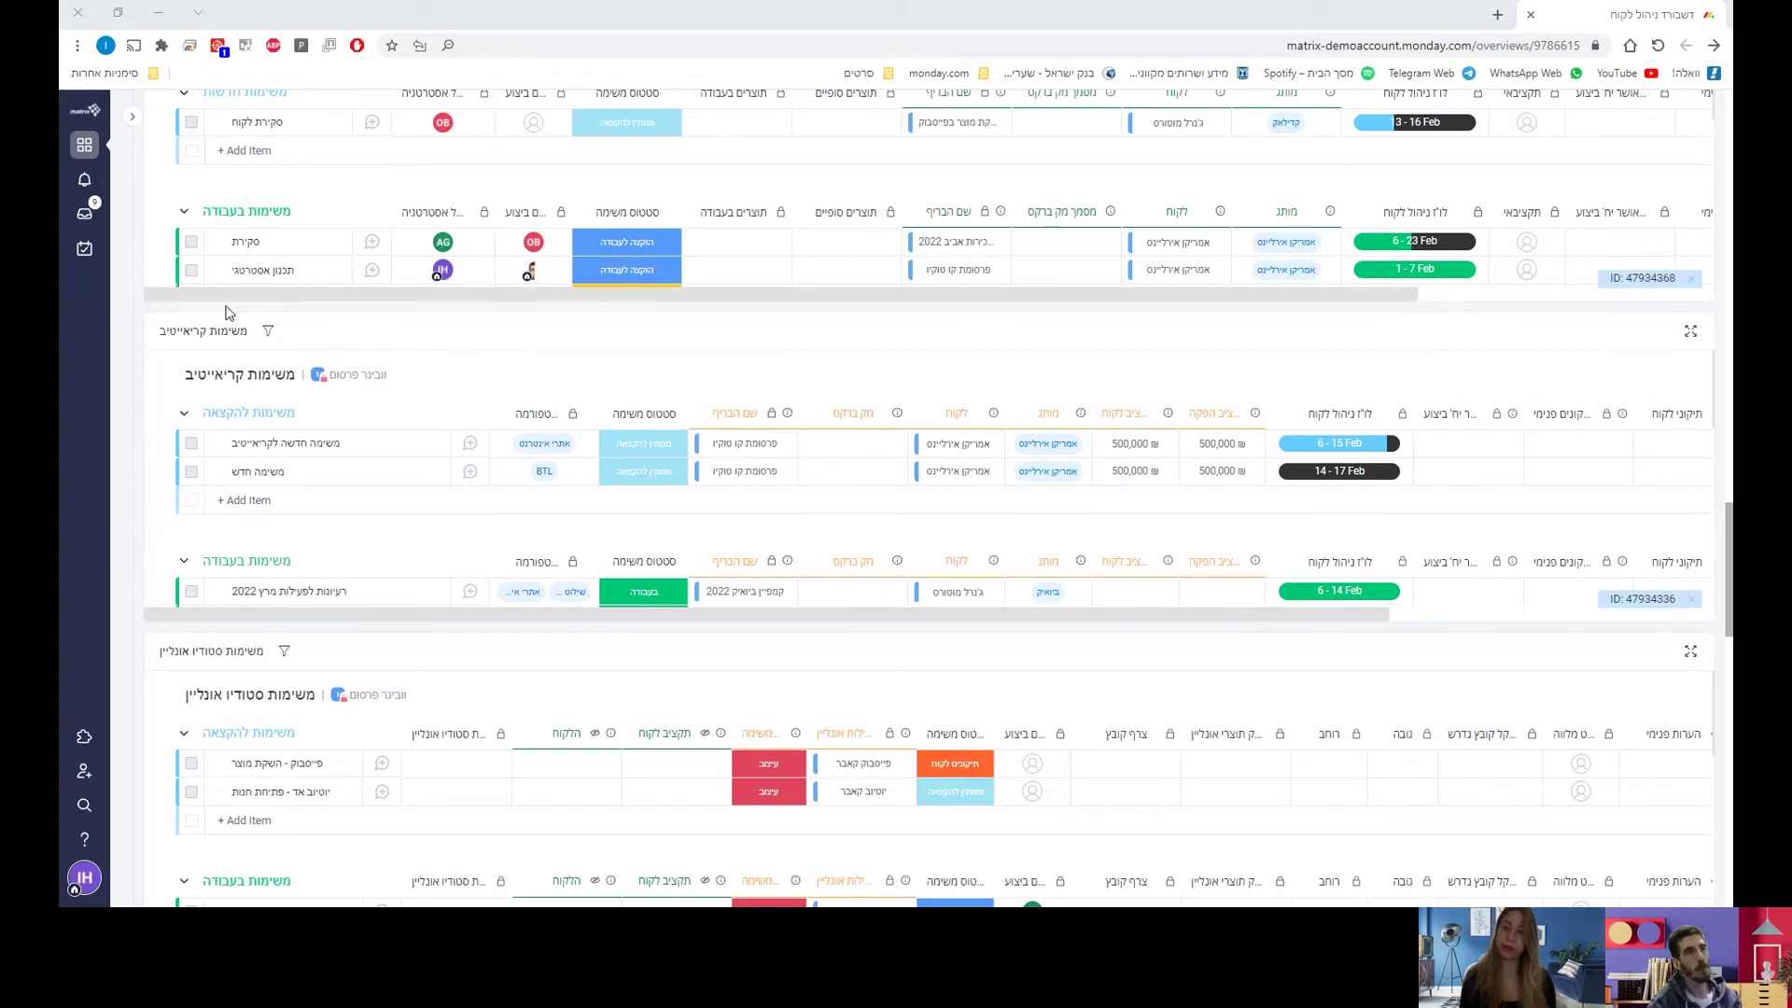
- Open the "טראפיק קריאייטיב" dashboard of the creative department
mouse_move(191, 268)
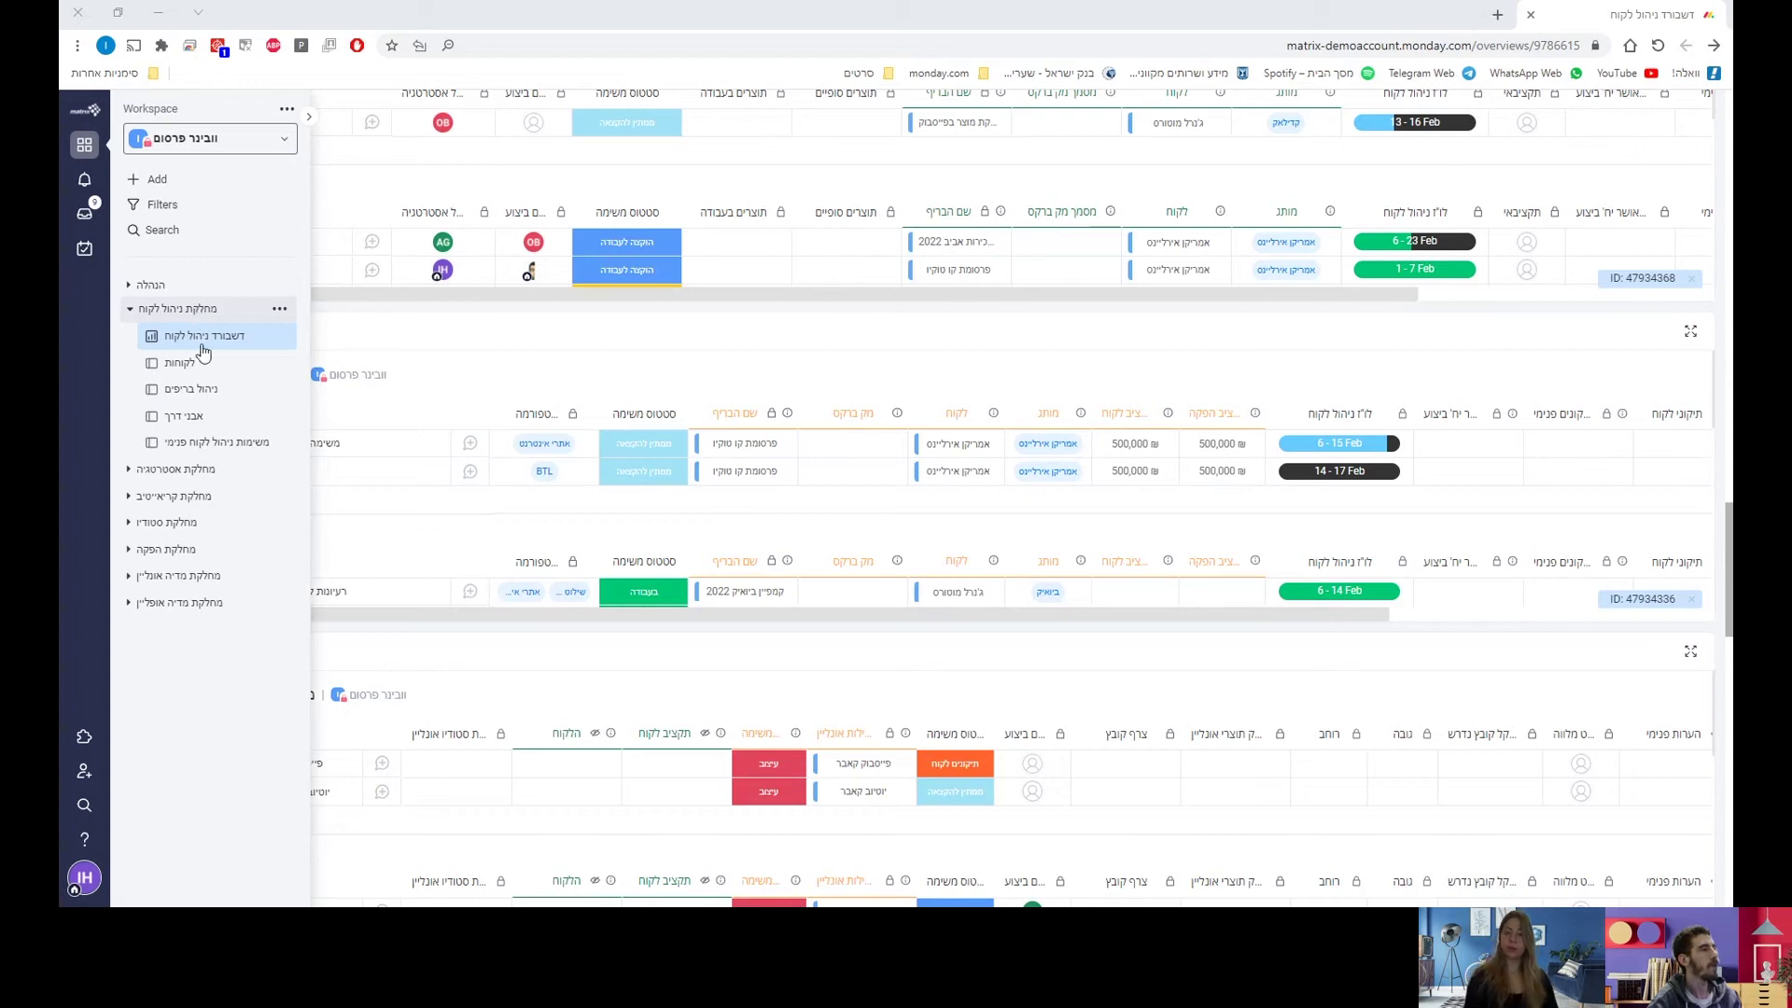
left_click(198, 501)
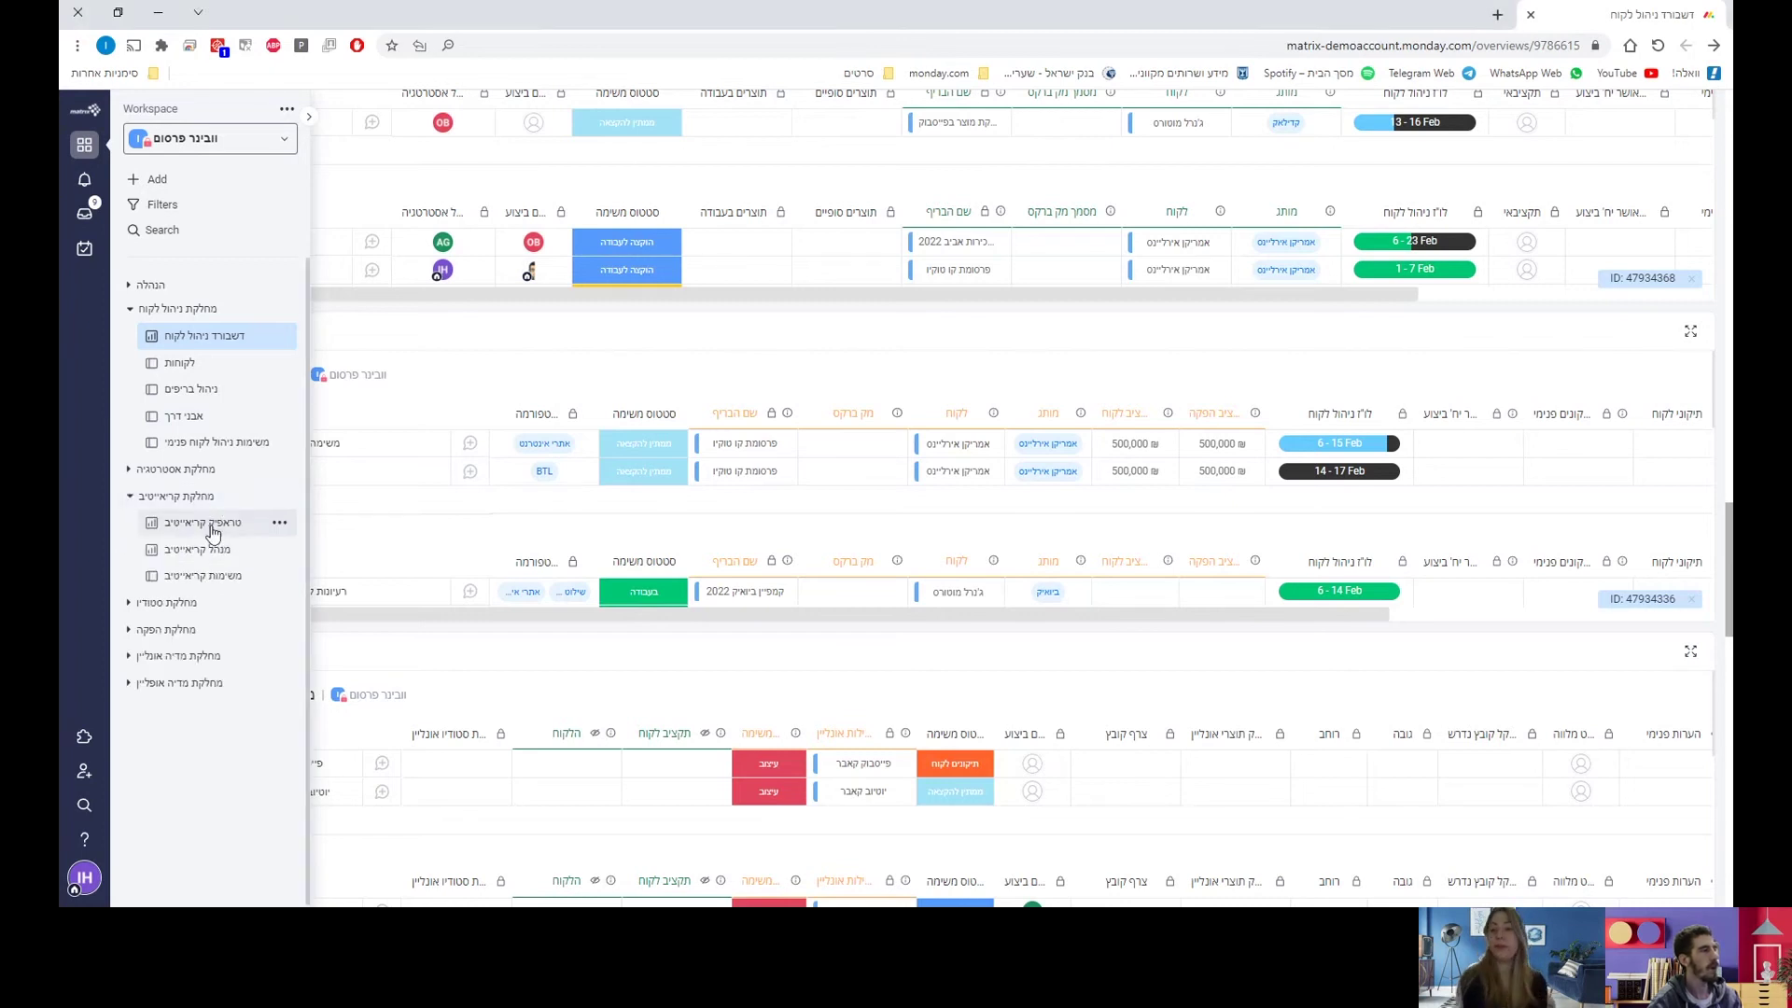
left_click(212, 532)
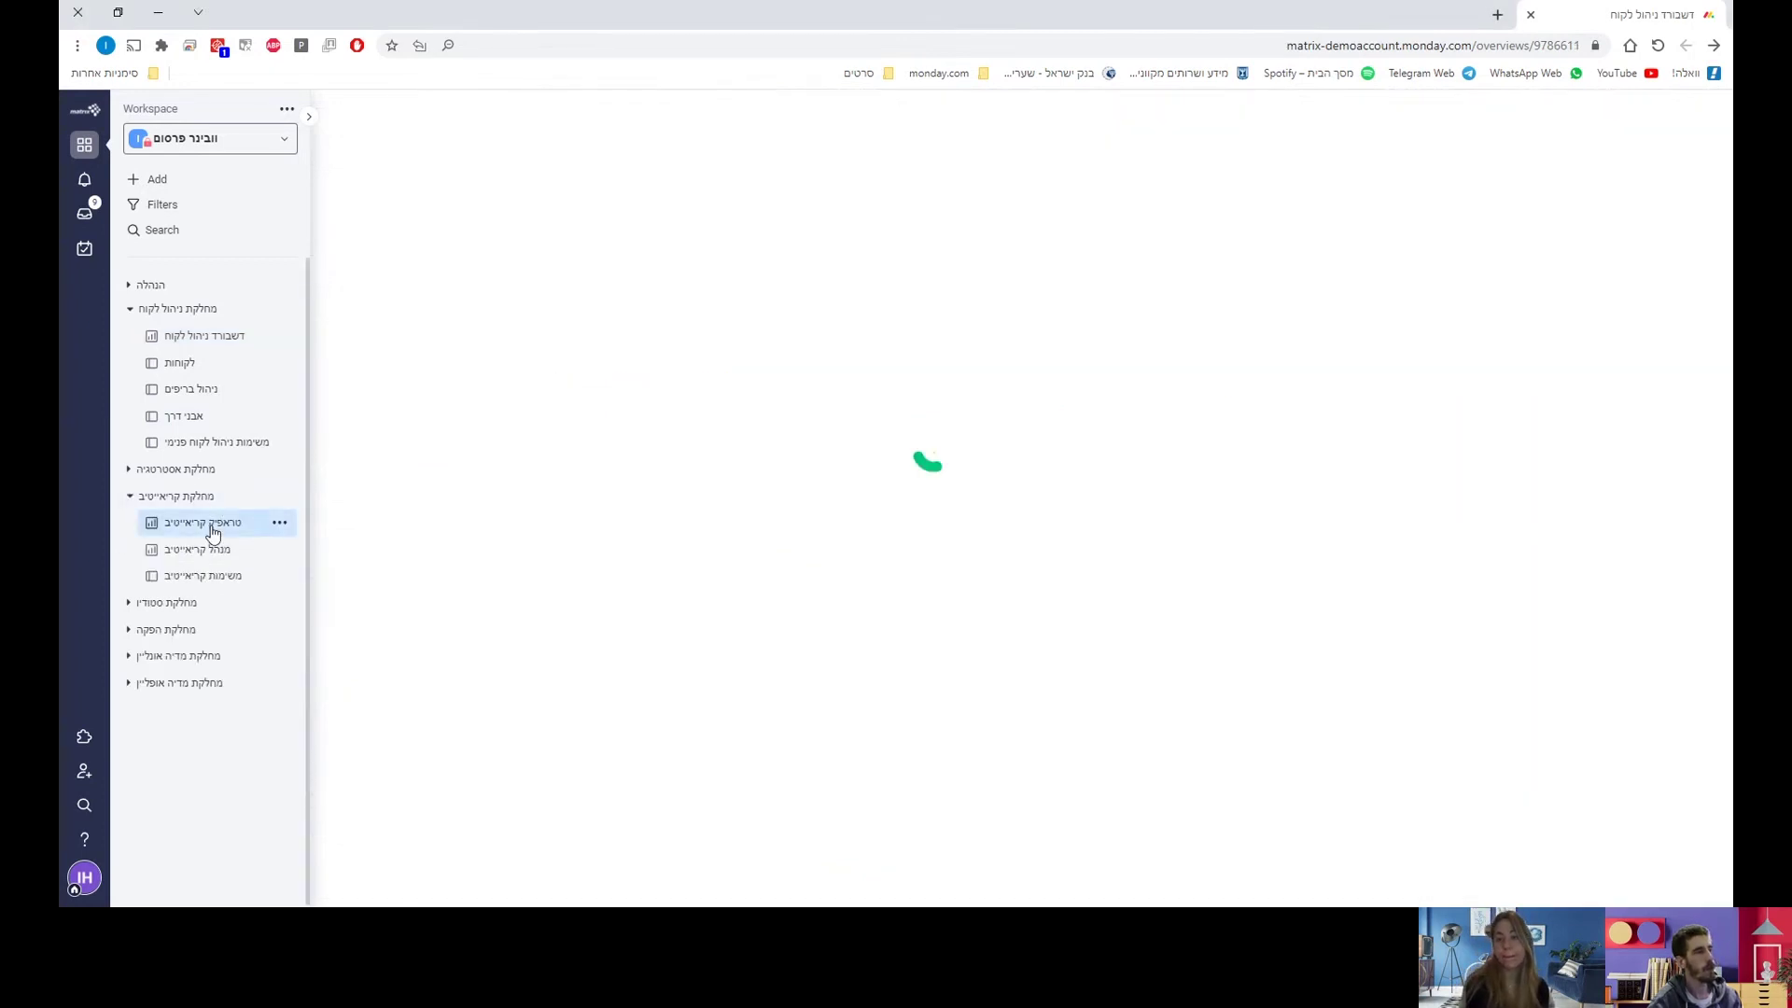
left_click(201, 497)
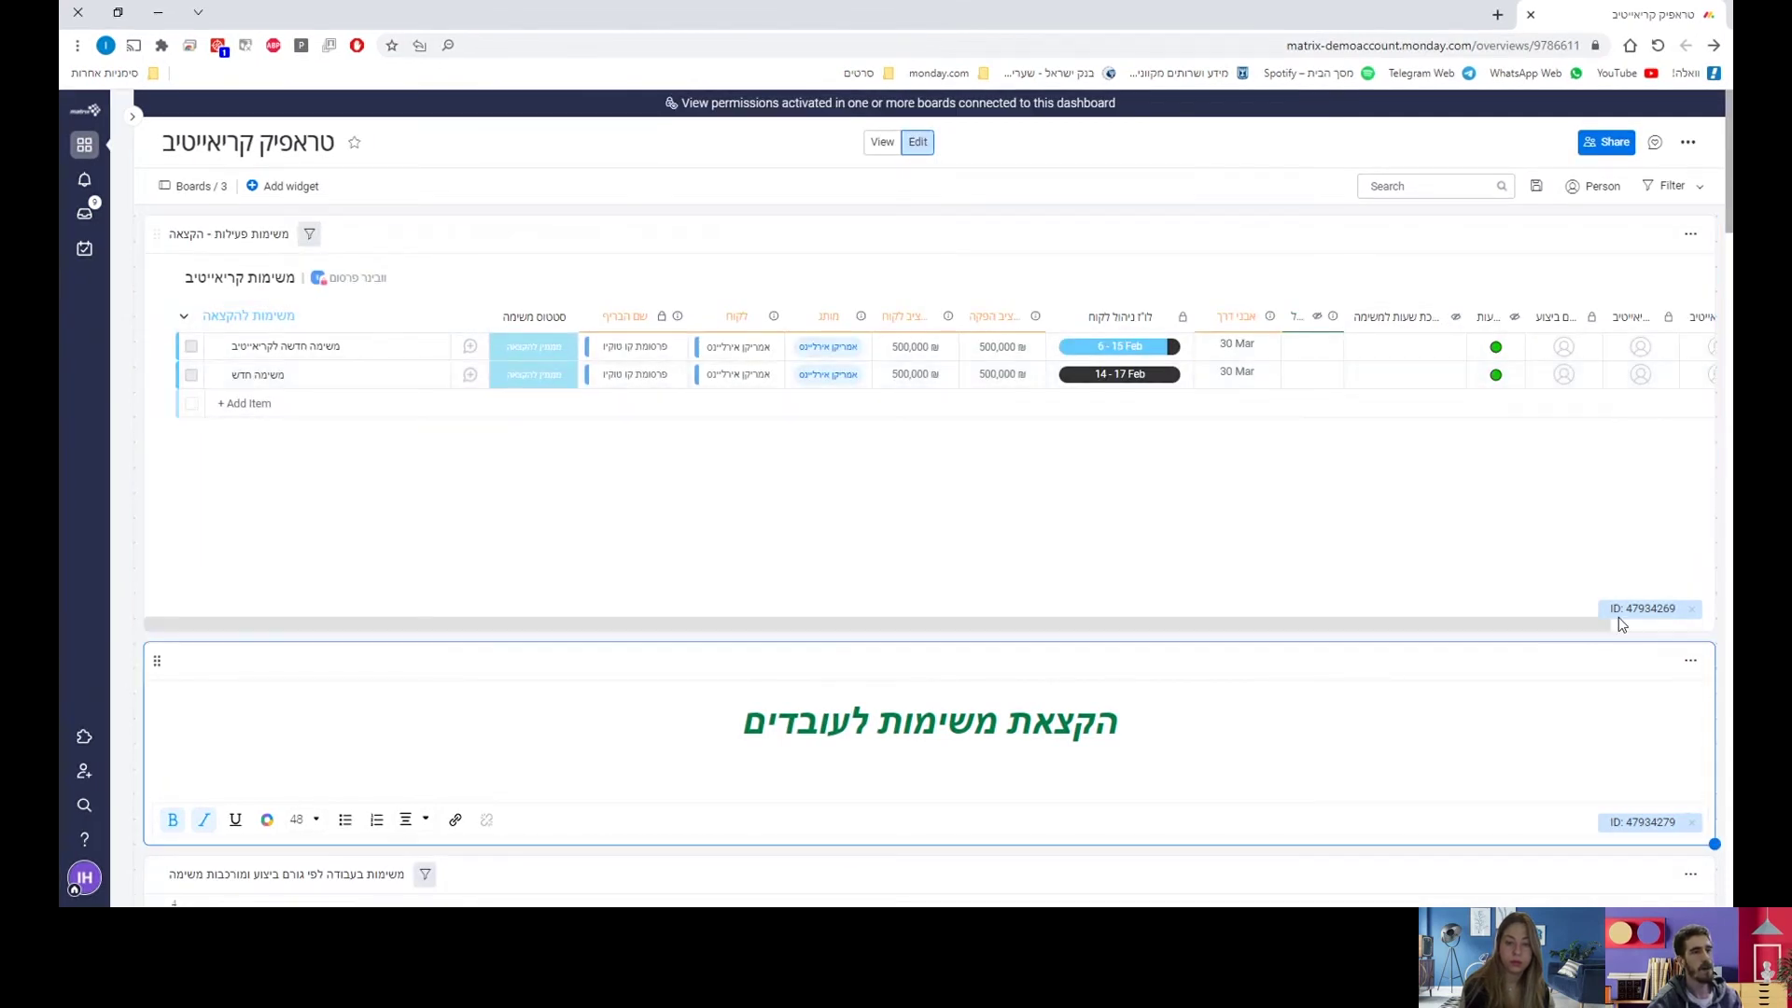
- Examine the creative traffic dashboard's task allocation chart, workload widget, task timeline and task status chart
scroll(1719, 591, "down", 5)
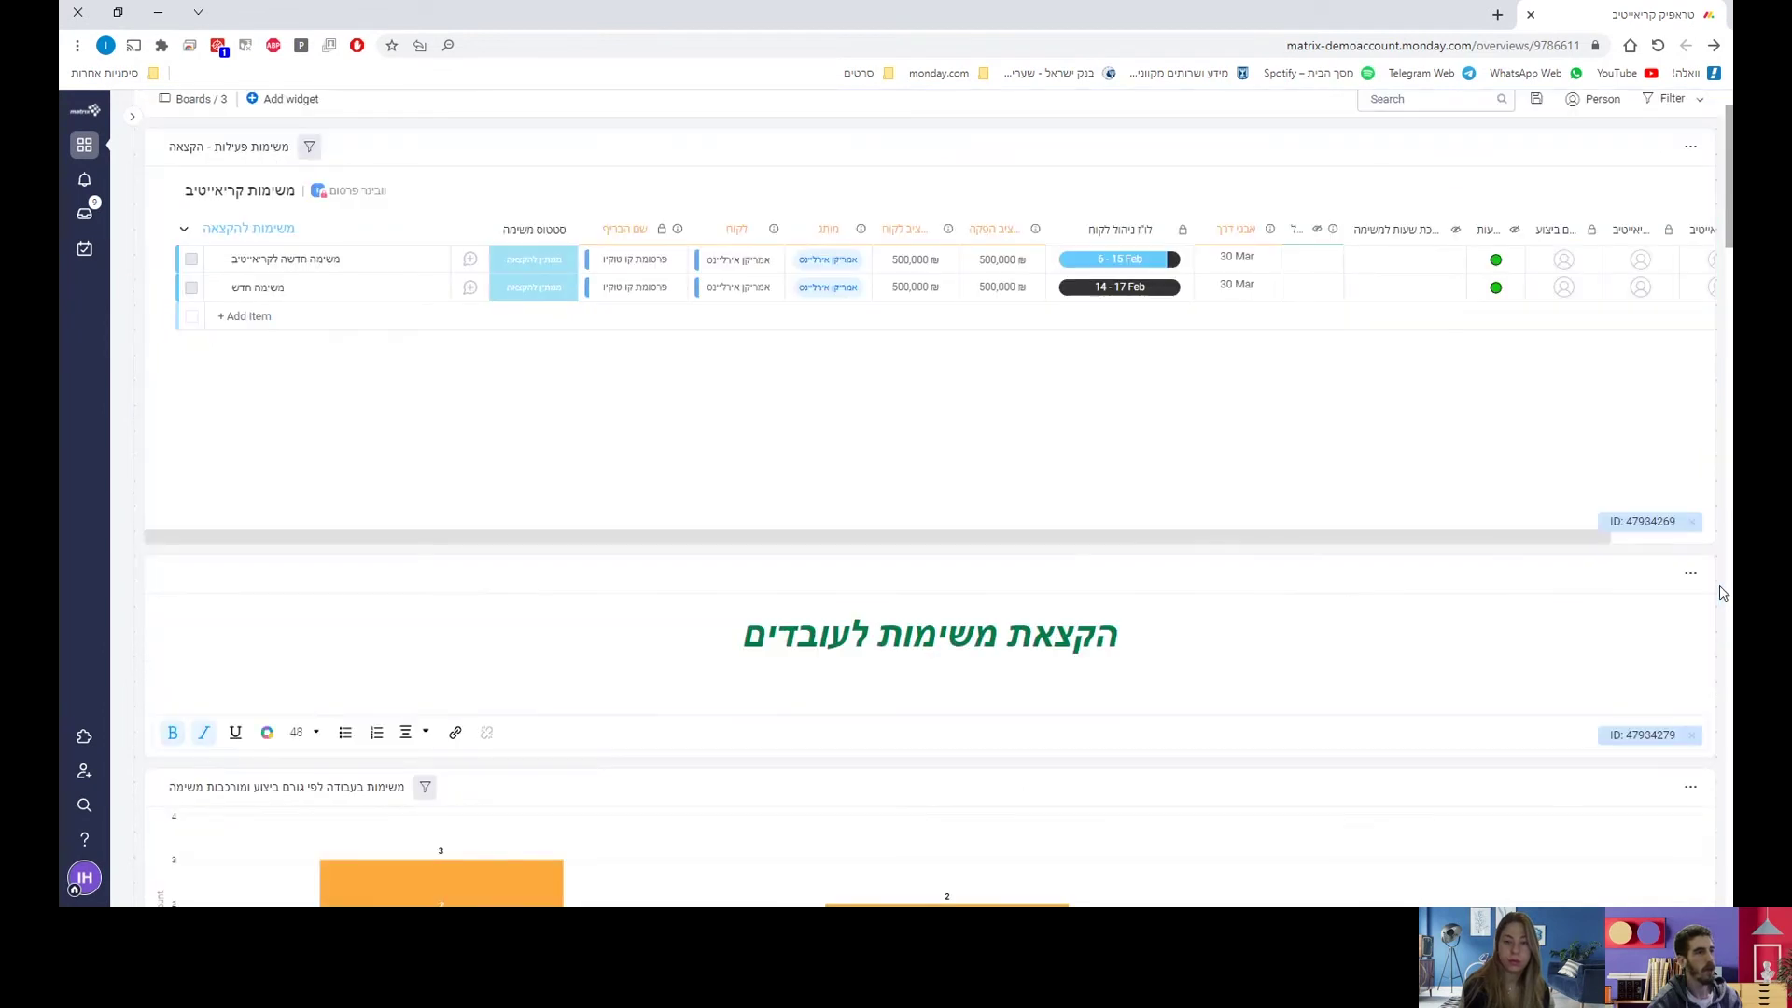
scroll(1724, 595, "down", 1)
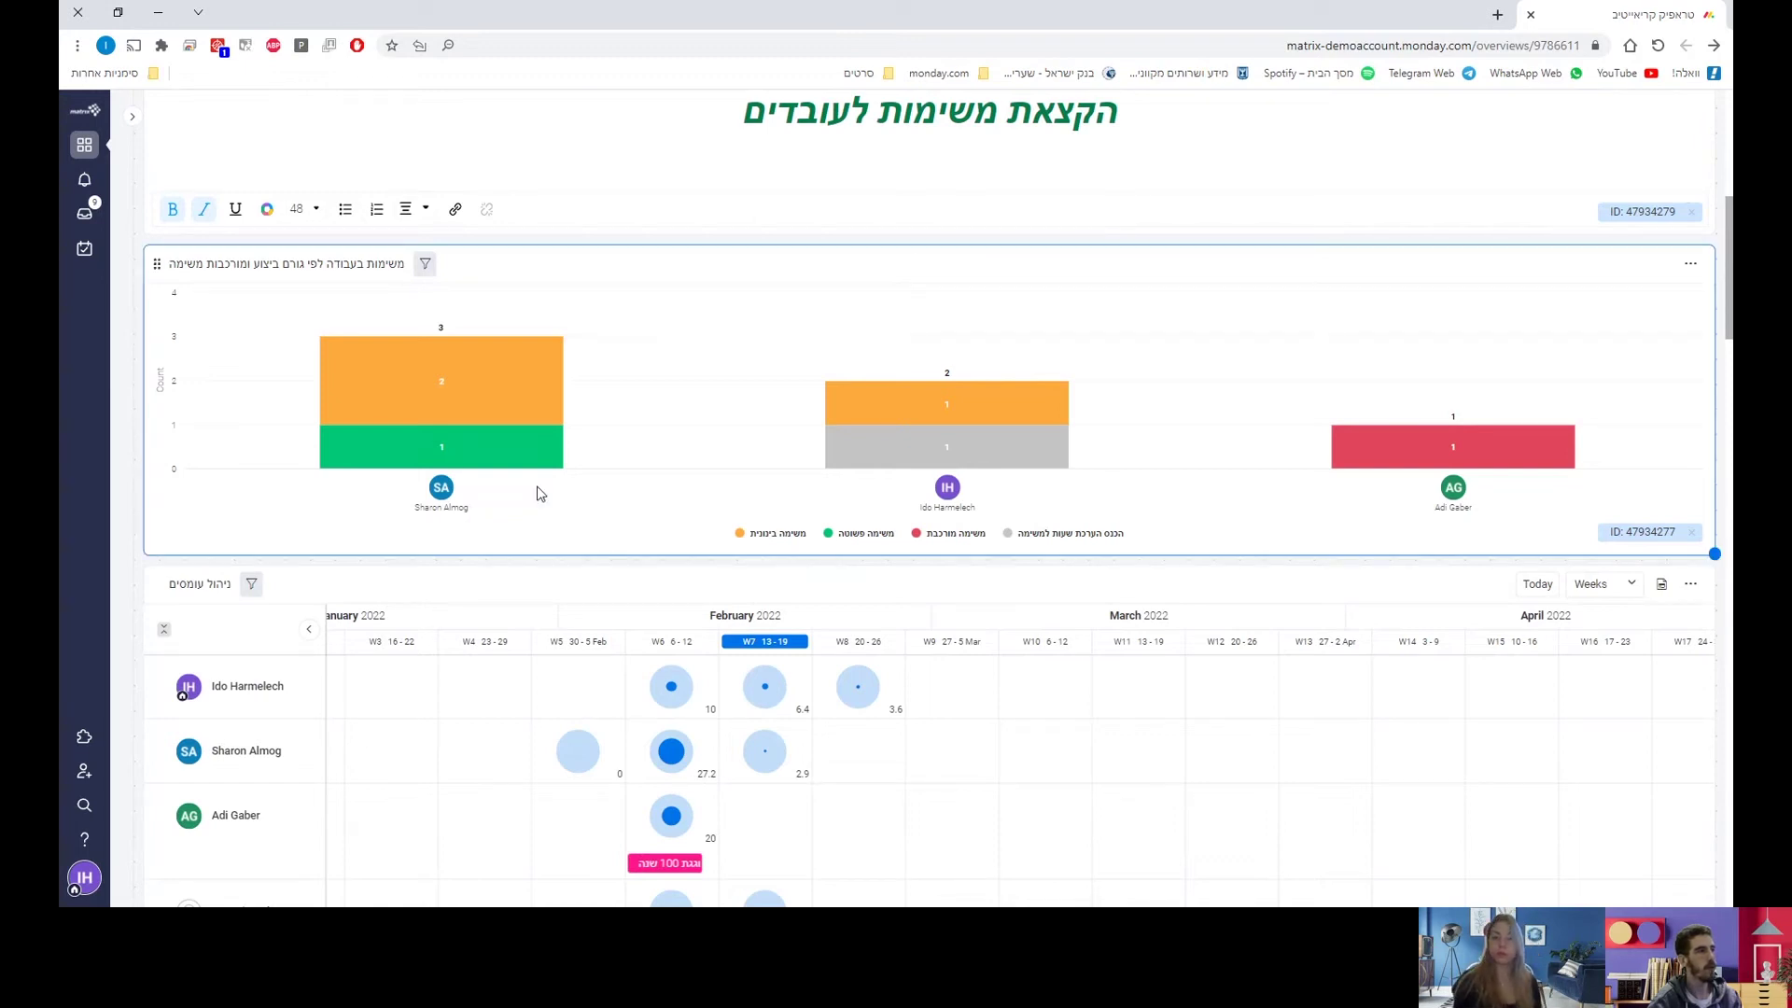
mouse_move(543, 397)
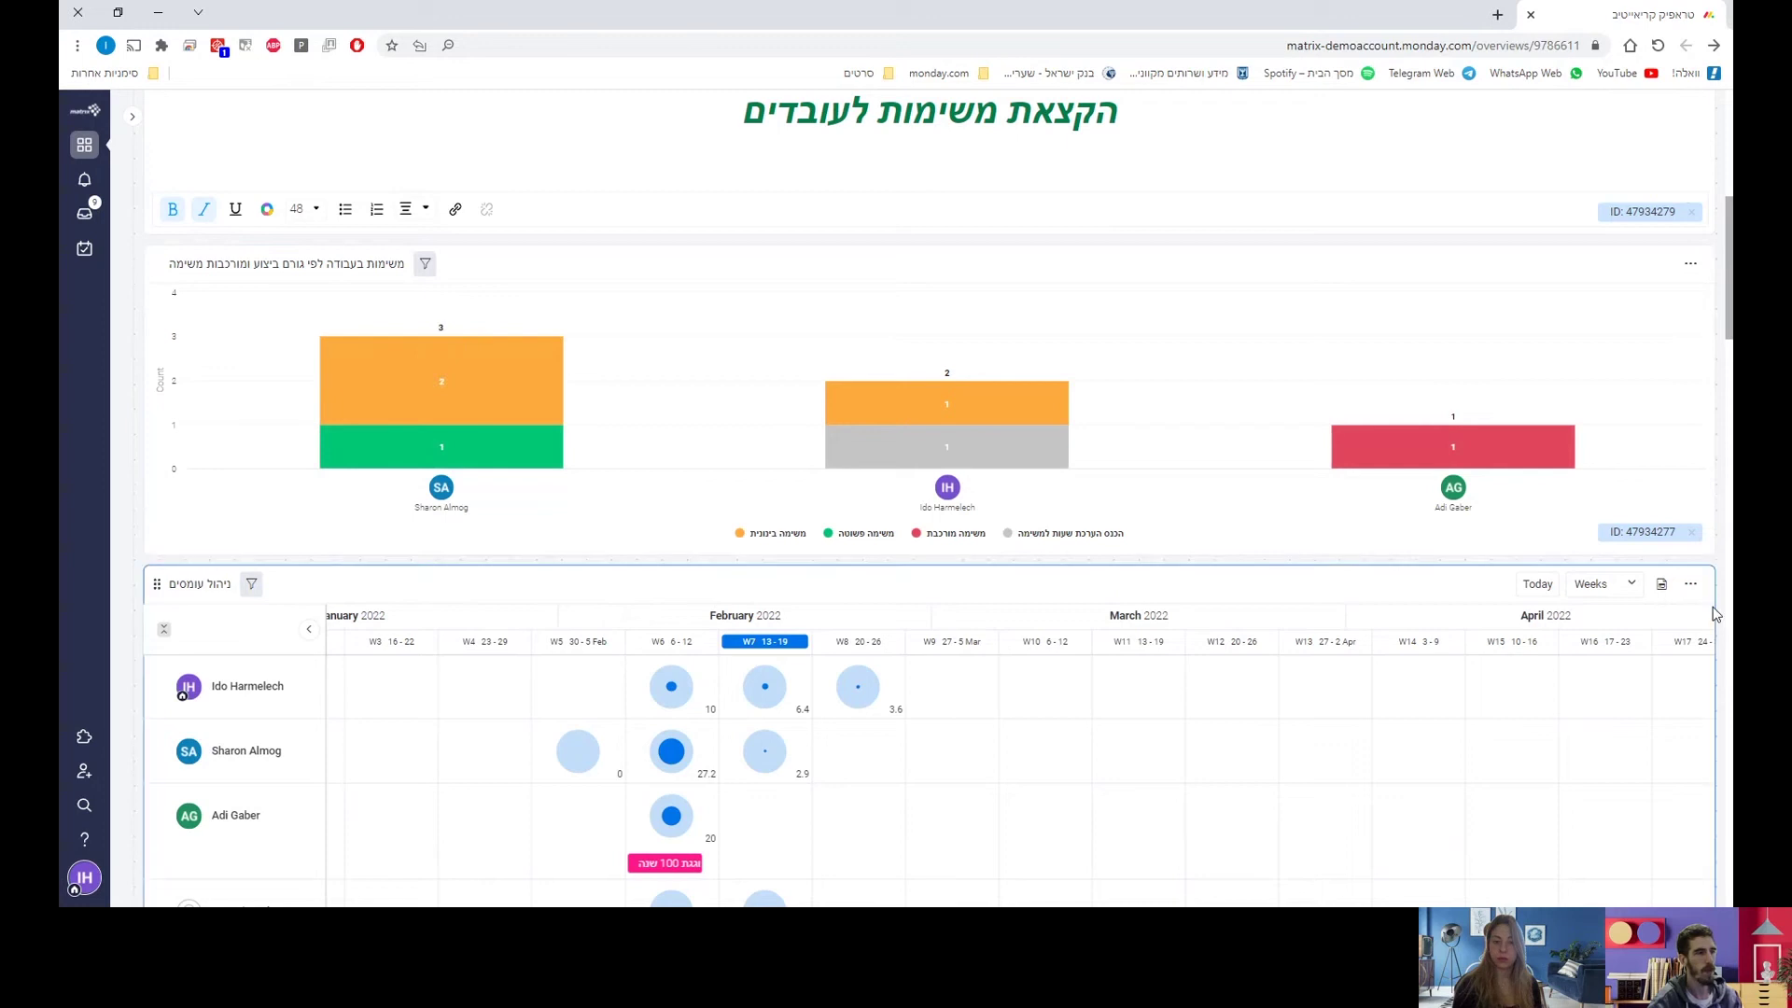
scroll(1714, 614, "down", 3)
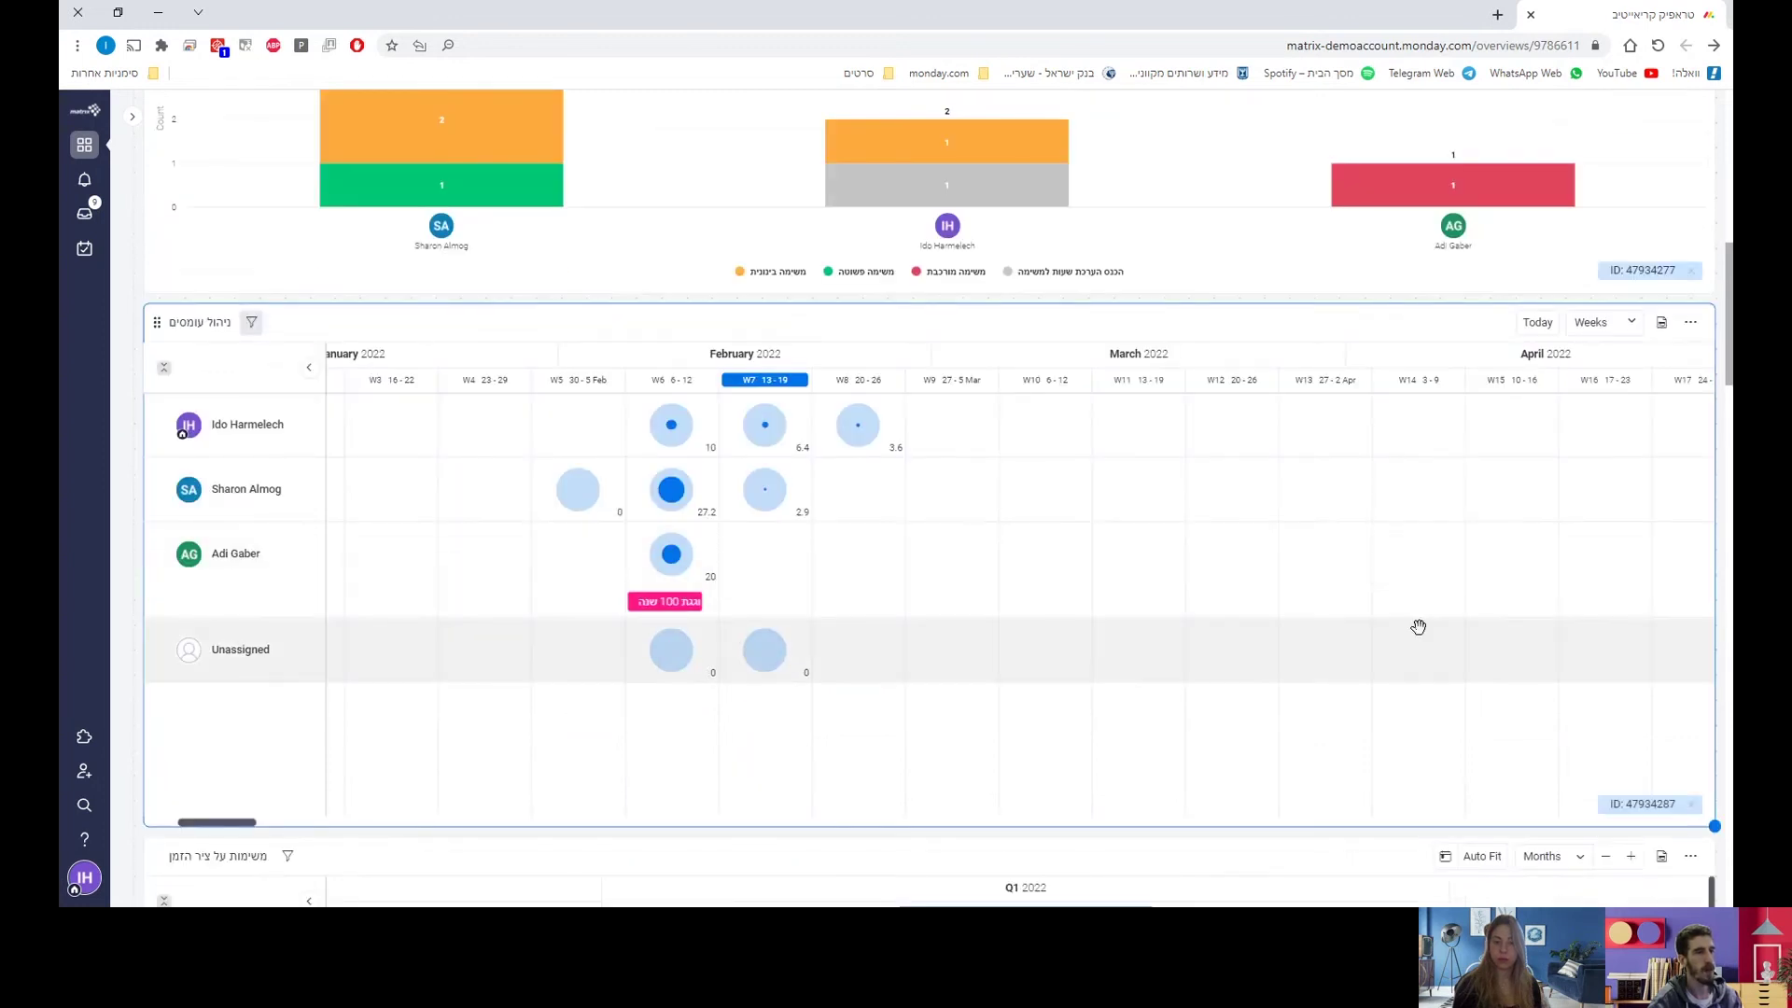
scroll(1721, 665, "down", 4)
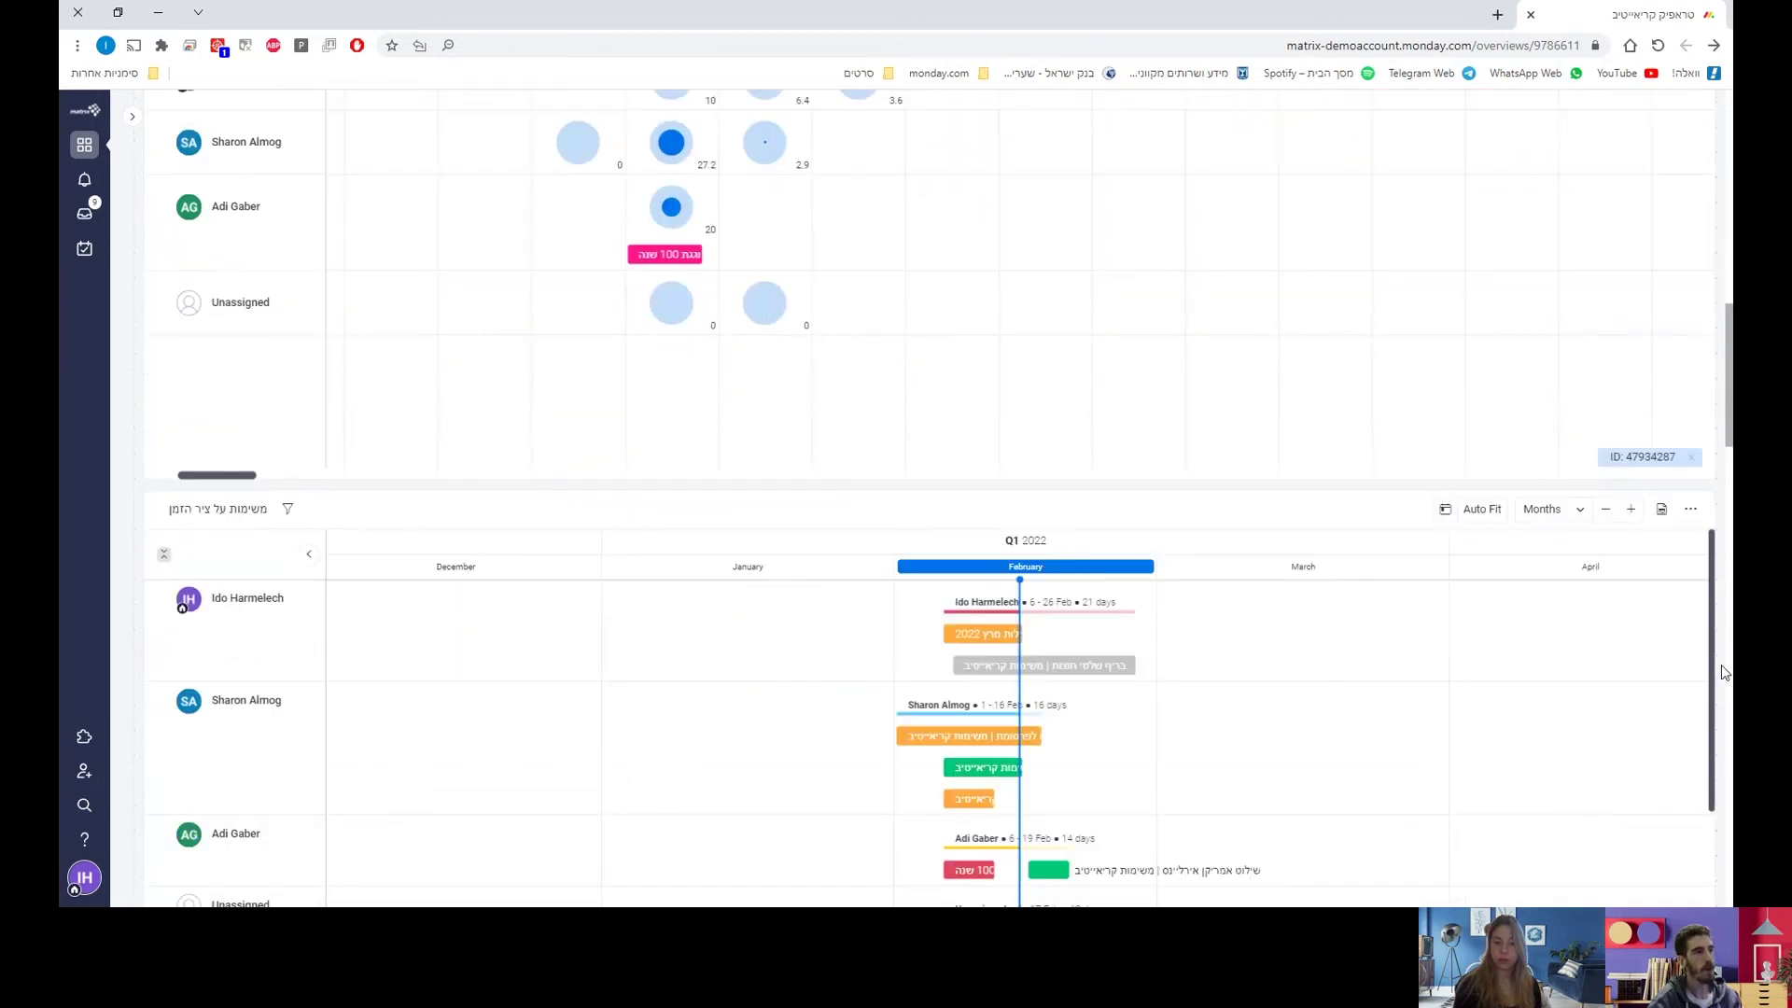
scroll(1721, 664, "down", 4)
scroll(1721, 664, "down", 4)
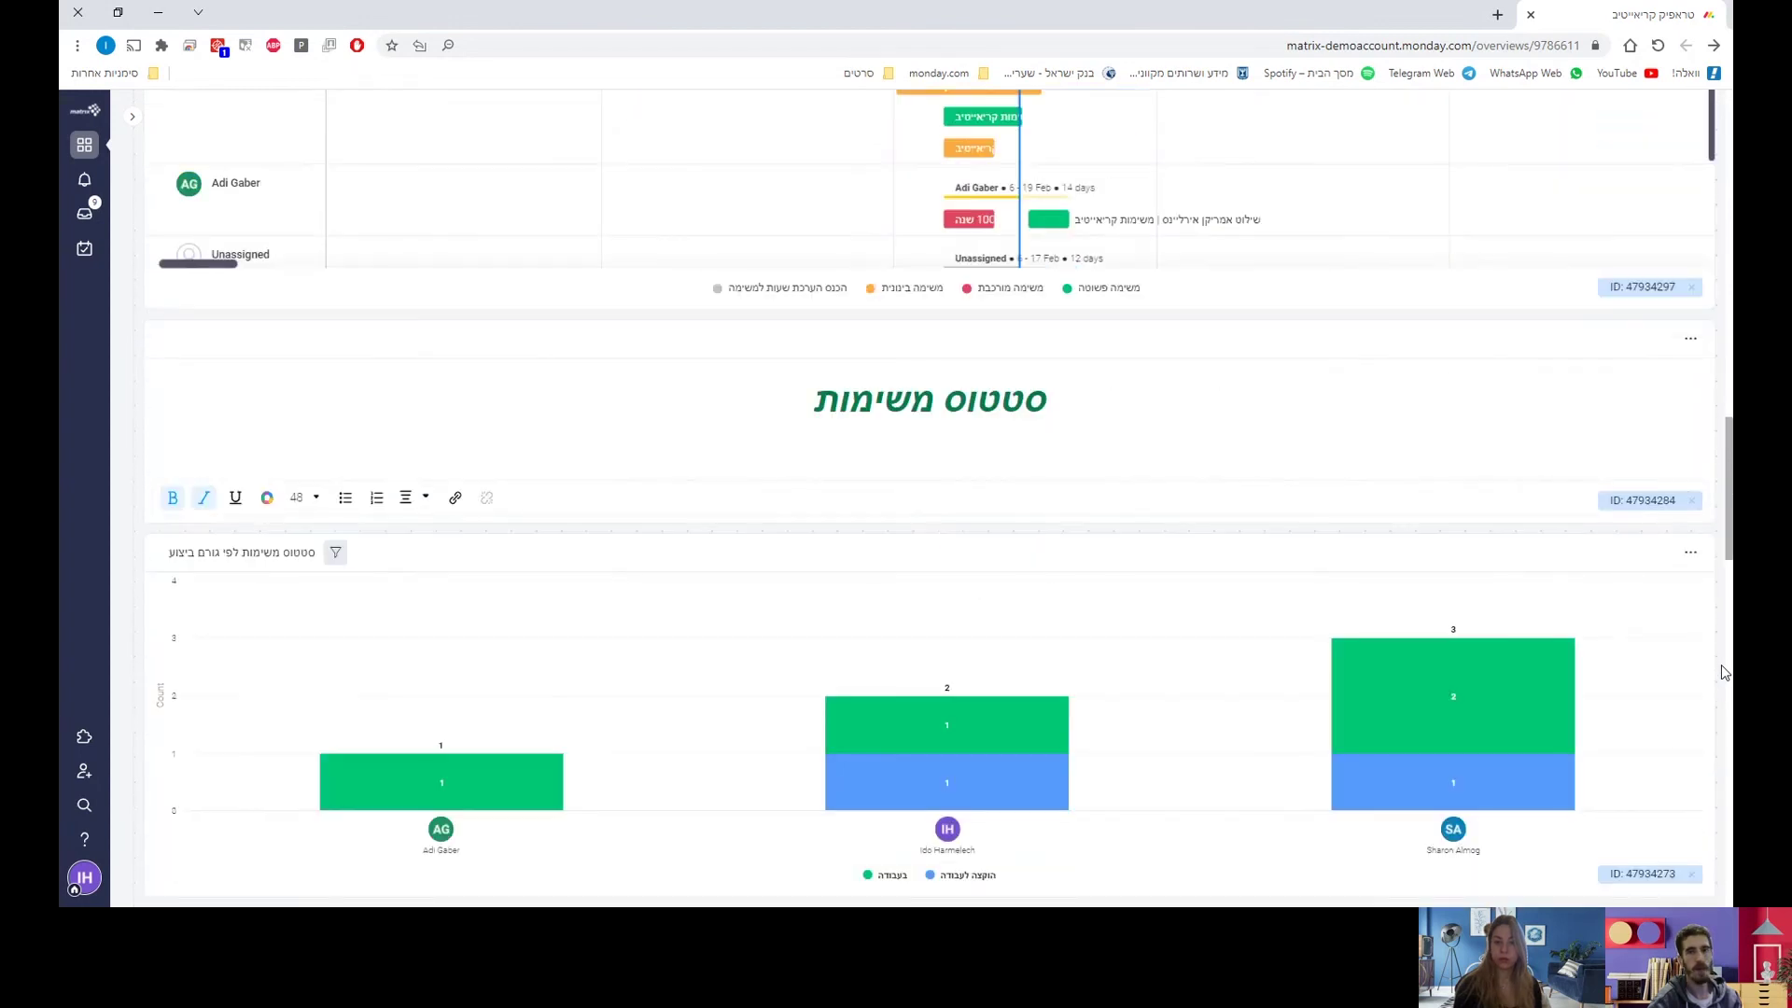
- Assign a team member to carry out the task "משימה חדש" and set its status to "הוקצה לעבודה"
scroll(1721, 664, "up", 20)
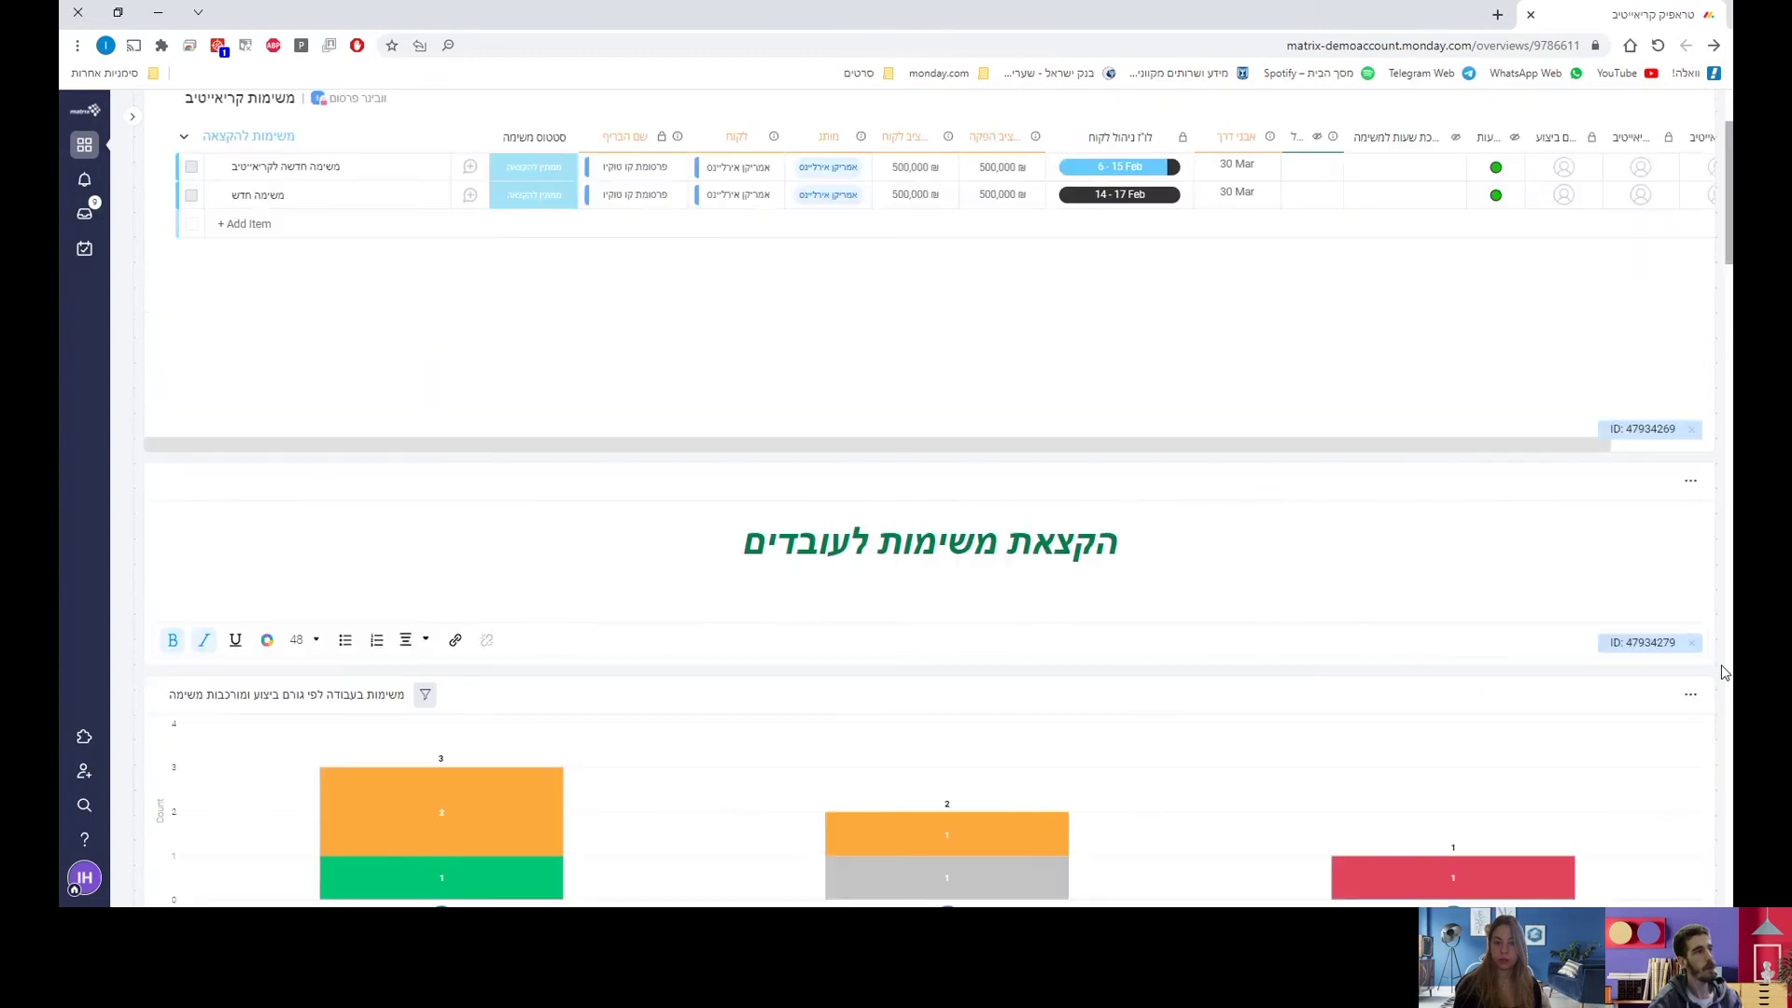
scroll(1720, 664, "up", 2)
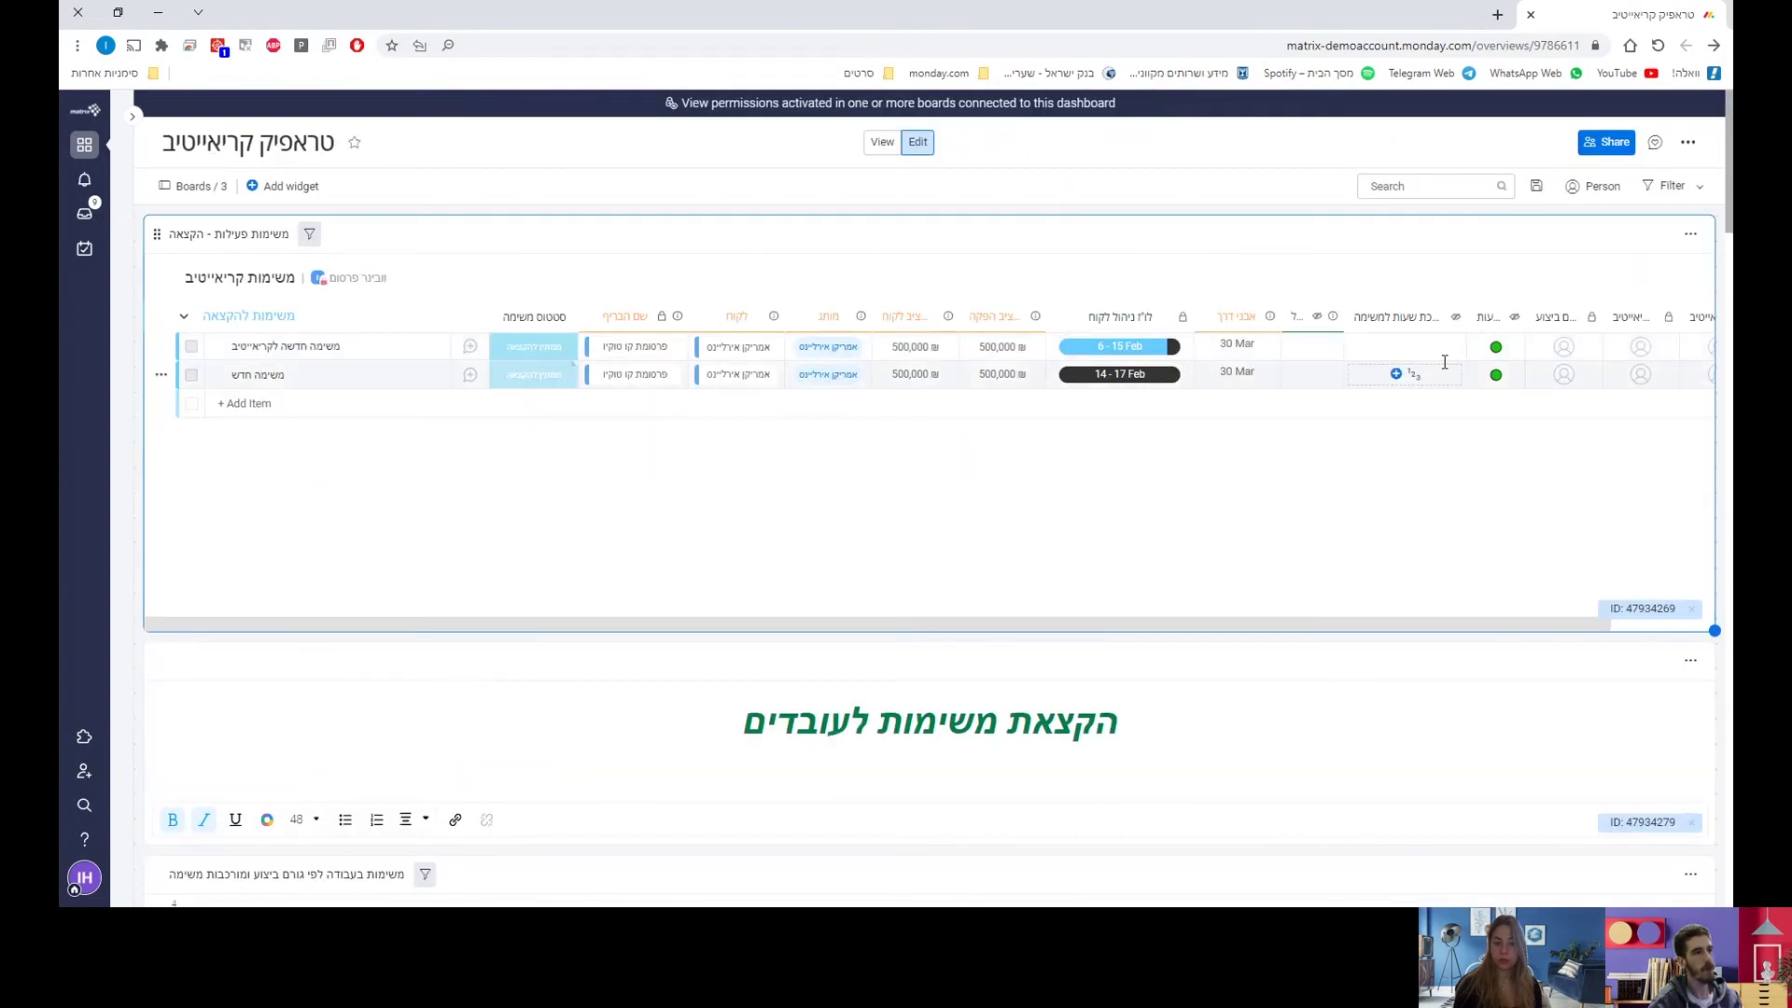
left_click(1564, 374)
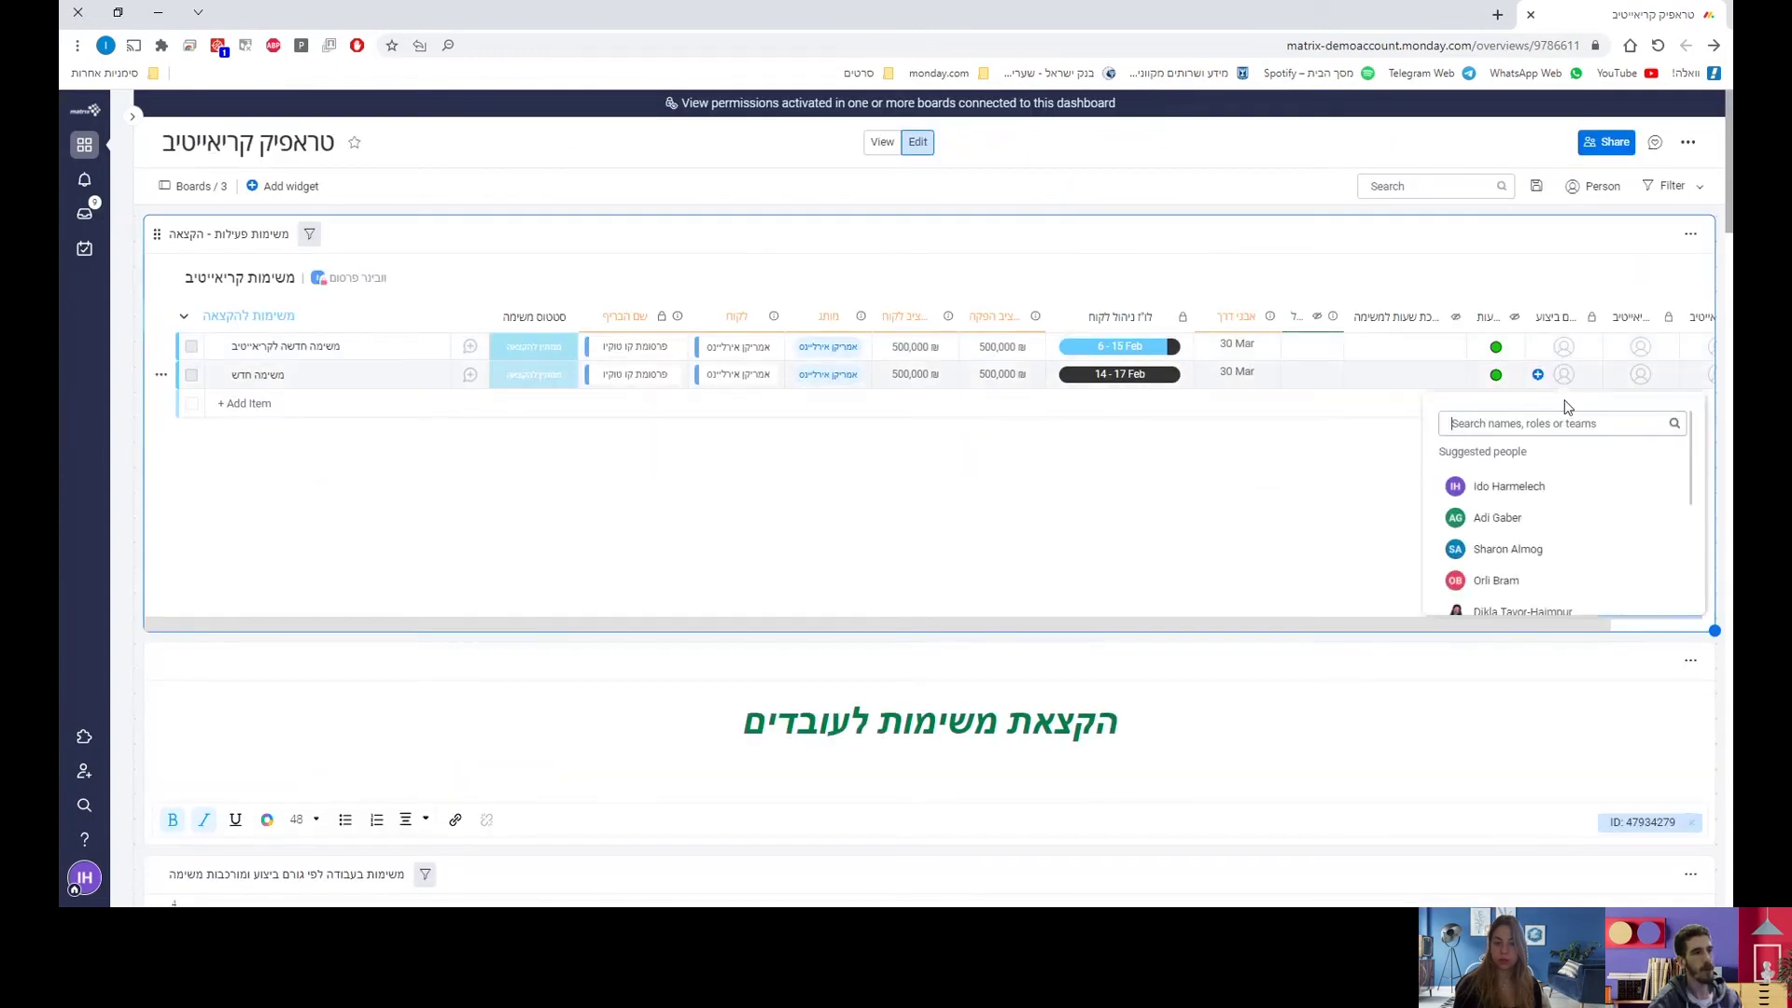
left_click(1509, 517)
left_click(530, 377)
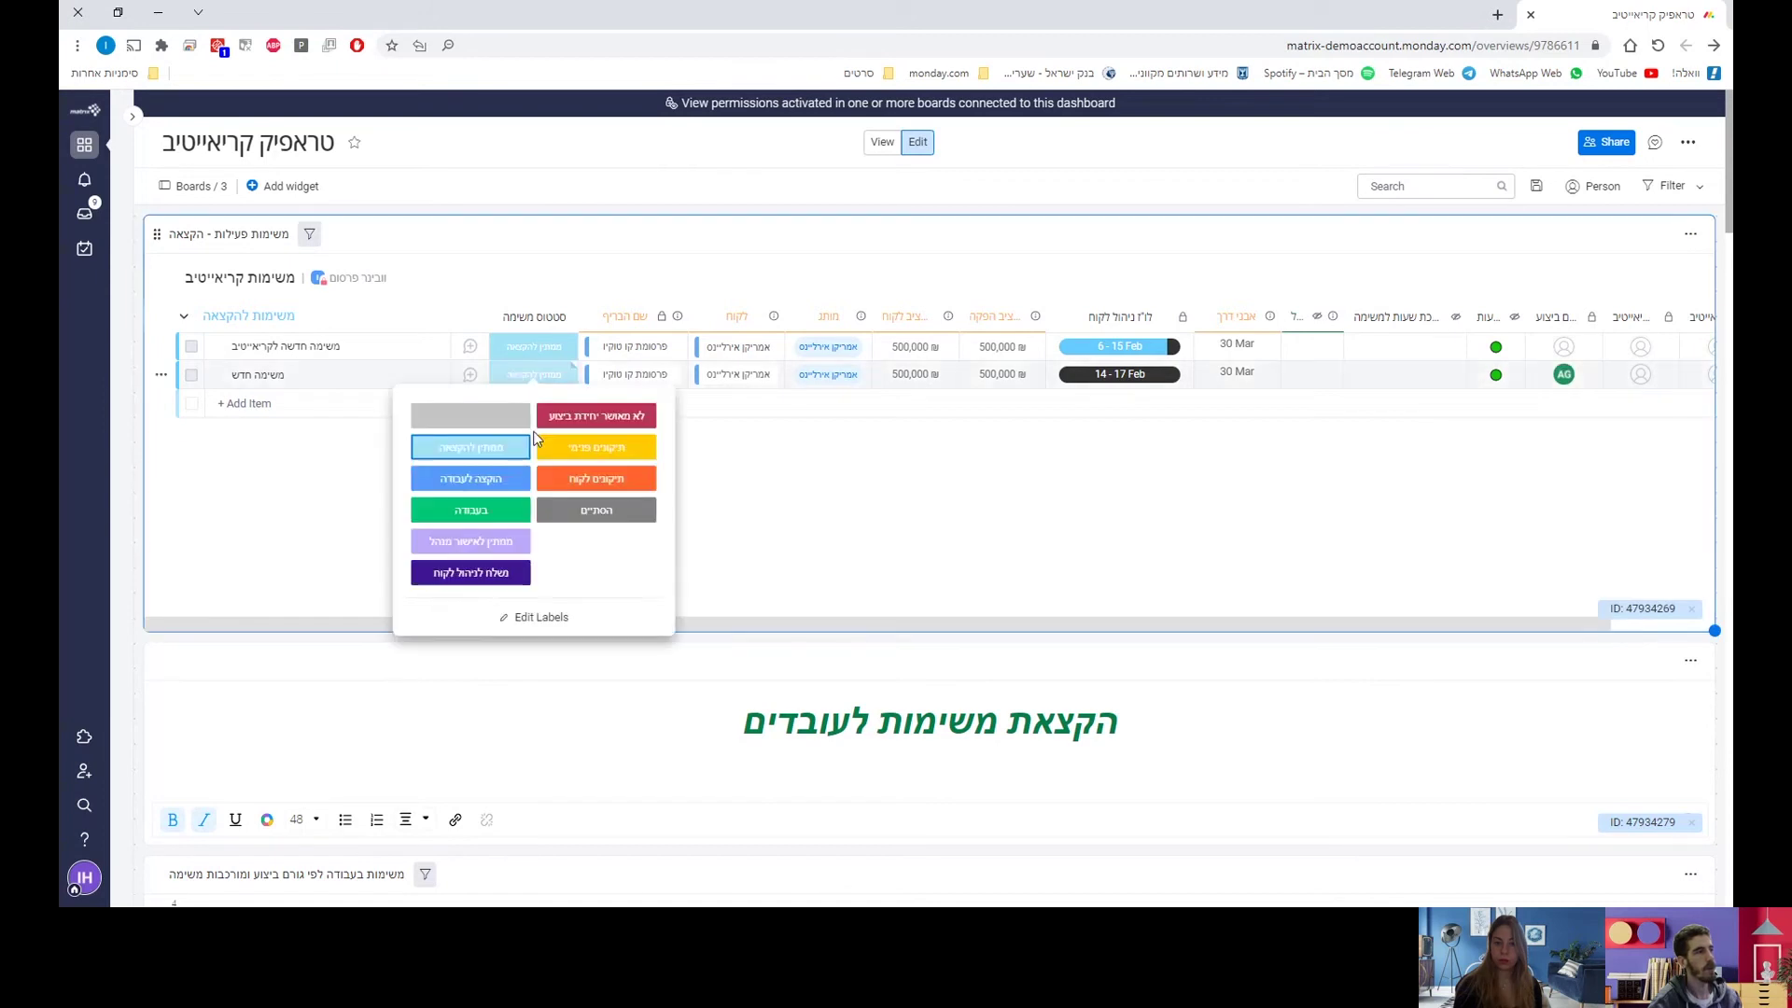
left_click(523, 478)
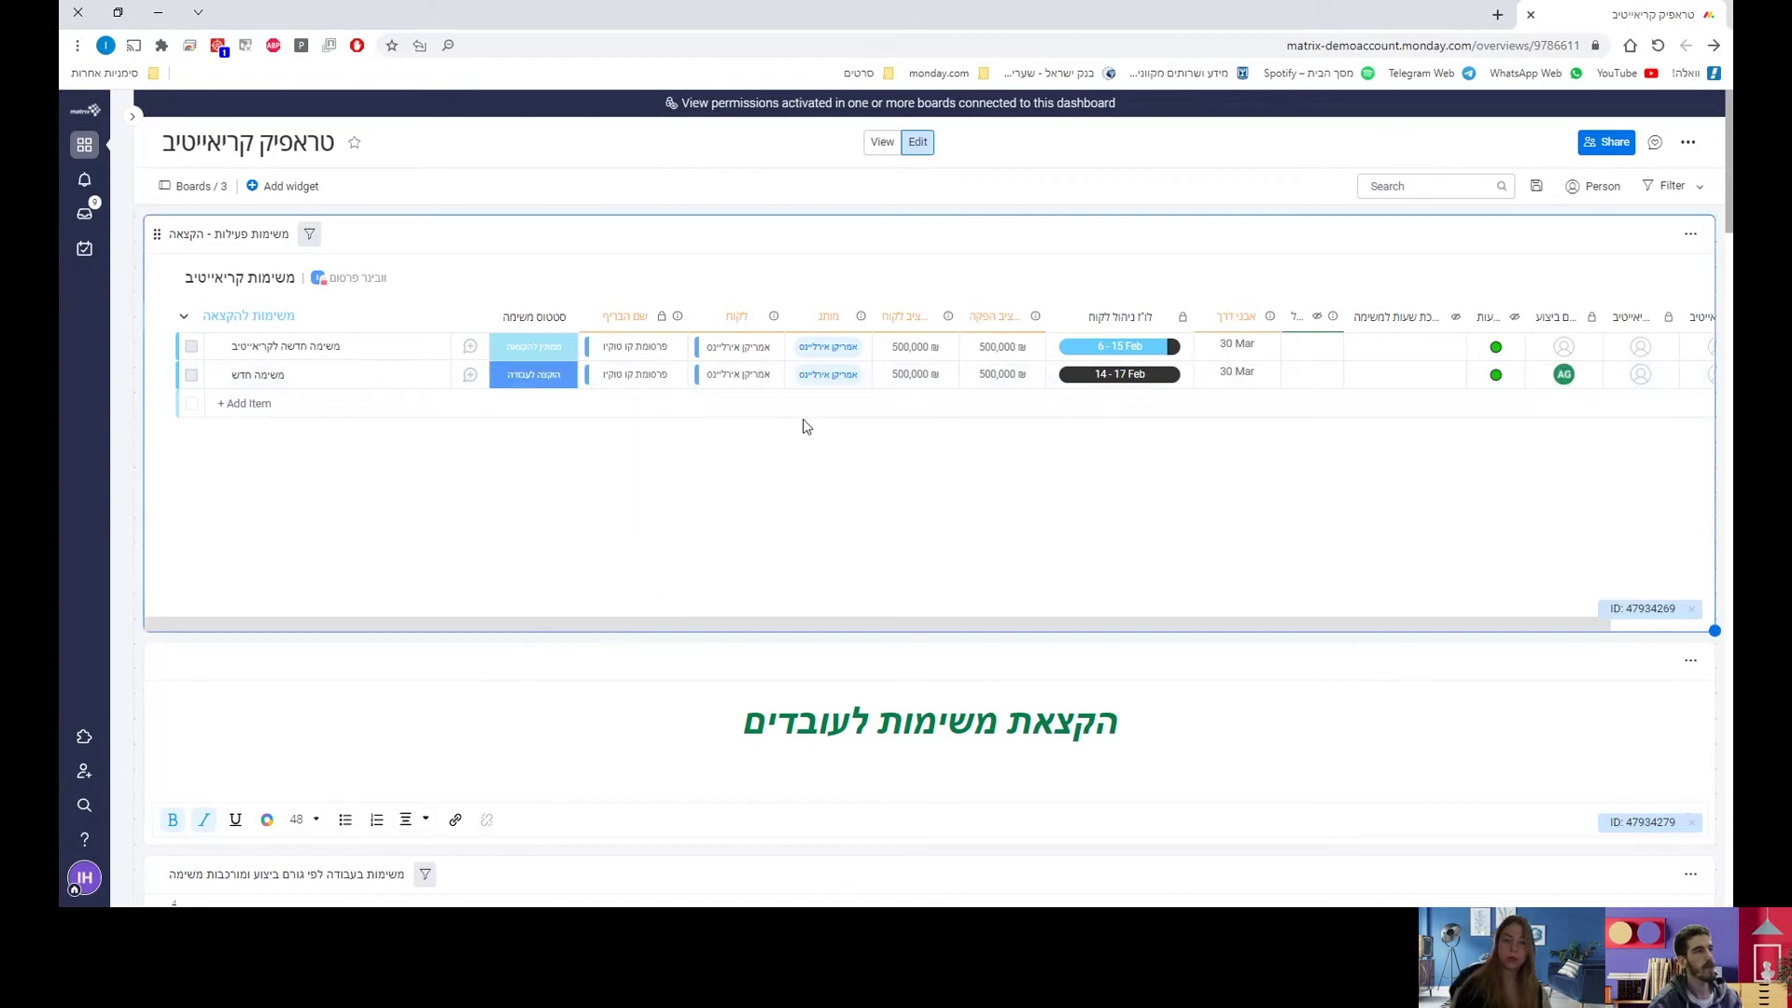
- Open the "משימות קריאייטיב" board of the creative department
mouse_move(125, 179)
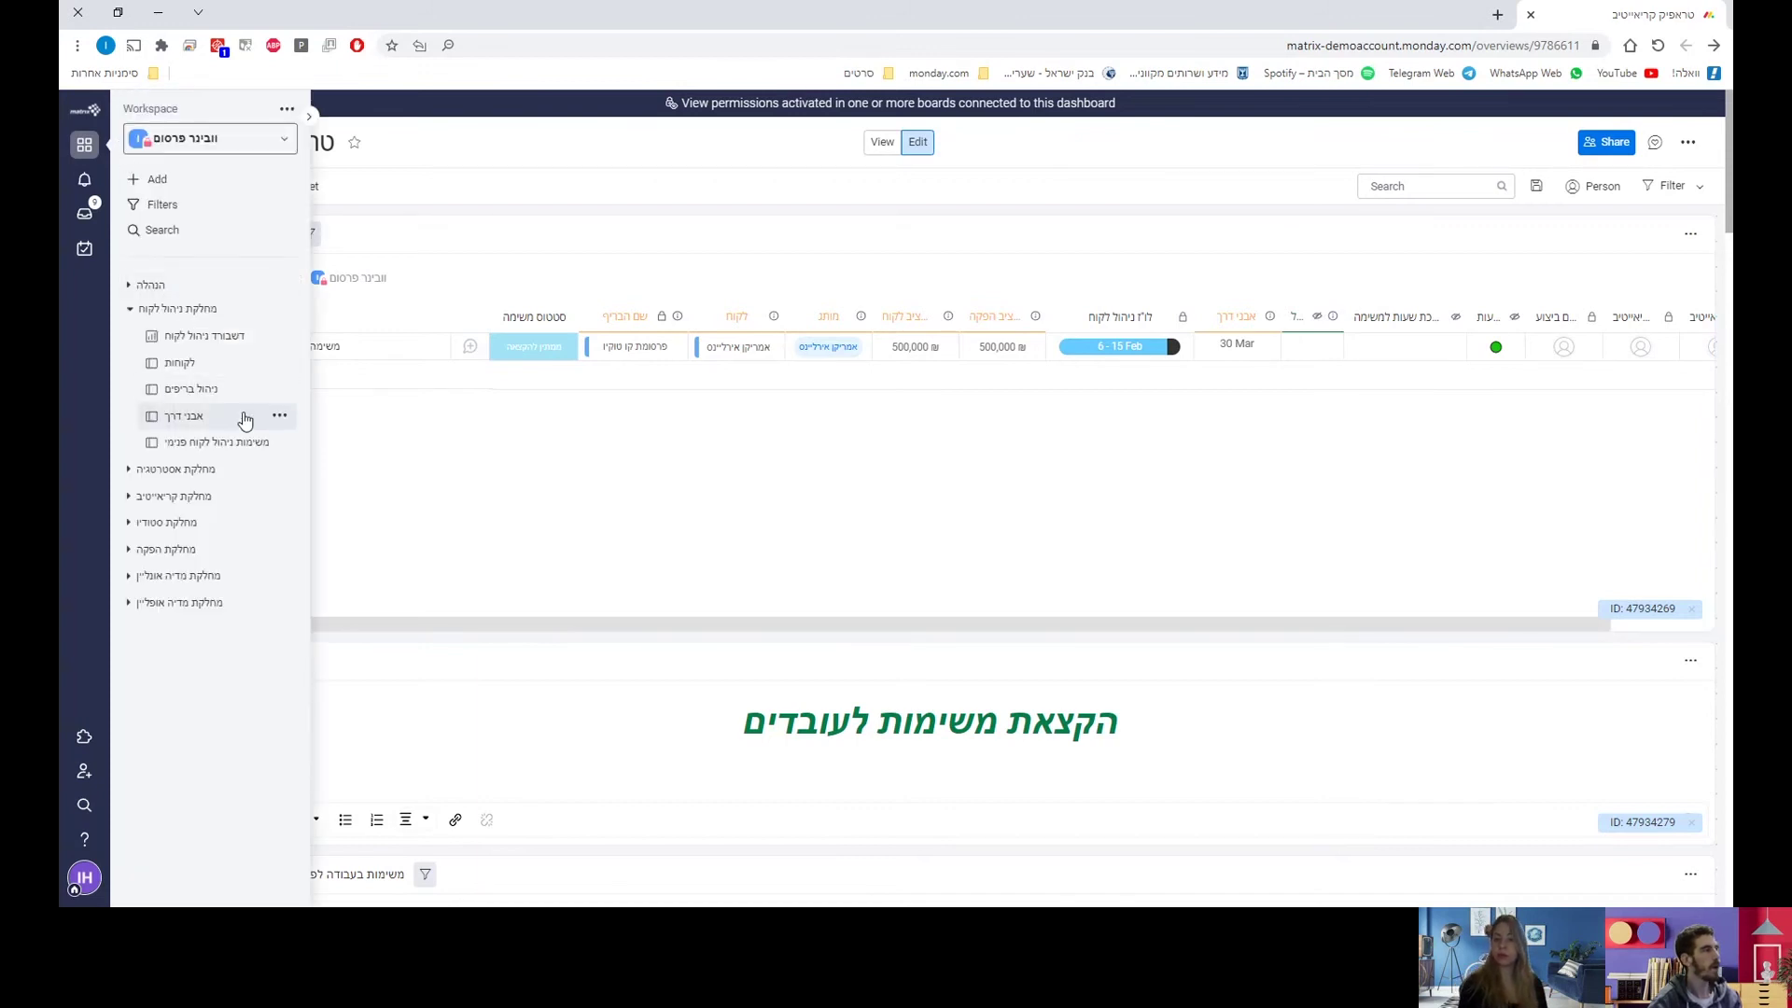
left_click(213, 496)
left_click(218, 574)
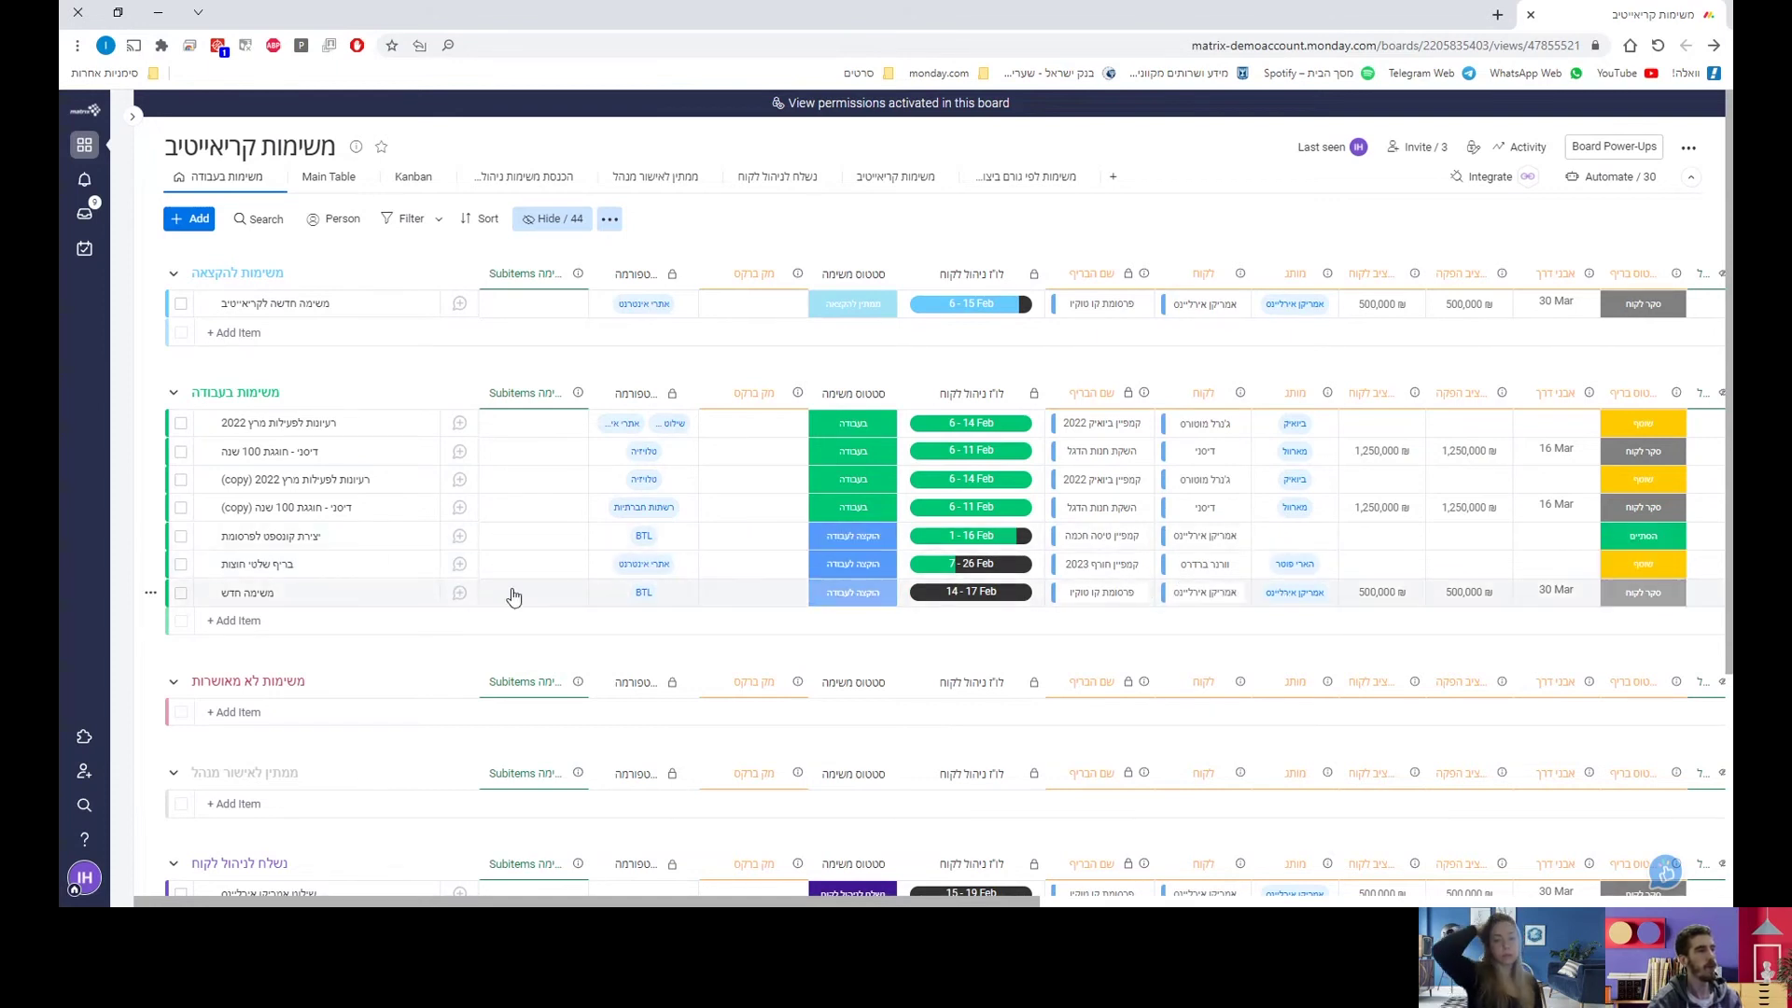
- View the updates section of "משימה חדש" with its blank update editor, and close the item without posting
left_click(462, 595)
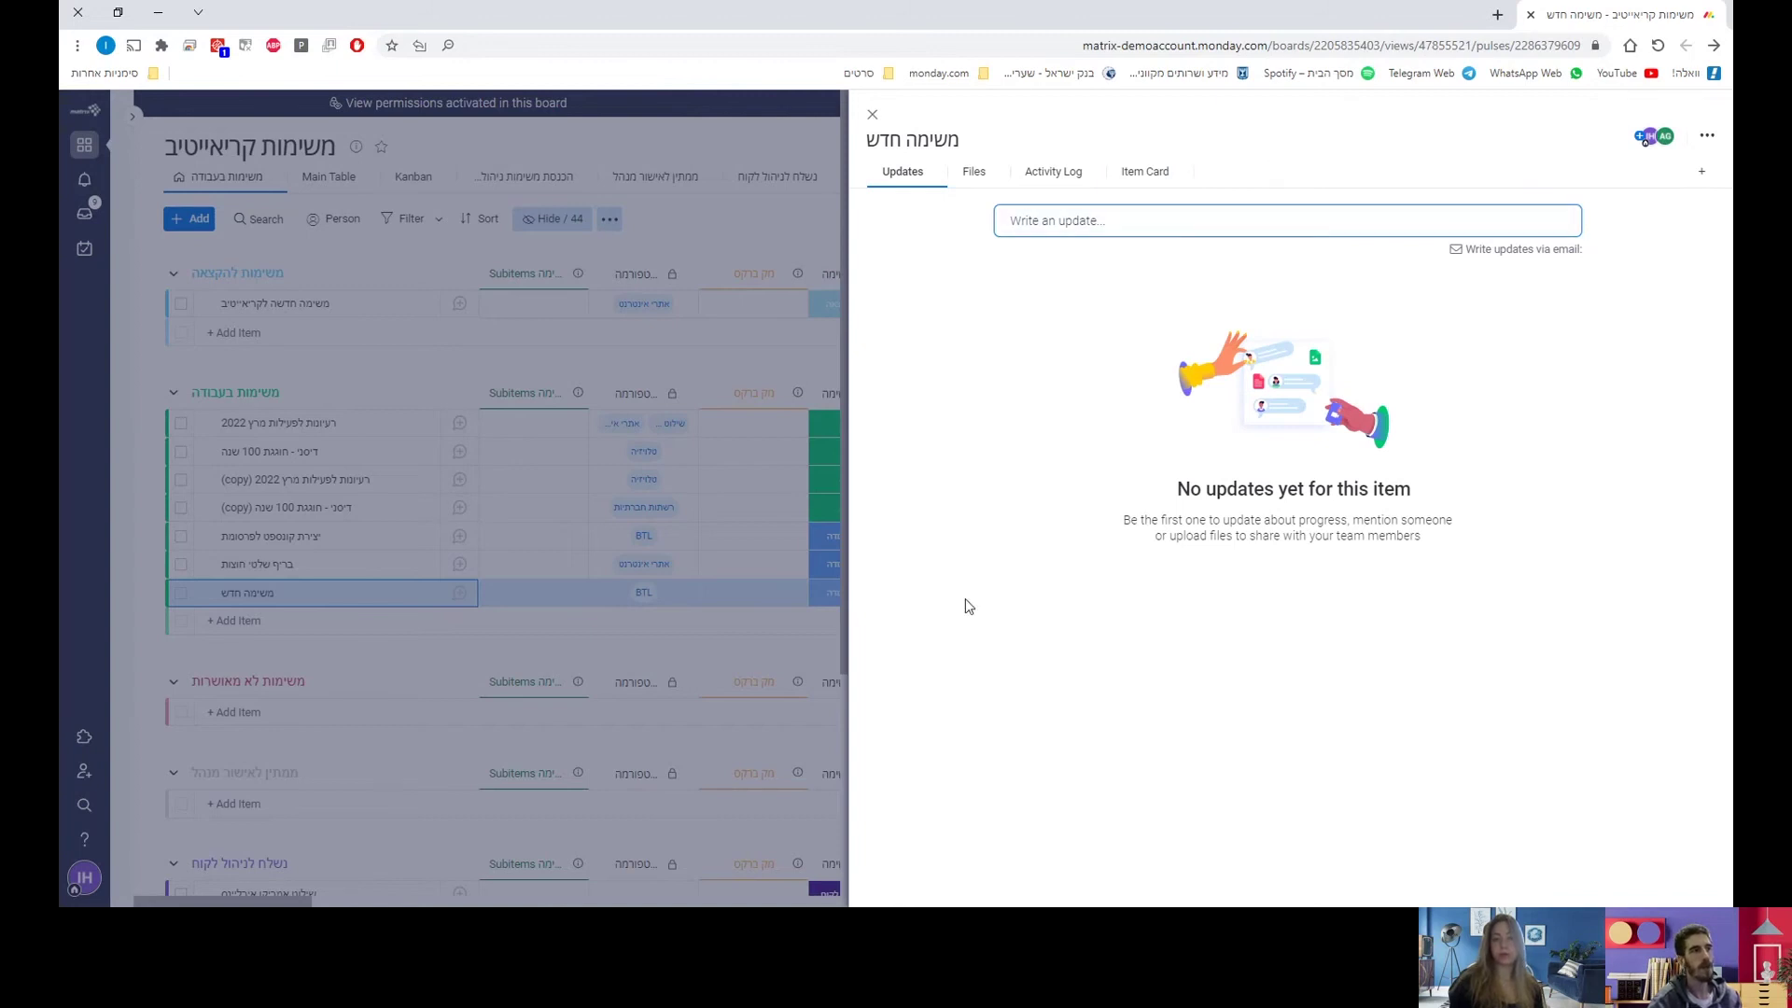
left_click(1167, 210)
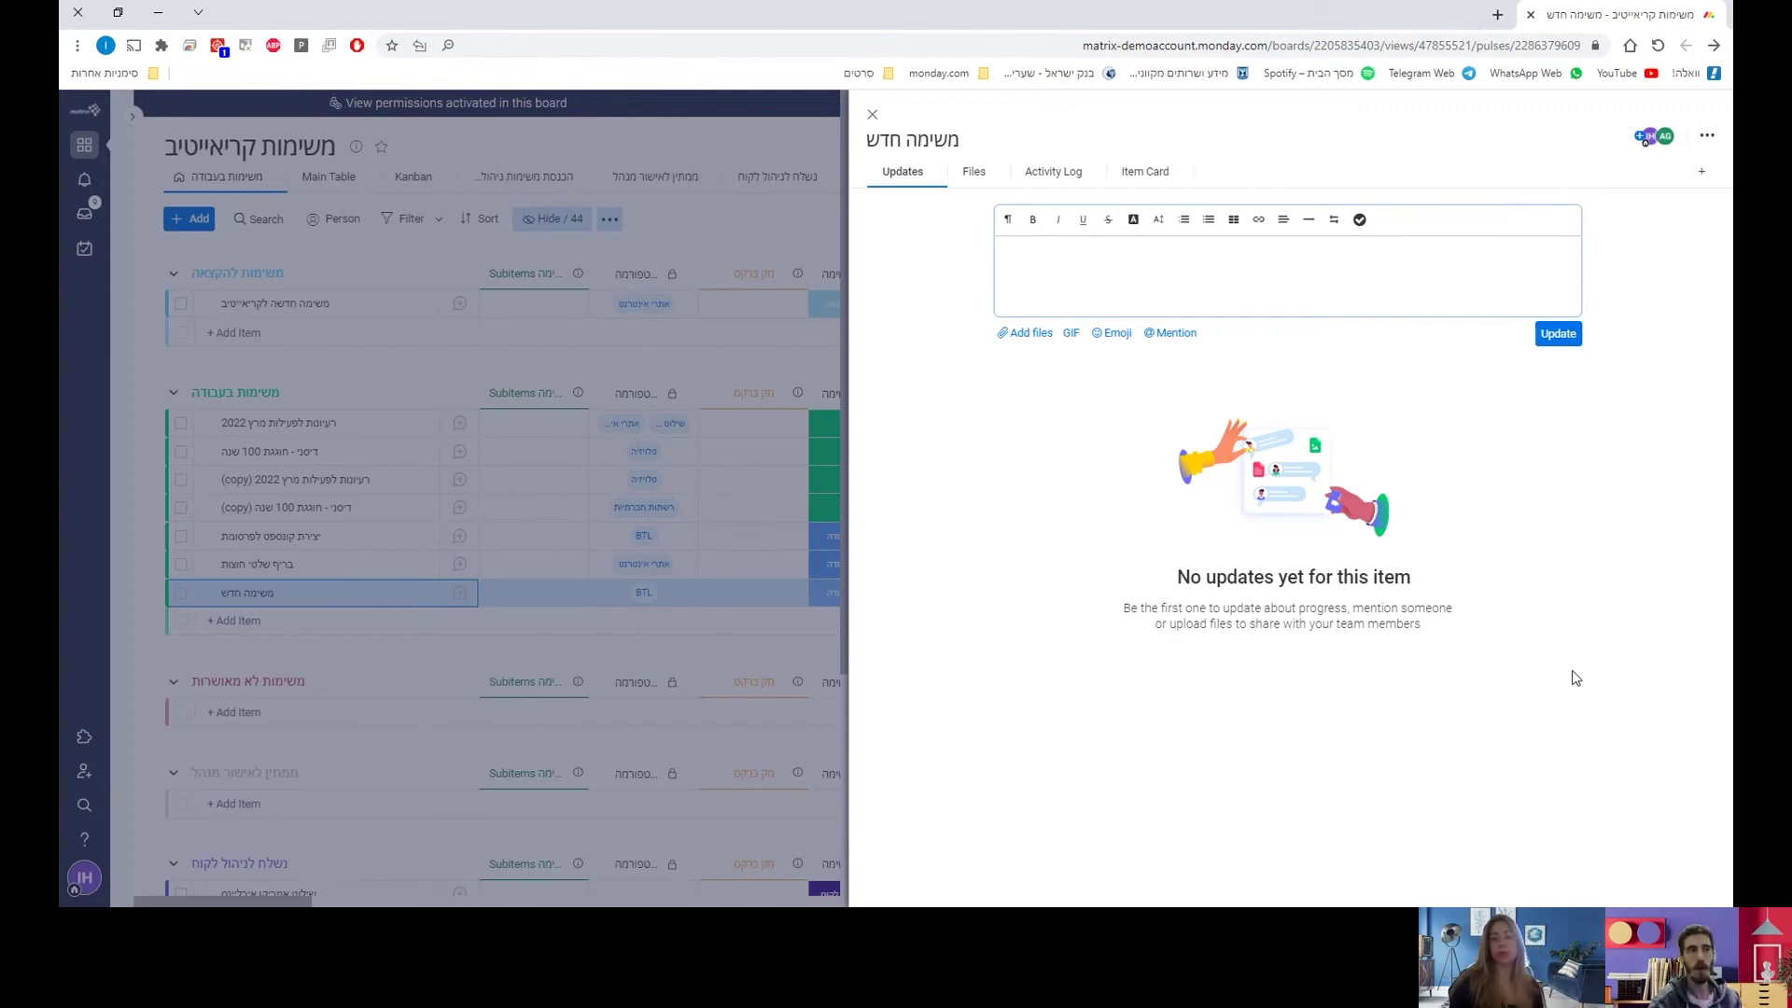
left_click(872, 117)
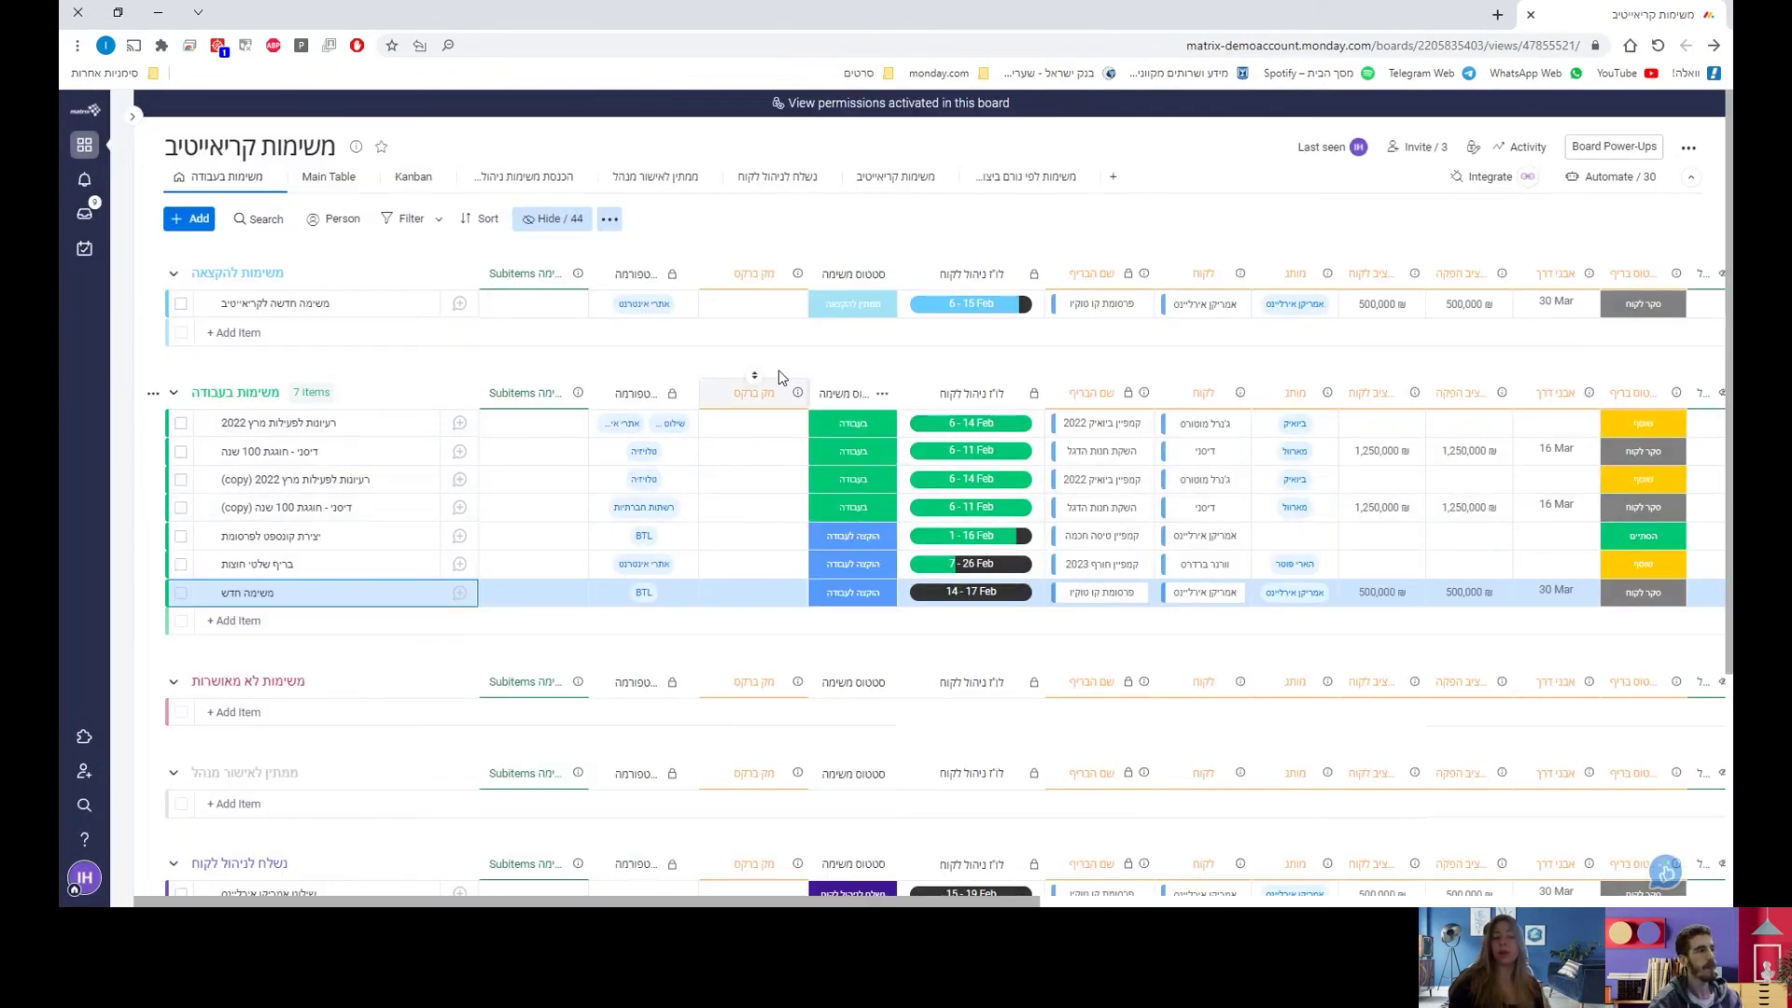
- Open the "דשבורד ניהול לקוח" dashboard and go to its "משימות סטודיו אונליין" widget
mouse_move(126, 268)
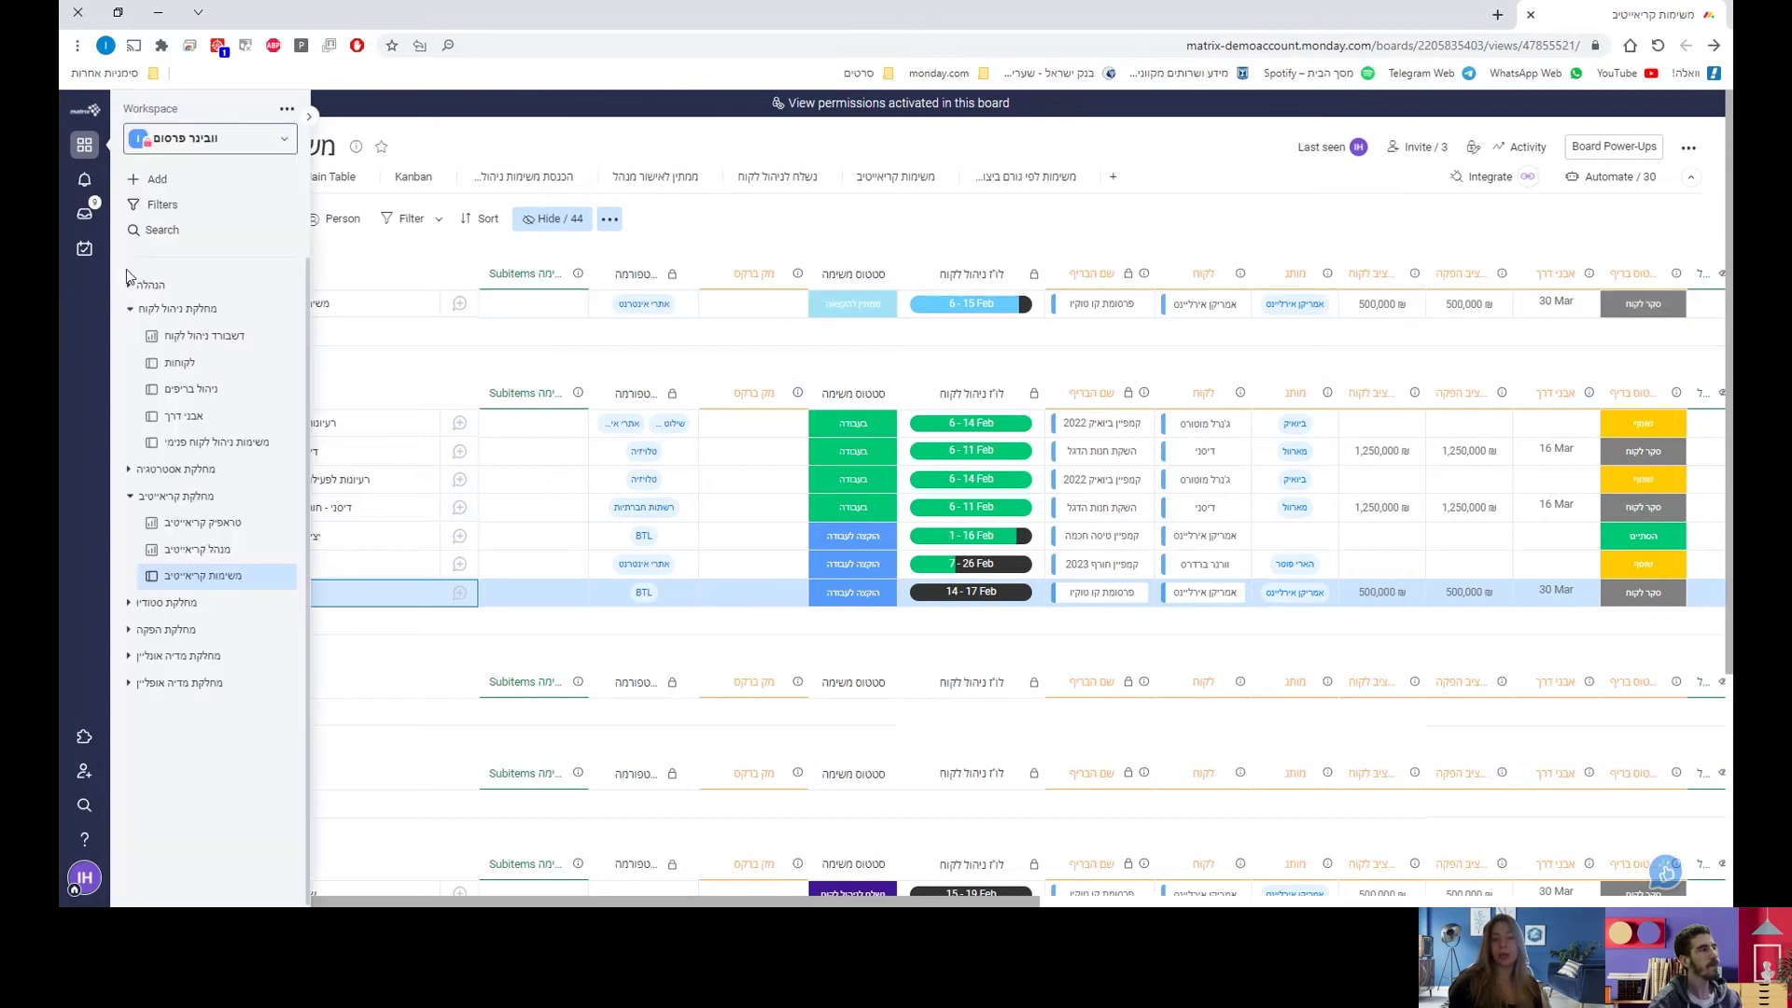
left_click(229, 336)
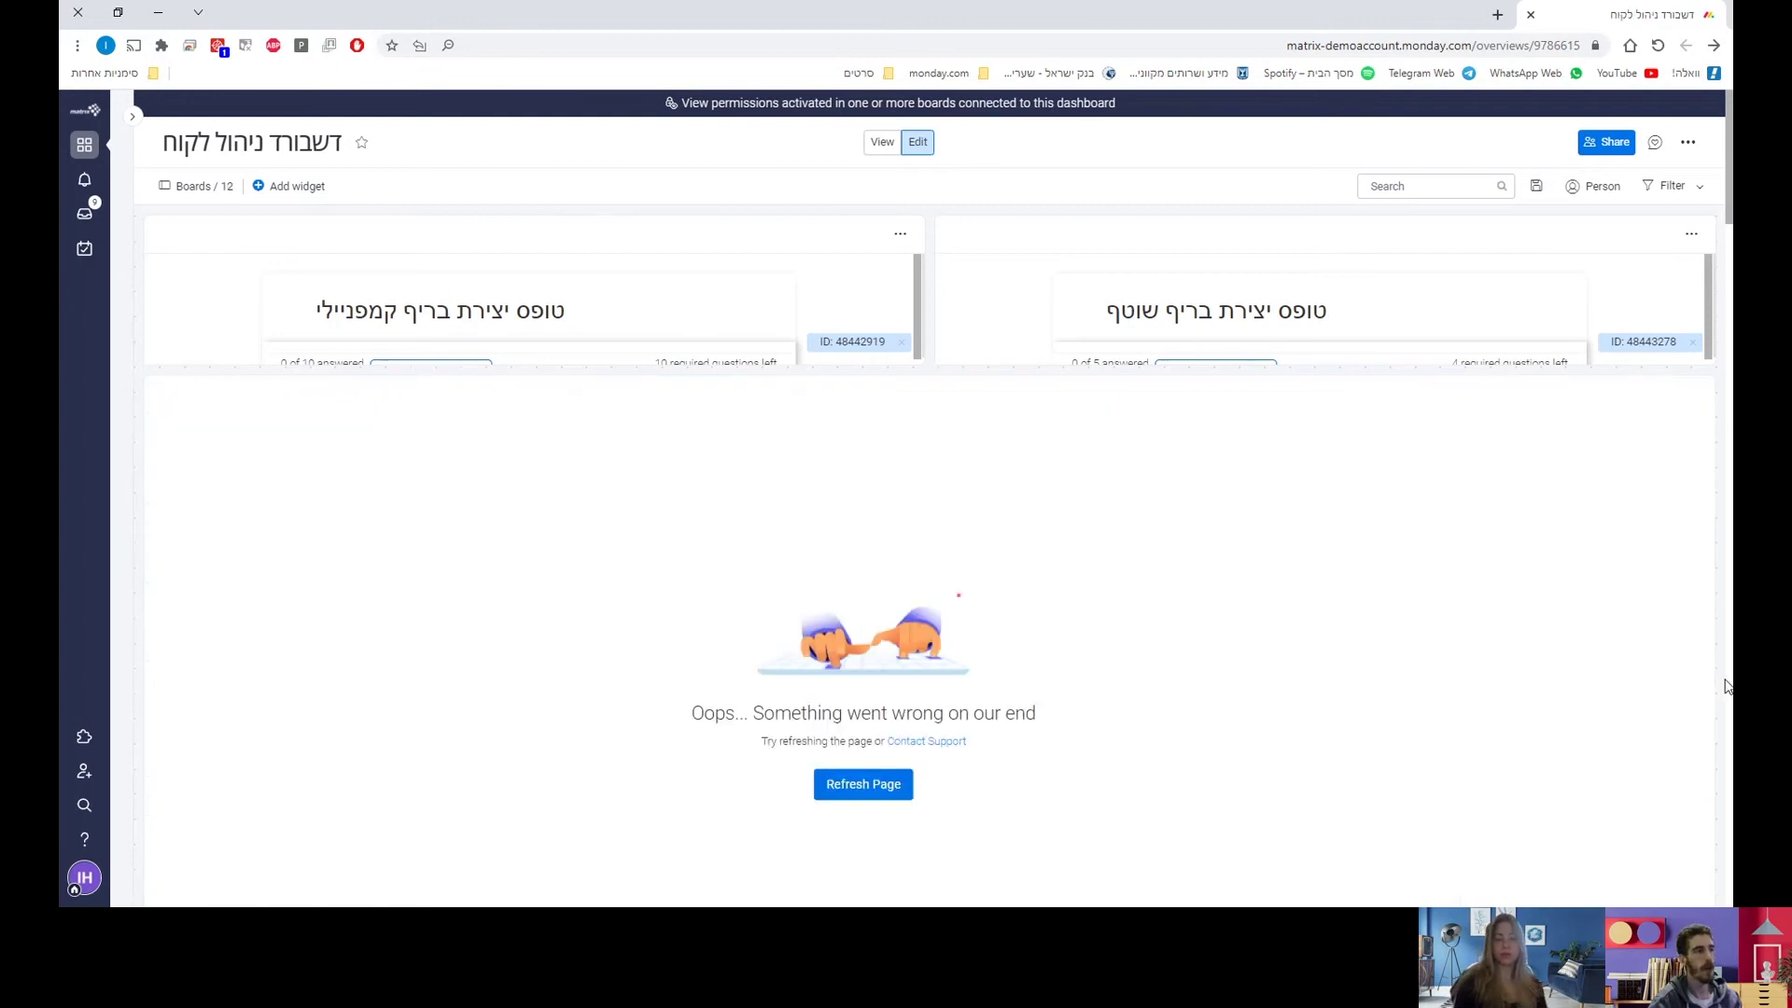
scroll(1725, 686, "down", 5)
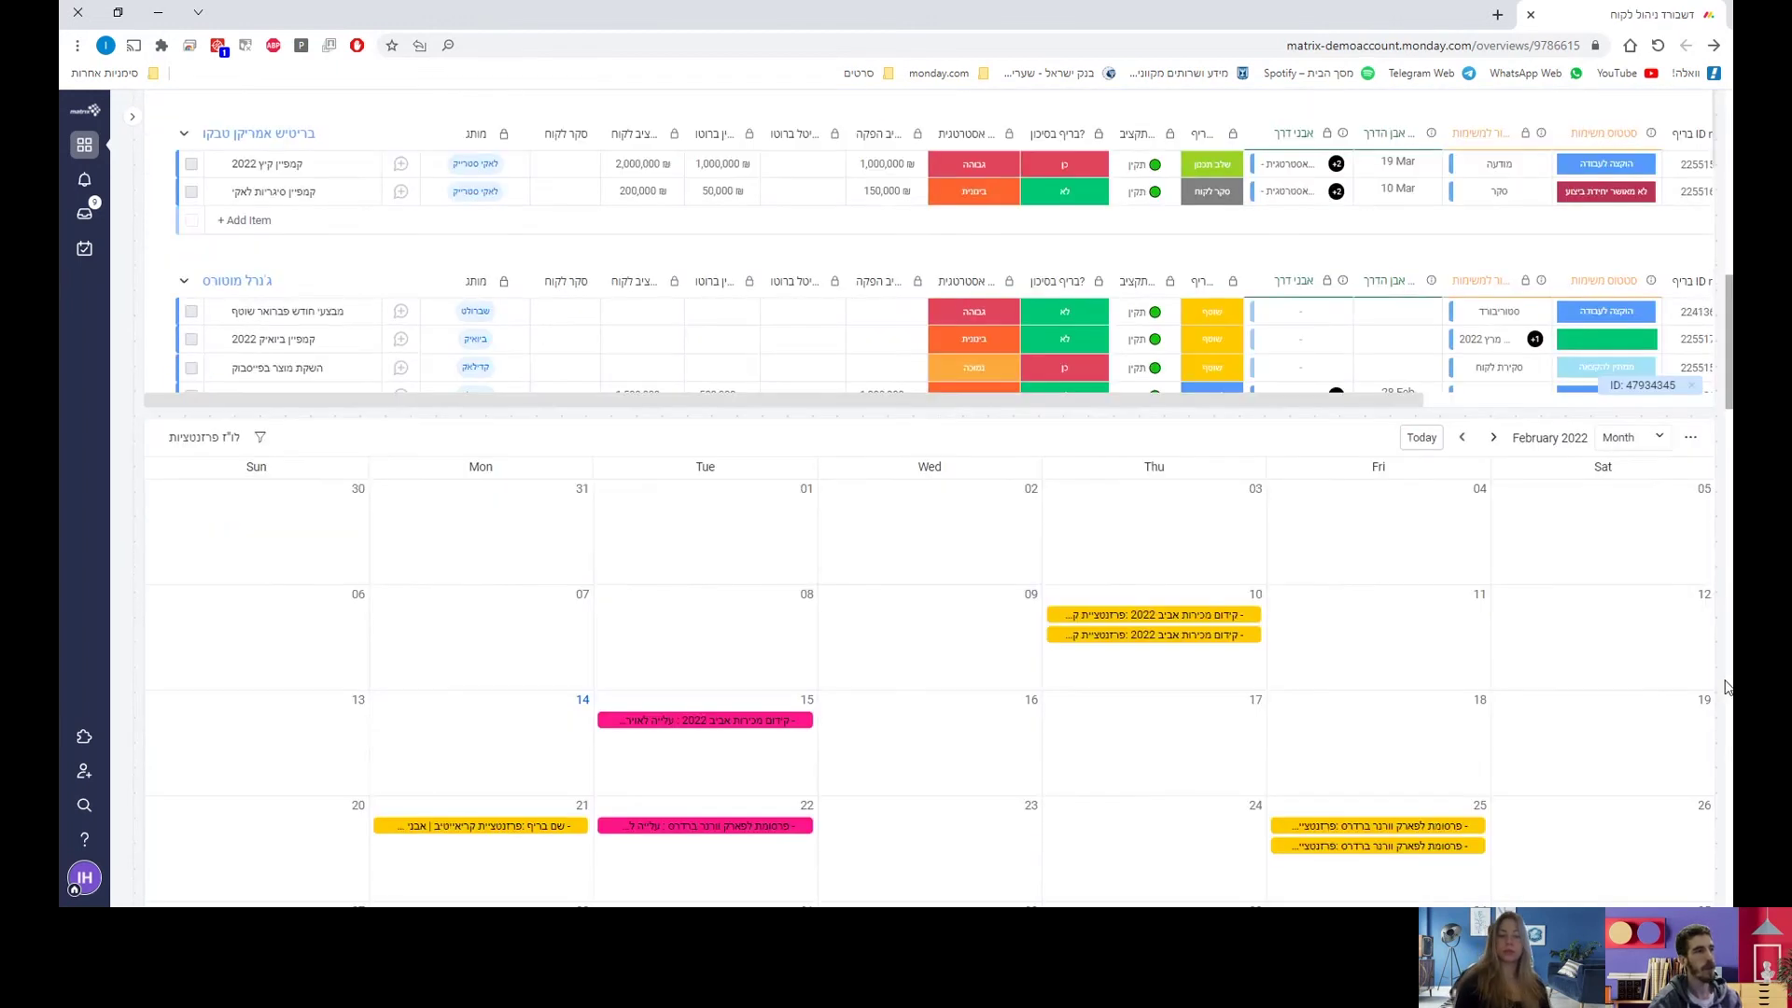
scroll(1724, 686, "down", 8)
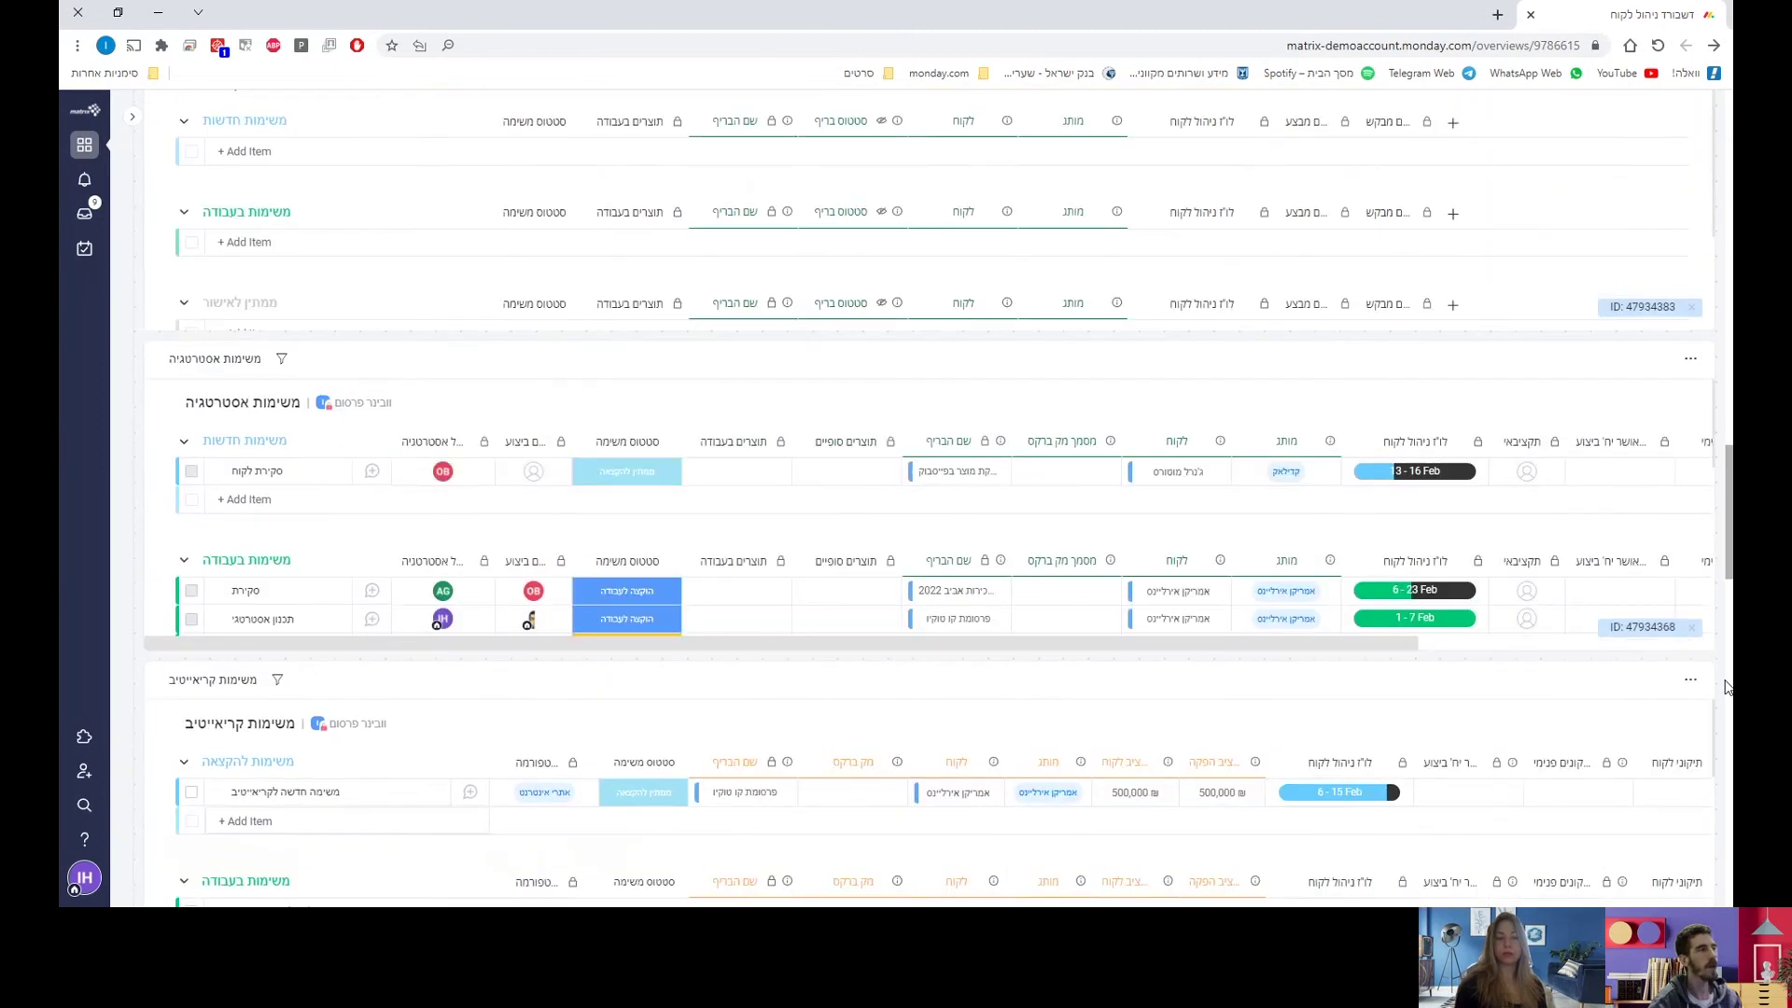
scroll(1725, 688, "down", 5)
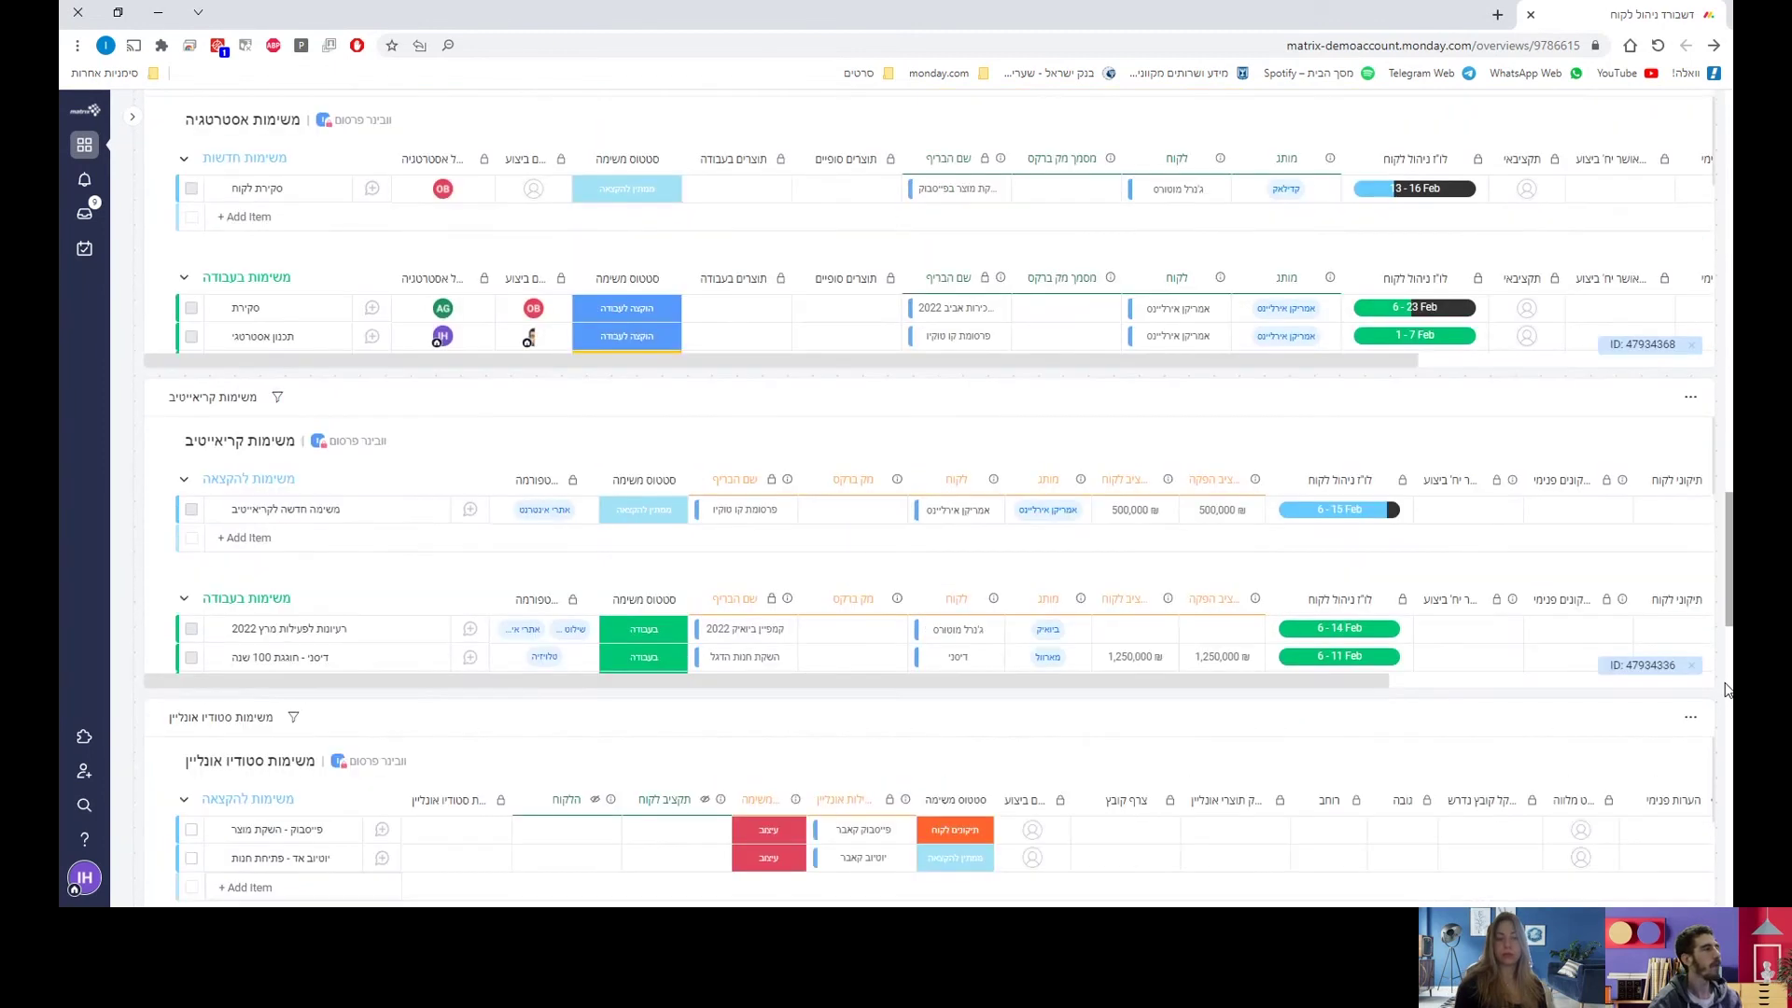
scroll(1724, 691, "down", 3)
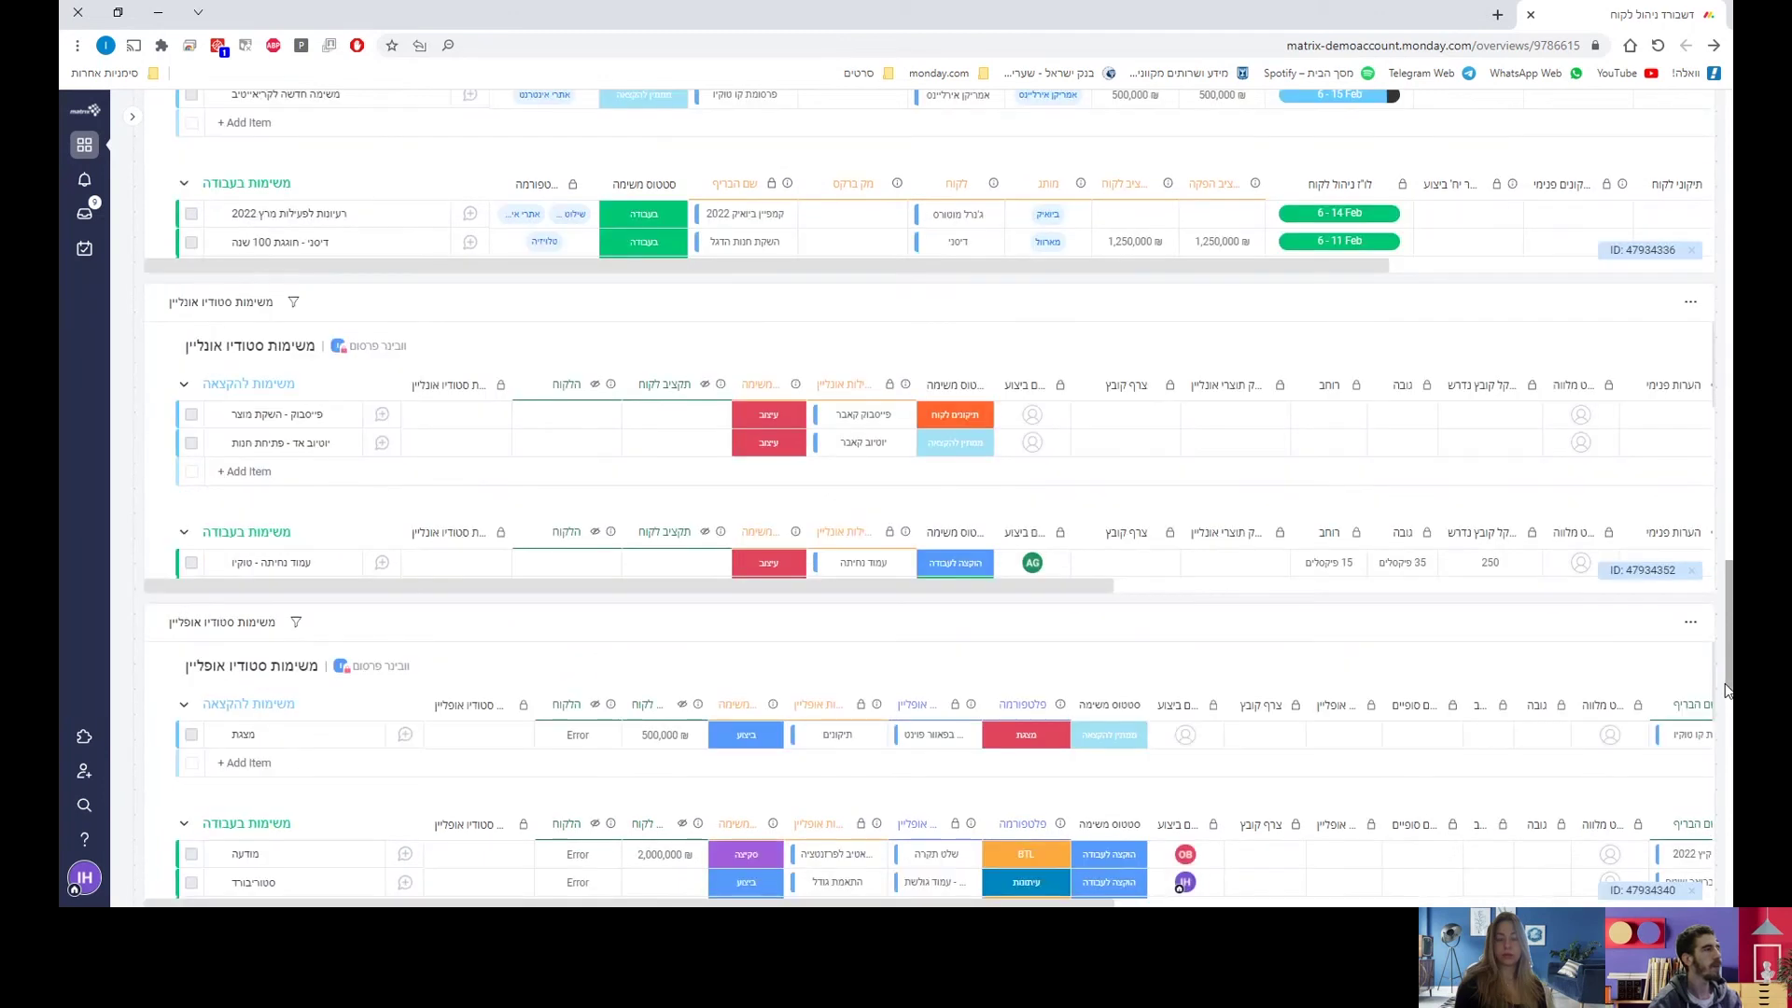
scroll(1725, 690, "down", 1)
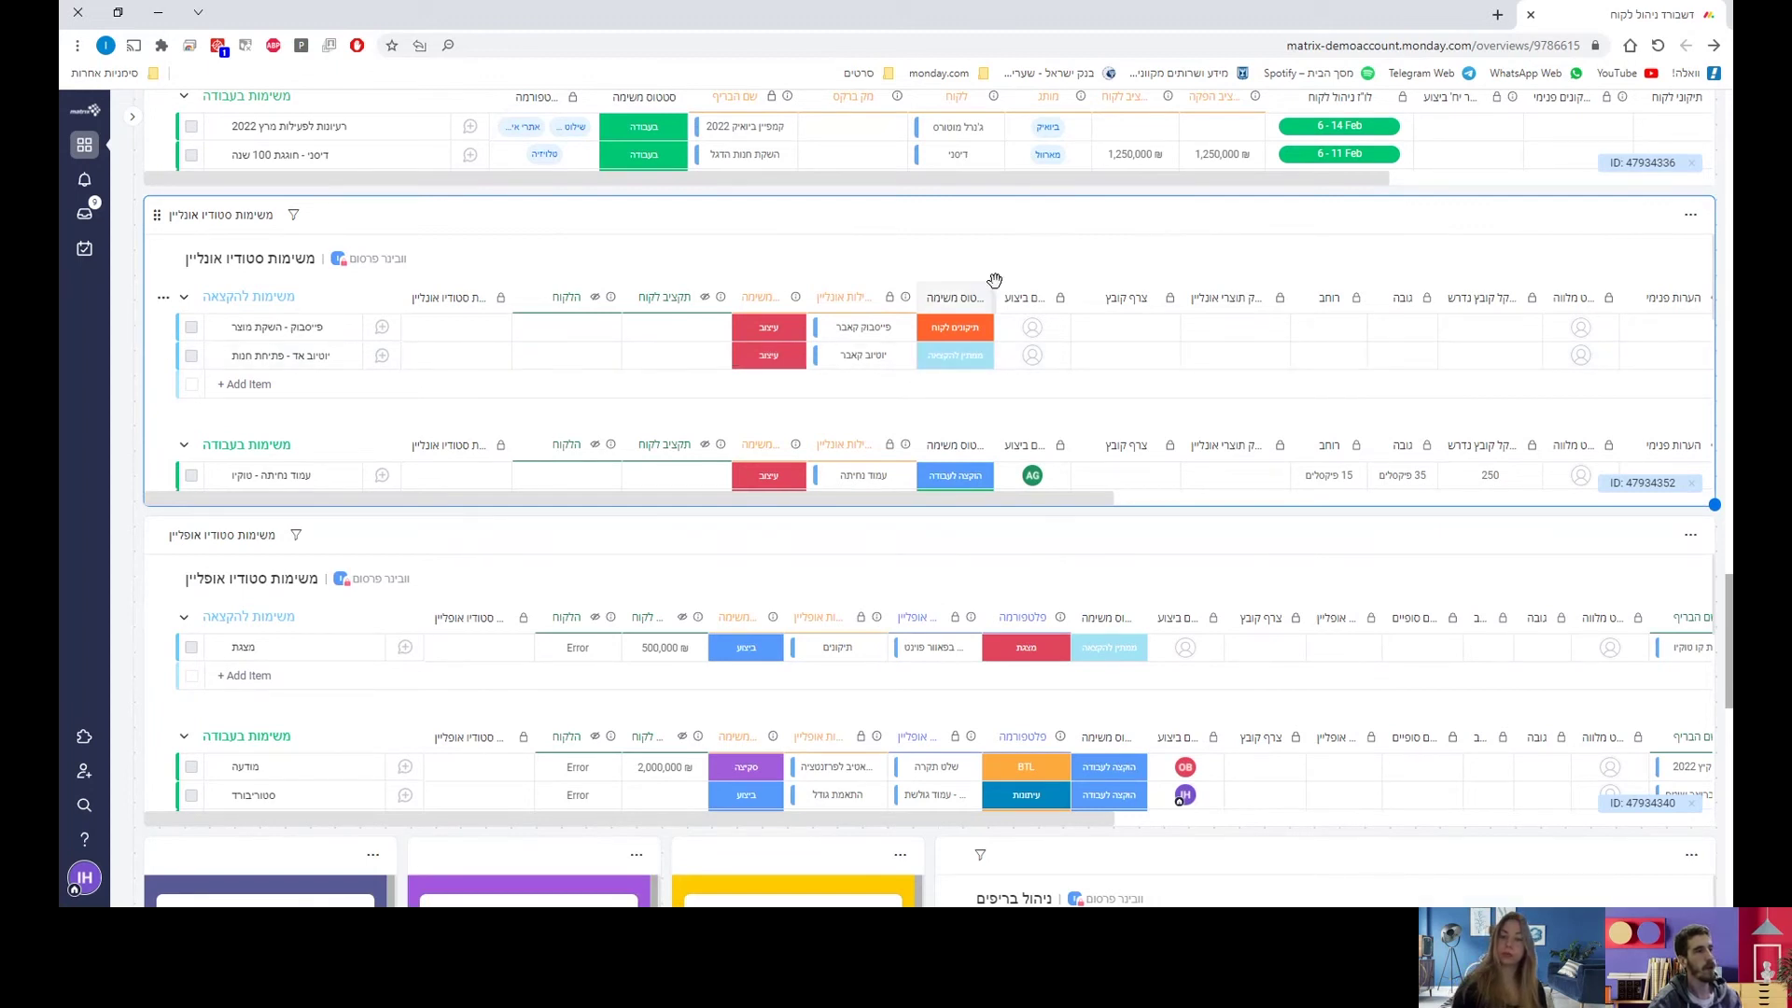
- Clear the linked online activity of the task "יוטיוב אד - פתיחת חנות" and open the list of available activities
left_click(903, 356)
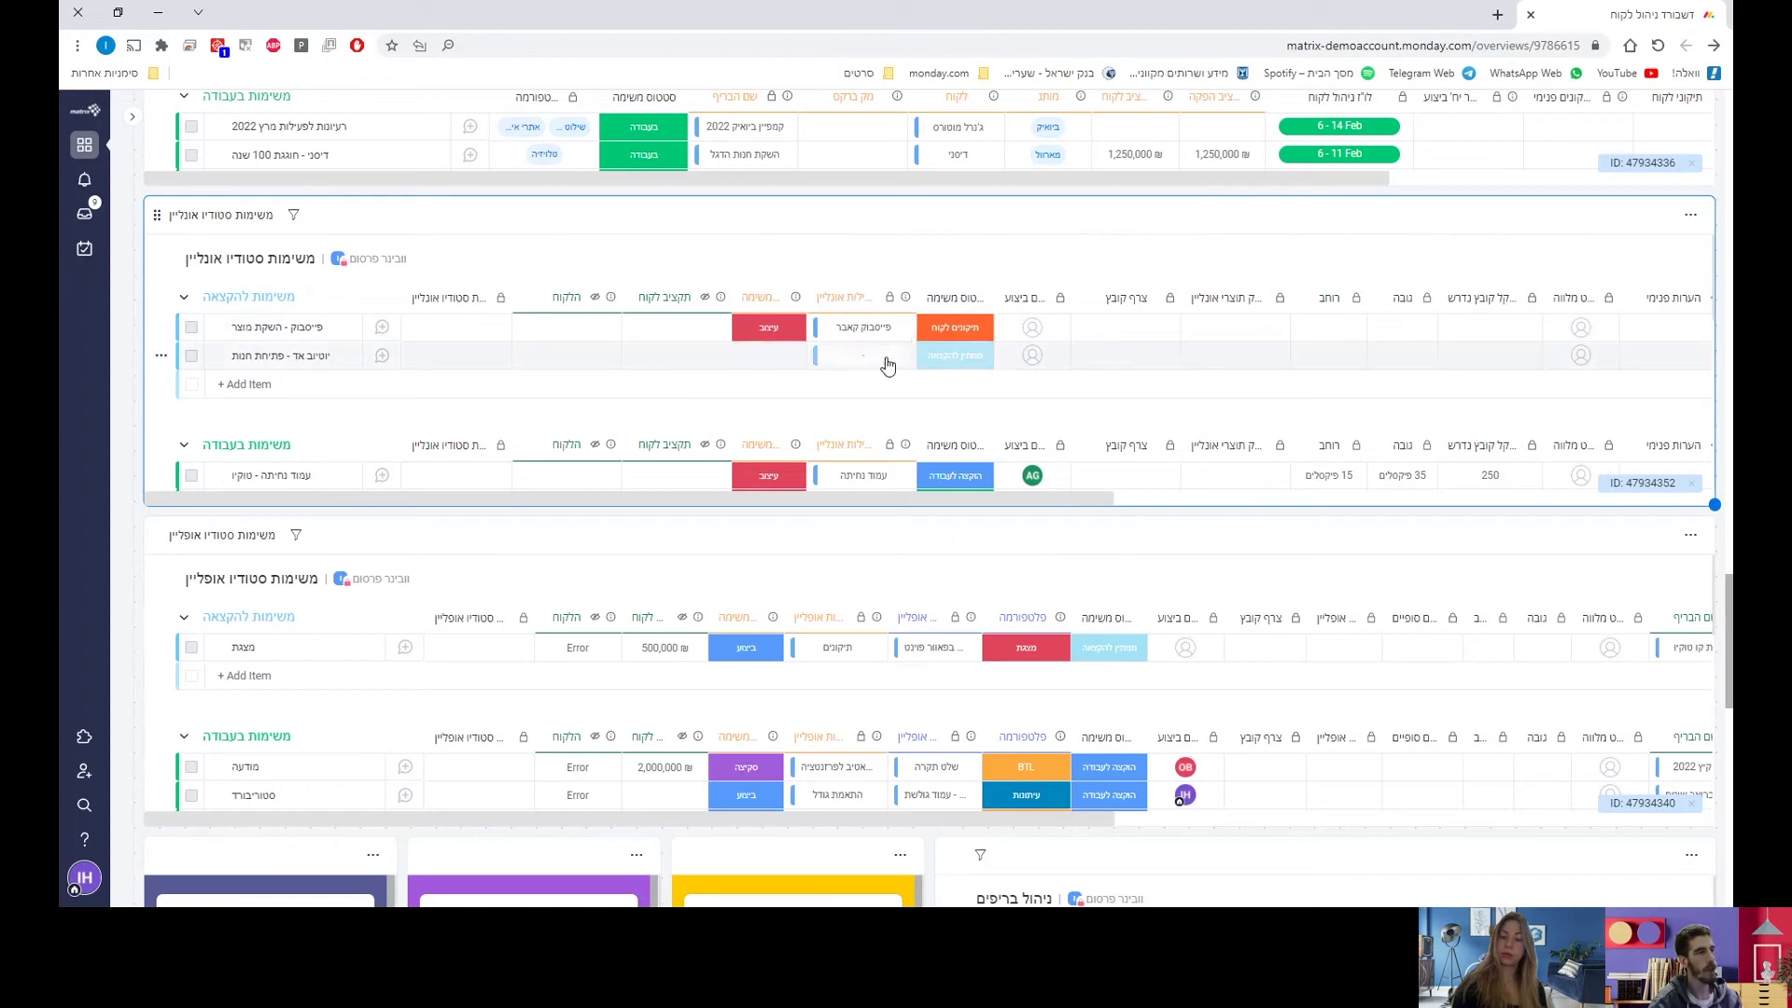
left_click(882, 366)
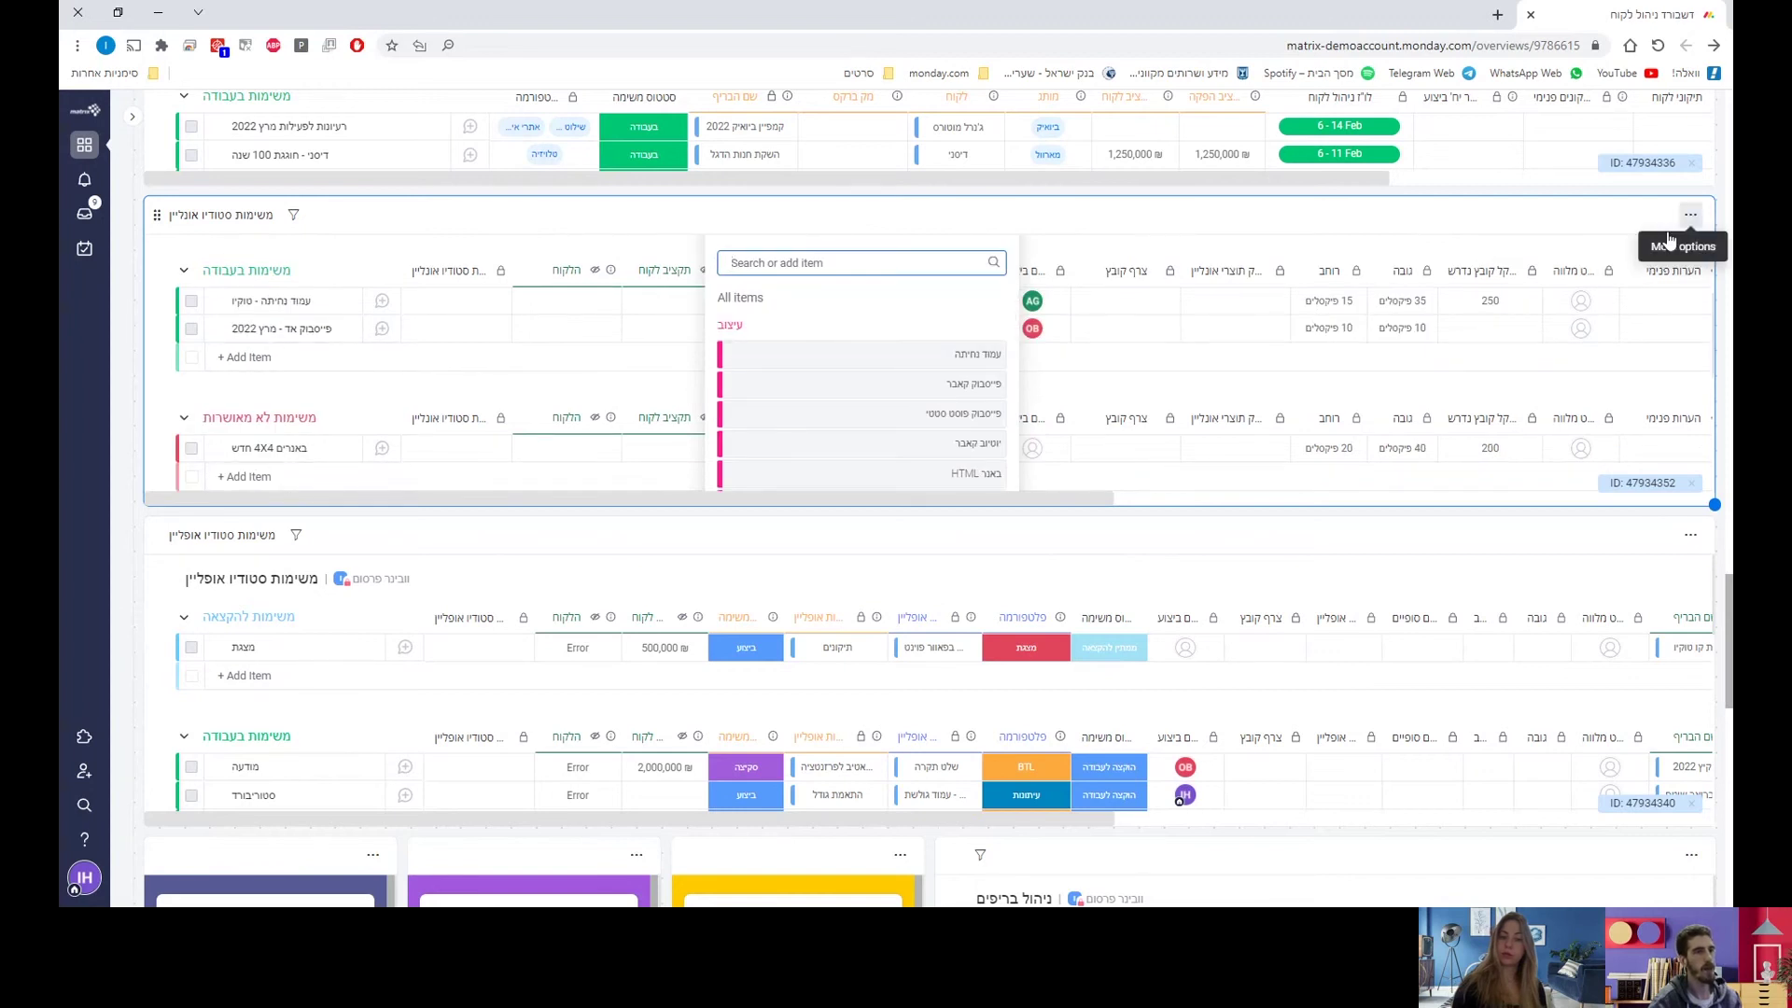
- View "משימות סטודיו אונליין" full screen, check the online activity choices for "יוטיוב אד - פתיחת חנות", and close it without choosing one
left_click(1690, 214)
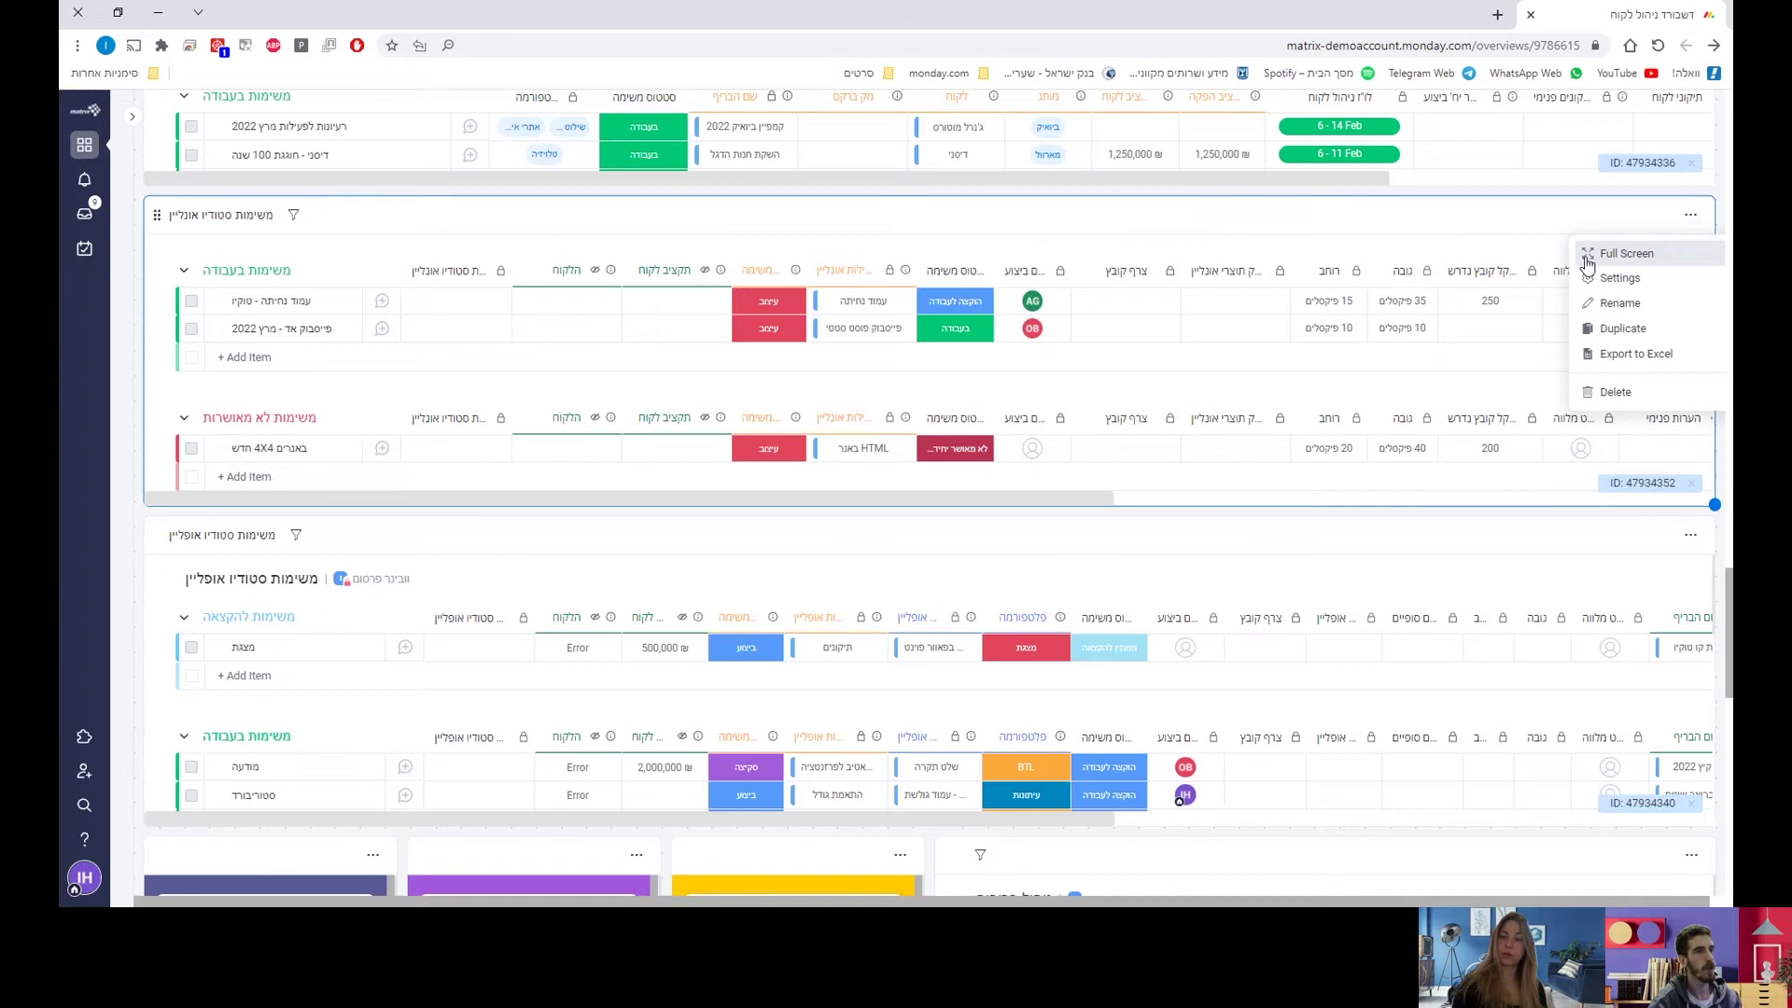
left_click(1624, 254)
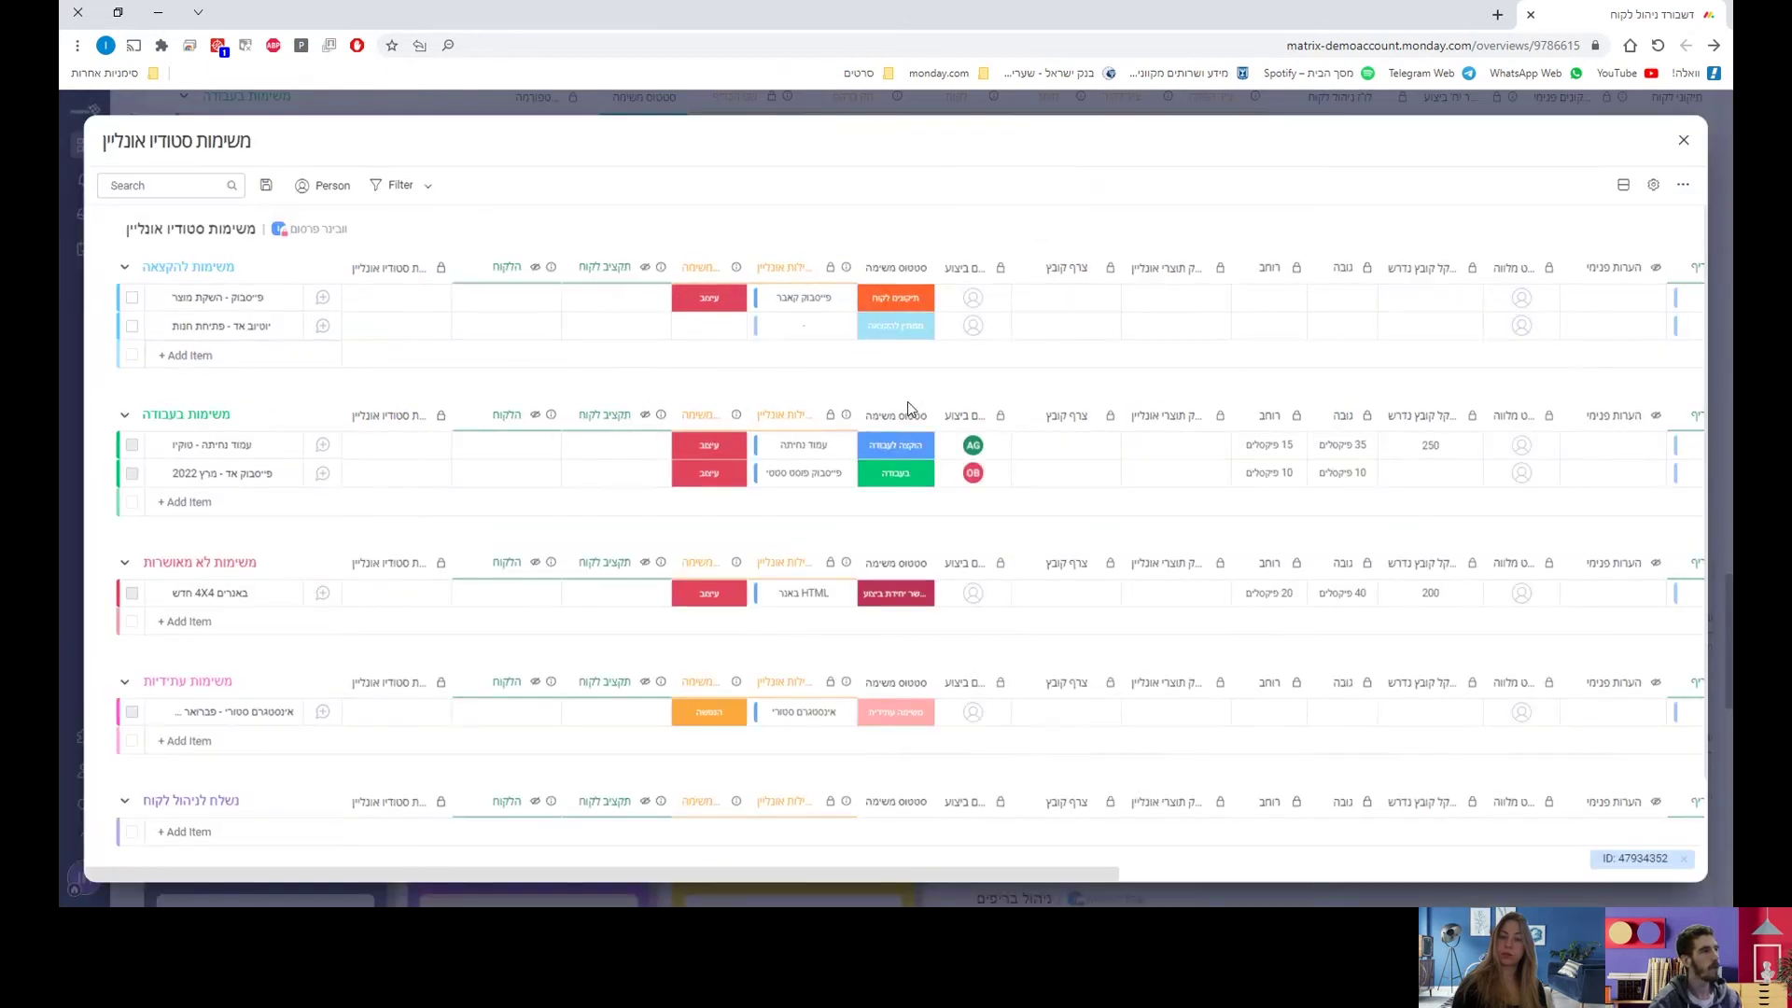
left_click(820, 336)
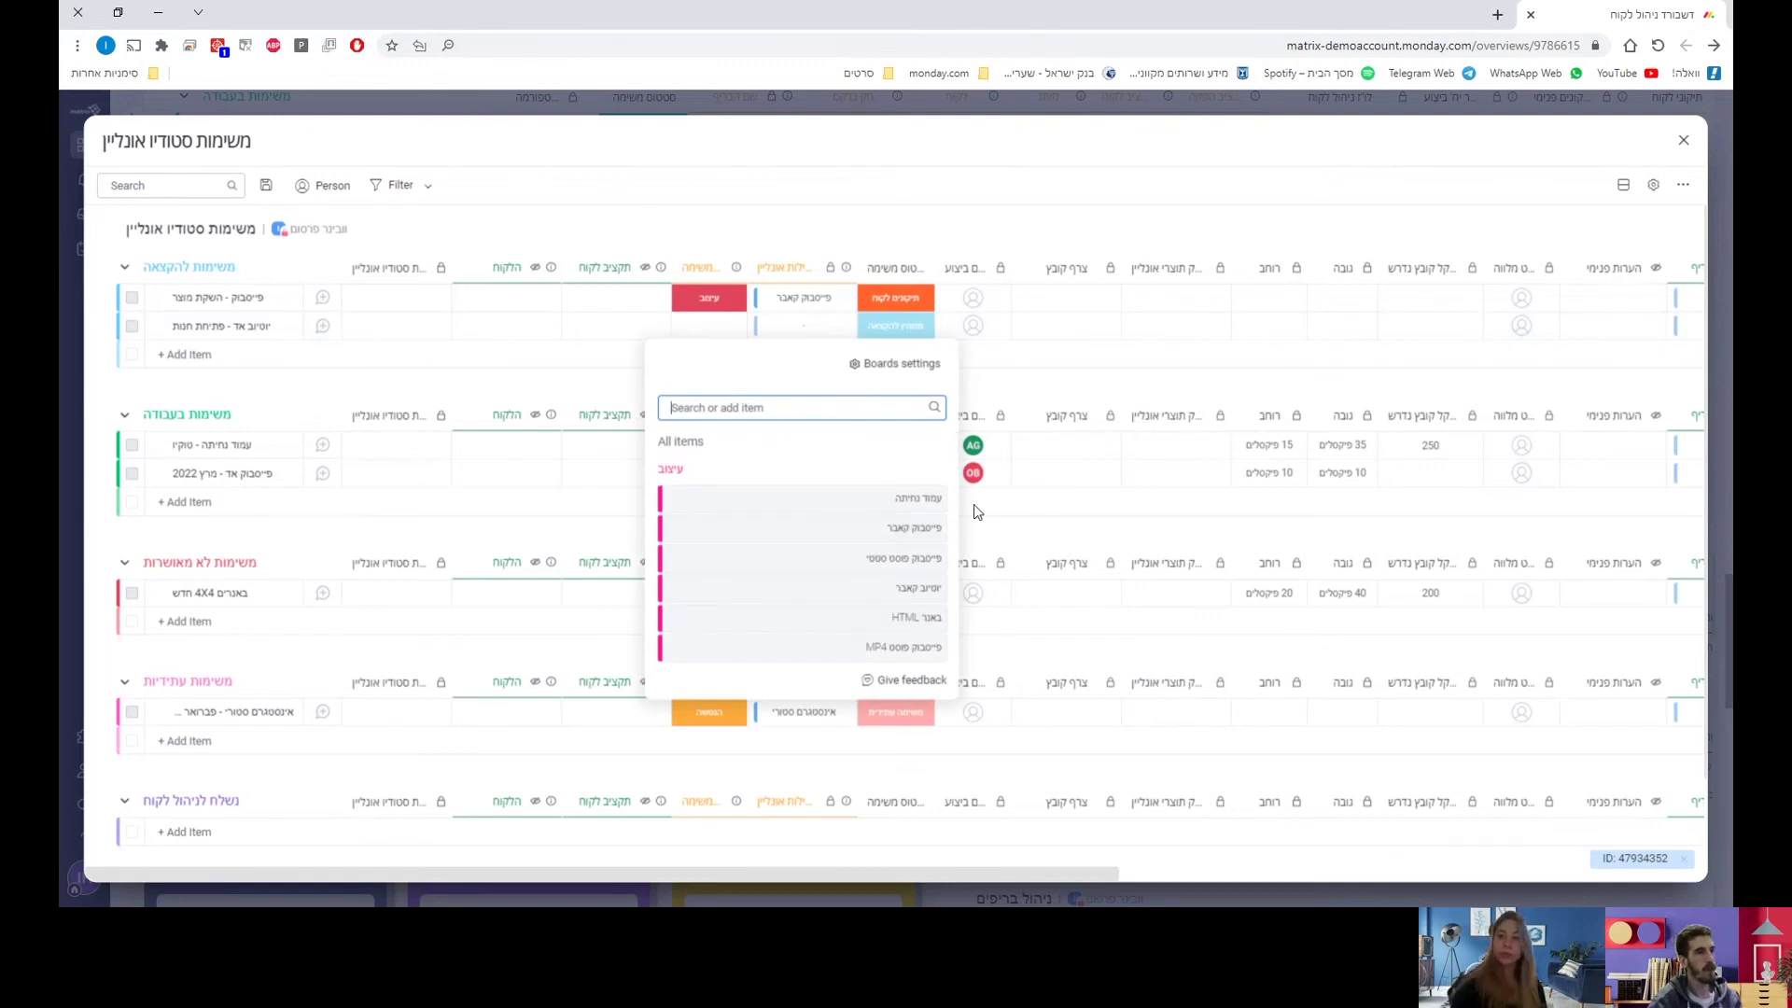
left_click(1099, 360)
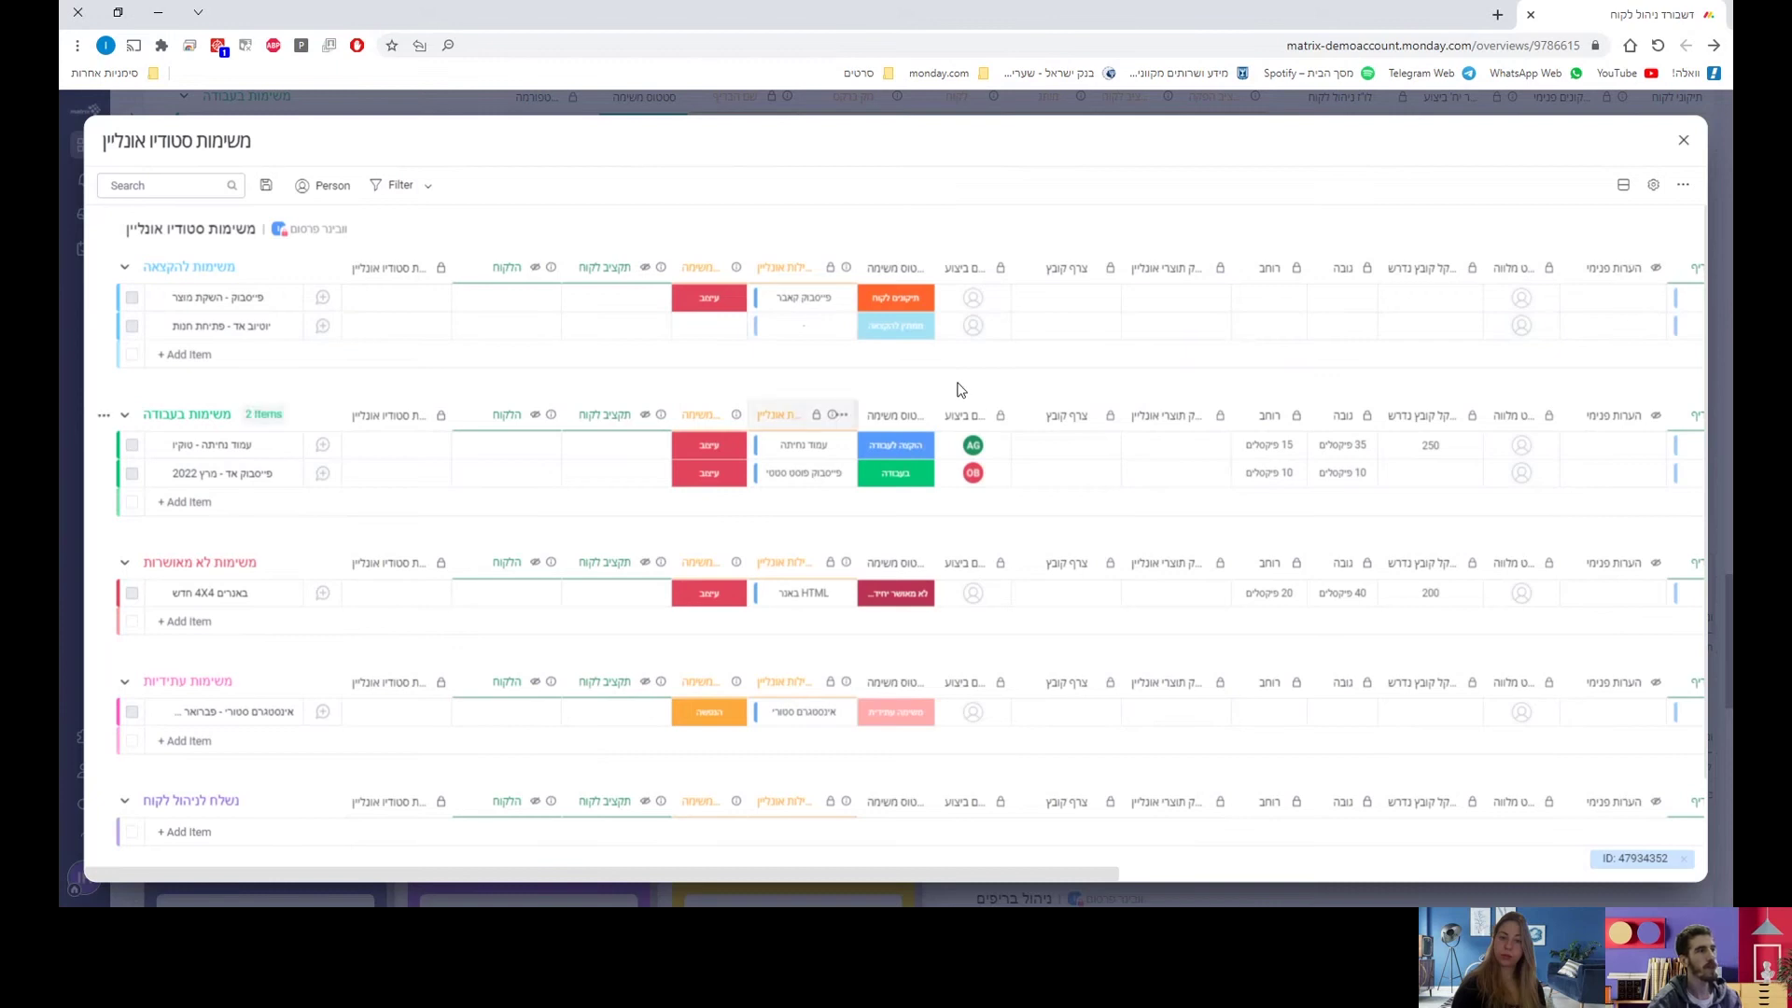
mouse_move(1080, 873)
left_mouse_down()
mouse_move(1412, 856)
mouse_move(1056, 888)
left_mouse_up()
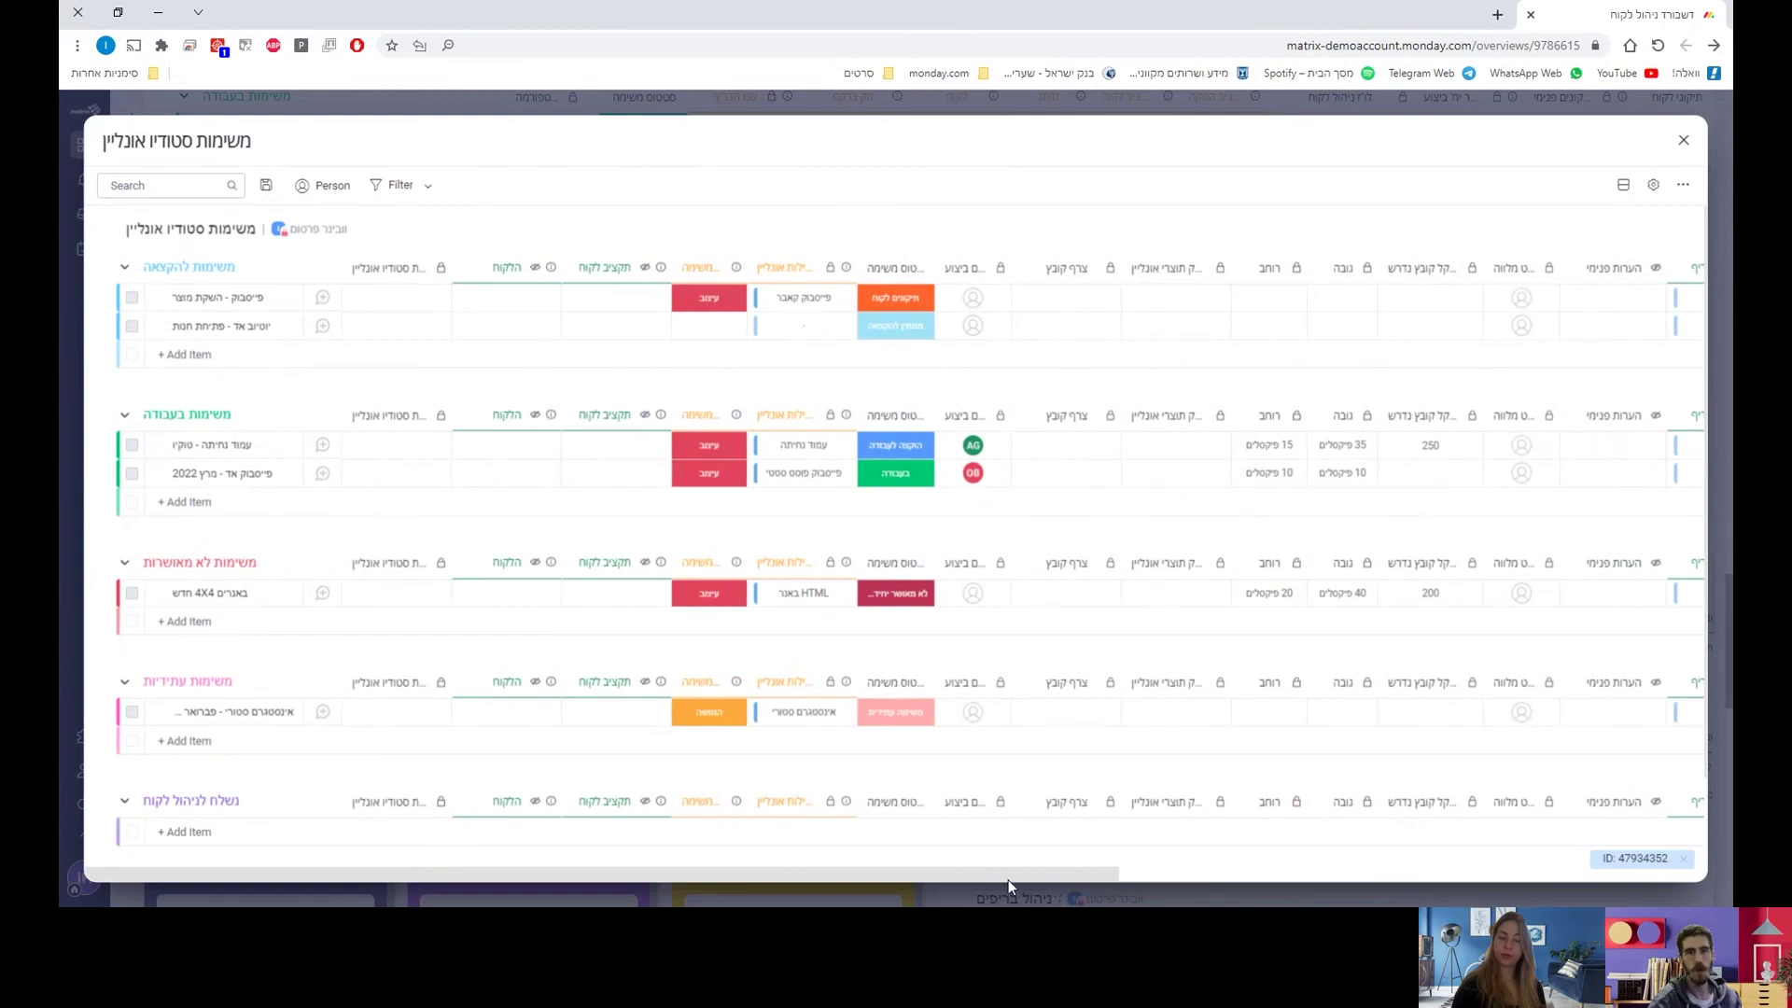
left_click(1685, 145)
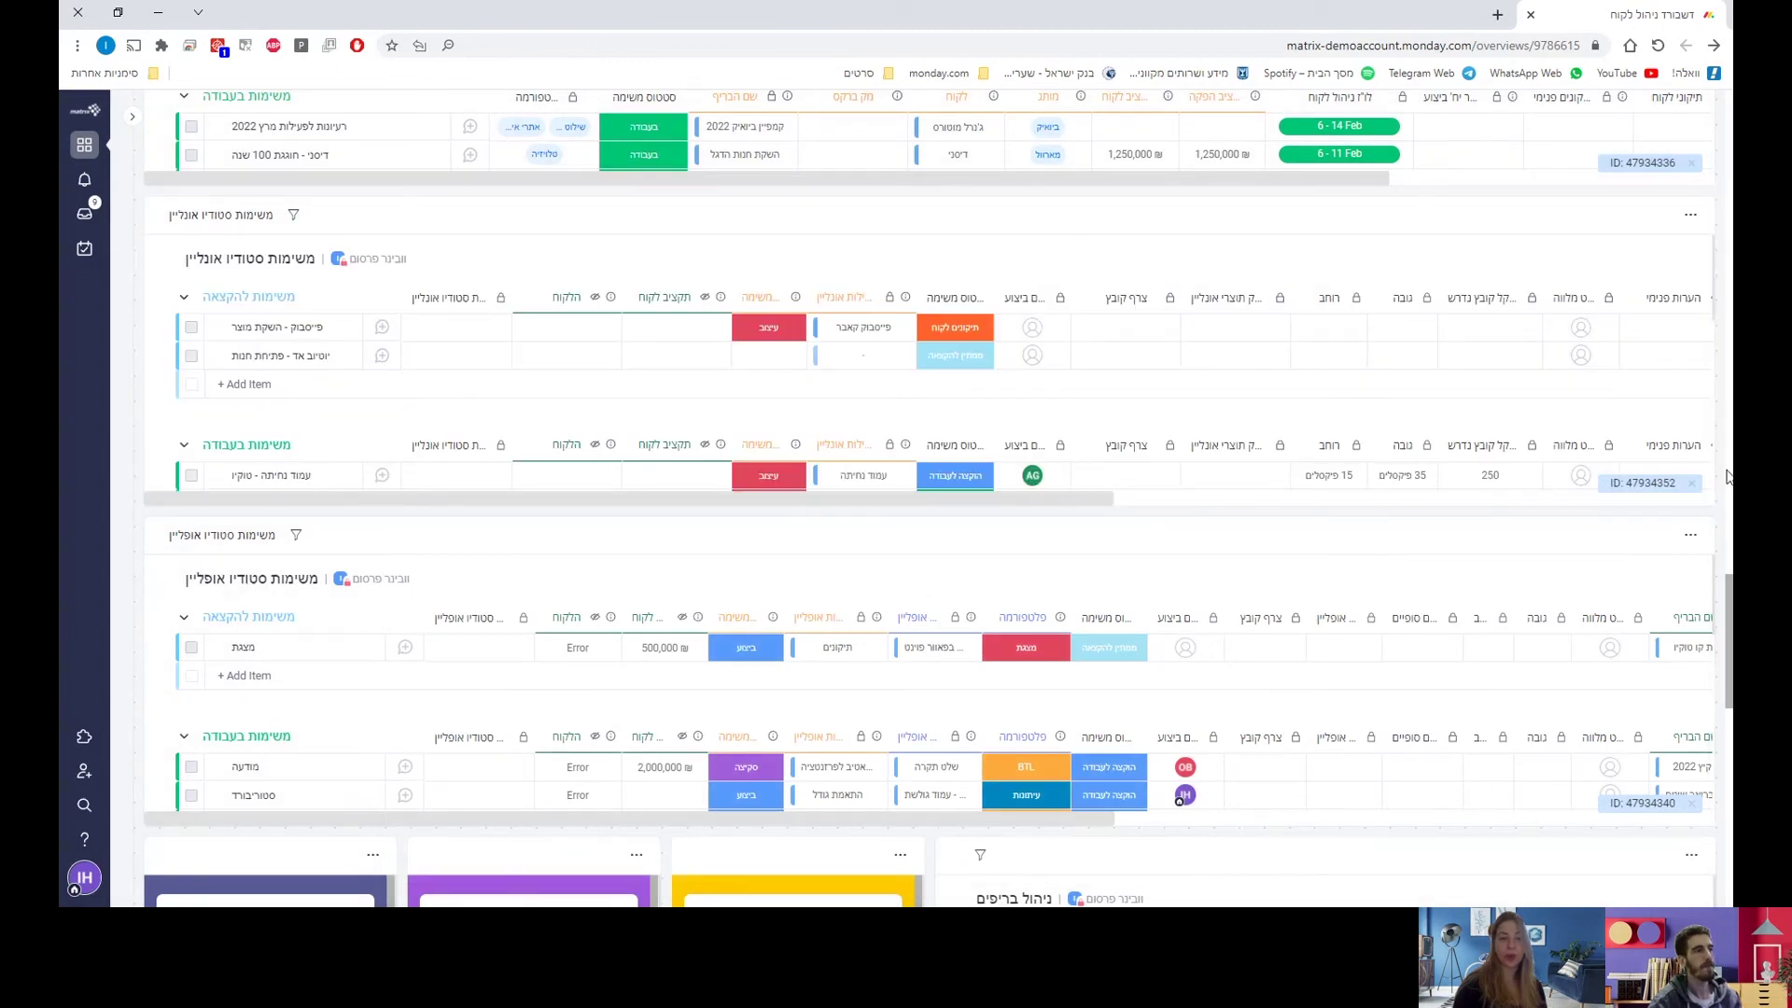
- Open the studio department's "טראפיק סטודיו" dashboard
scroll(1726, 477, "up", 1)
mouse_move(135, 200)
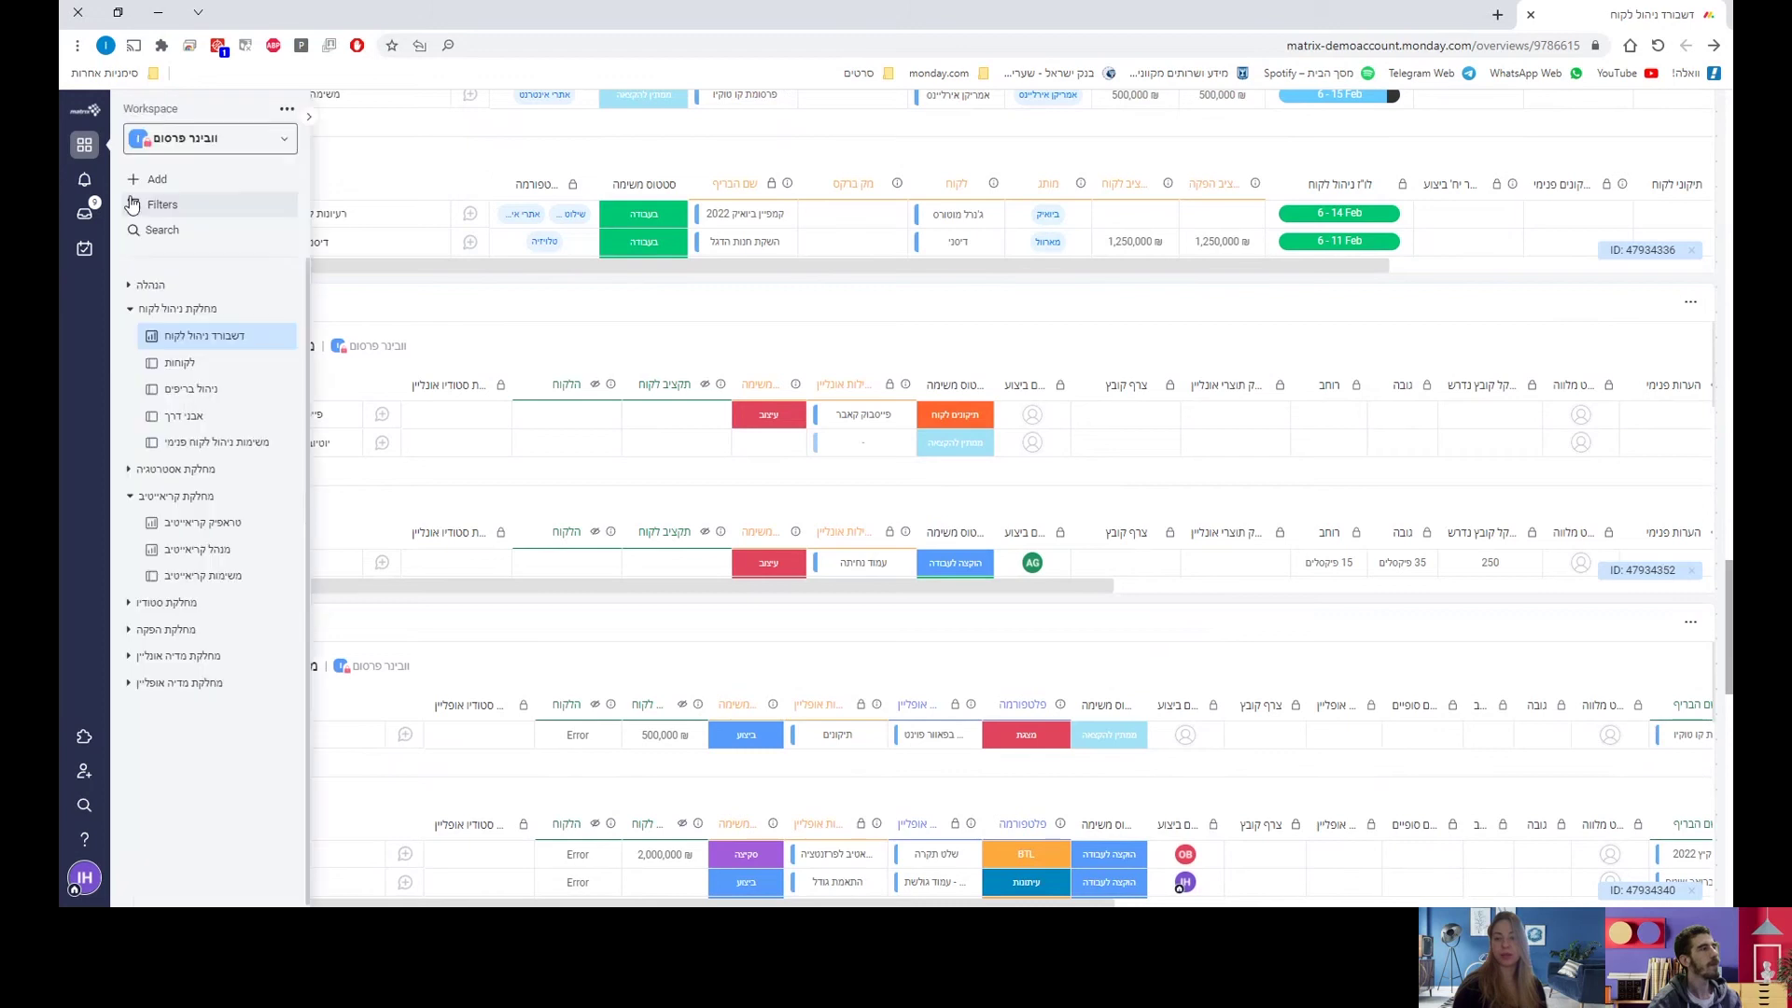
left_click(222, 603)
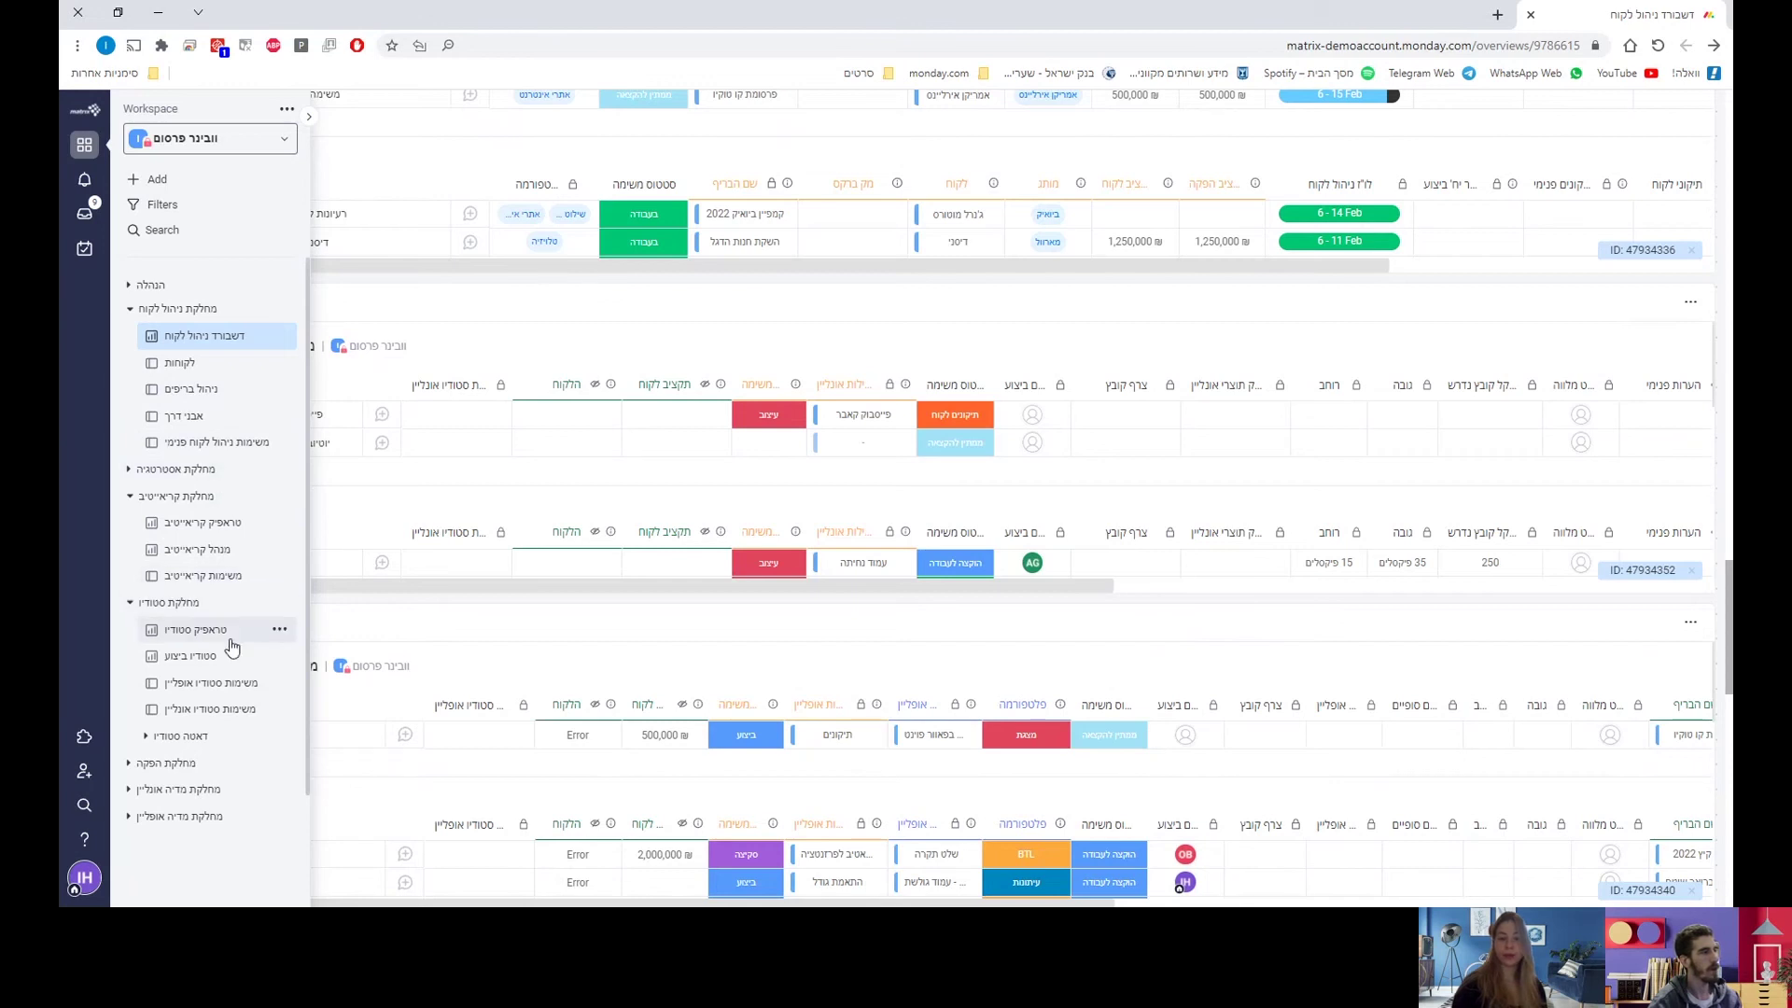
left_click(201, 630)
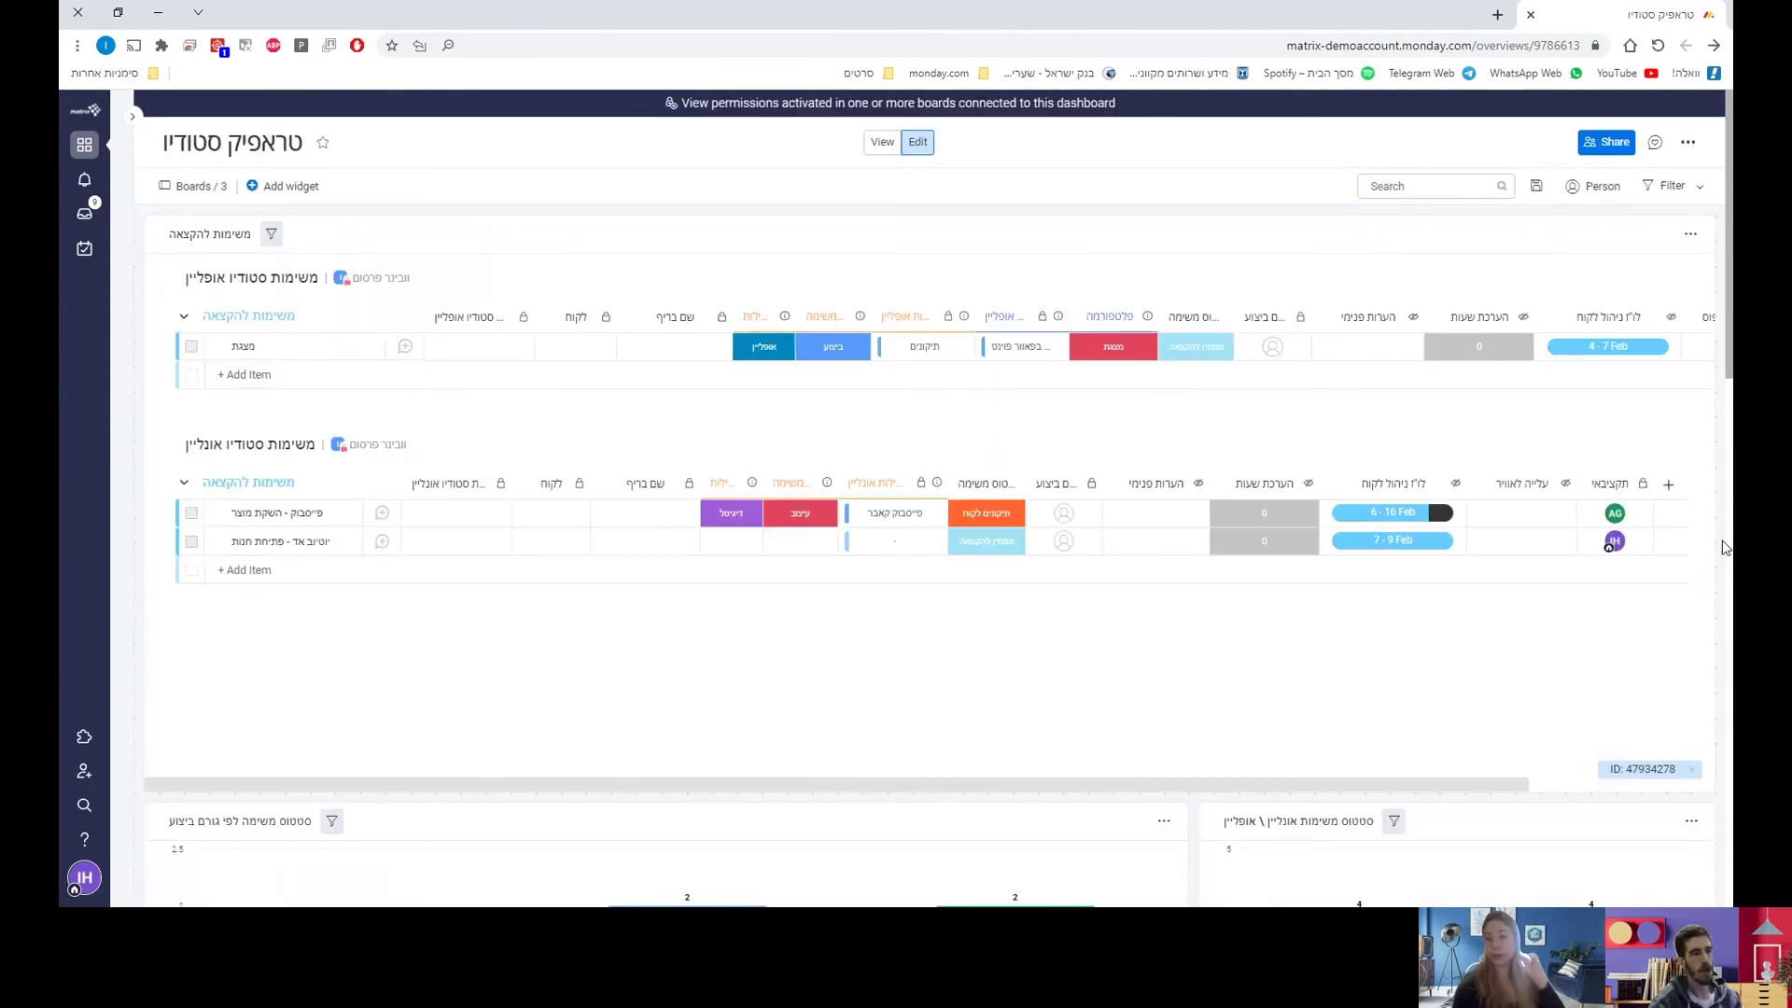
- Review the "משימות להקצאה" widget and status charts, and check the offline task's status options without changing its status
scroll(1725, 548, "down", 2)
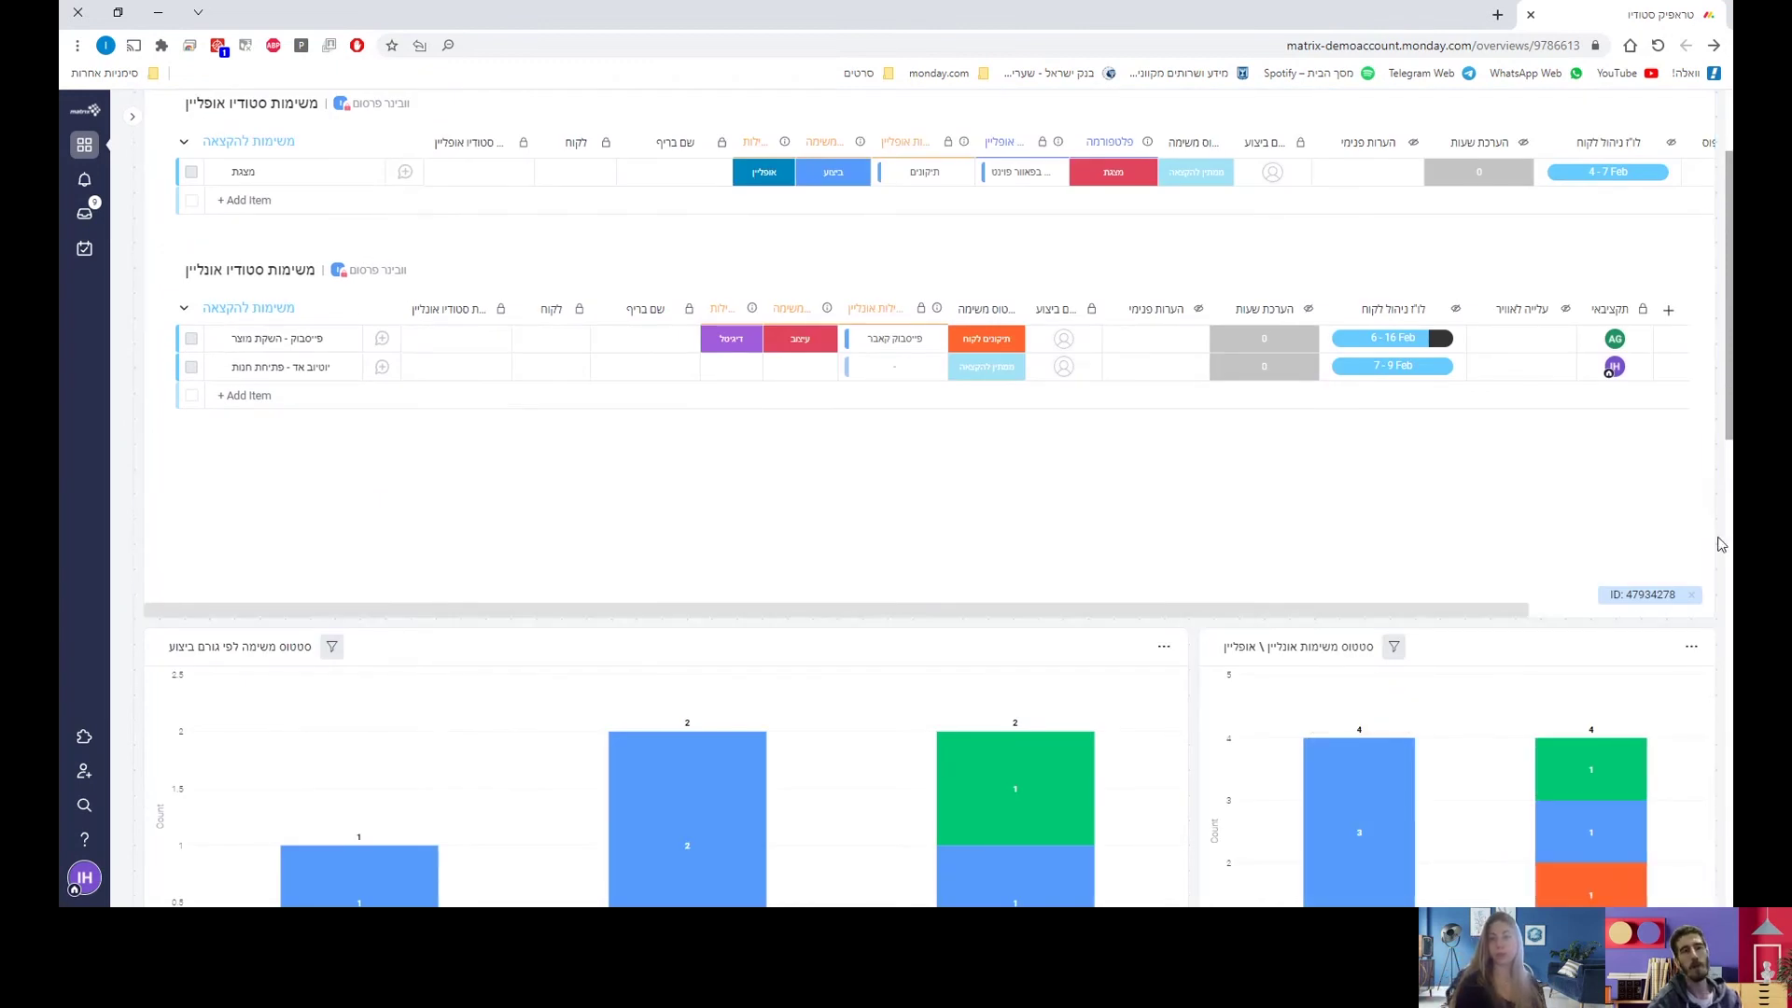
scroll(1722, 544, "down", 1)
scroll(1721, 544, "up", 3)
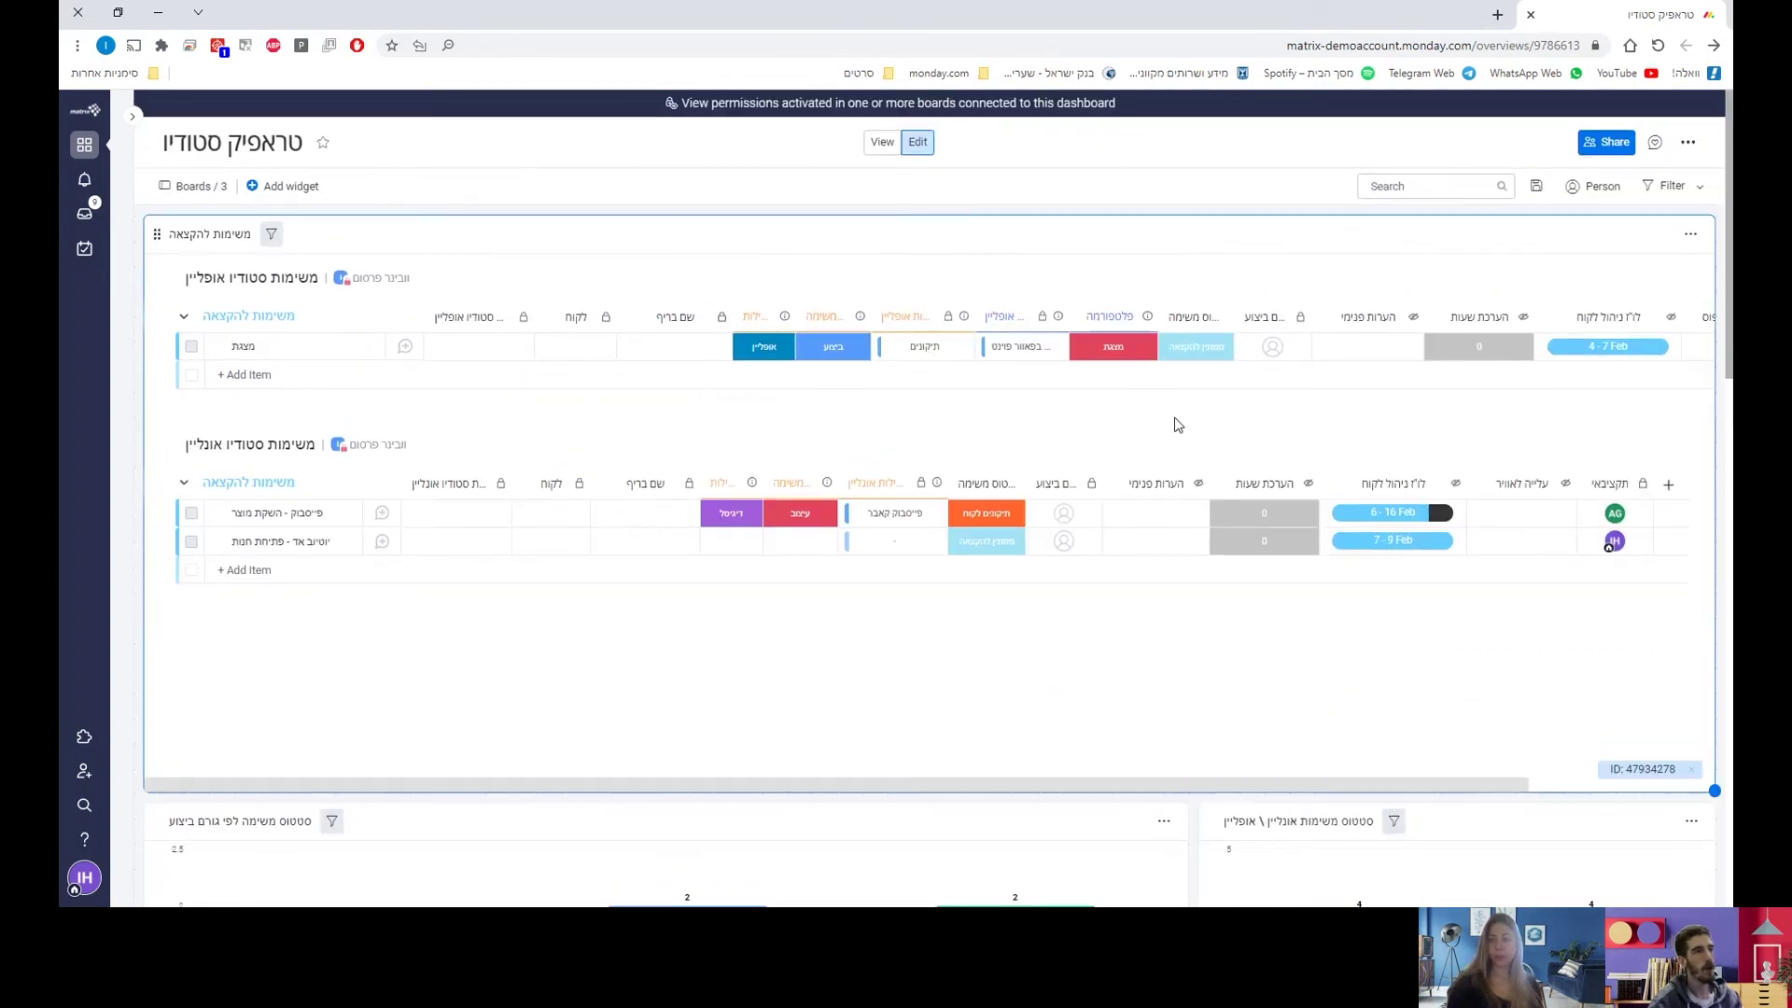
left_click(1200, 350)
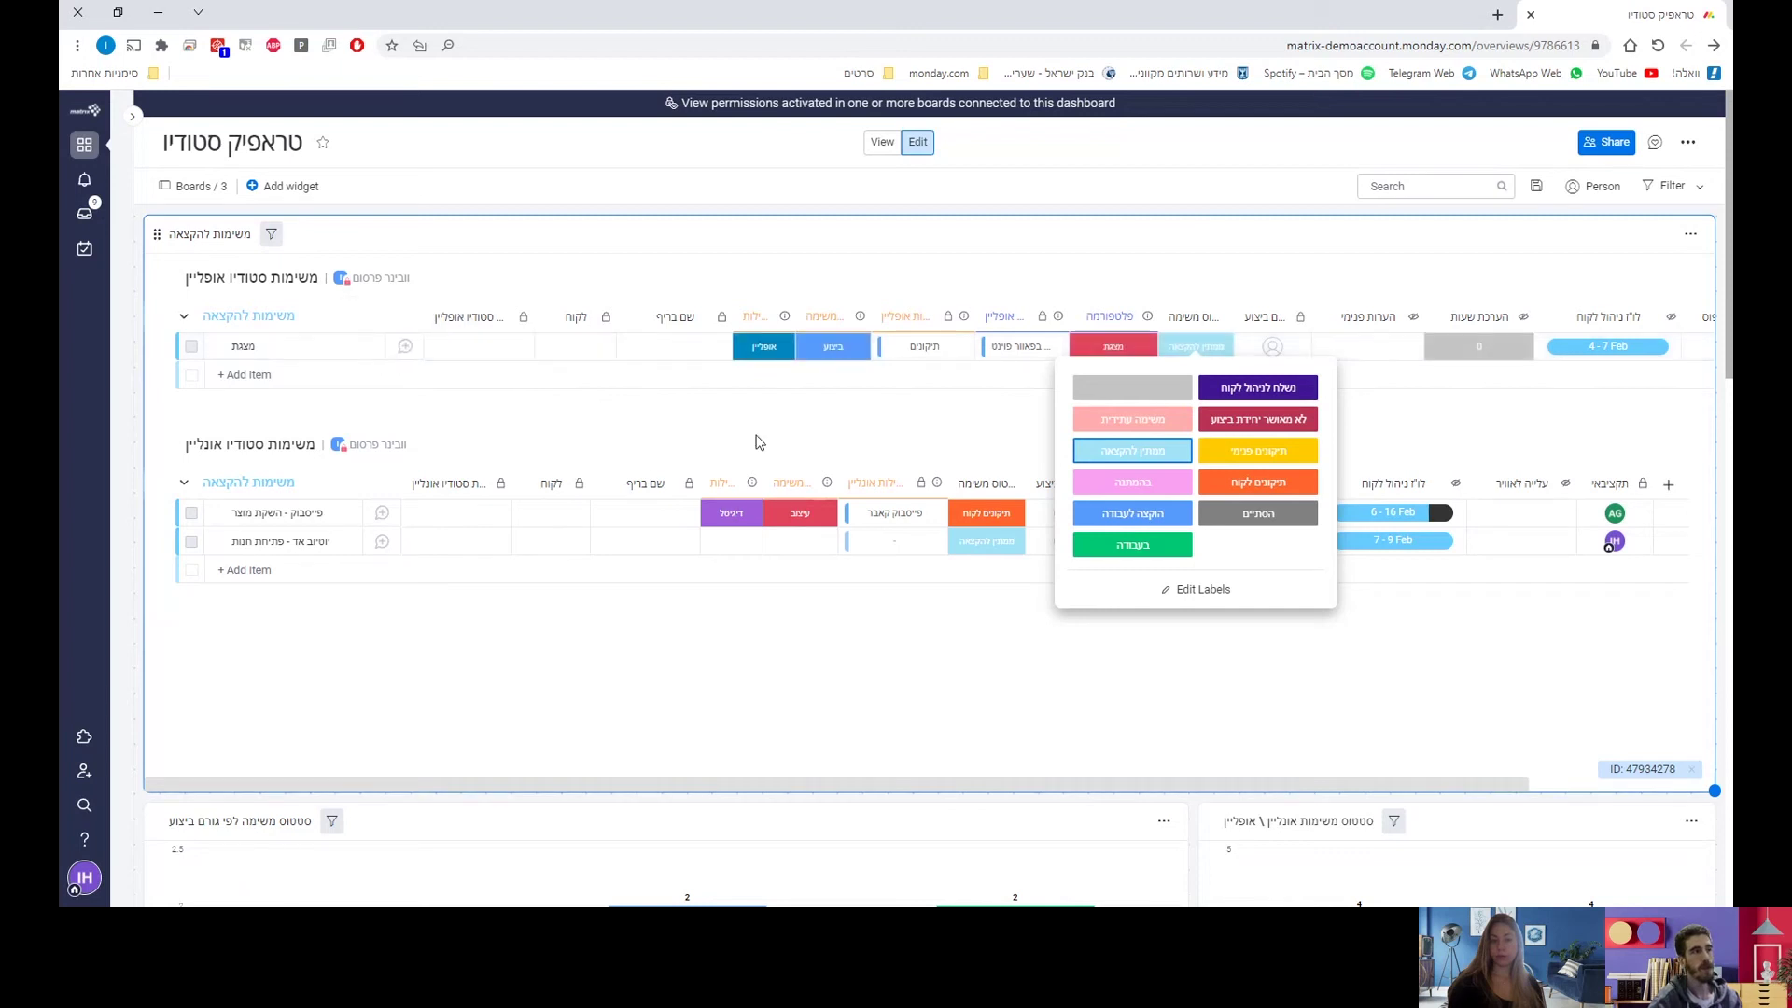
left_click(1004, 427)
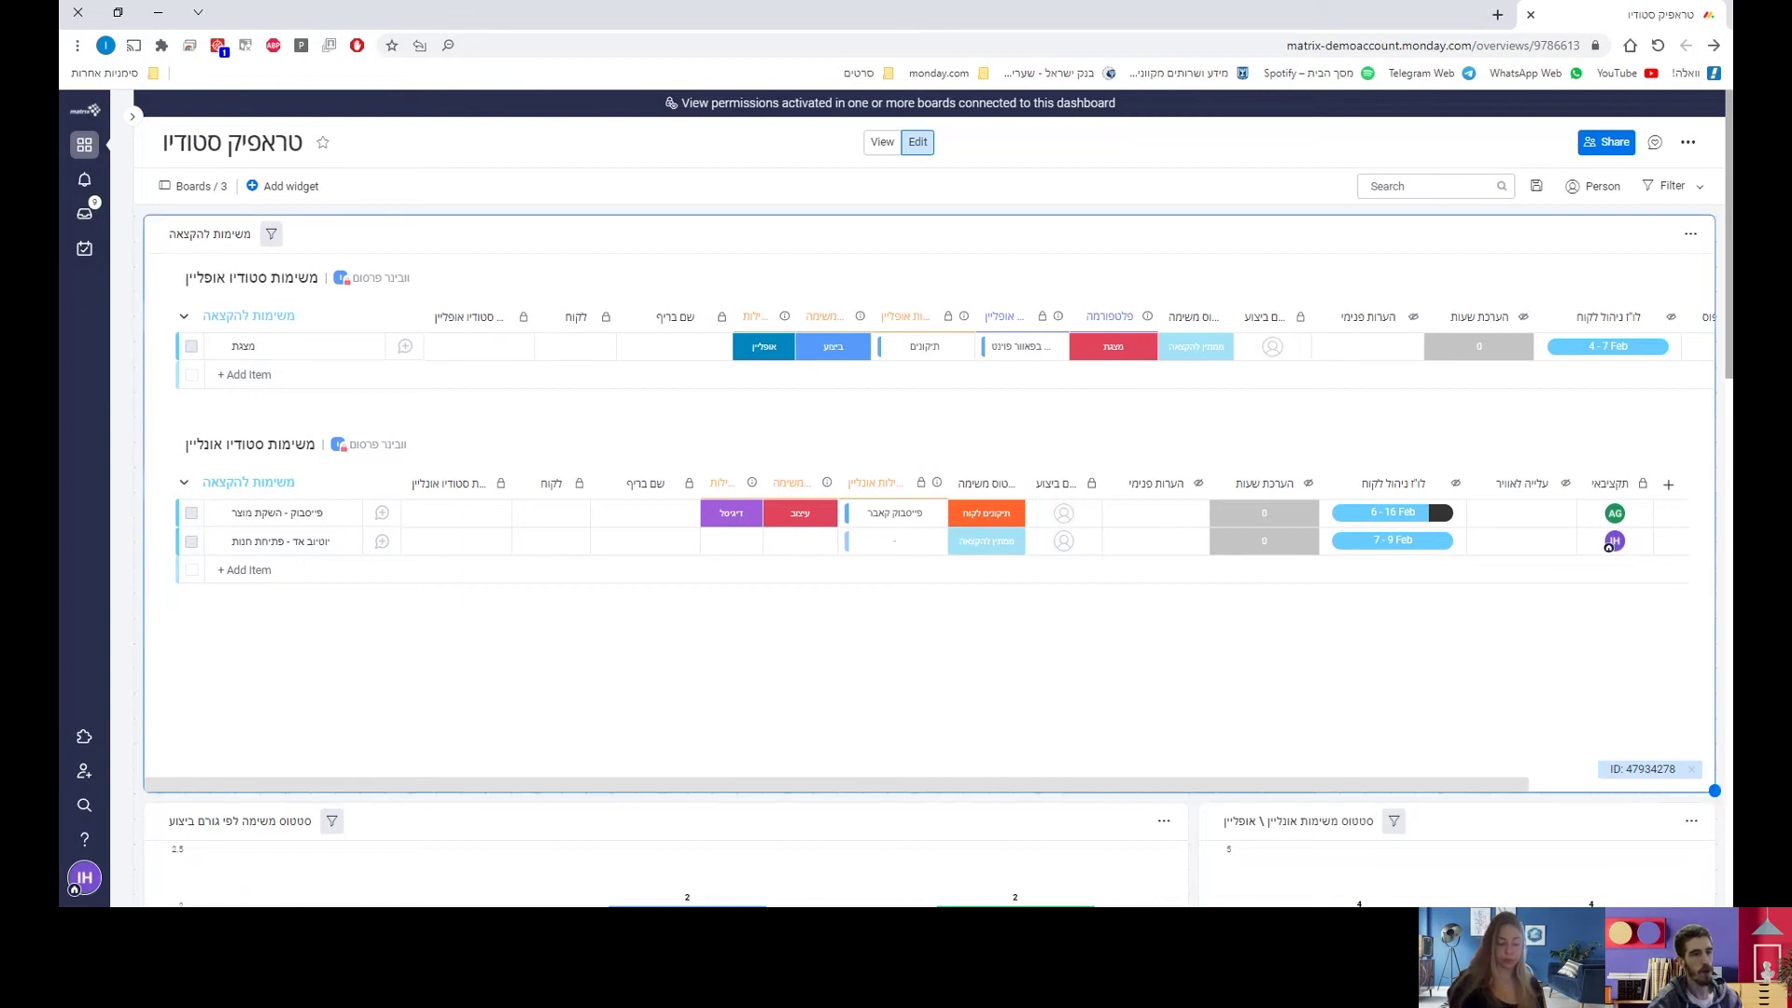
- Open the online studio task "עמוד נחיתה - טוקיו", view its file upload sources and status options, and close it unchanged
scroll(1721, 803, "down", 15)
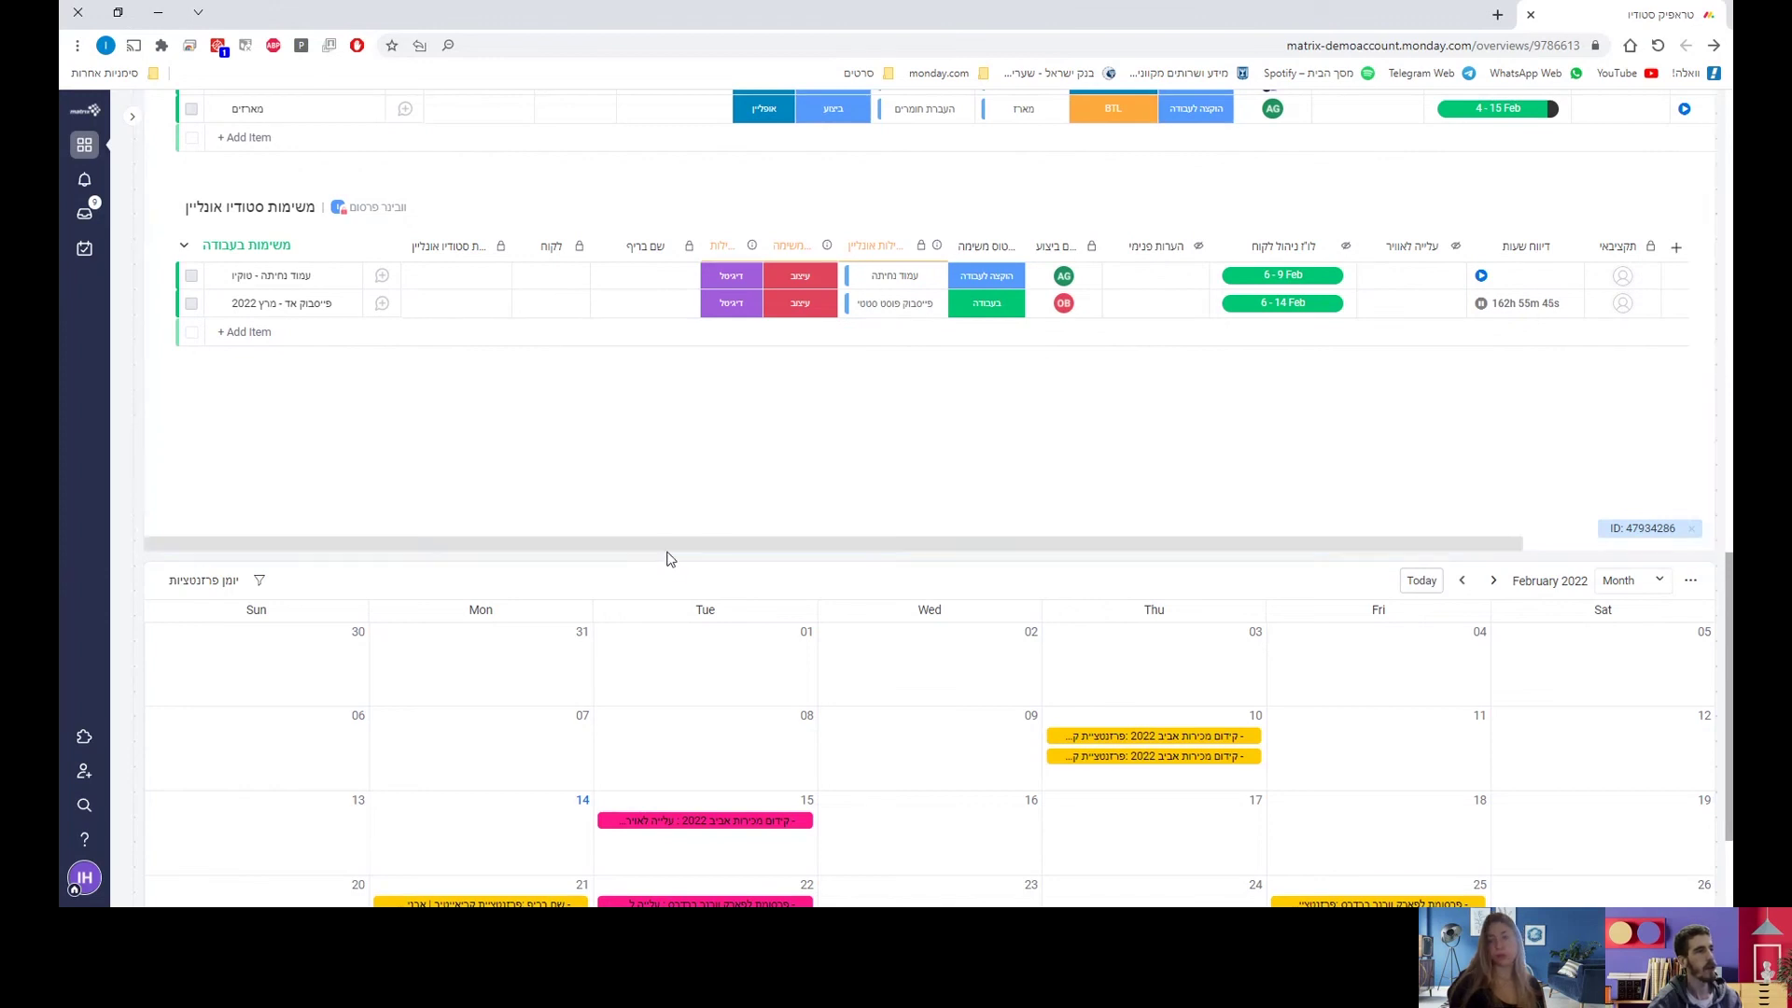
left_click_drag(684, 557, 448, 324)
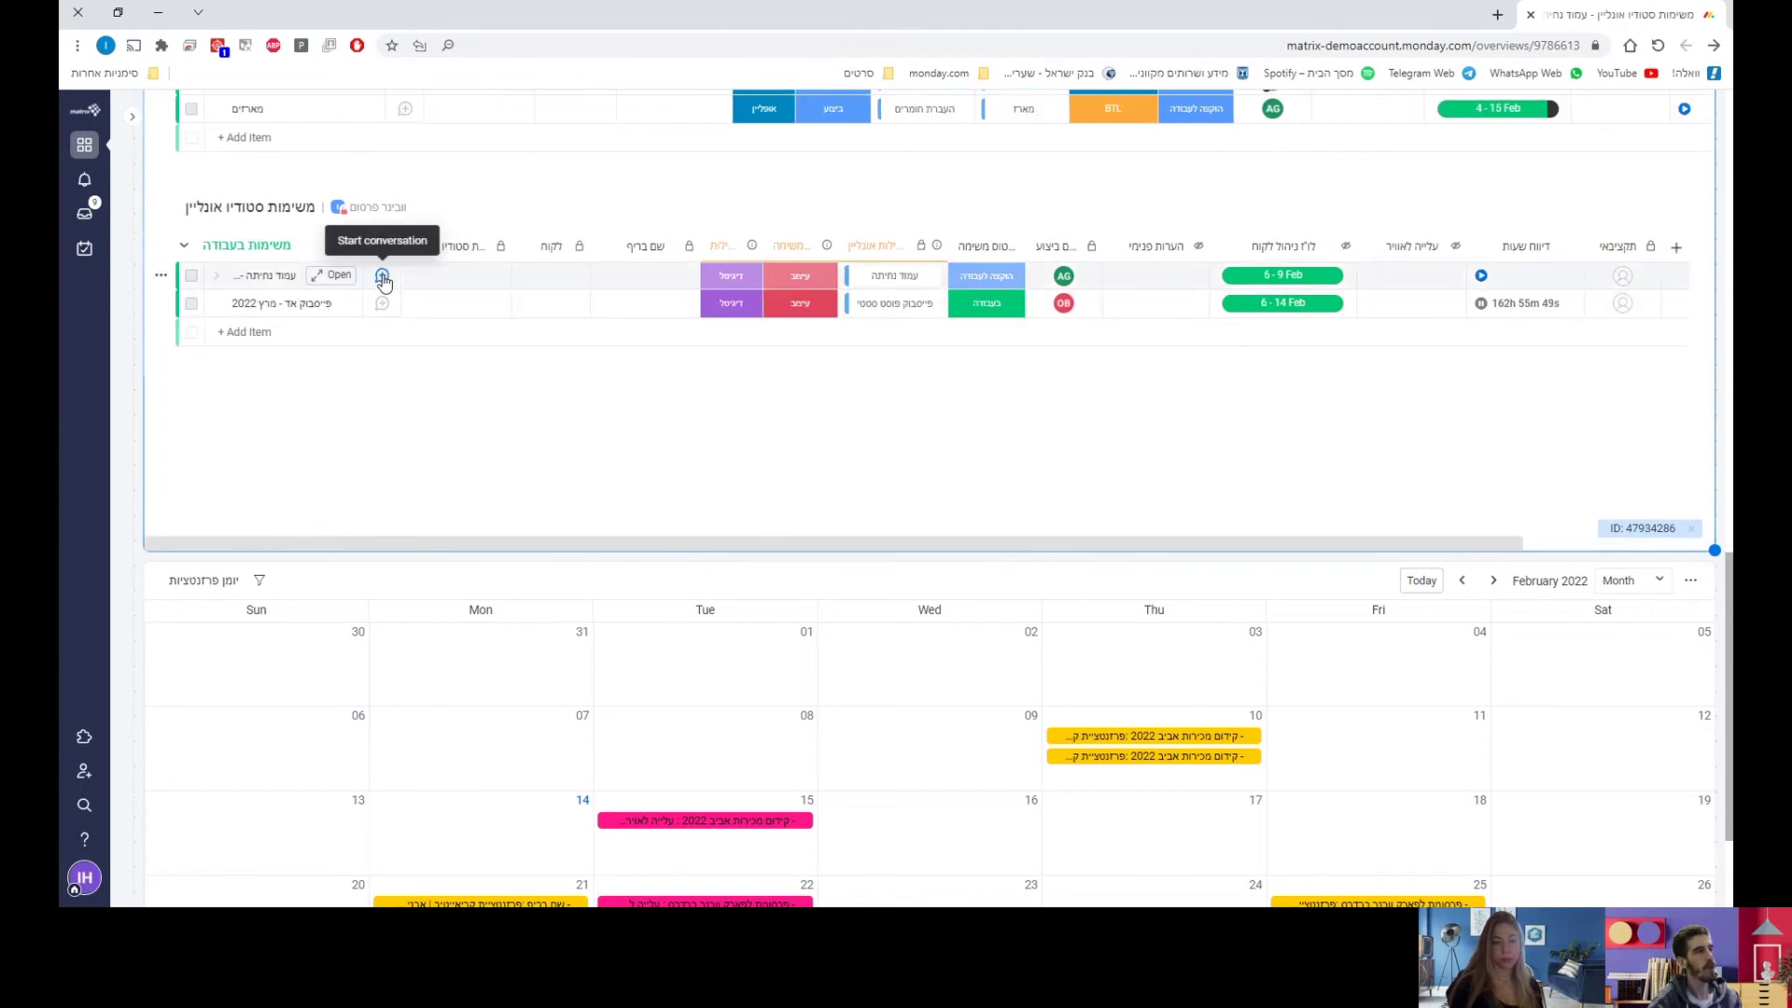
left_click(382, 276)
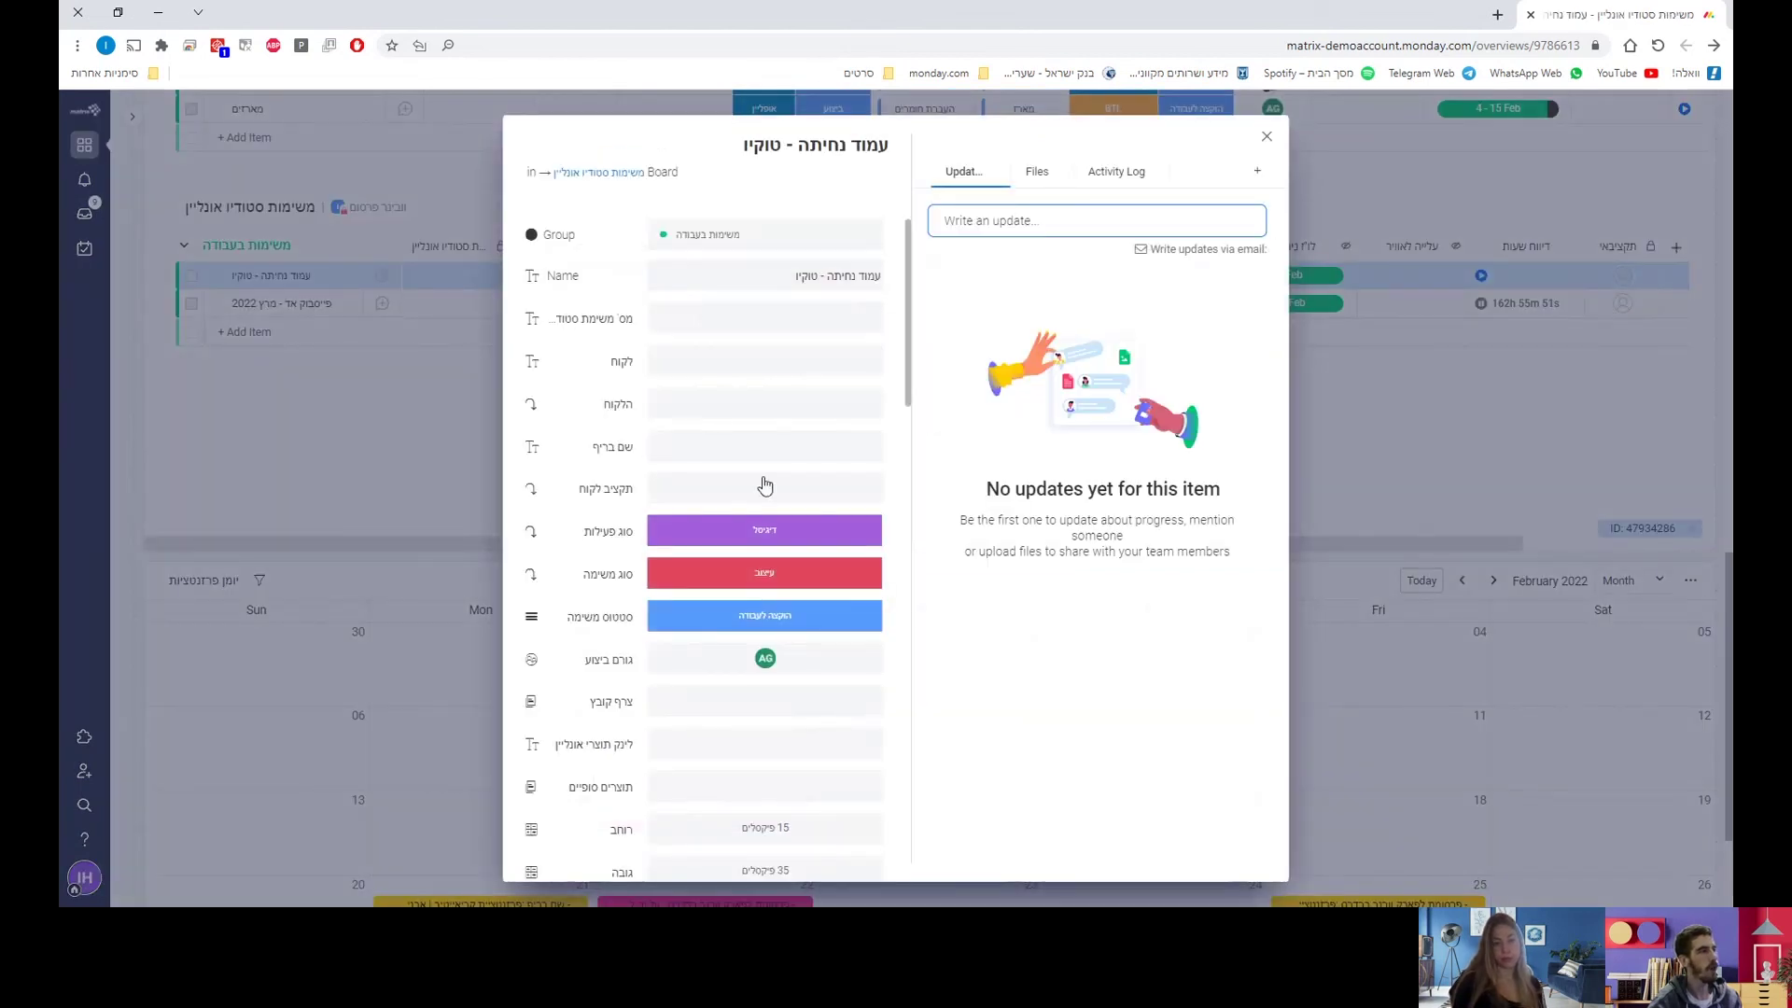
left_click(758, 702)
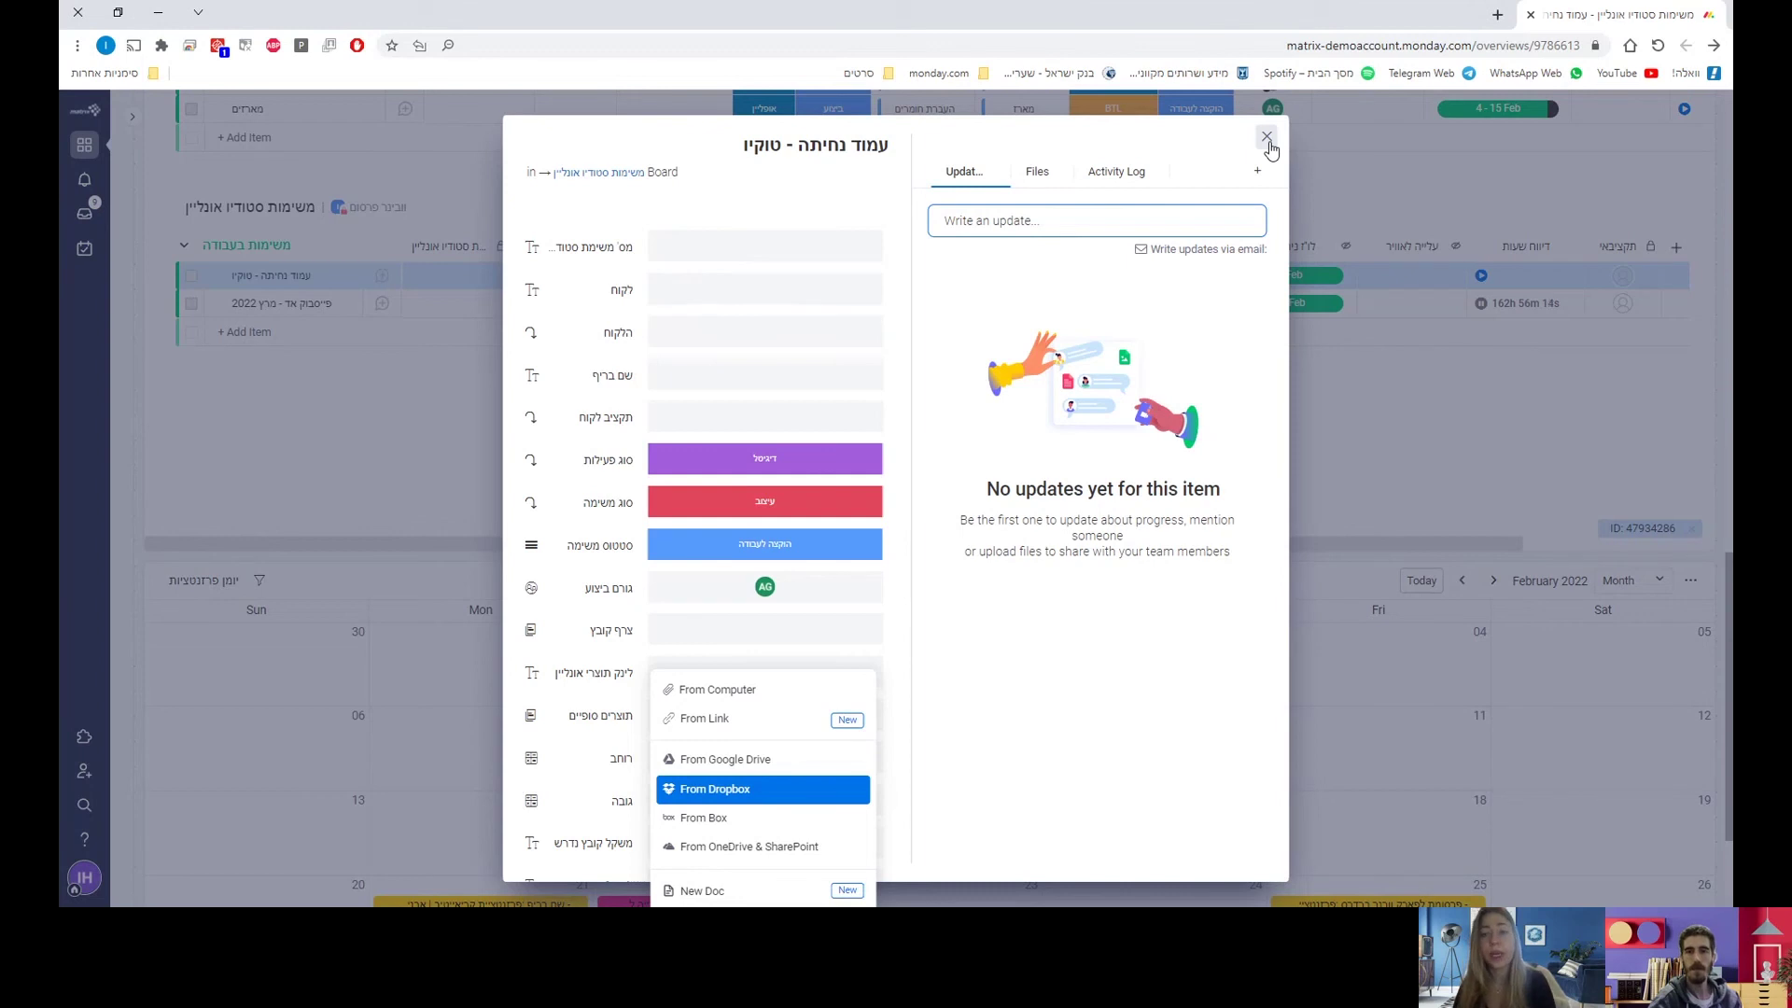
left_click(811, 555)
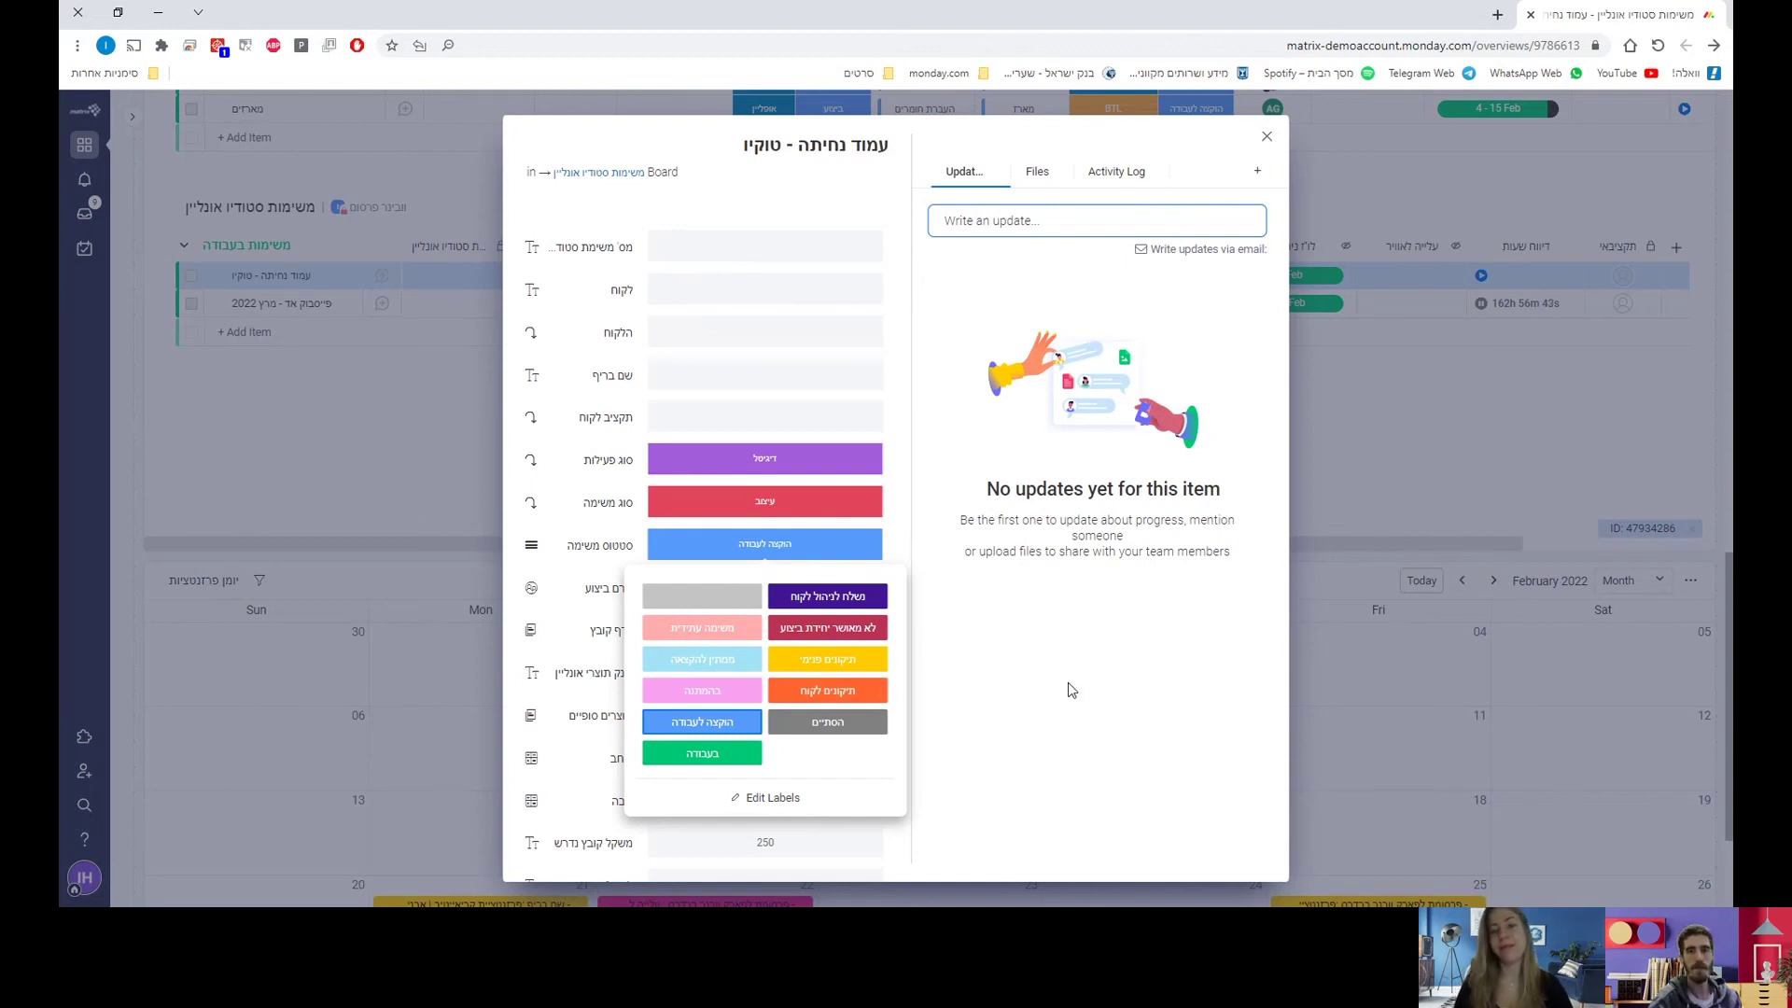
left_click(1267, 138)
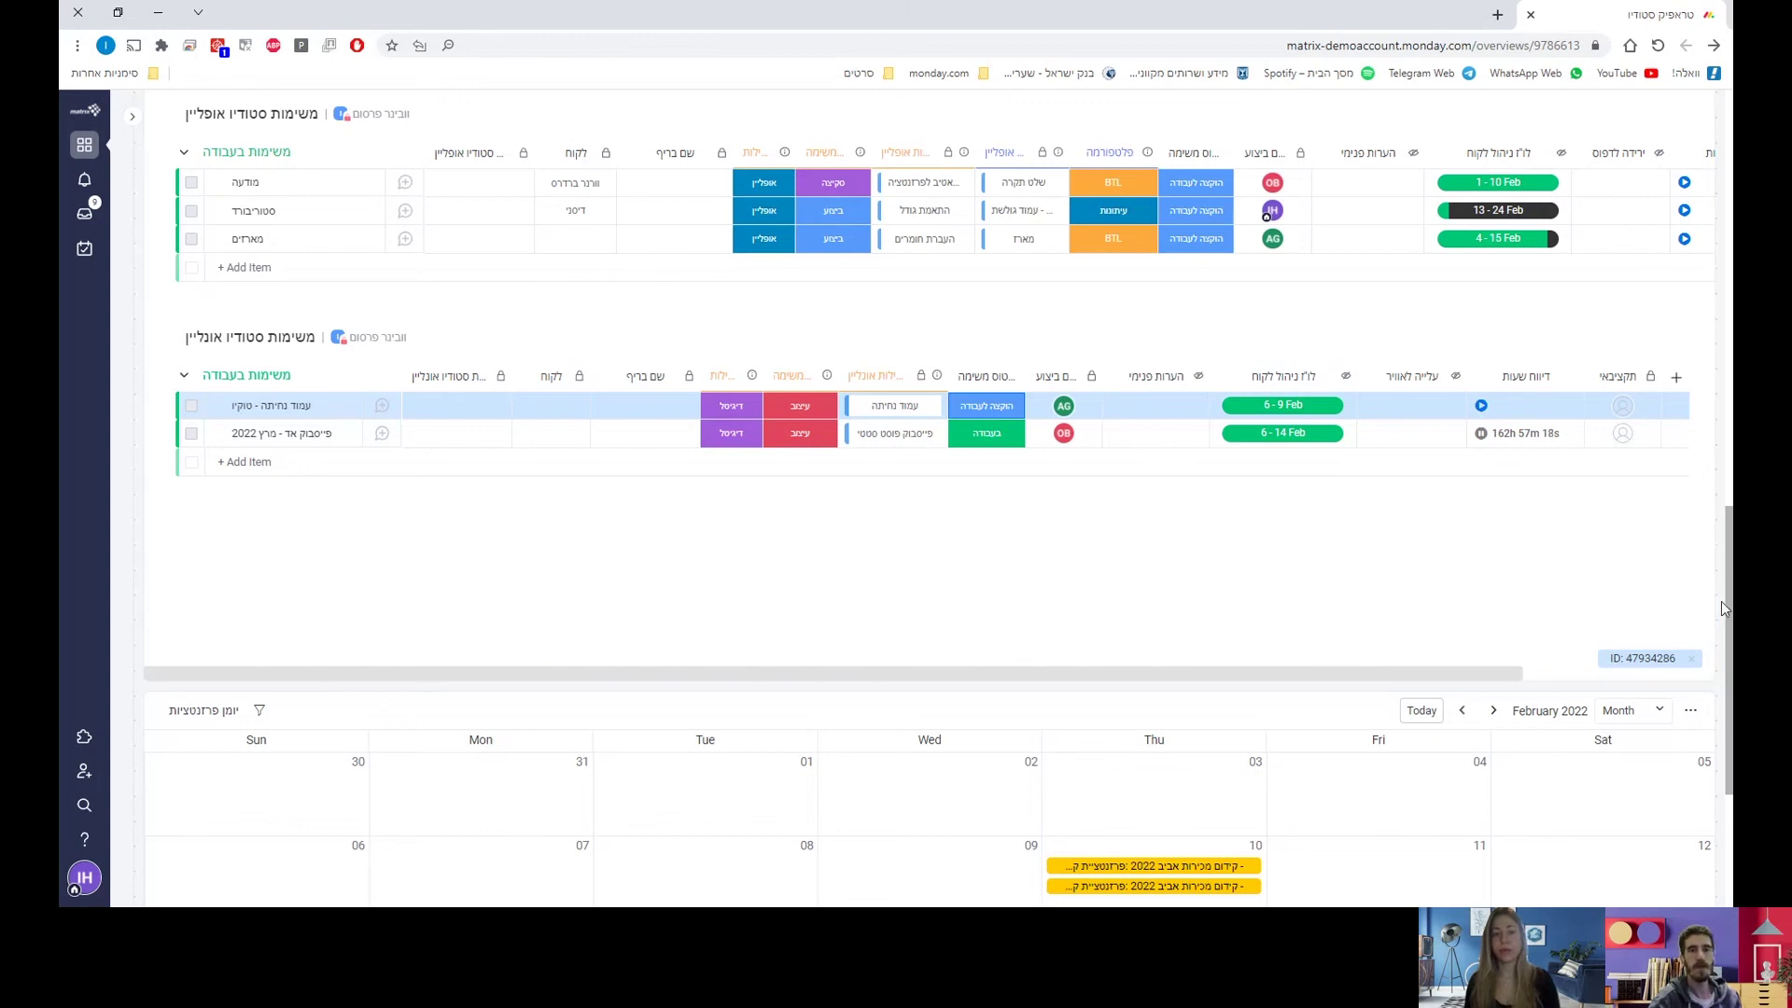
- Return to the client management department's "דשבורד ניהול לקוח" dashboard
scroll(1723, 609, "up", 3)
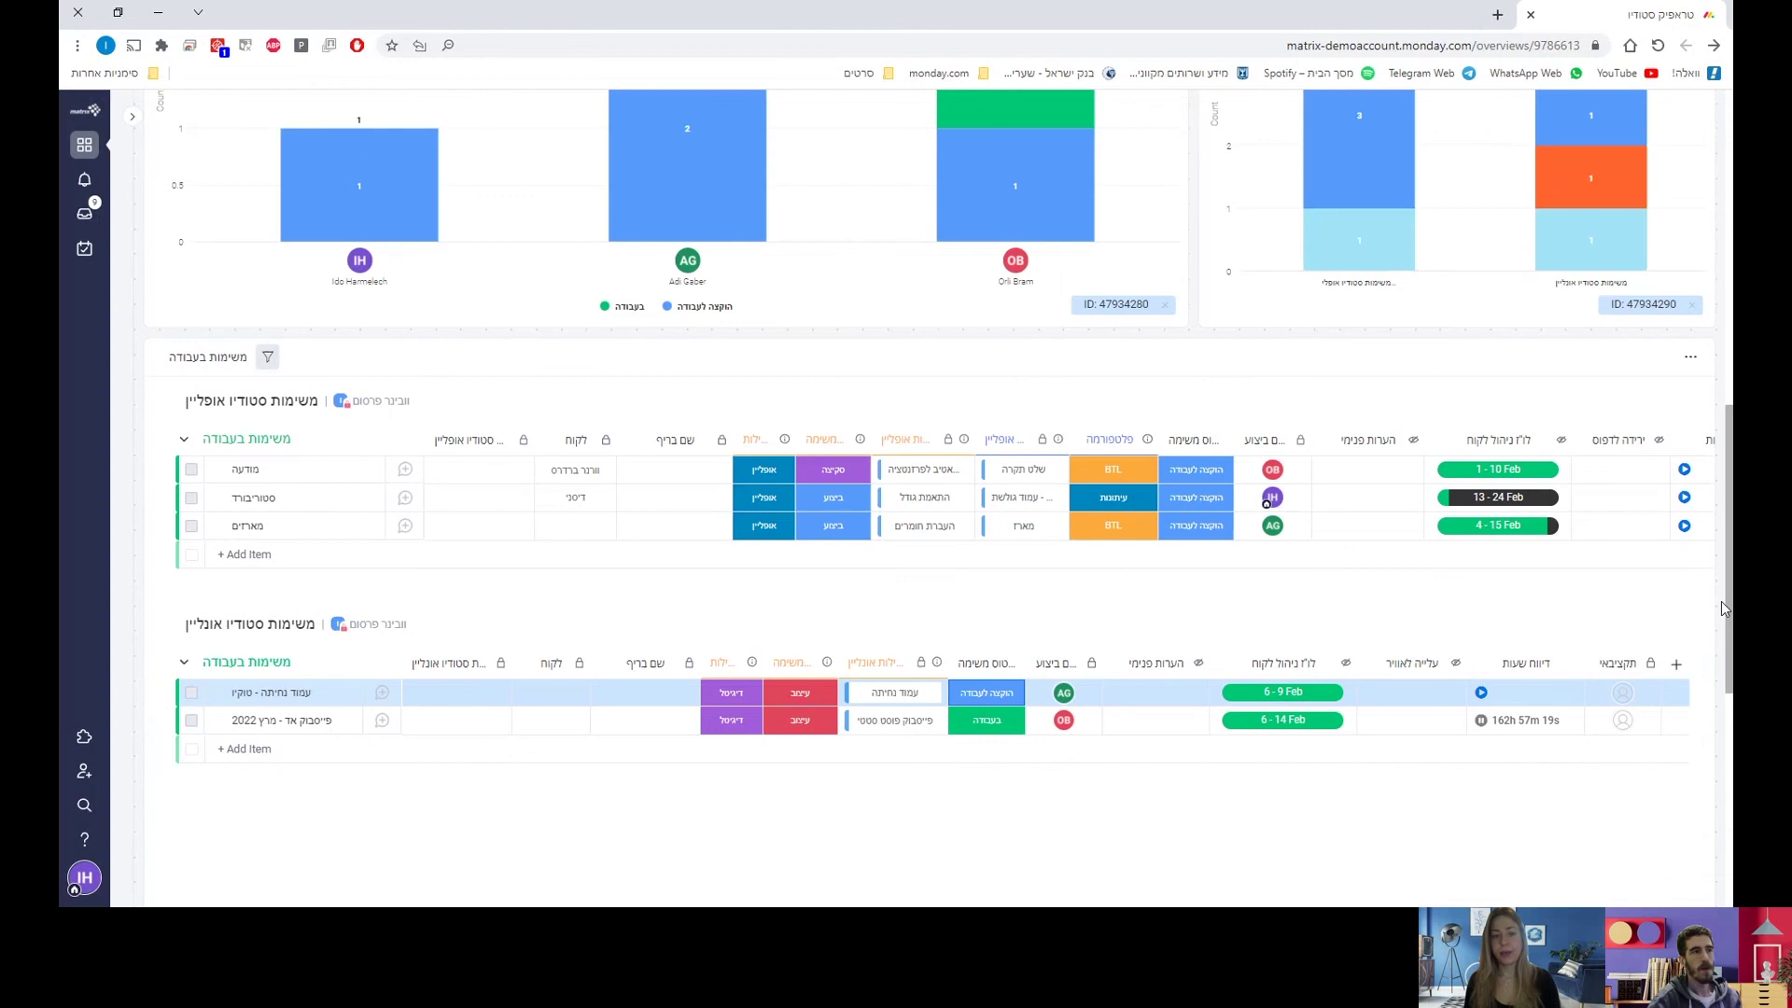
scroll(1722, 609, "up", 3)
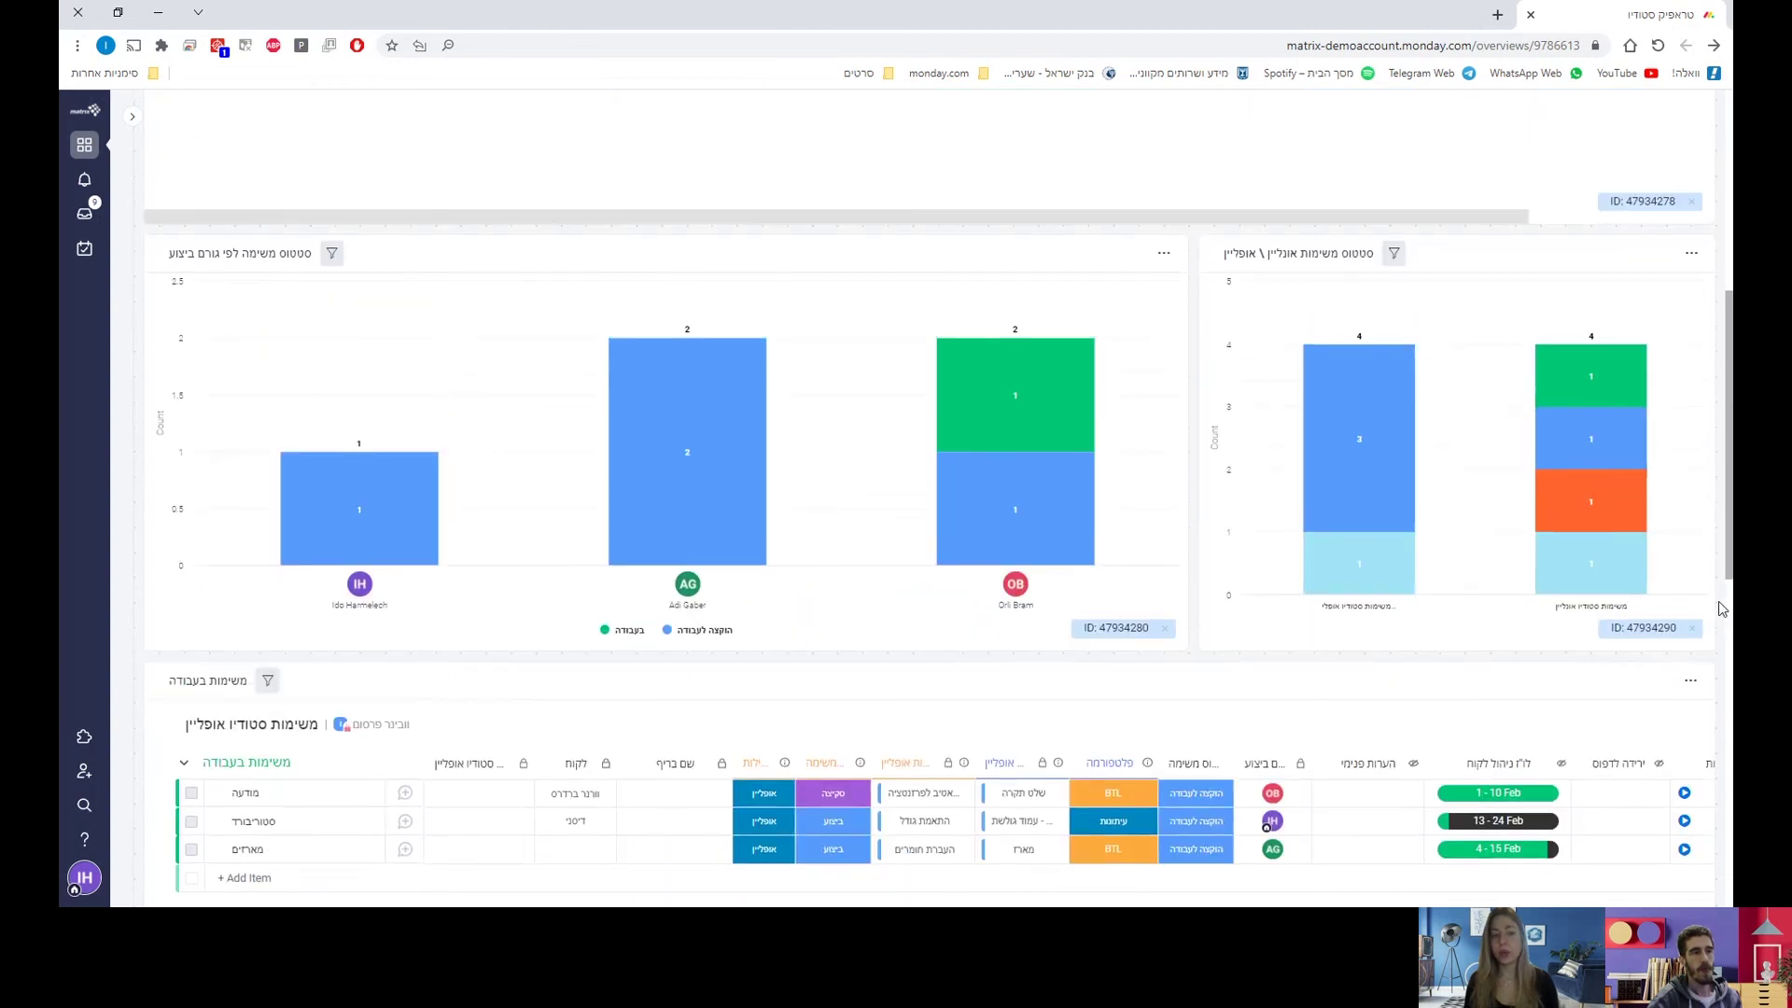
scroll(1723, 609, "up", 5)
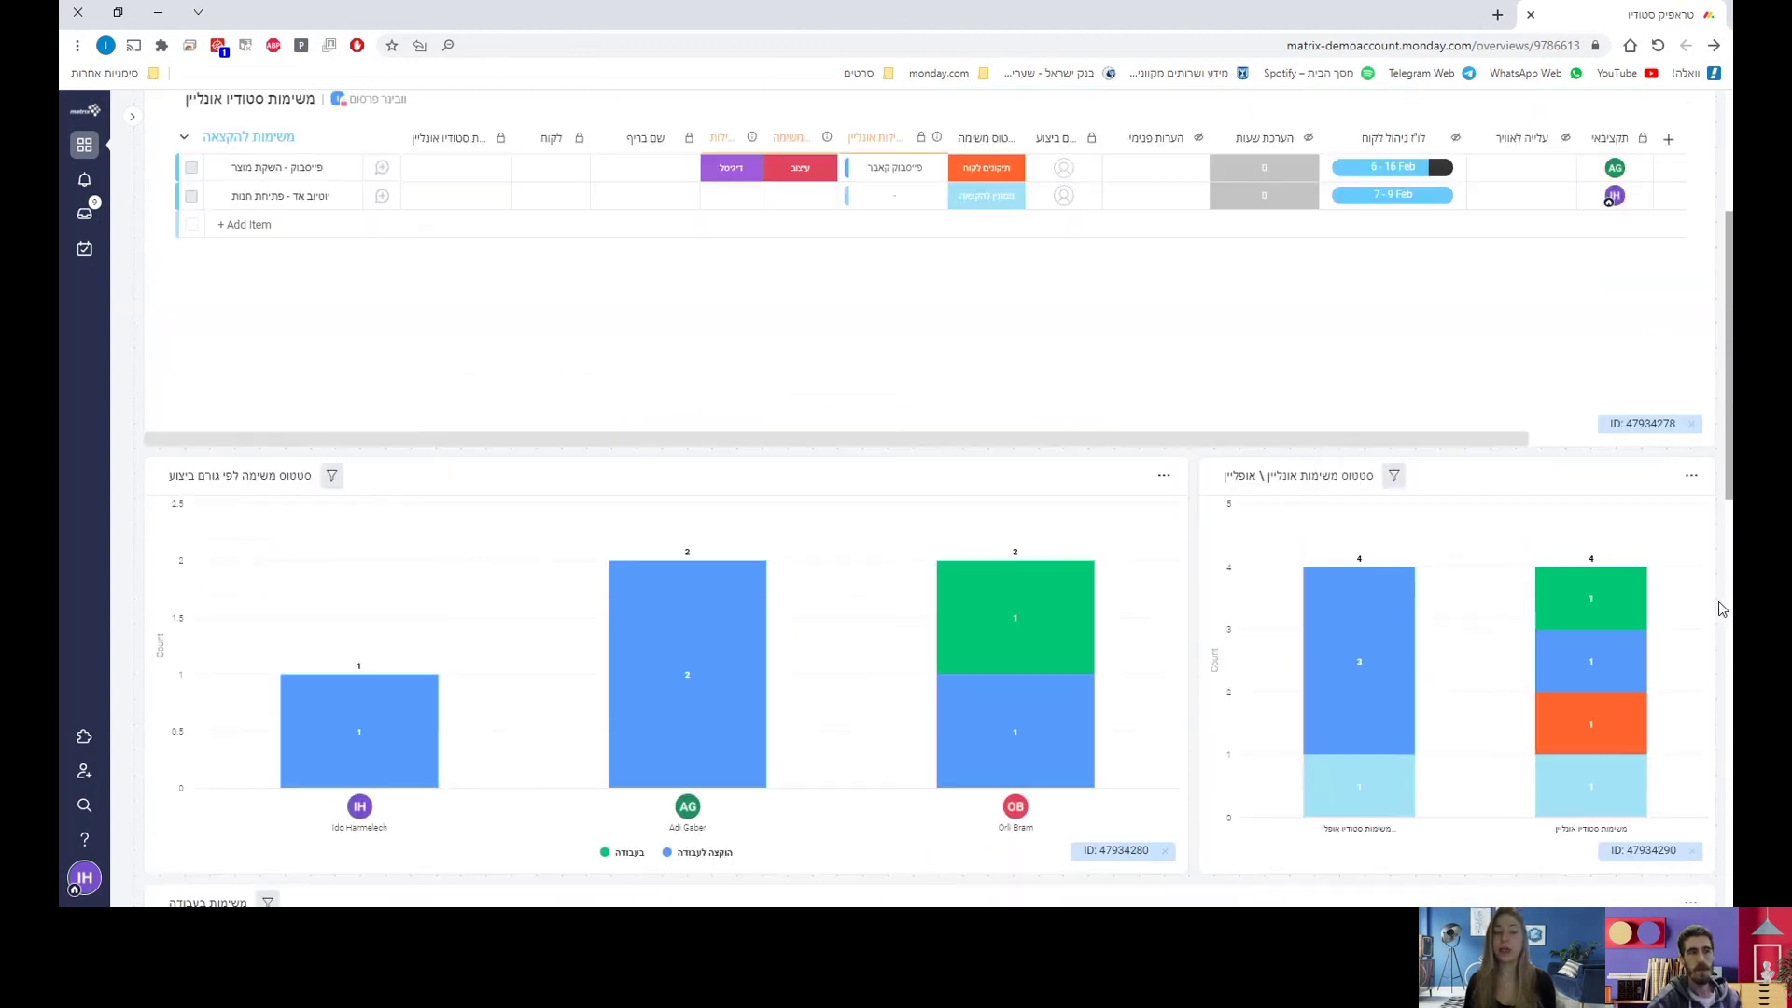
scroll(1723, 608, "up", 2)
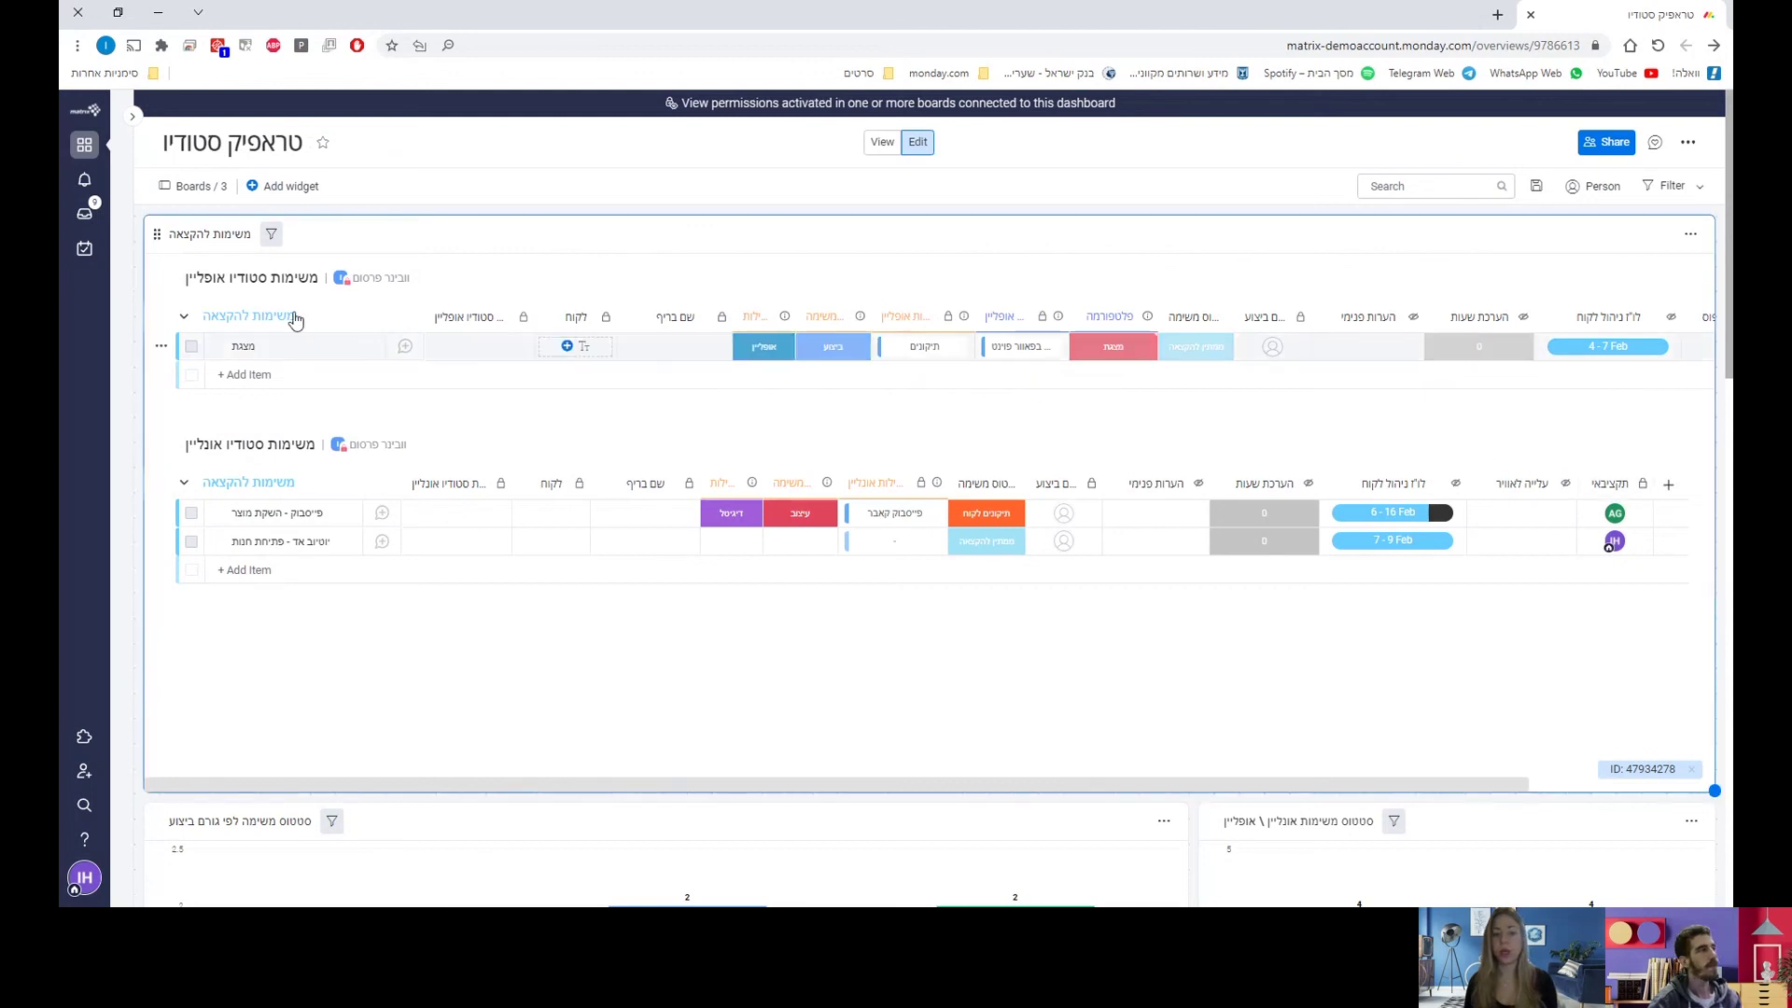
mouse_move(142, 191)
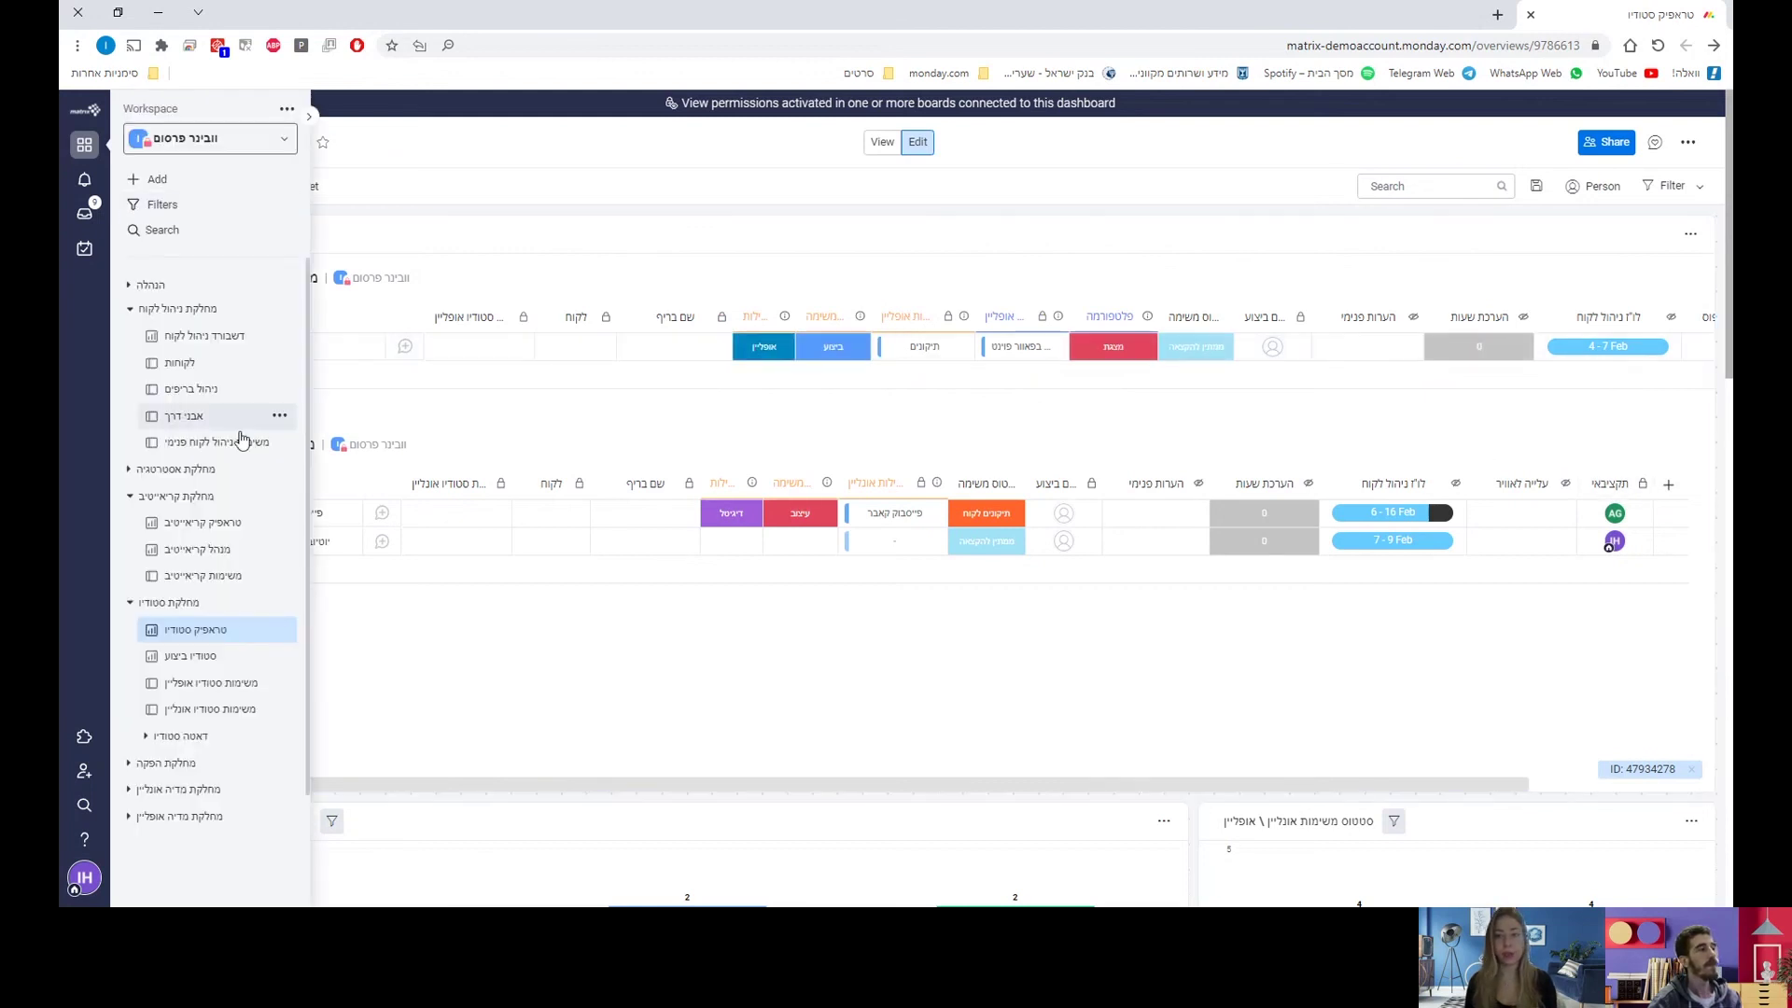
left_click(231, 350)
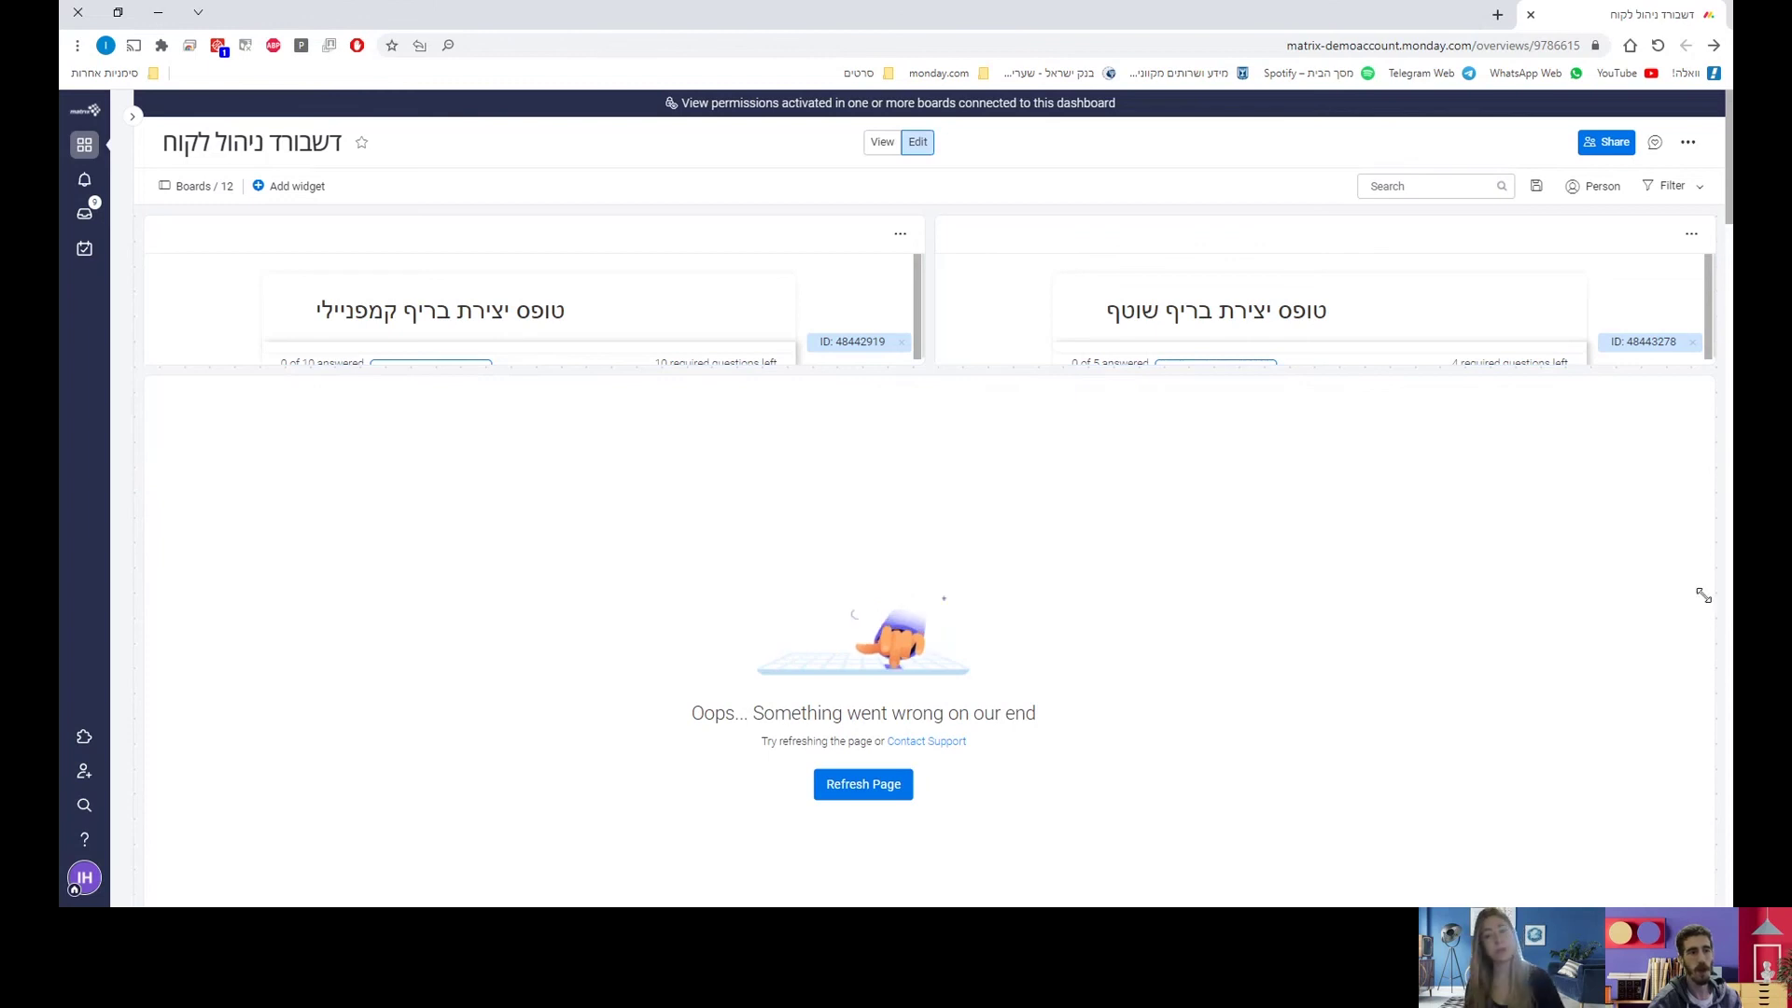
- Review the client management dashboard's briefs, presentation calendar and department task widgets down to the production request forms
scroll(1717, 597, "down", 5)
scroll(1720, 602, "down", 8)
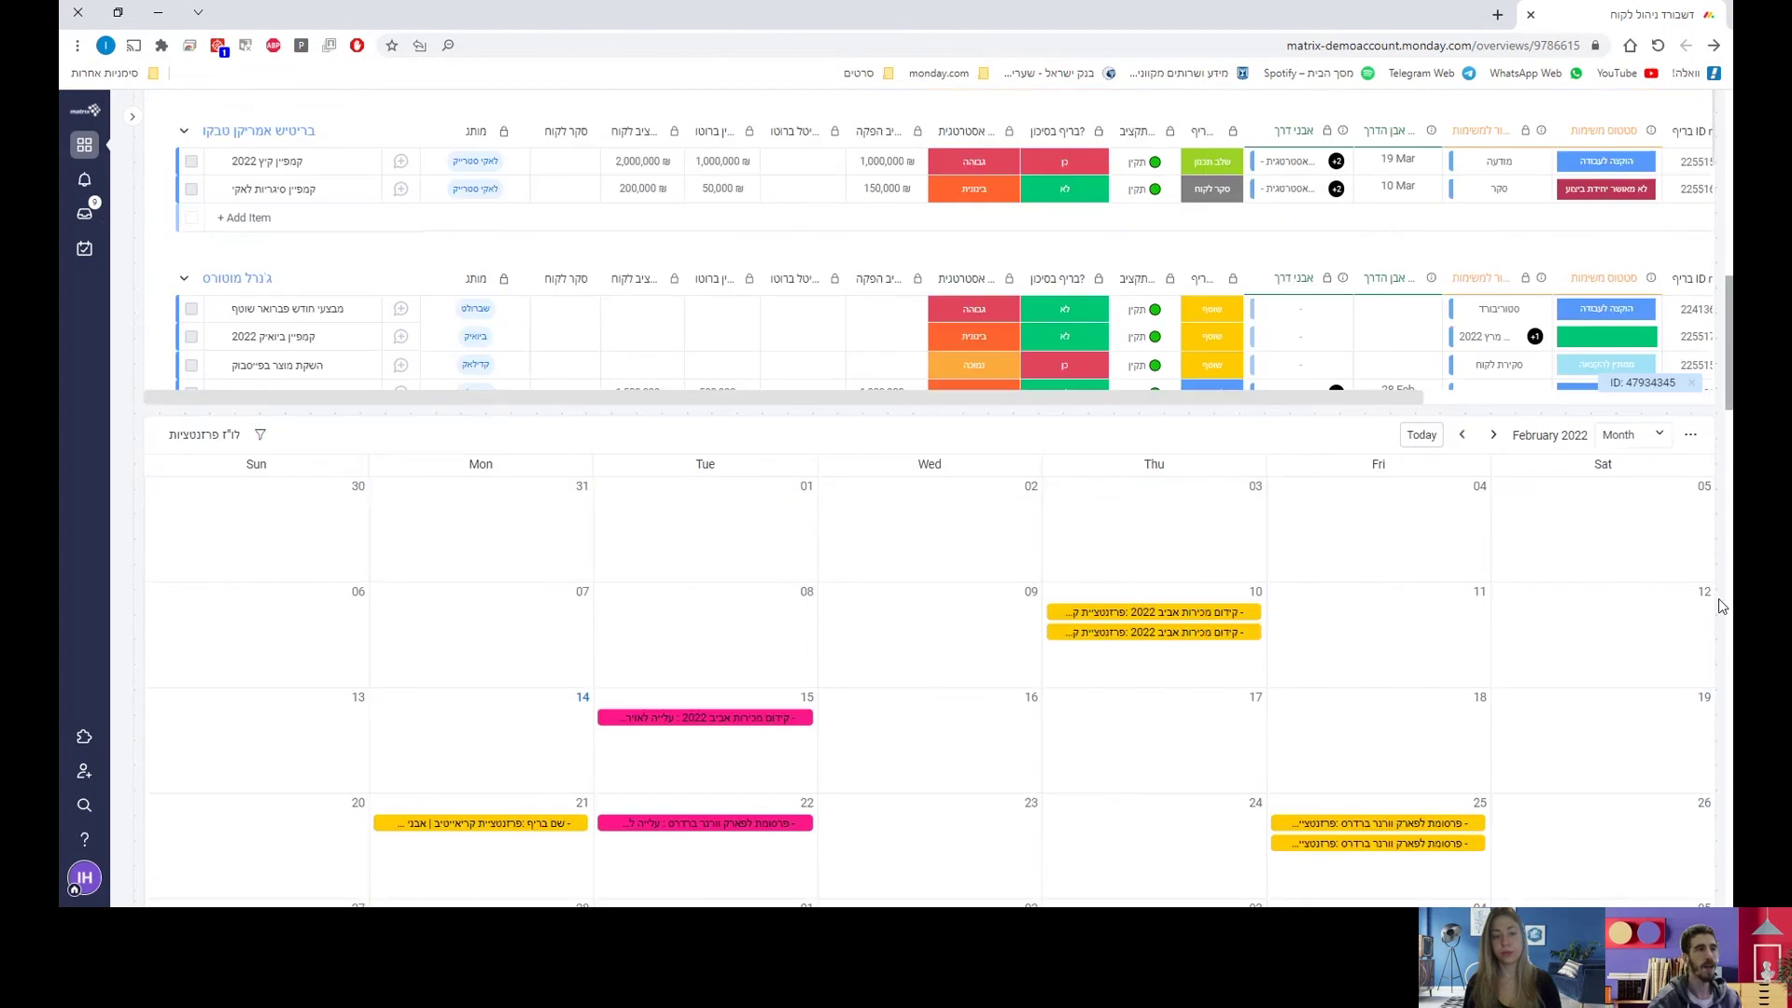
scroll(1720, 605, "down", 2)
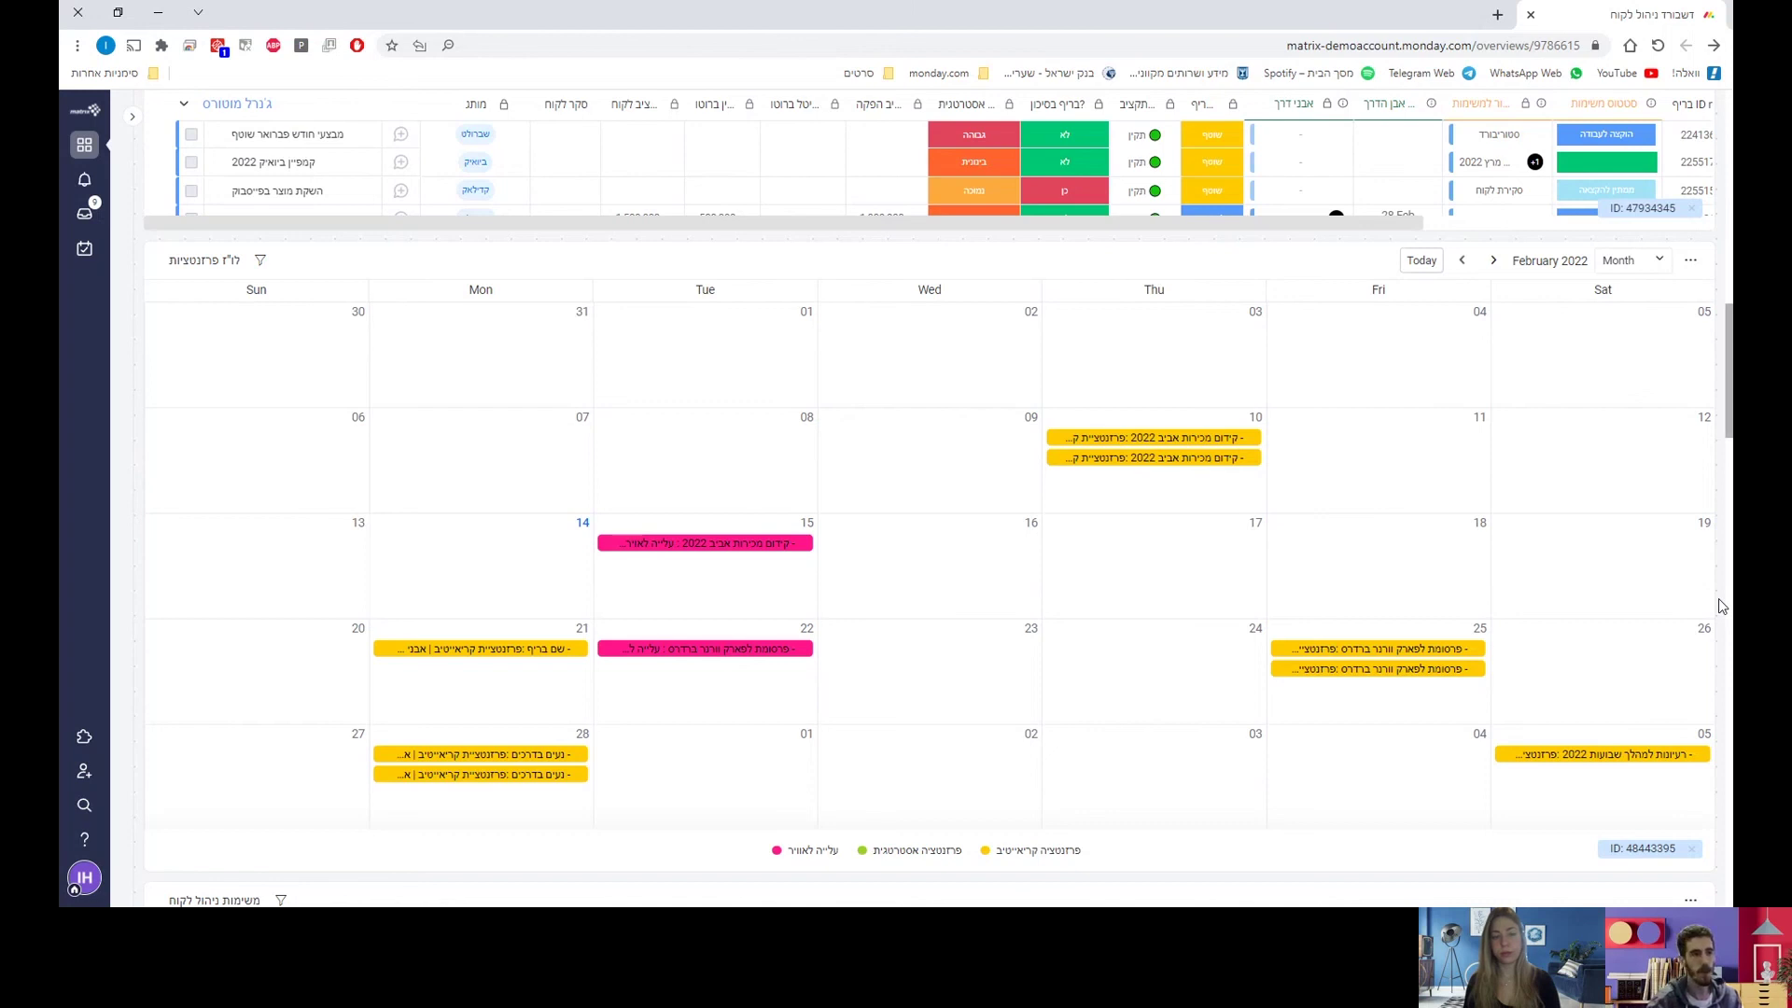
scroll(1718, 602, "down", 5)
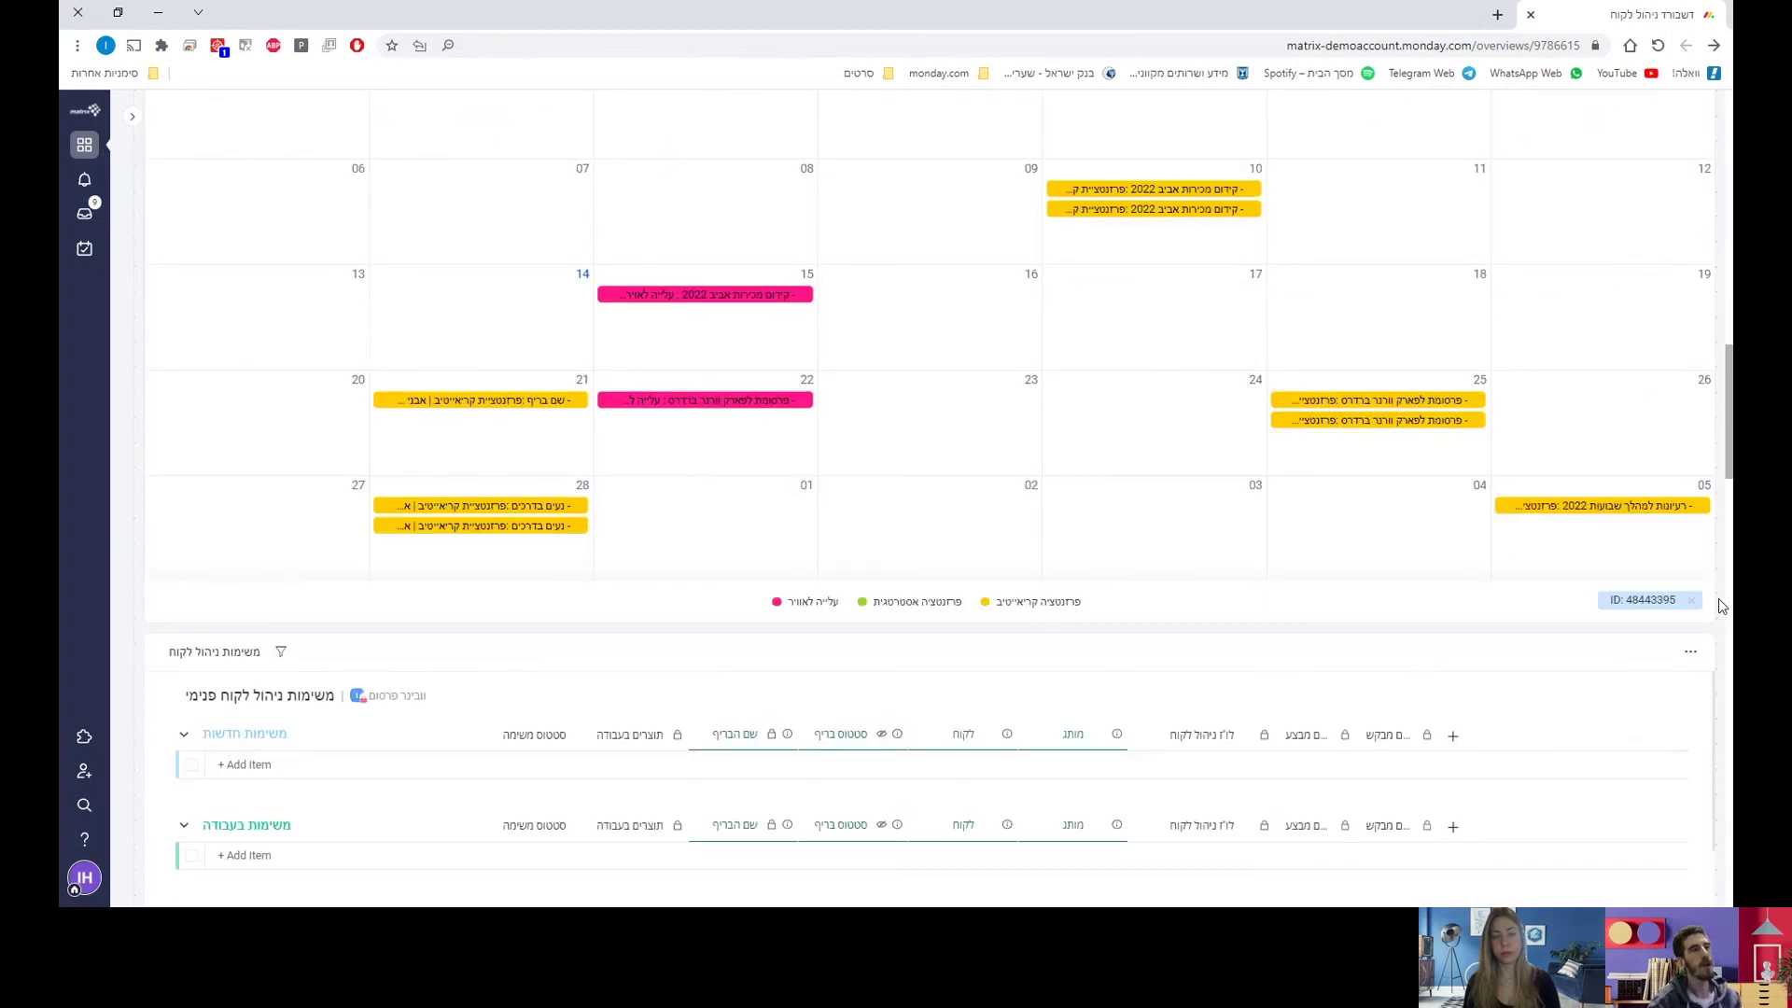
scroll(1722, 606, "down", 15)
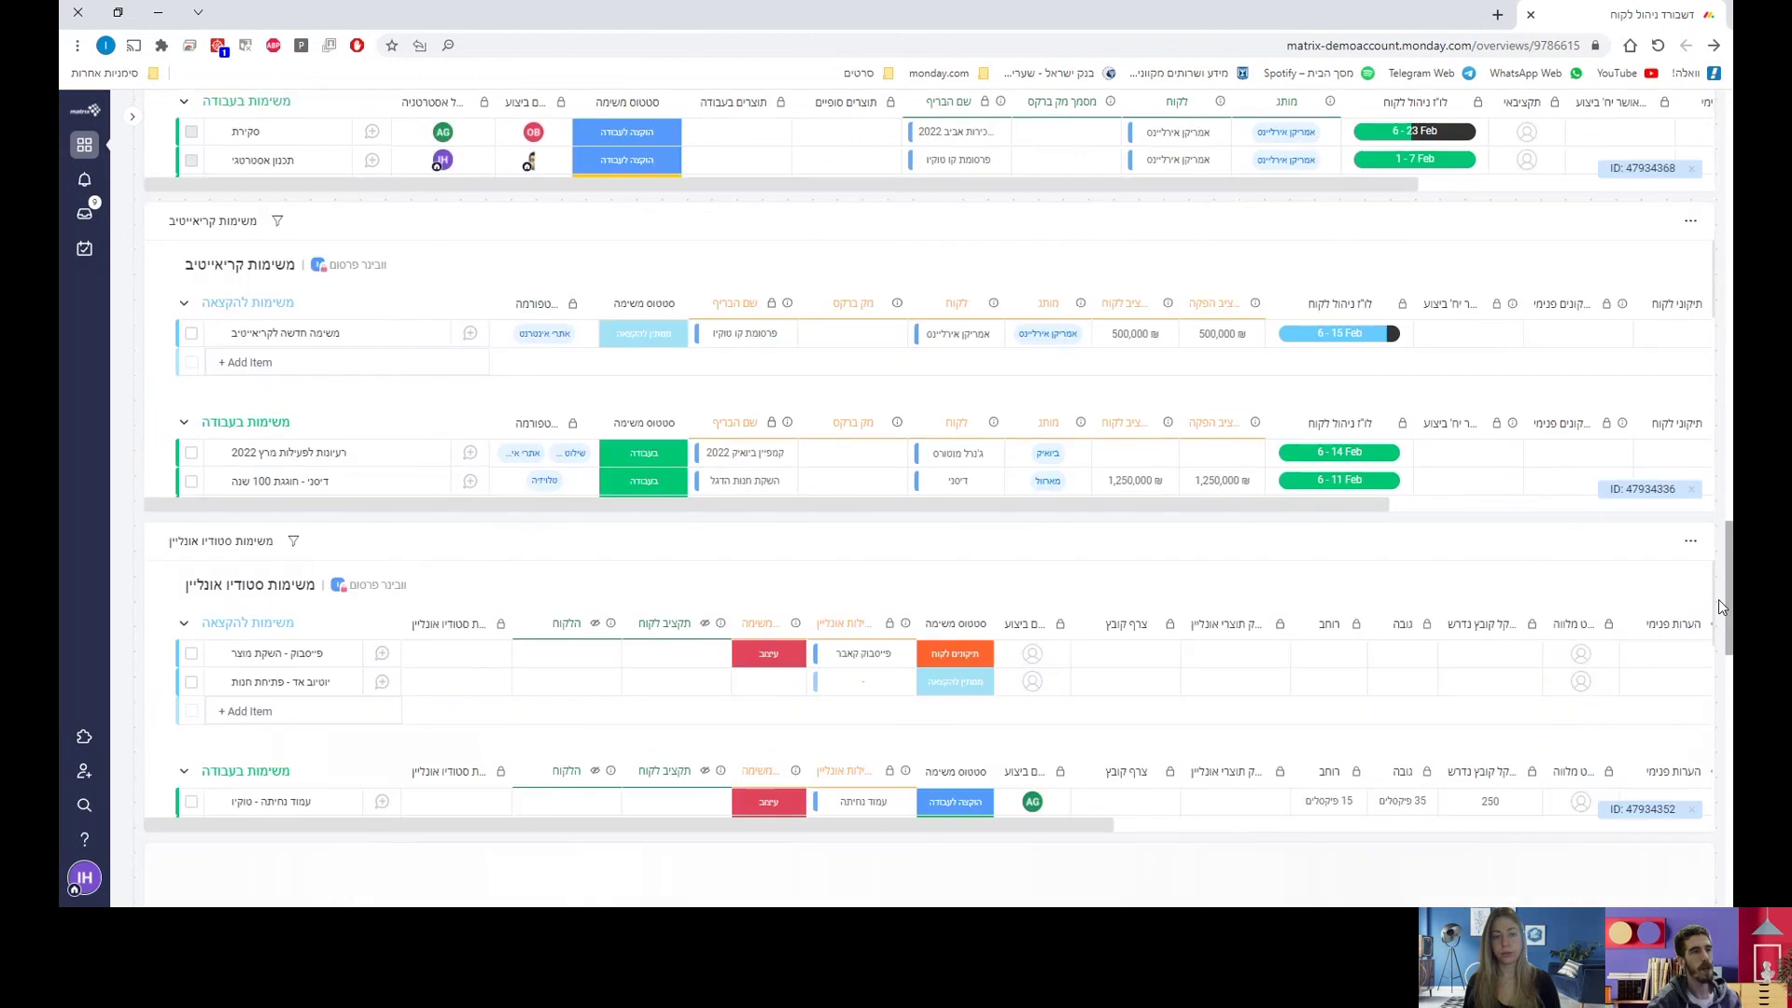
scroll(1722, 607, "down", 5)
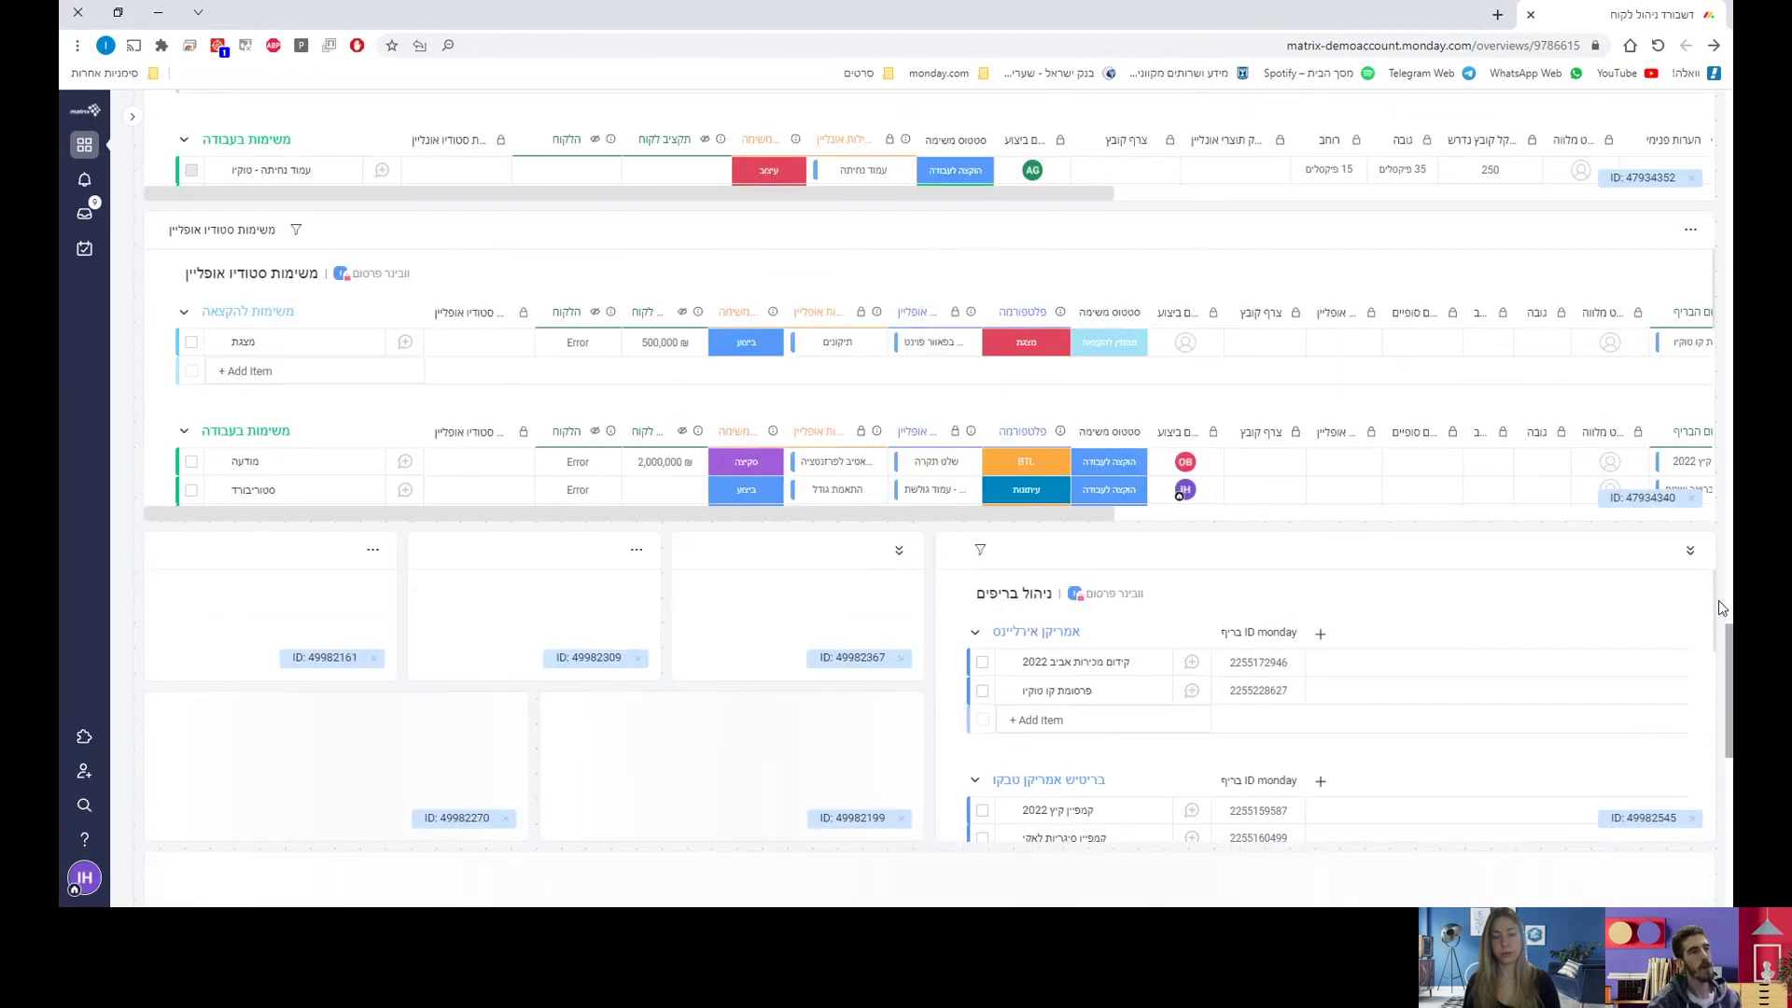
scroll(1721, 607, "down", 1)
scroll(1722, 608, "down", 1)
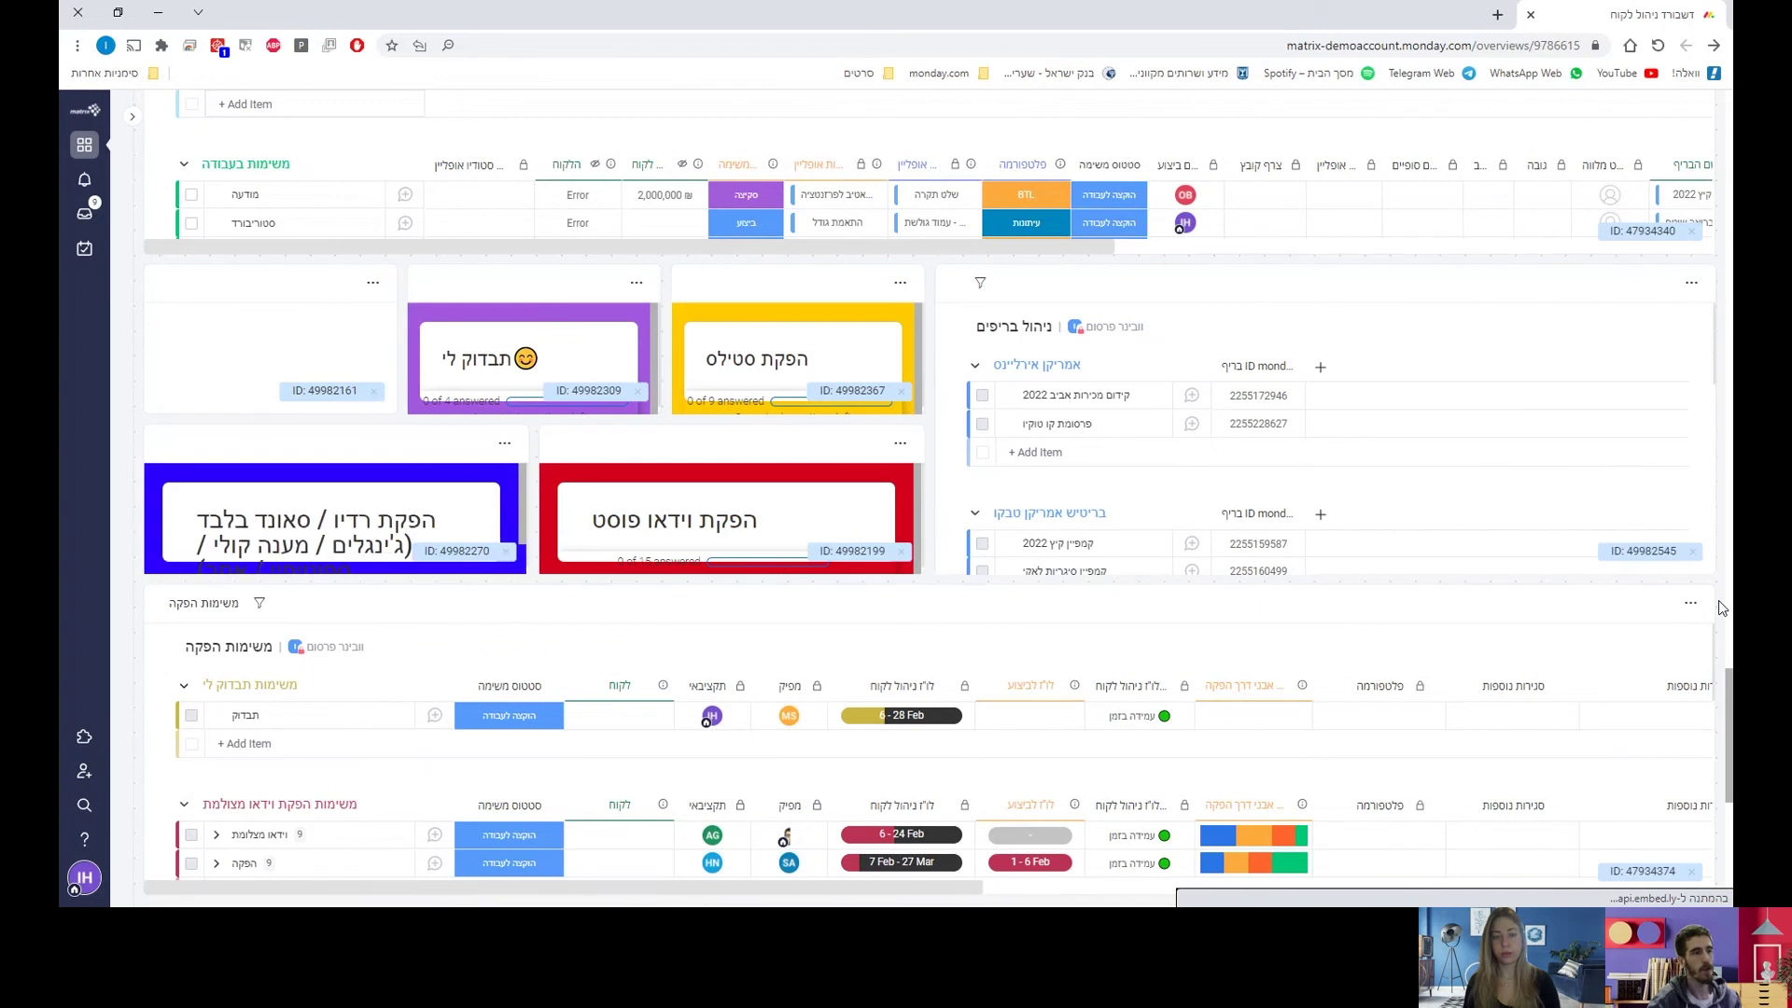
- Examine the "משימות הפקה" widget and check the subitems of the filmed video production task "וידאו מצולמות"
scroll(1721, 607, "down", 1)
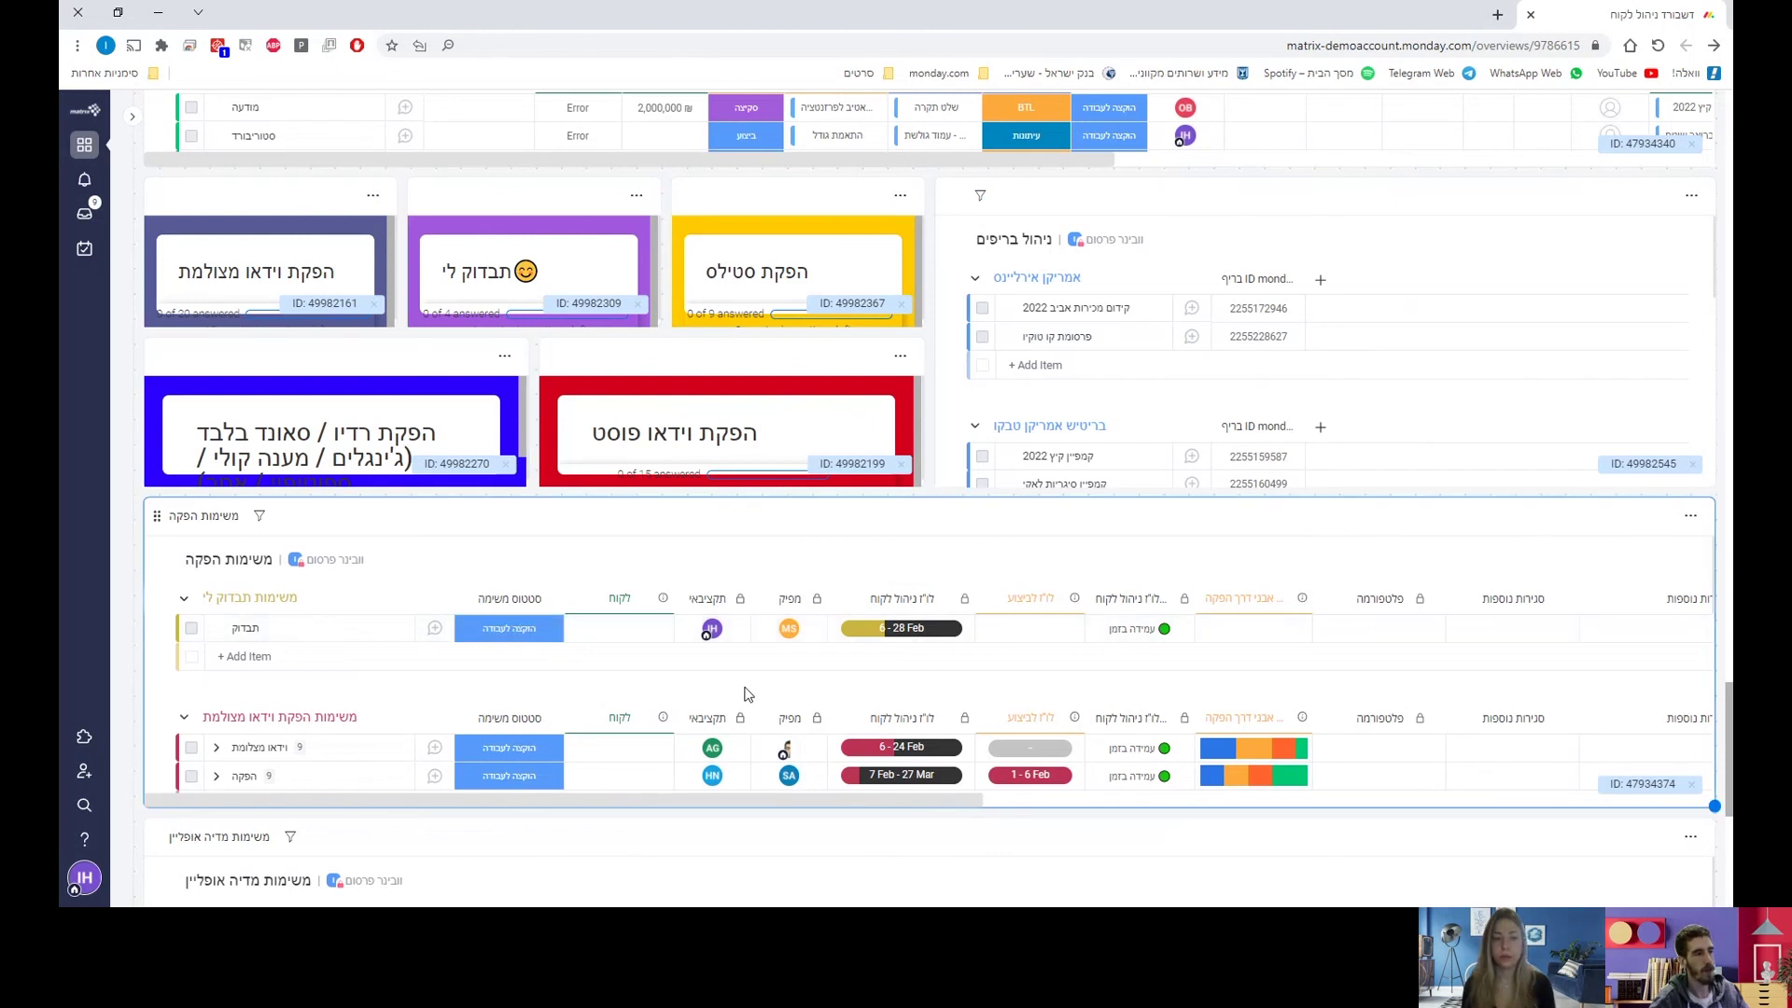
scroll(606, 686, "down", 1)
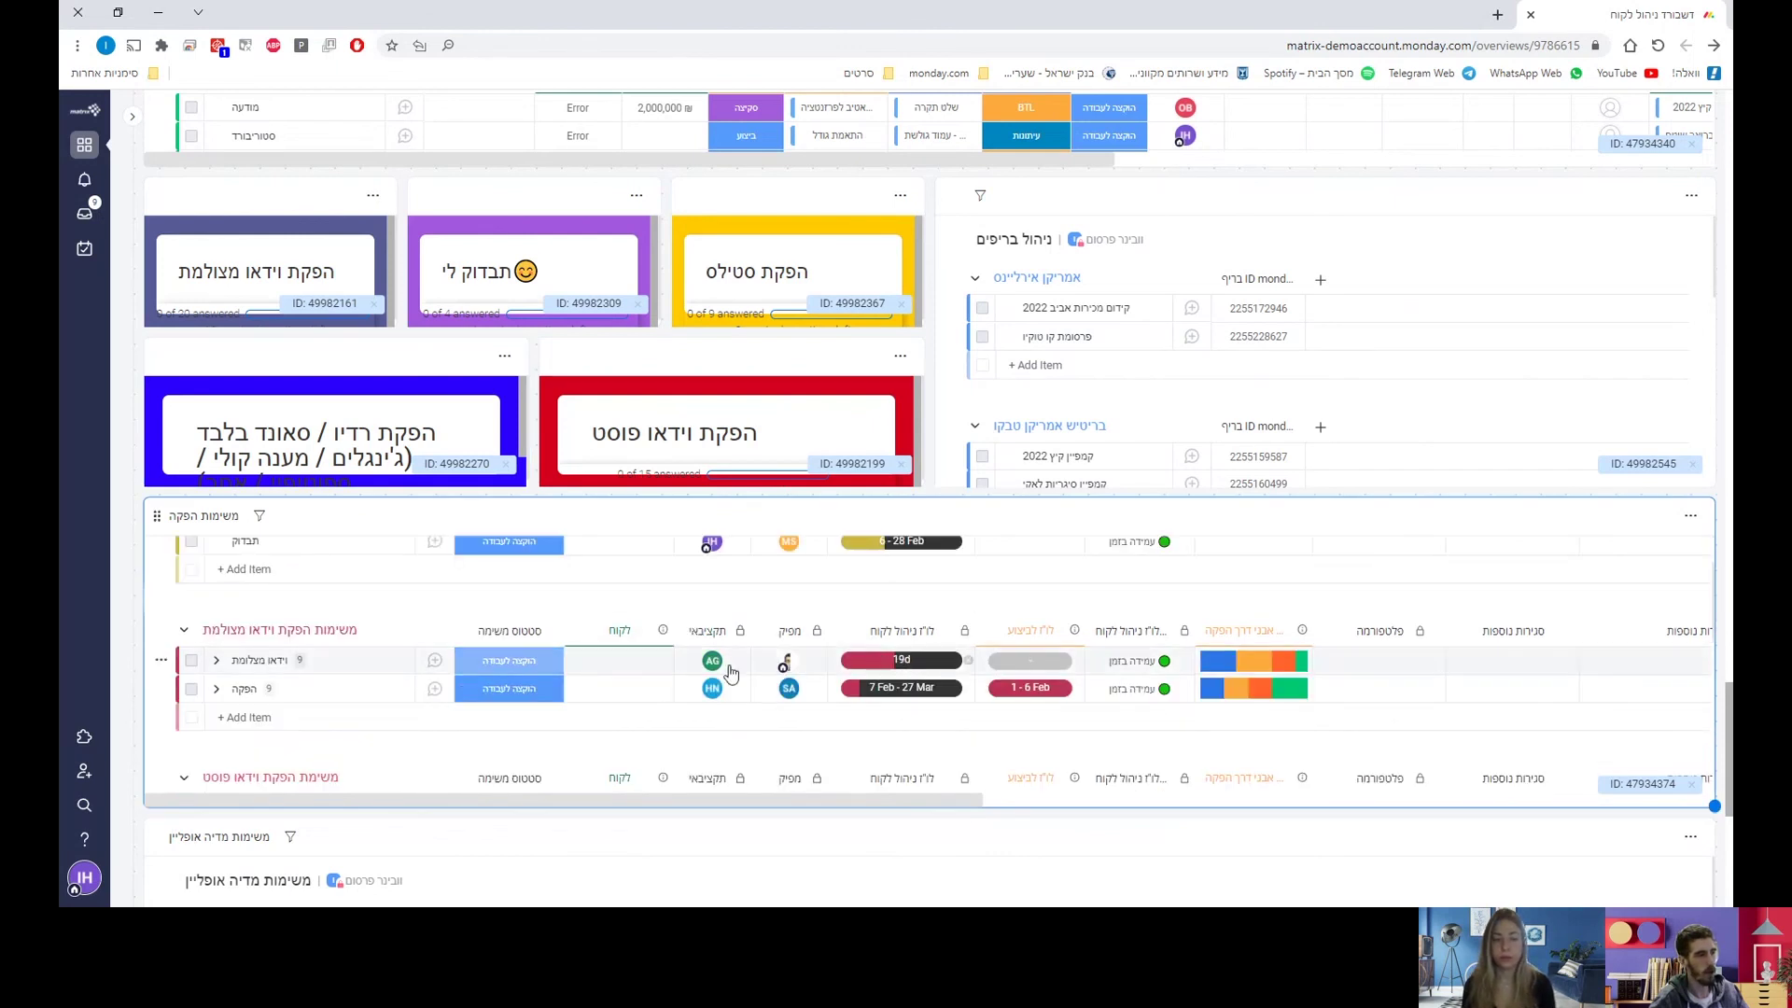
left_click(215, 660)
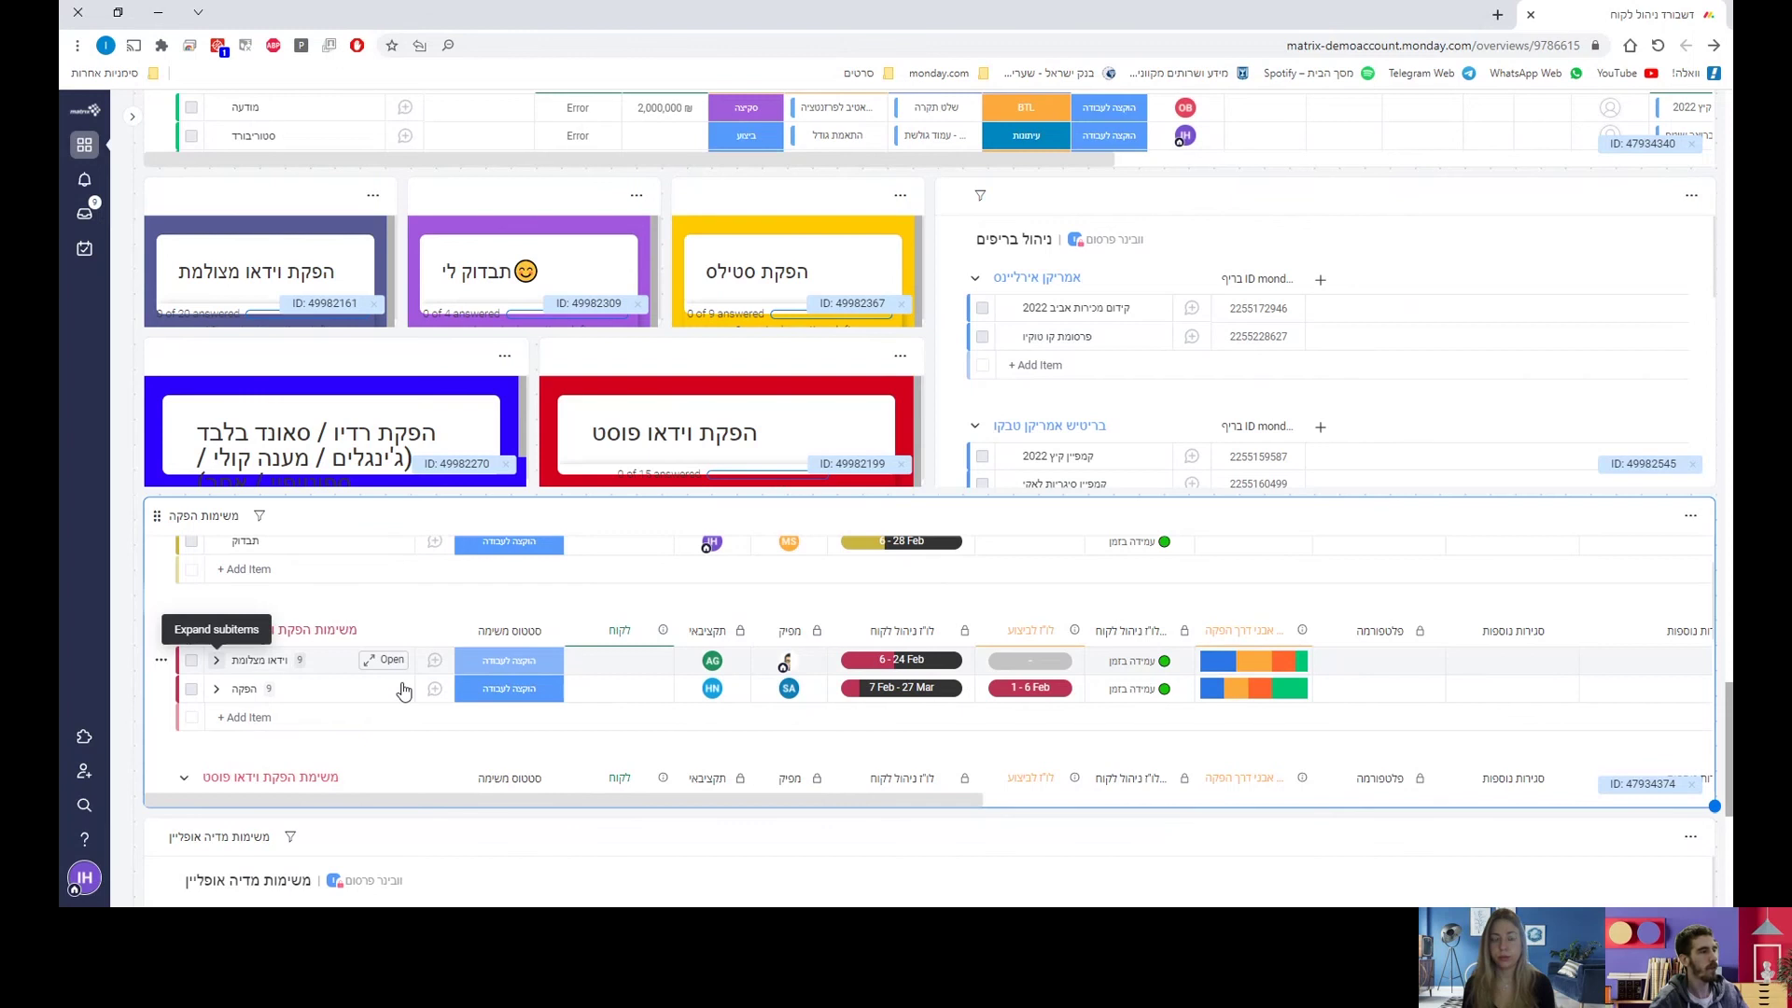
scroll(330, 751, "down", 1)
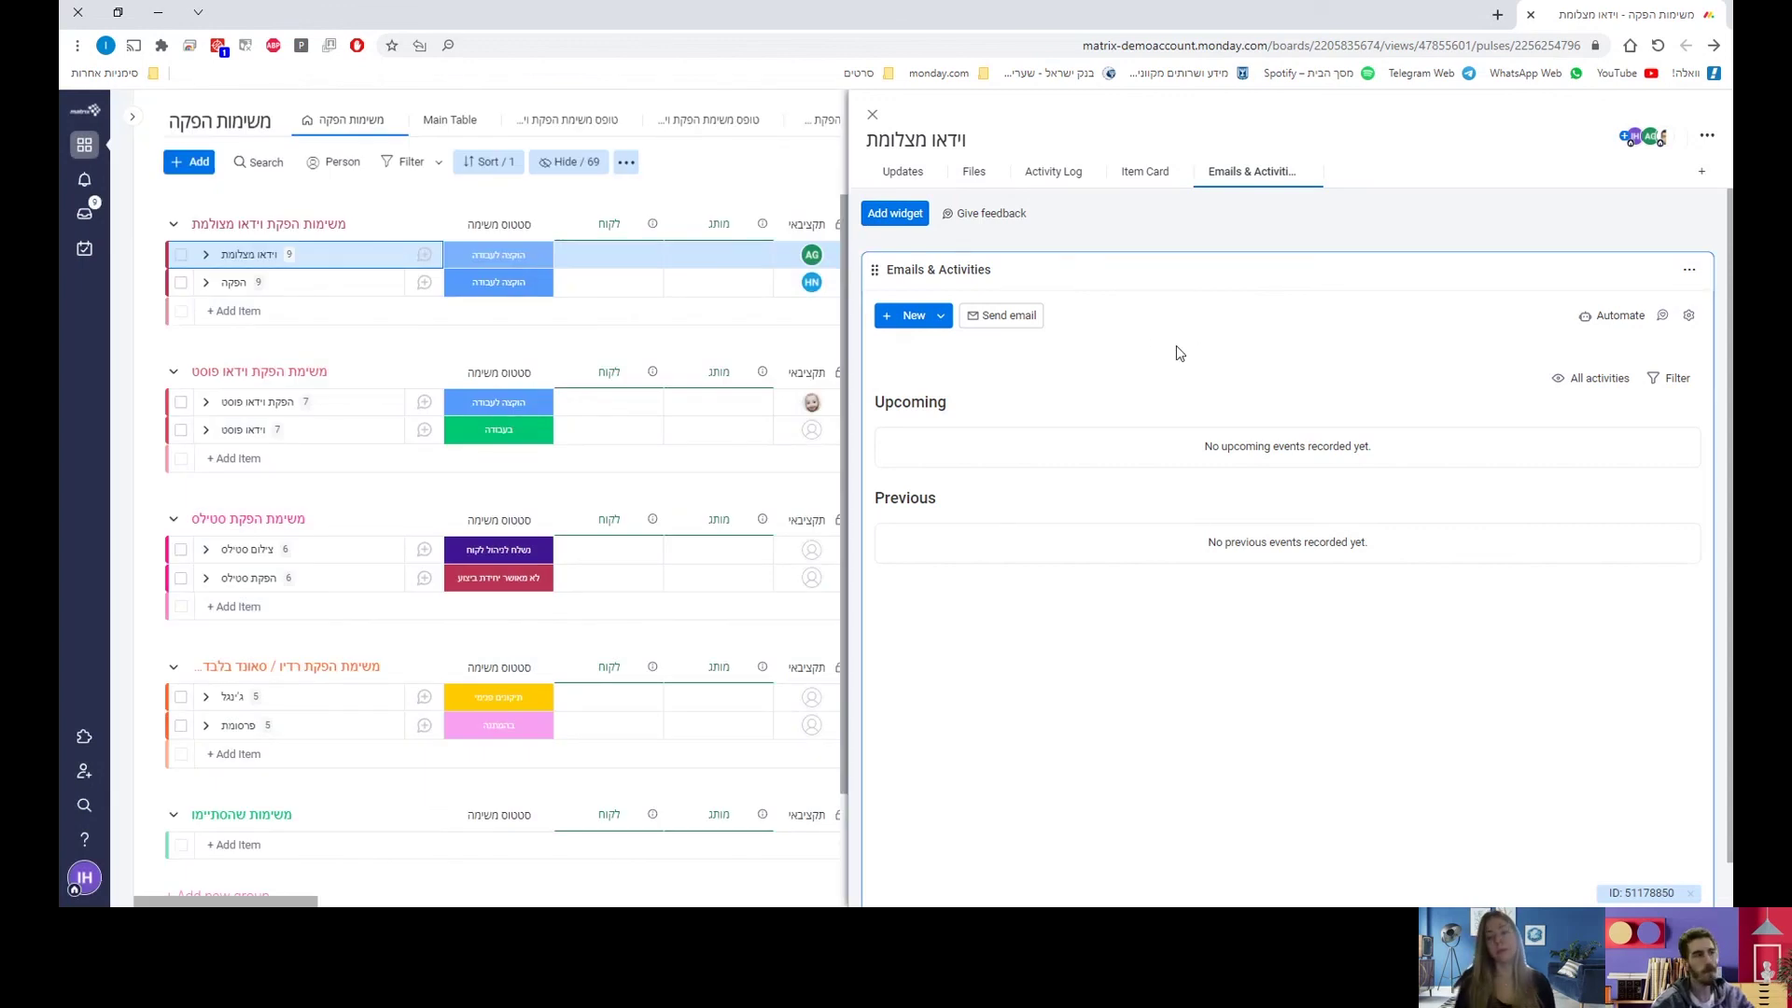
- Start an email from "וידאו מצולמות", view its autopopulate fields and file attachment sources, and close the item without sending
left_click(1015, 319)
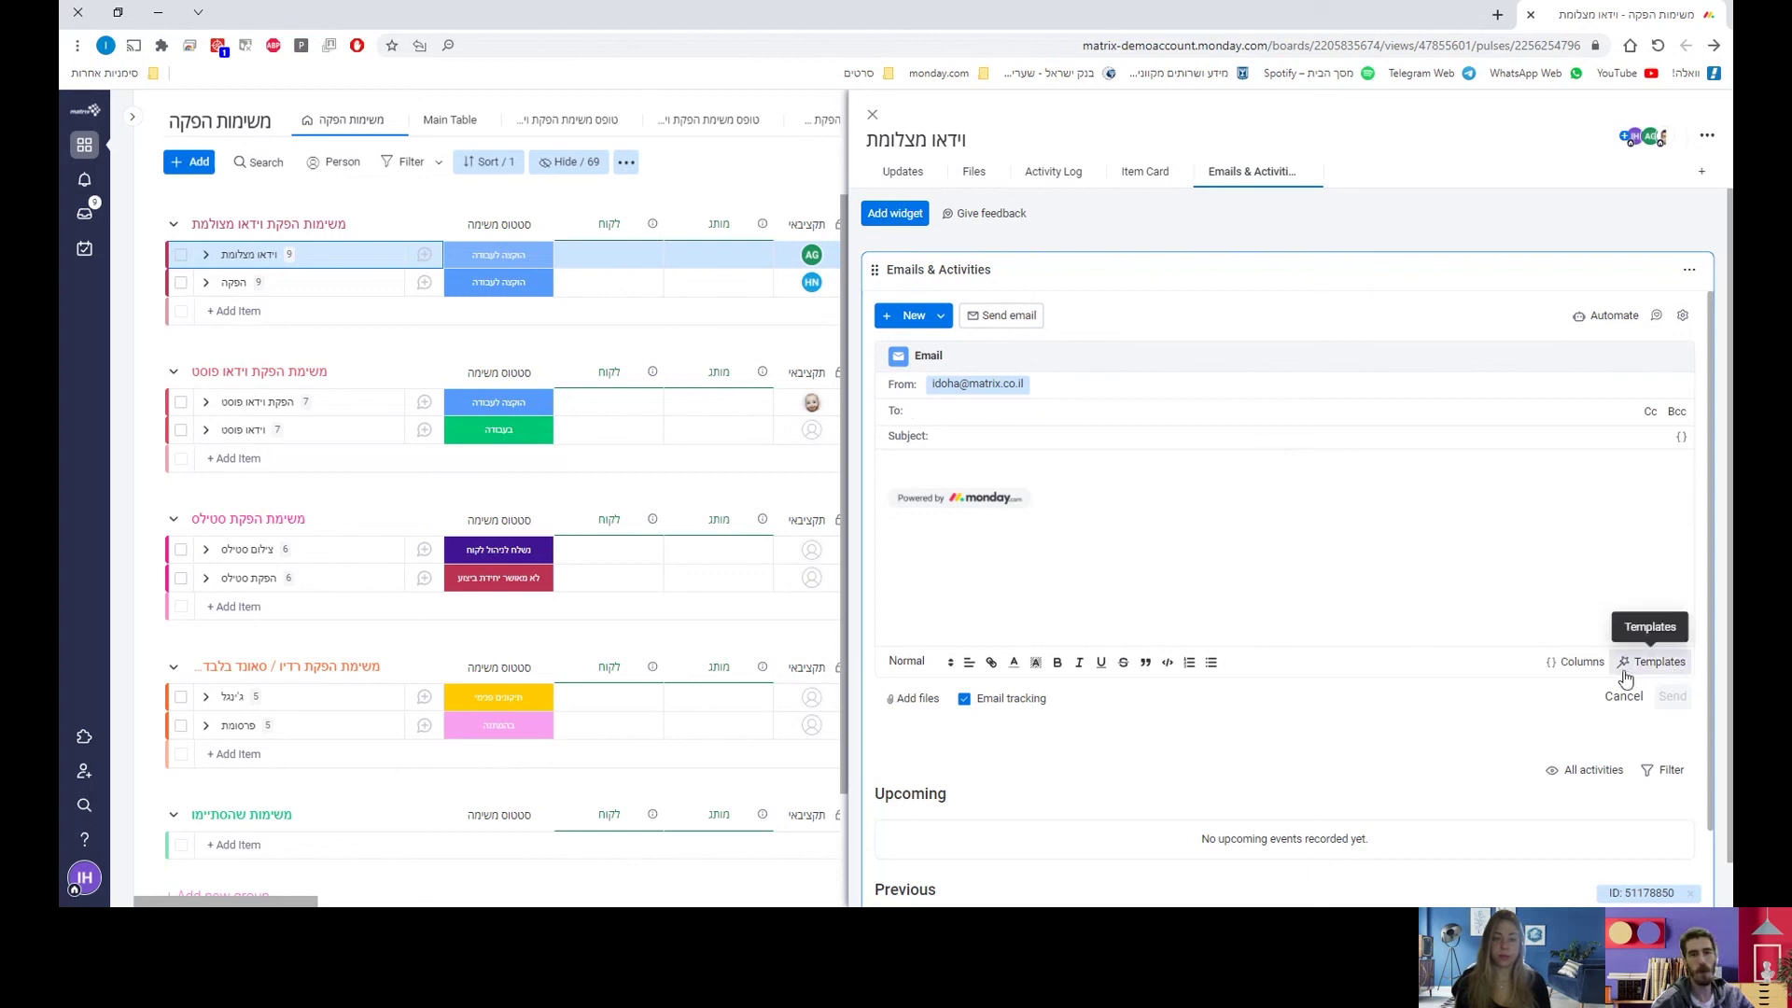
left_click(1577, 661)
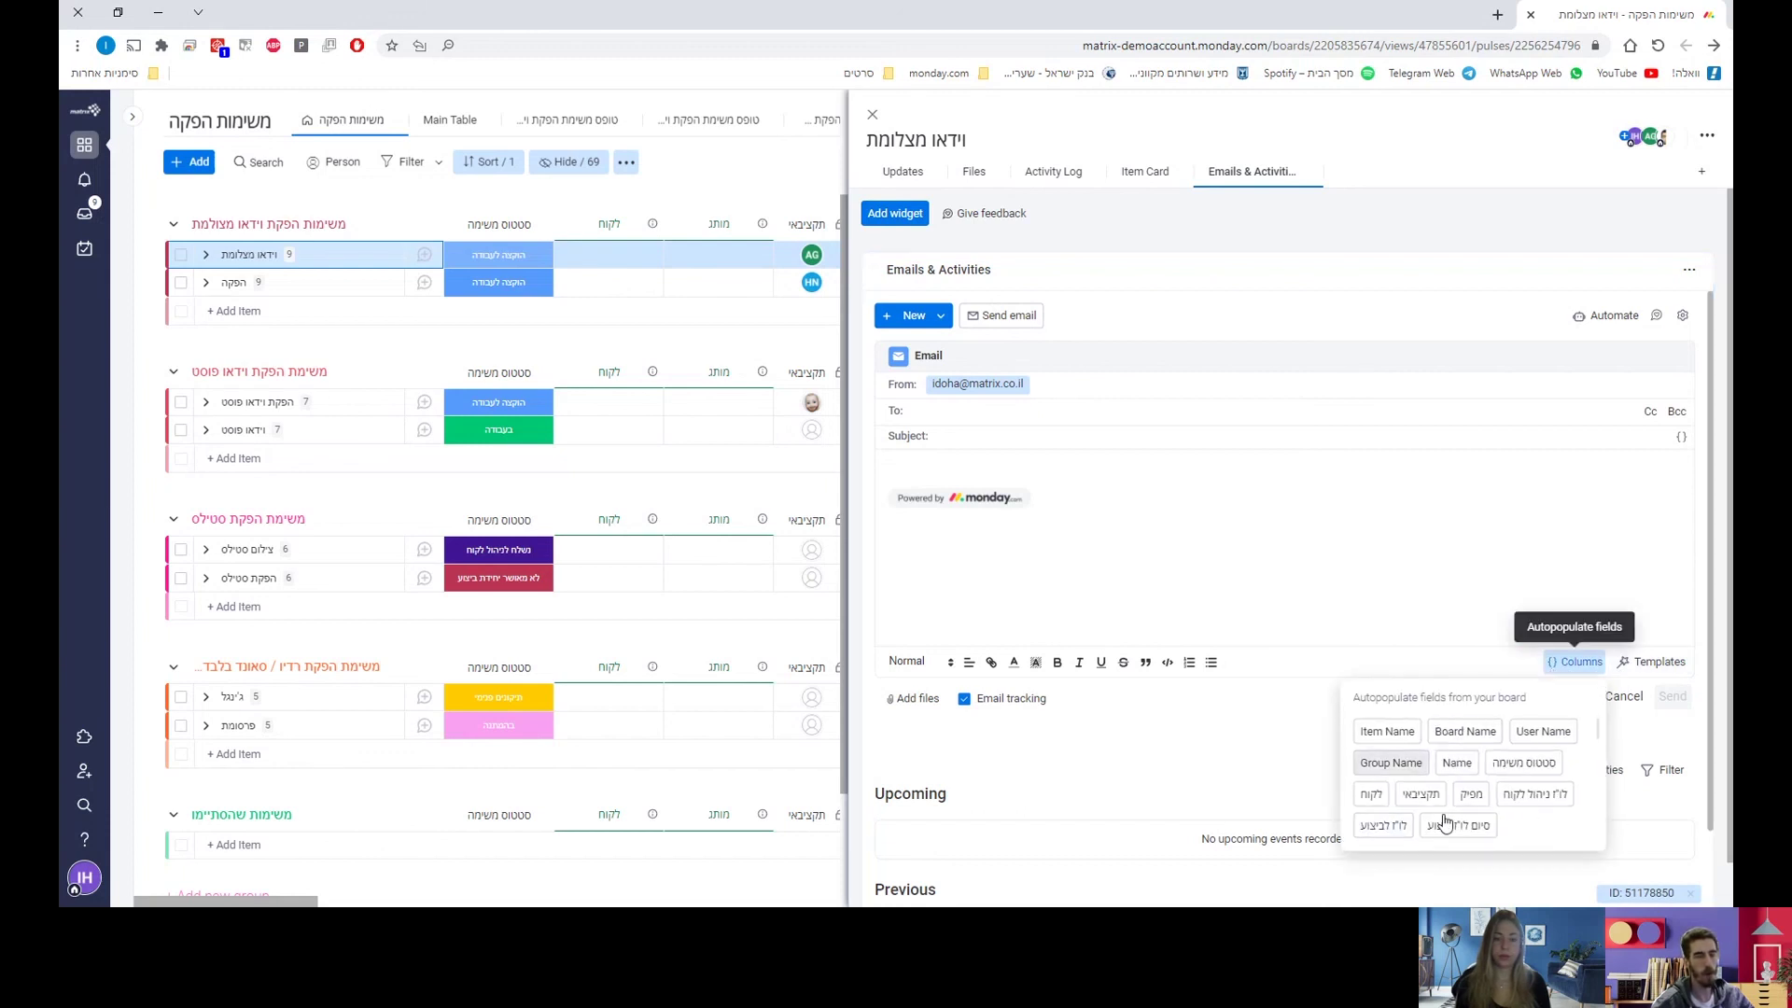
left_click(895, 699)
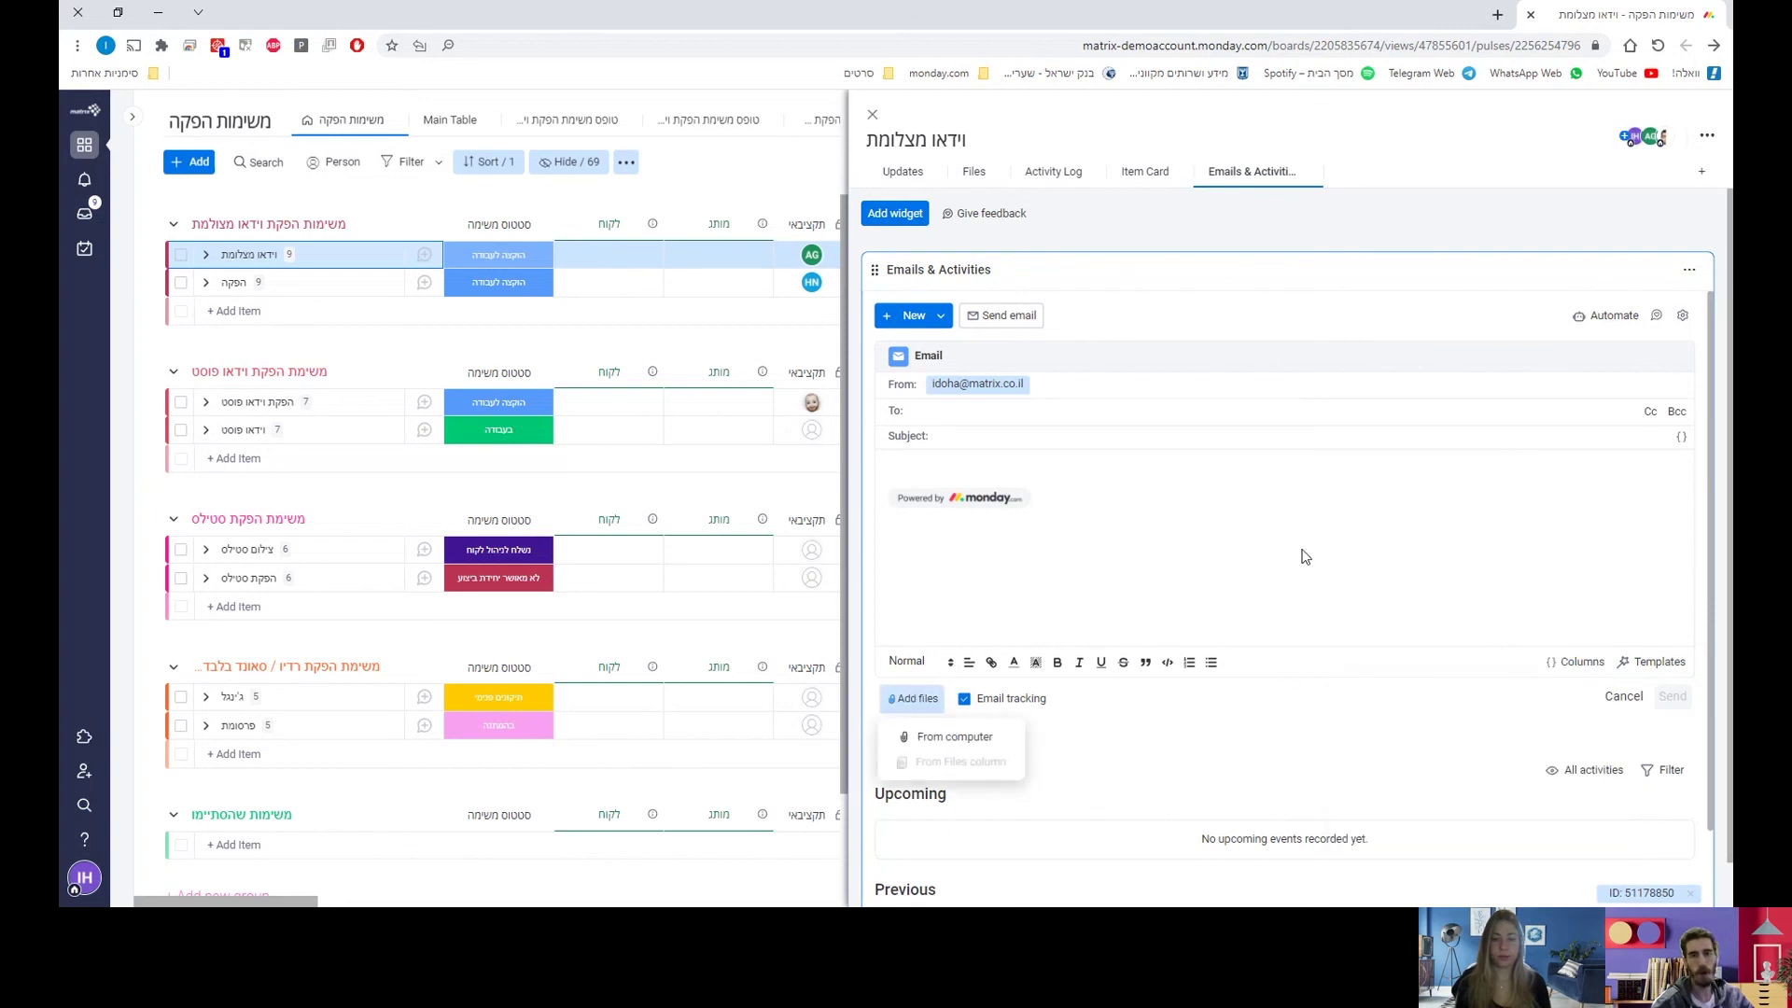
left_click(1154, 563)
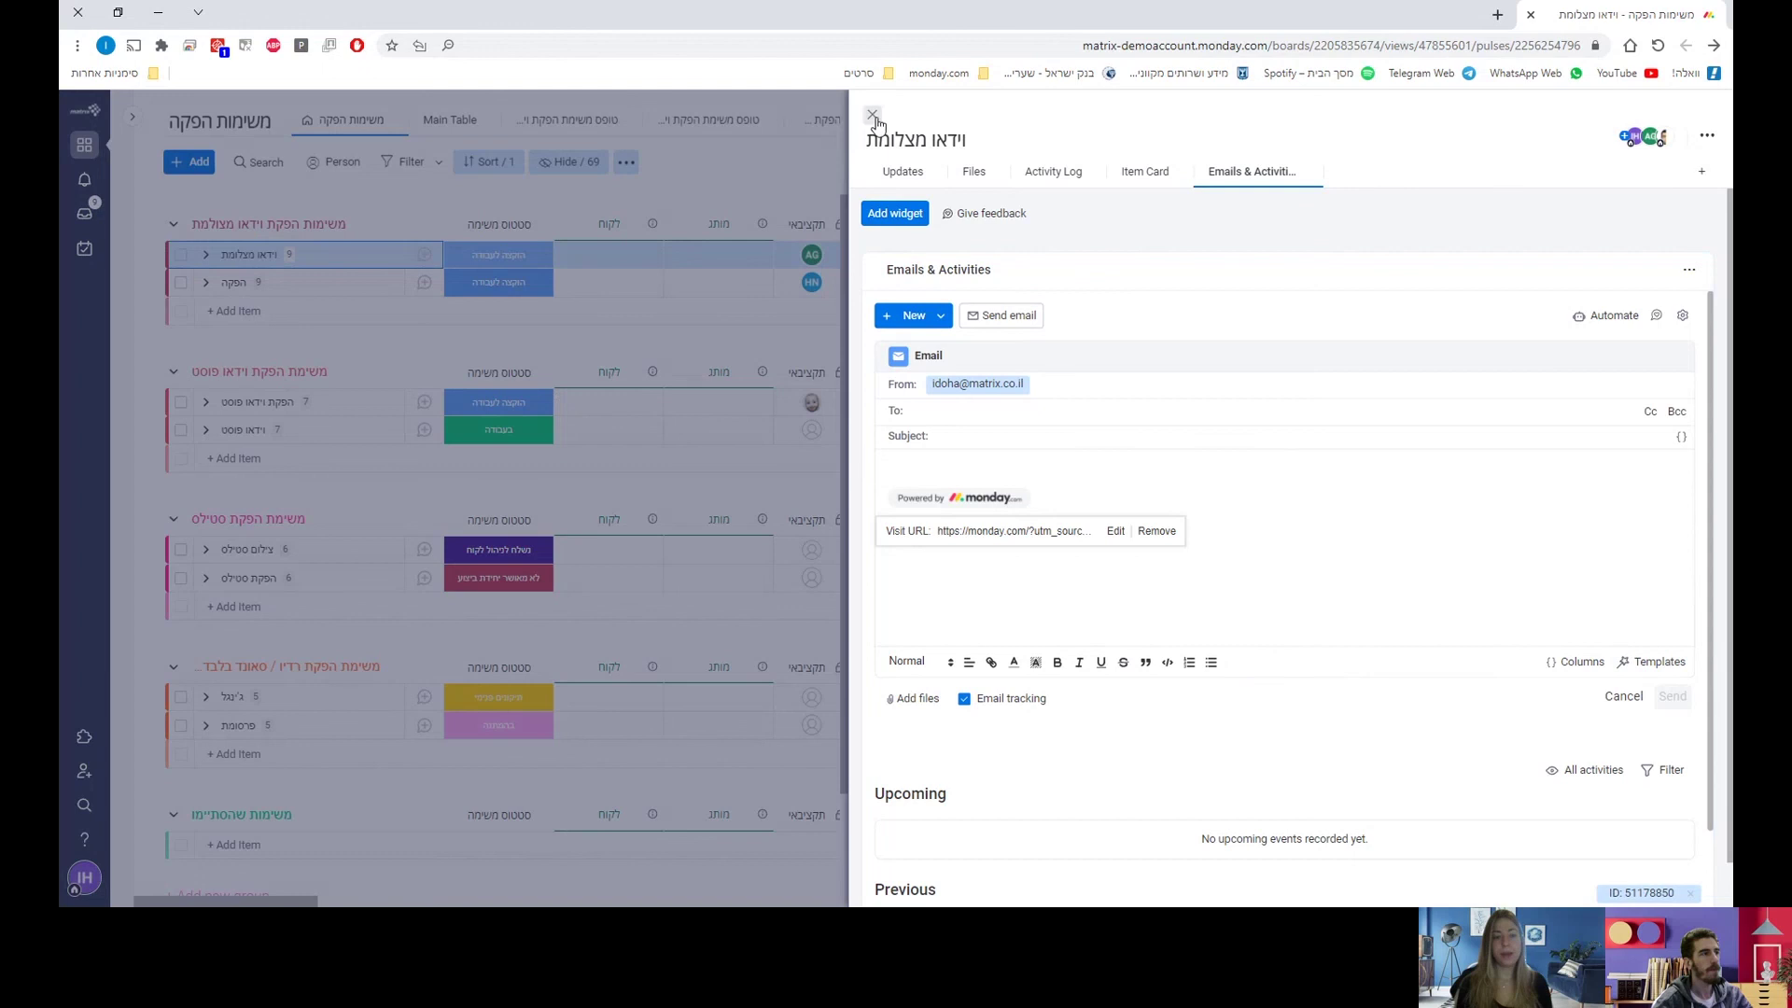
left_click(871, 113)
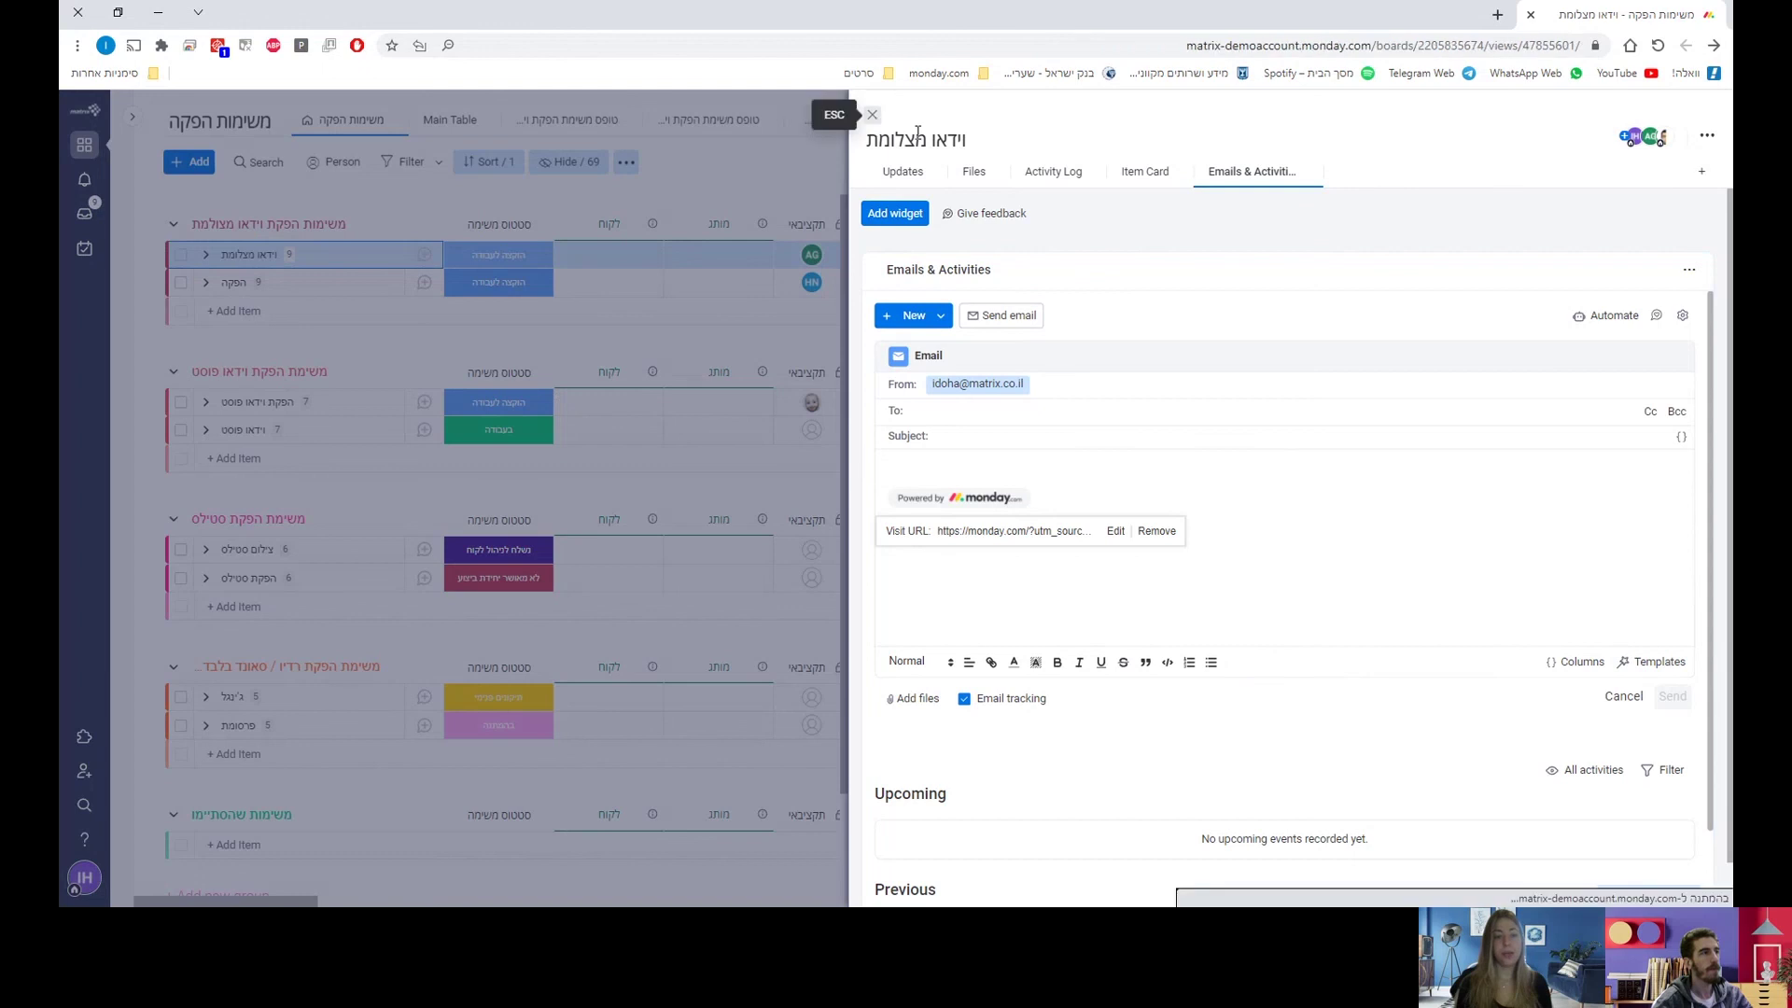
- Open the management folder's "דשבורד הנהלה" dashboard and collapse the client management department folder
mouse_move(144, 142)
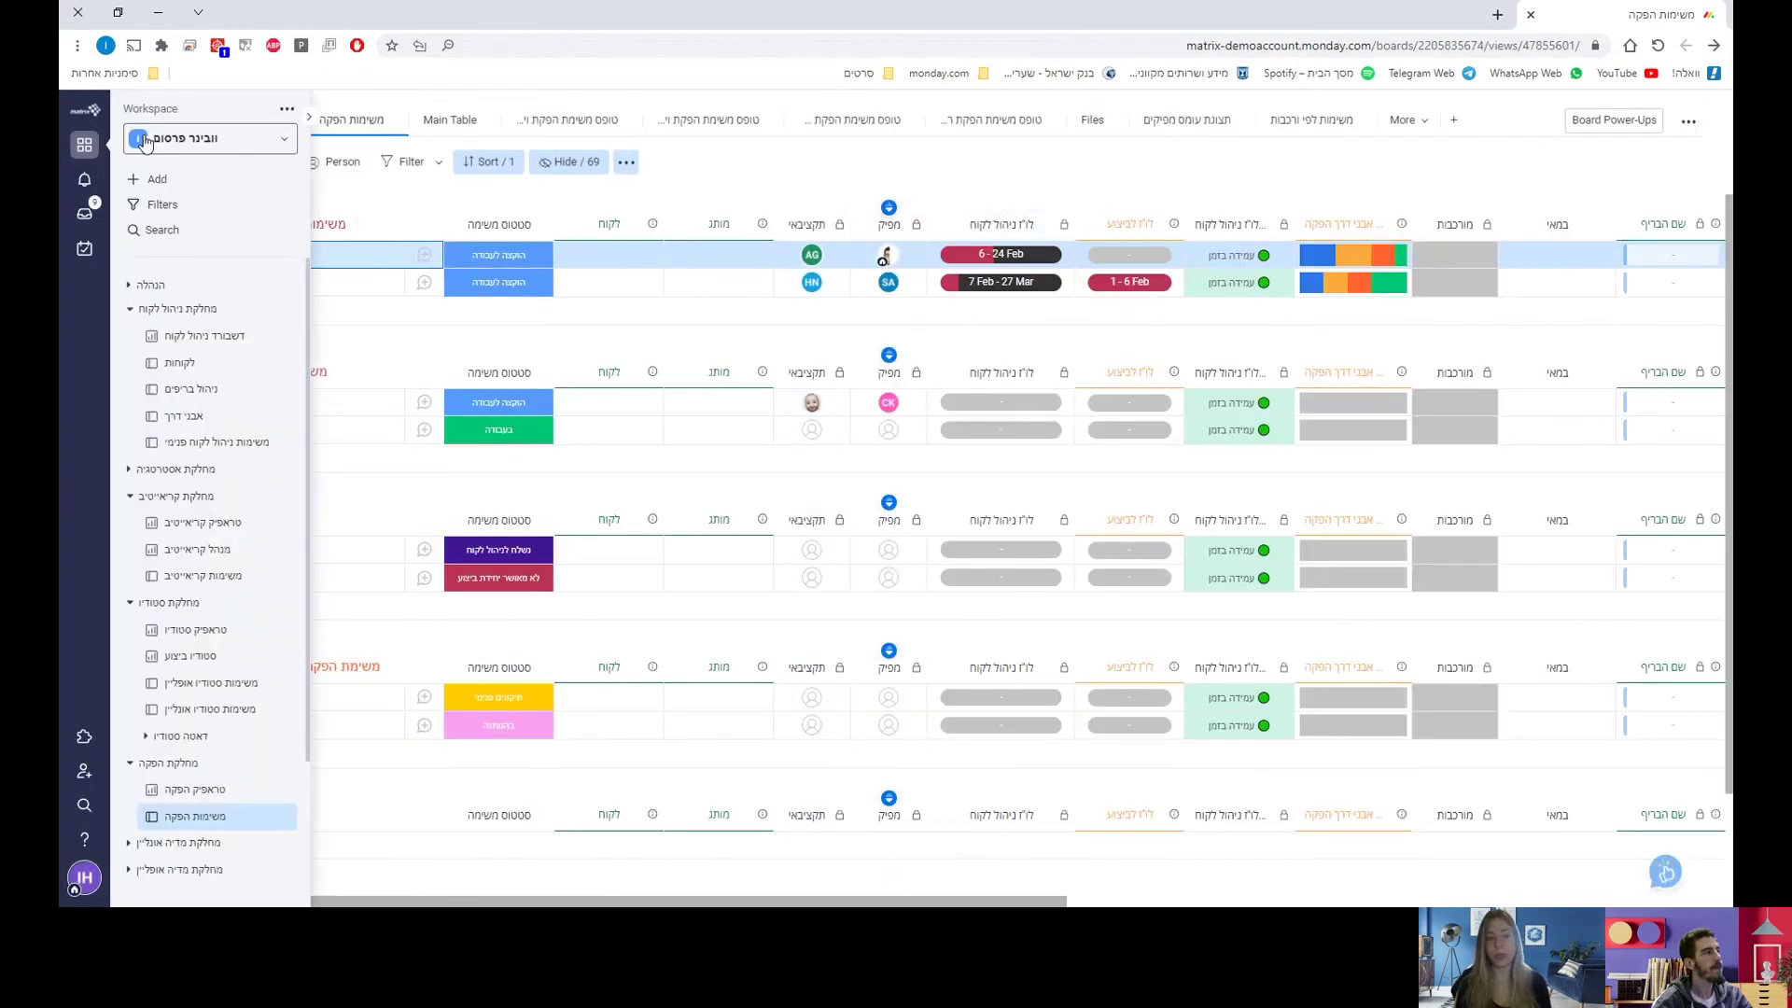
left_click(232, 299)
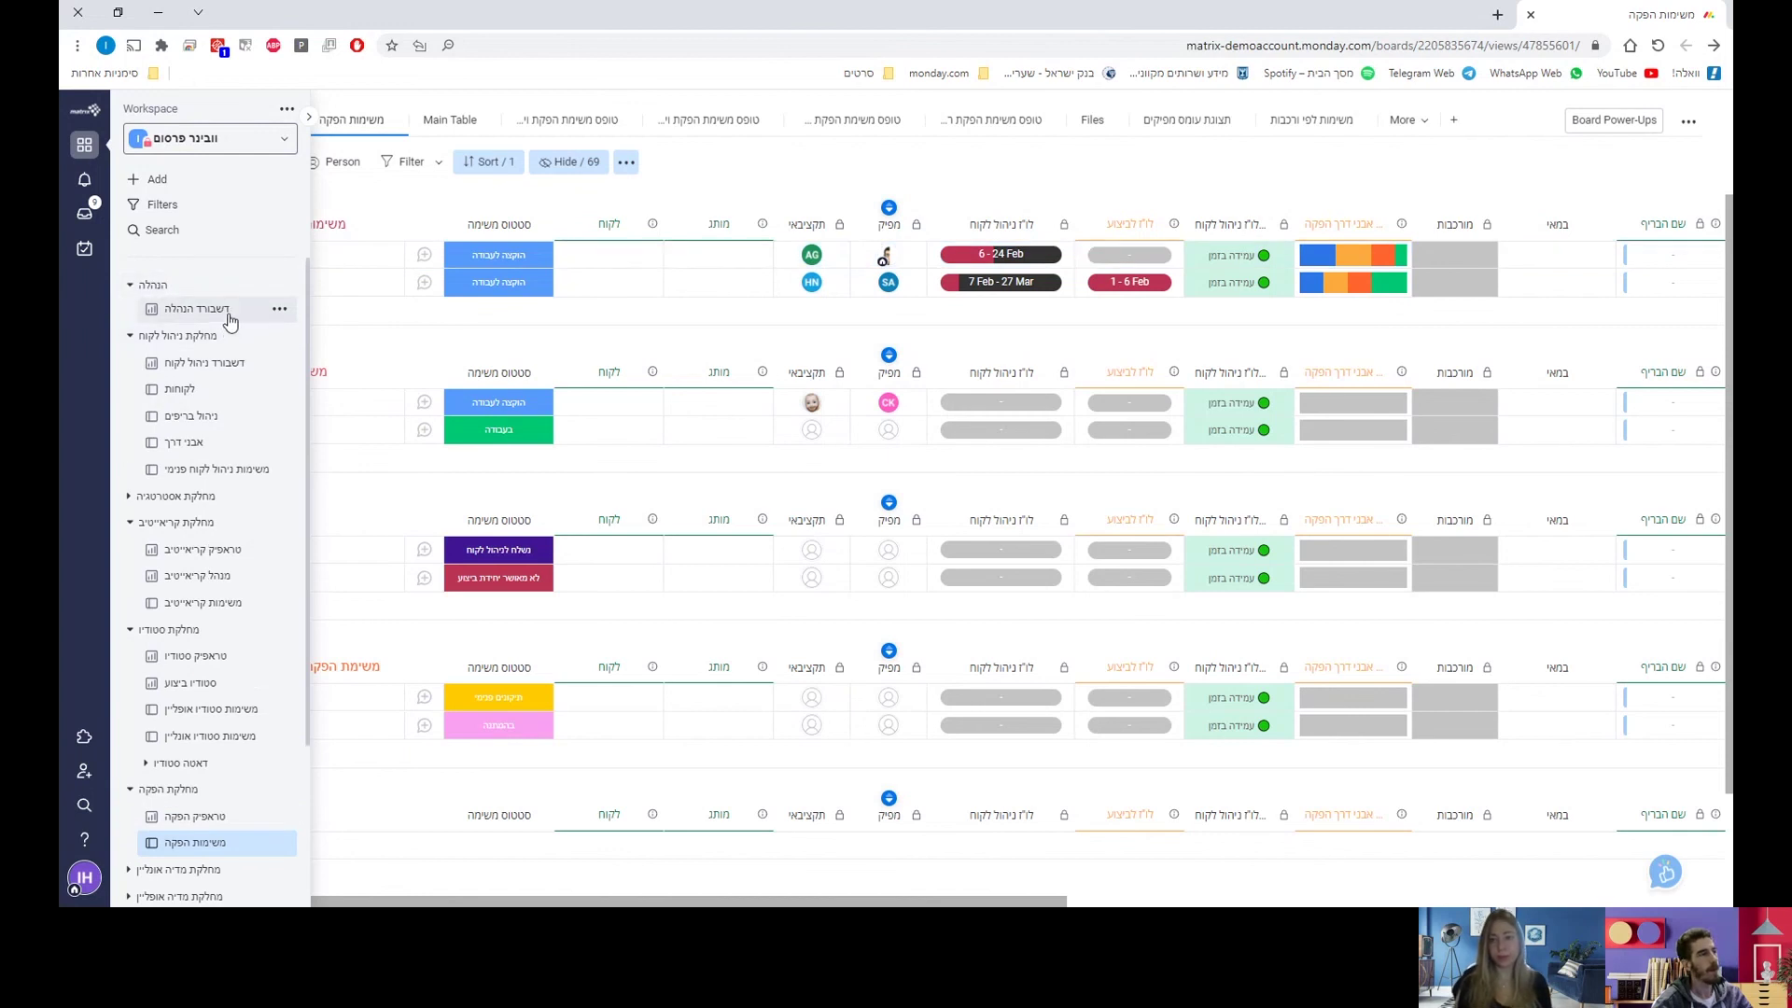
left_click(230, 316)
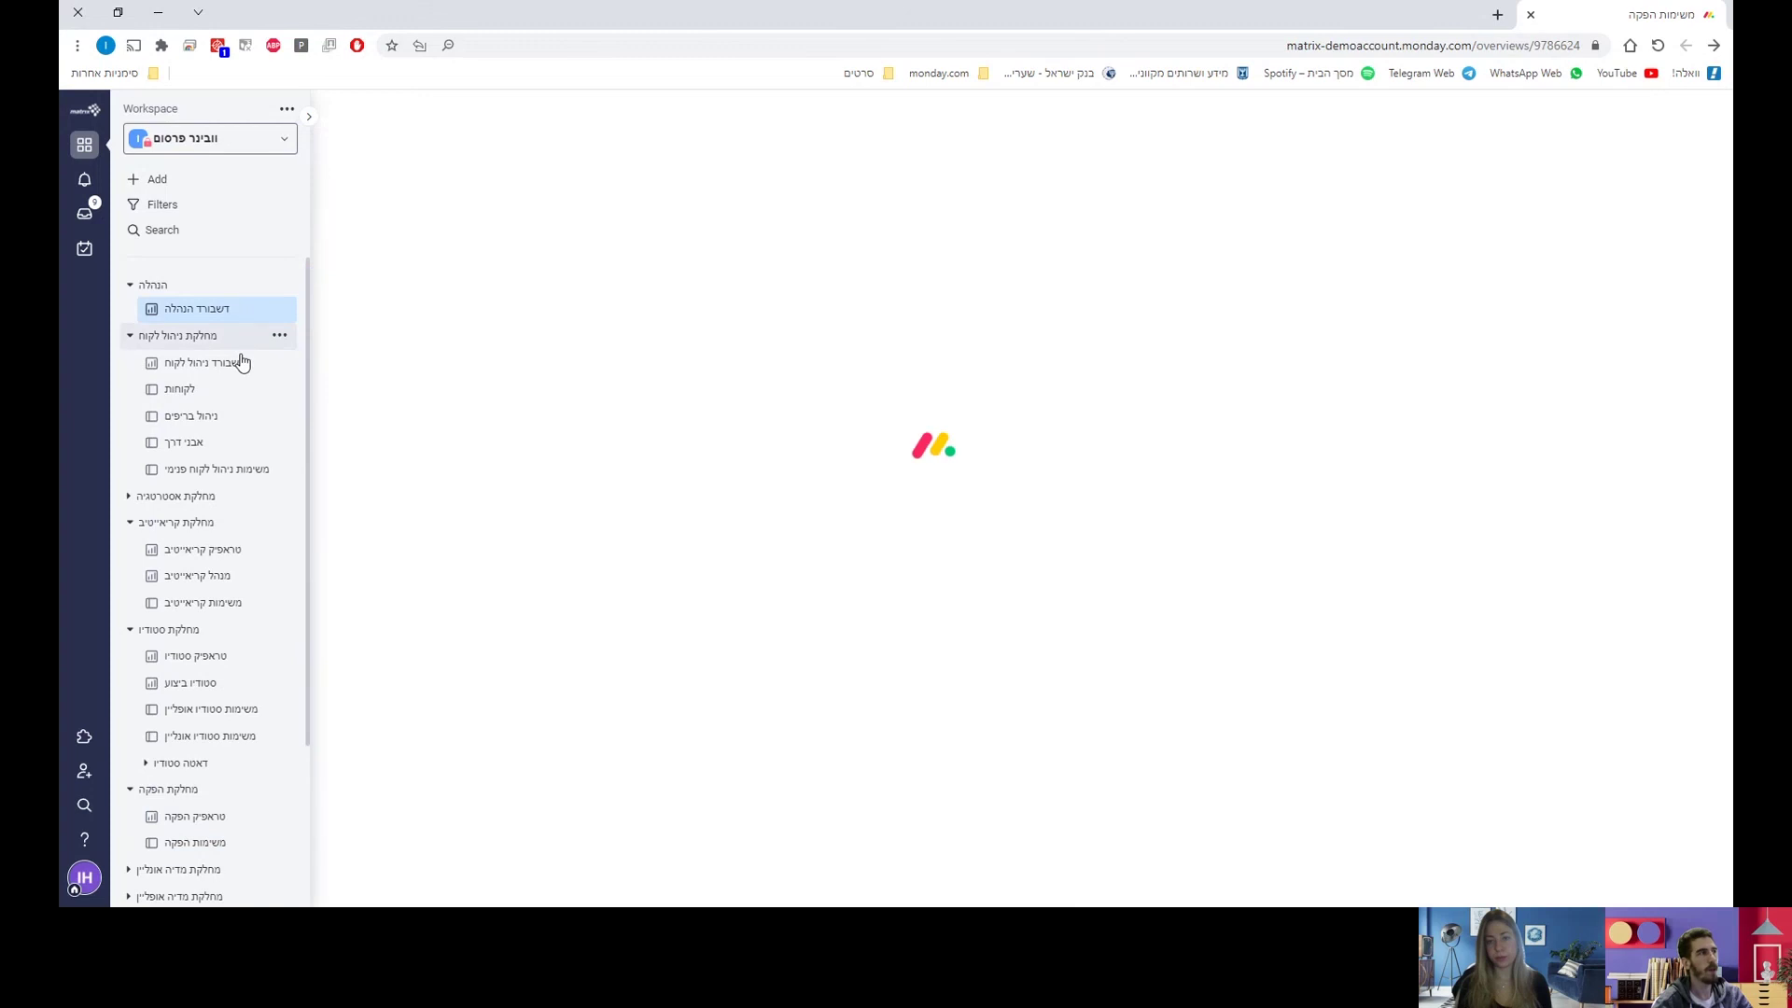
left_click(224, 338)
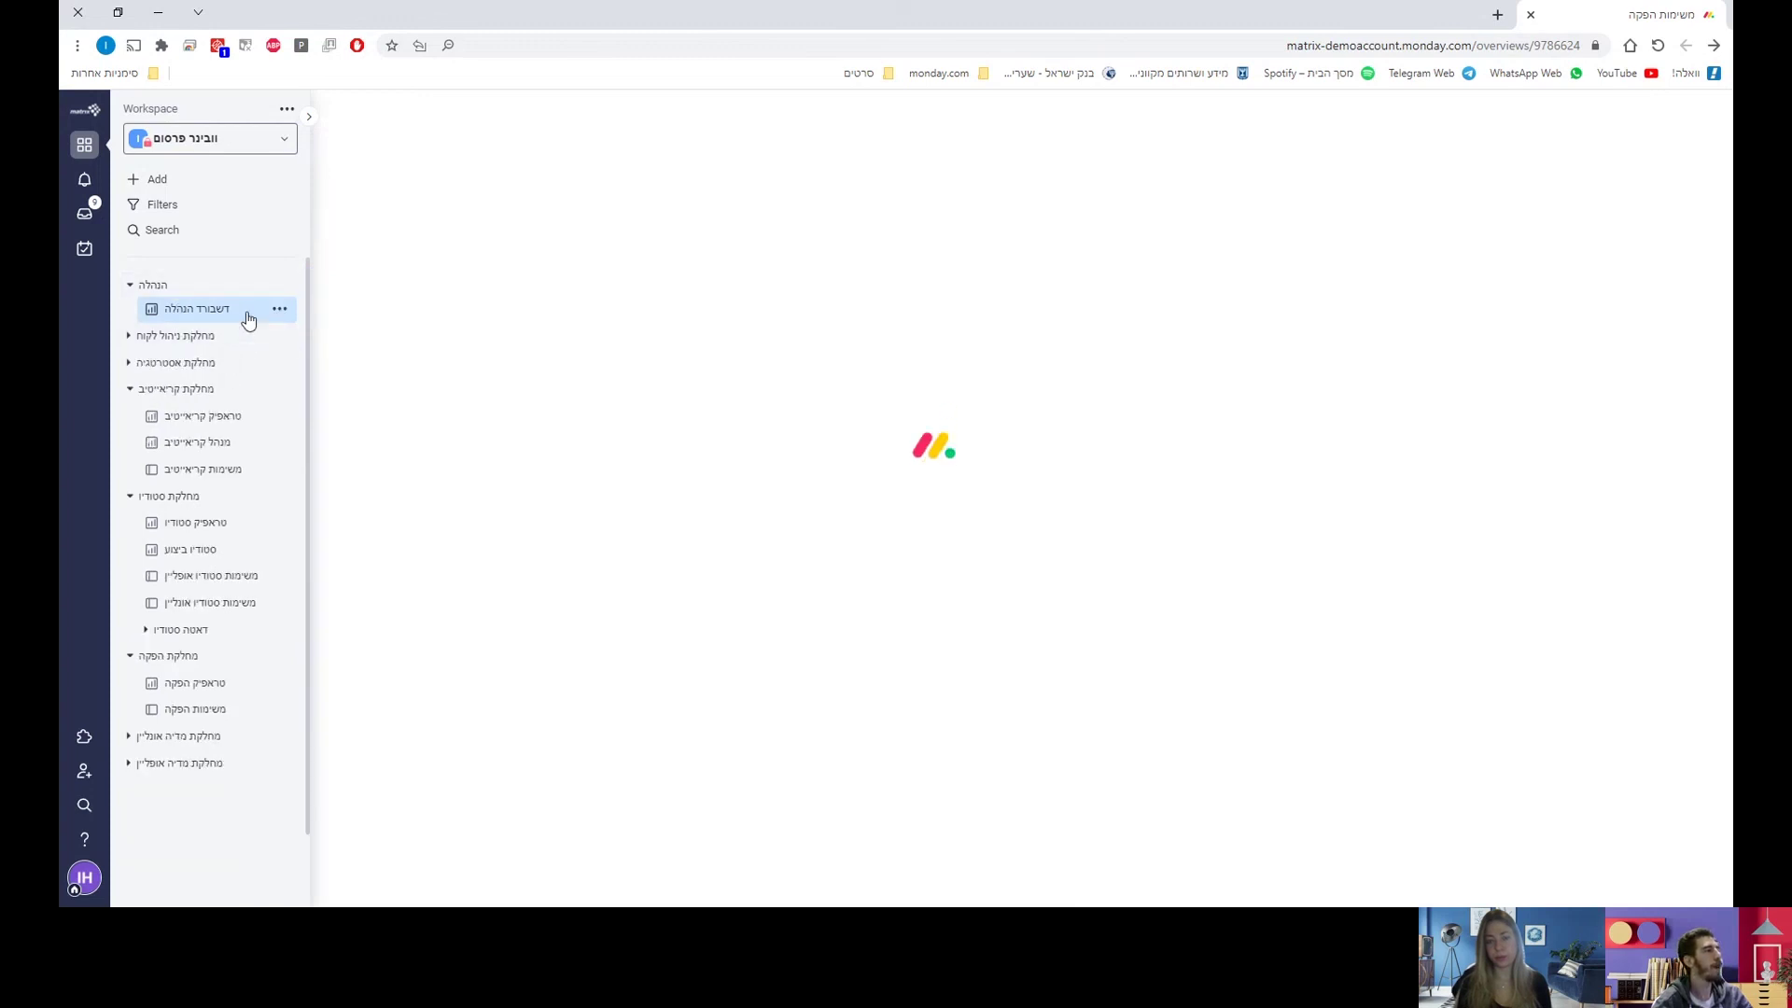
left_click(245, 388)
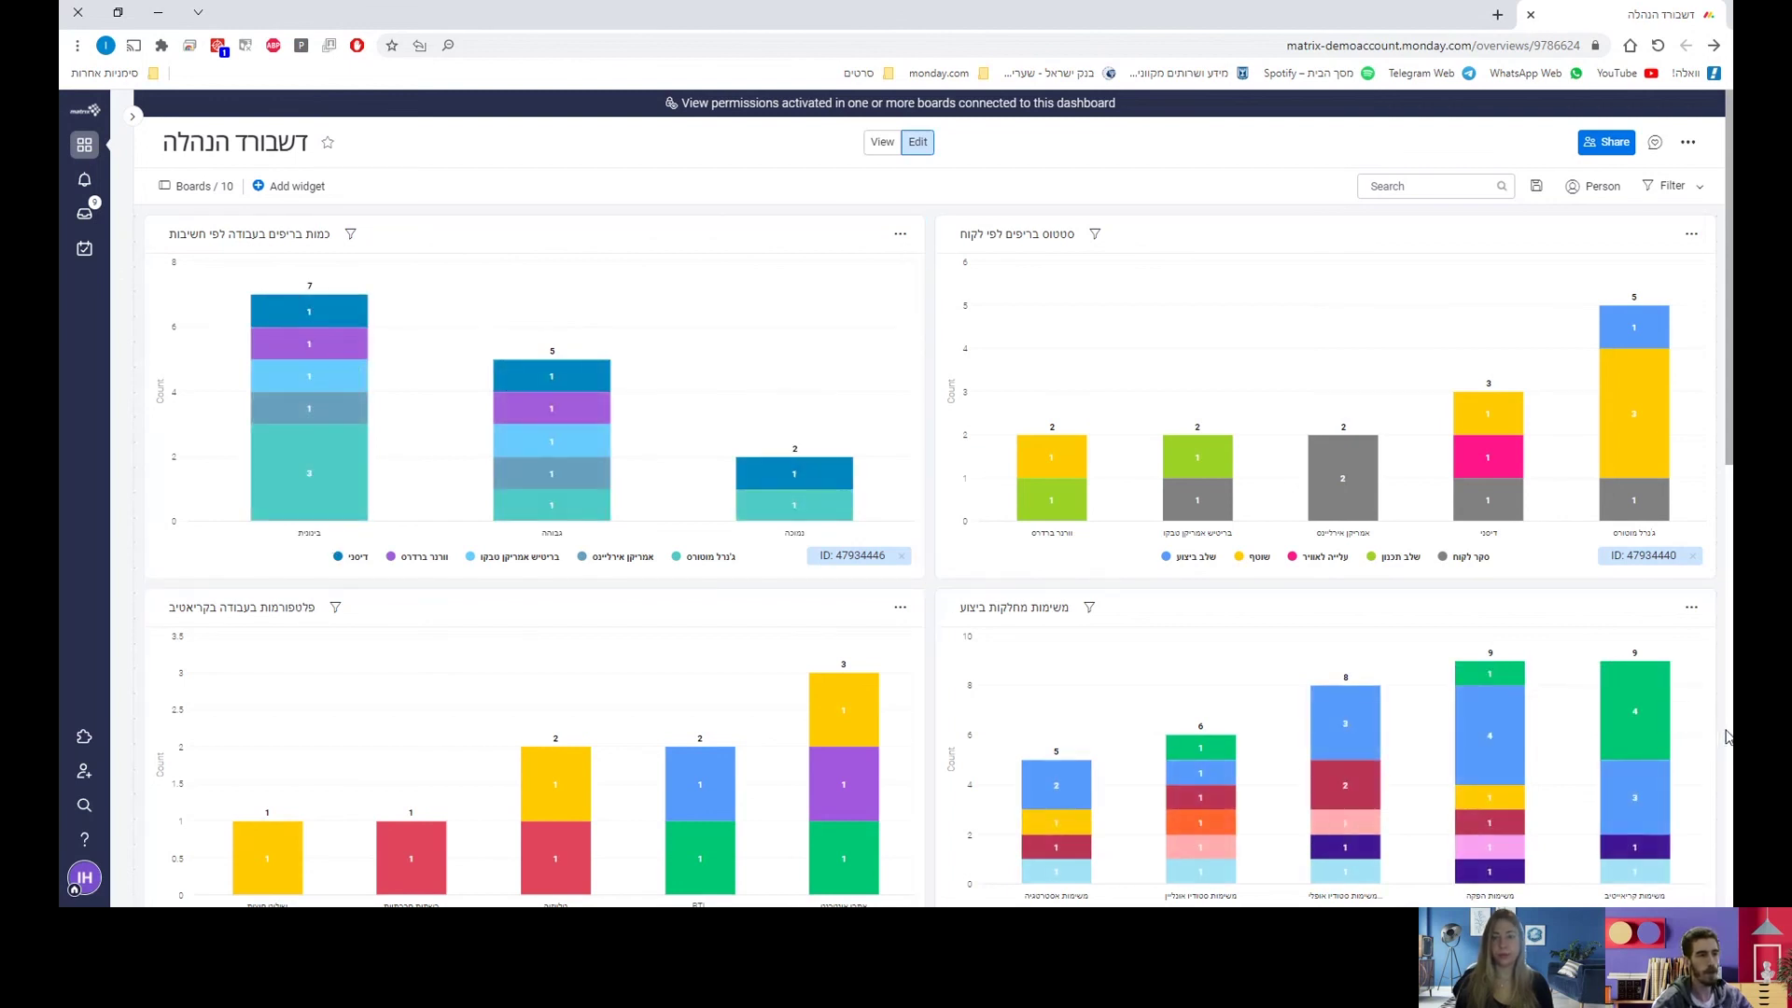
- View the breakdown of "בעבודה" tasks from the "משימות מחלקות ביצוע" chart and close it
scroll(1725, 736, "down", 2)
scroll(1726, 736, "down", 3)
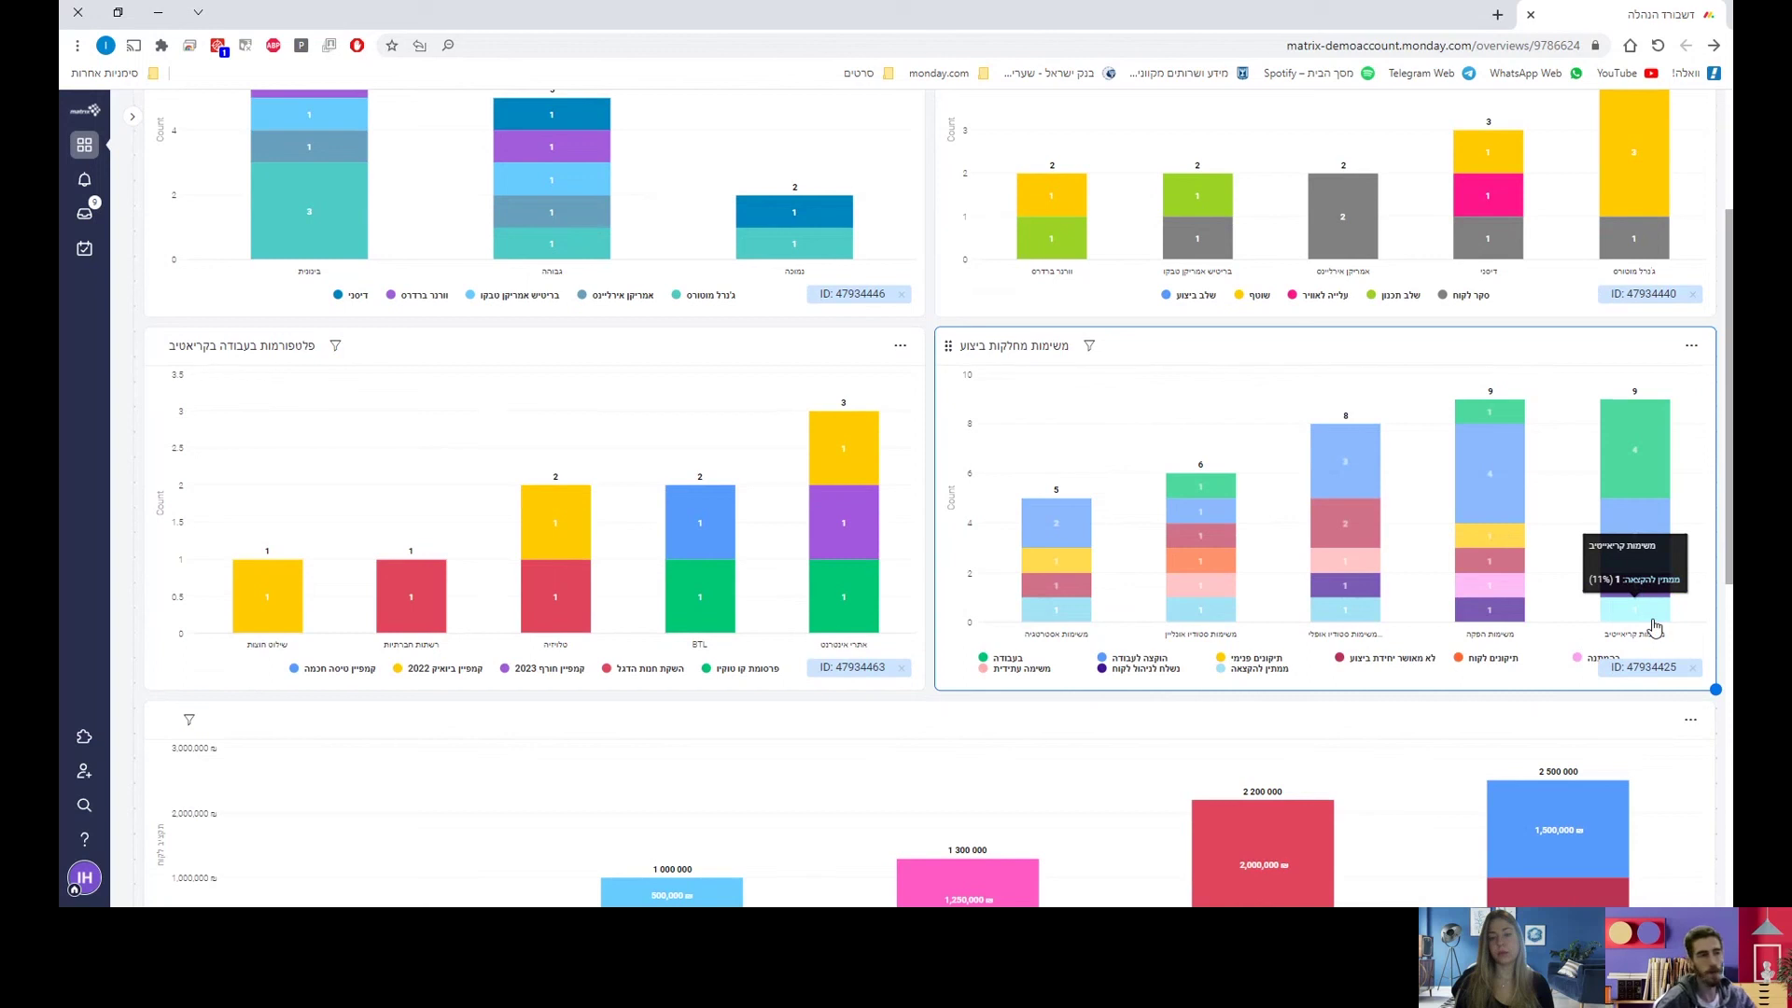
left_click(1635, 446)
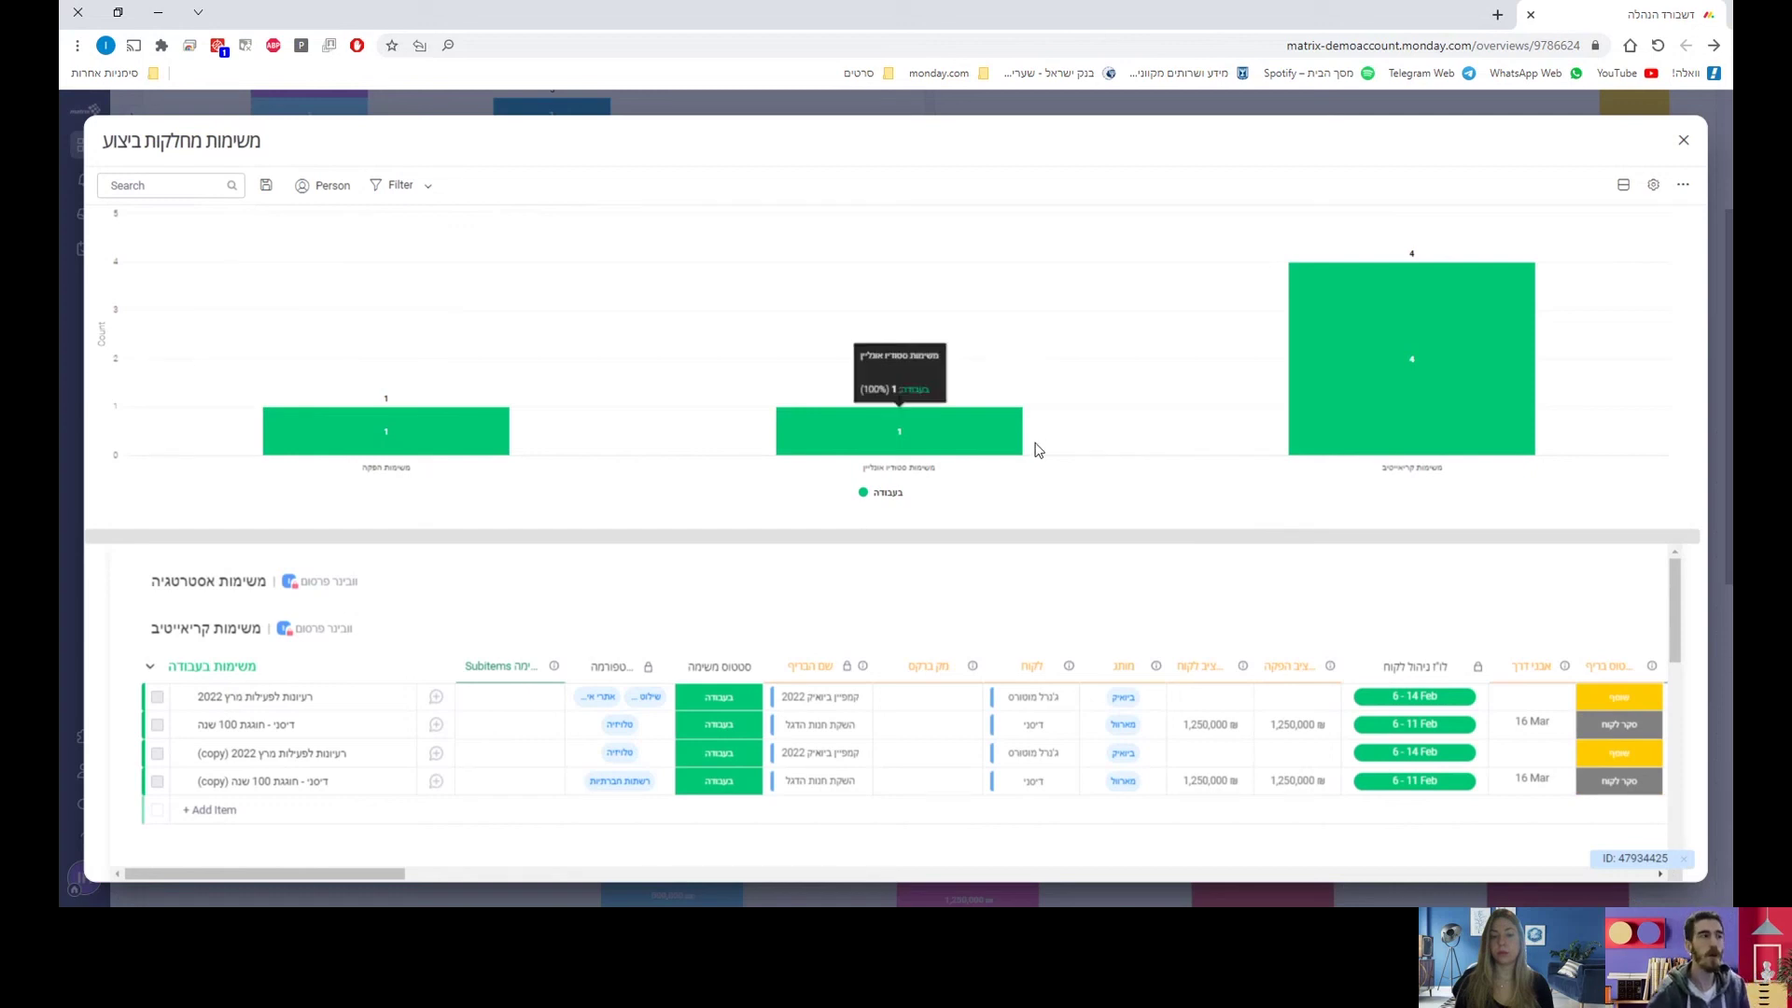
left_click(1684, 140)
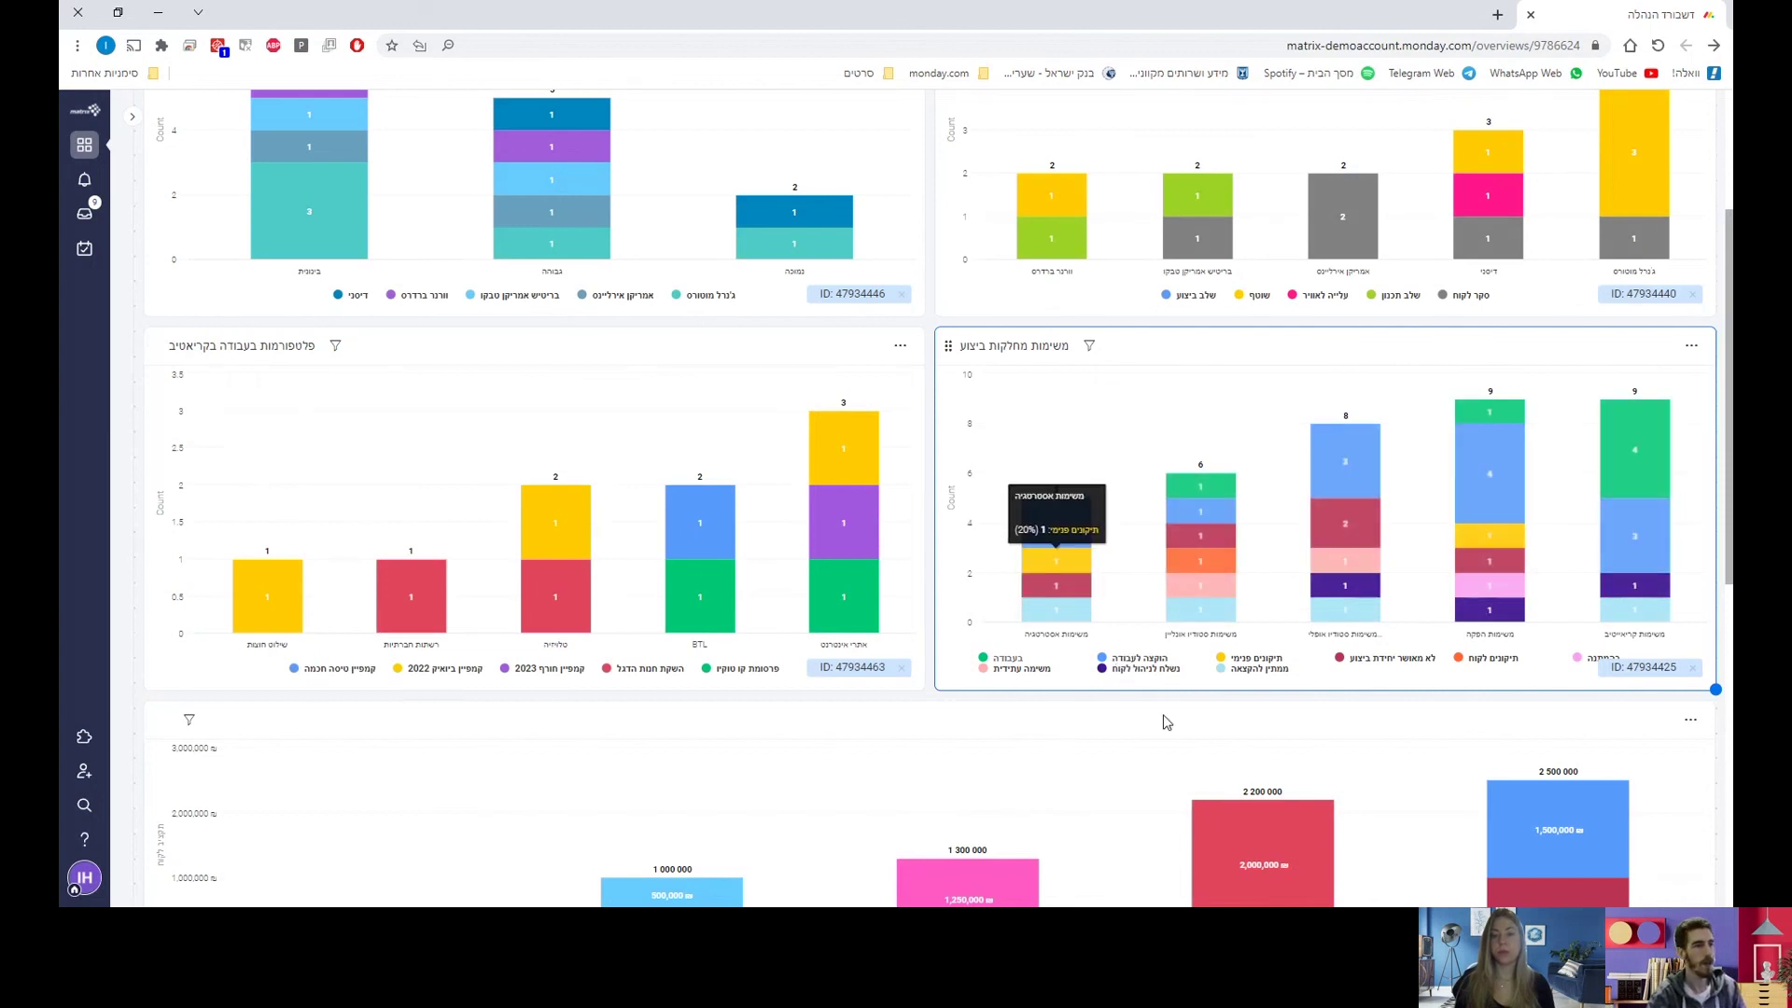
- Review the client budget chart and the "יומן פרזנטציות" calendar on the management dashboard
scroll(1670, 739, "down", 2)
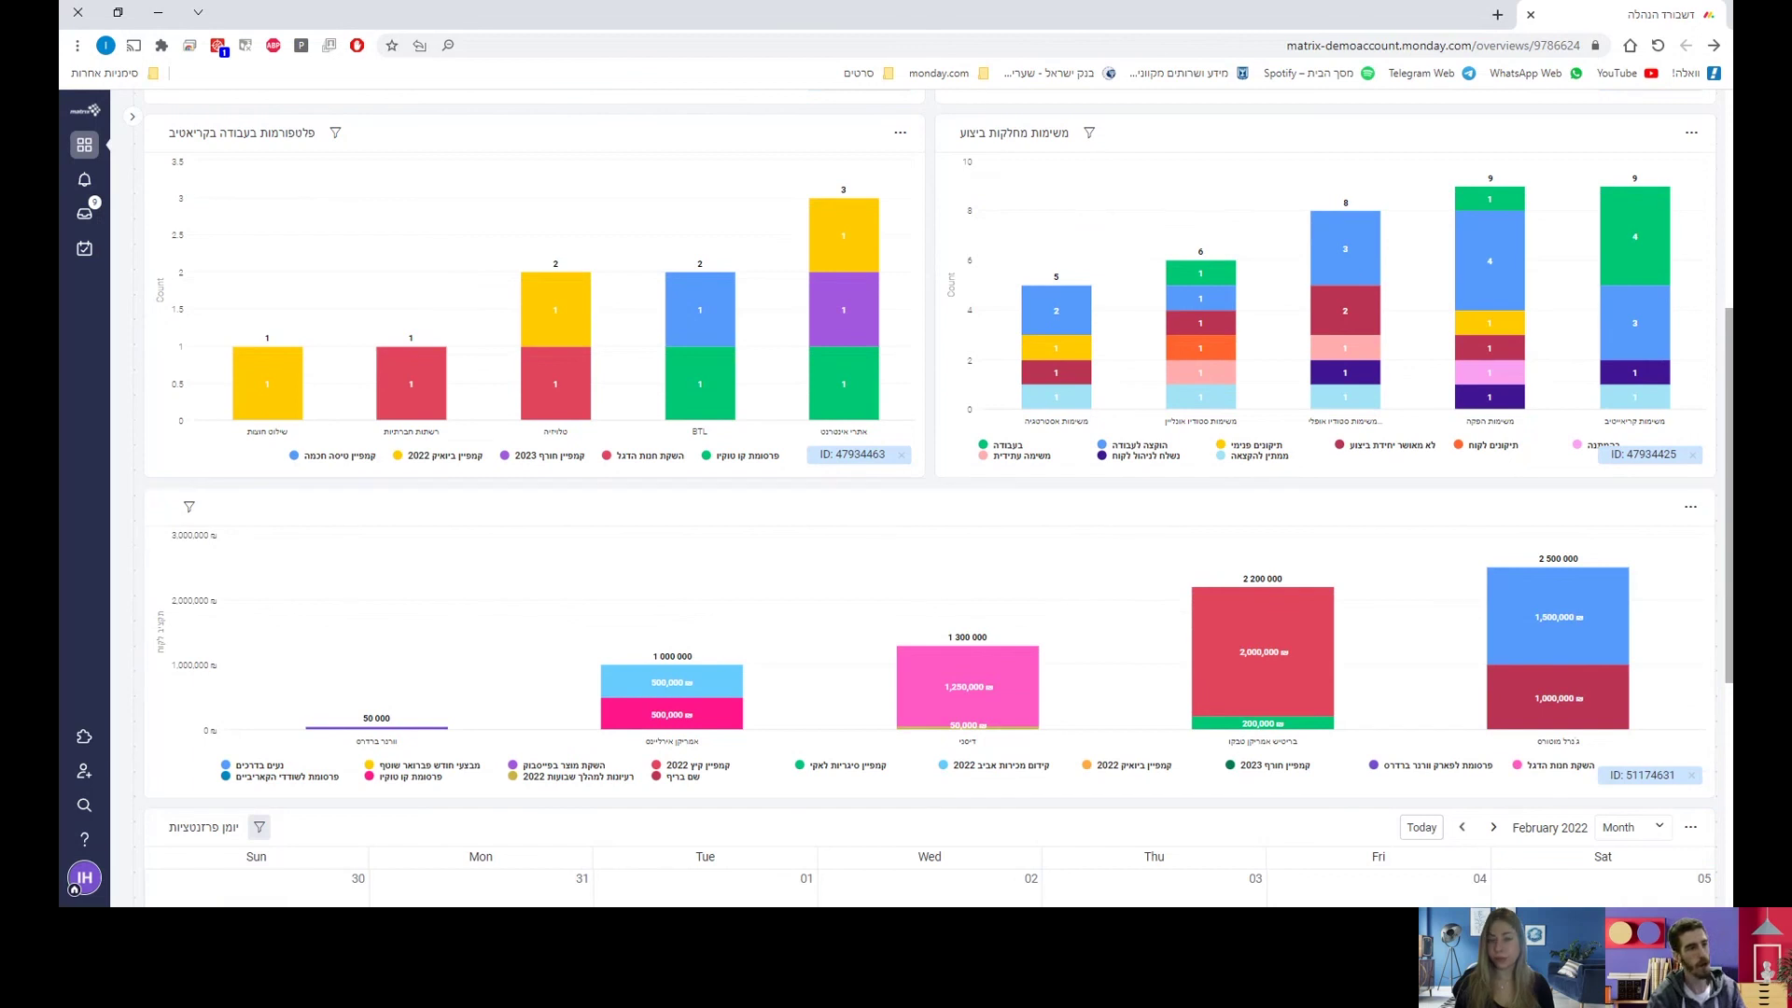
scroll(1717, 765, "down", 3)
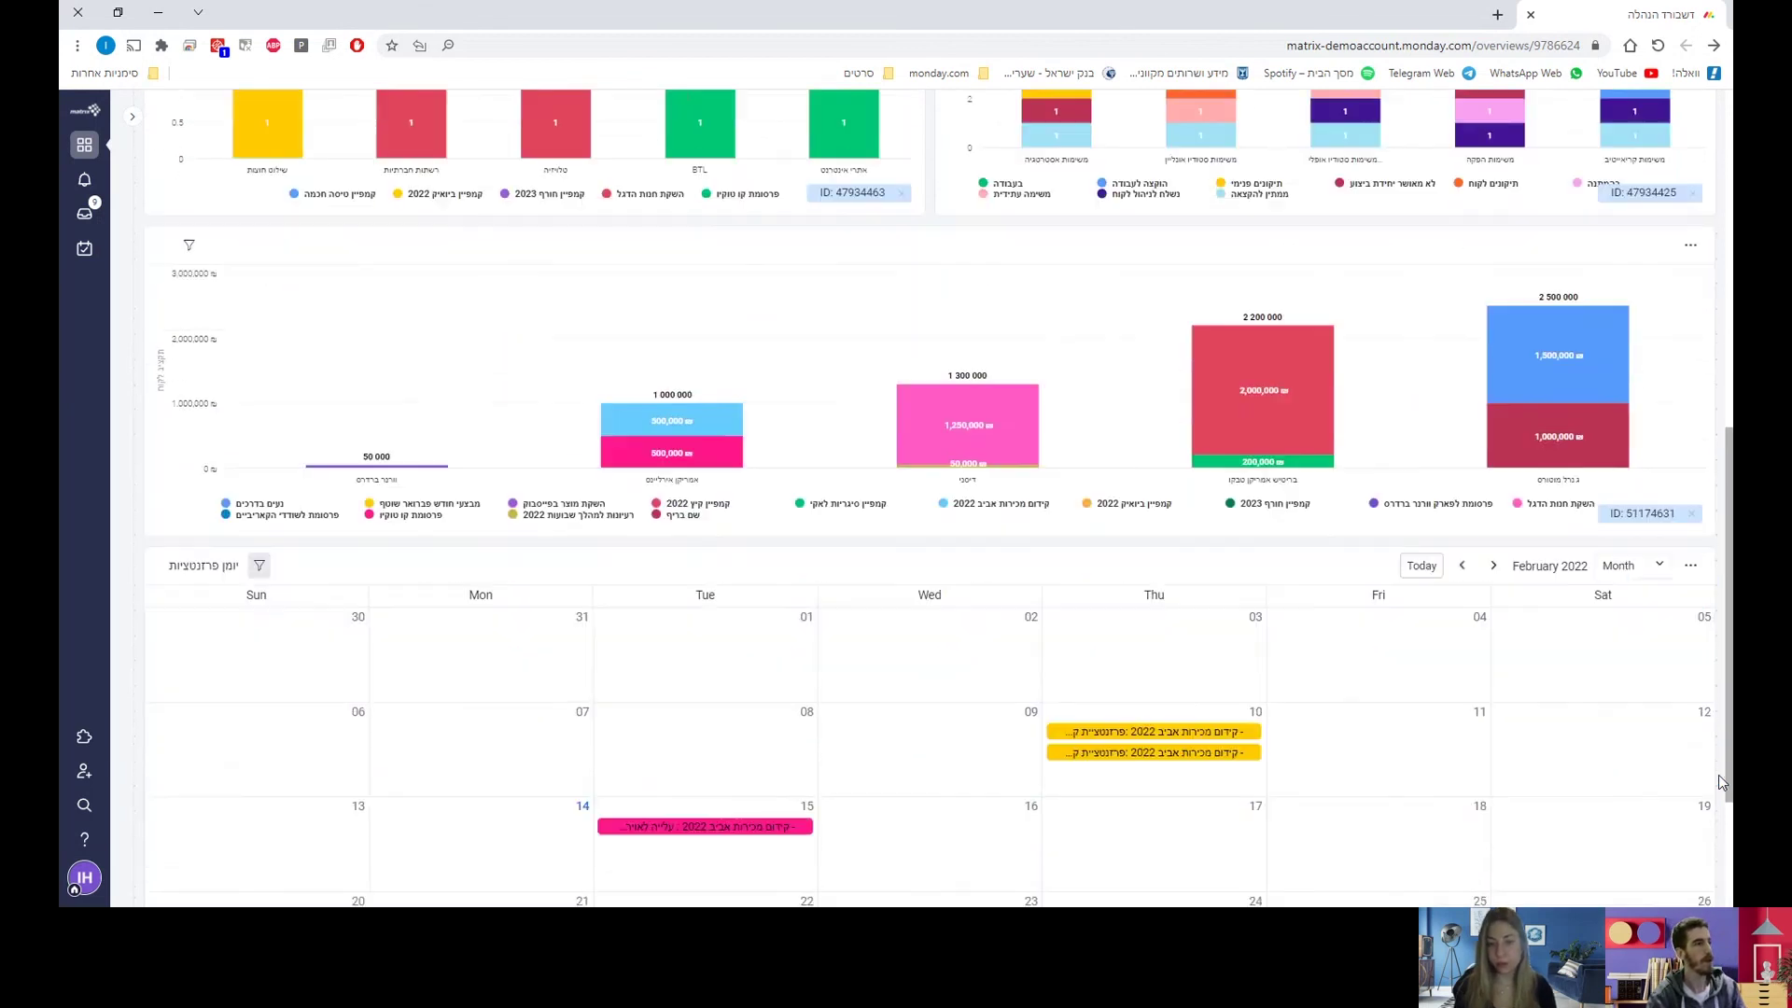
scroll(1717, 775, "down", 2)
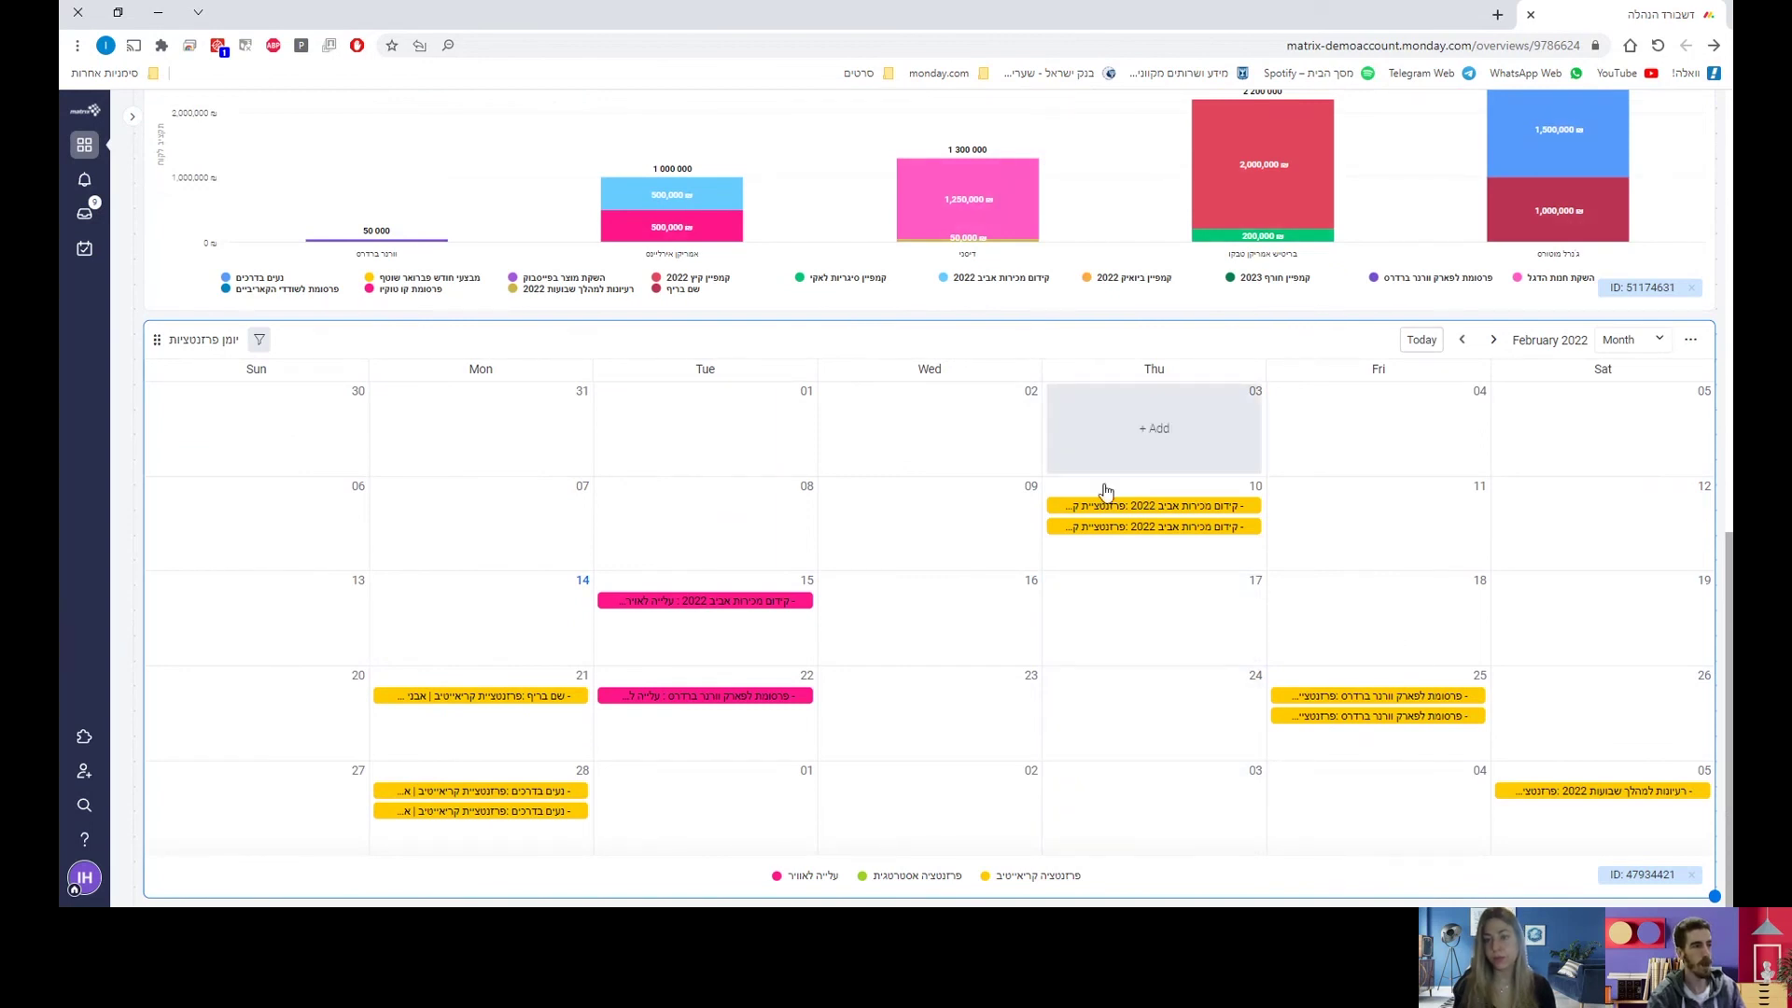
scroll(1382, 654, "up", 6)
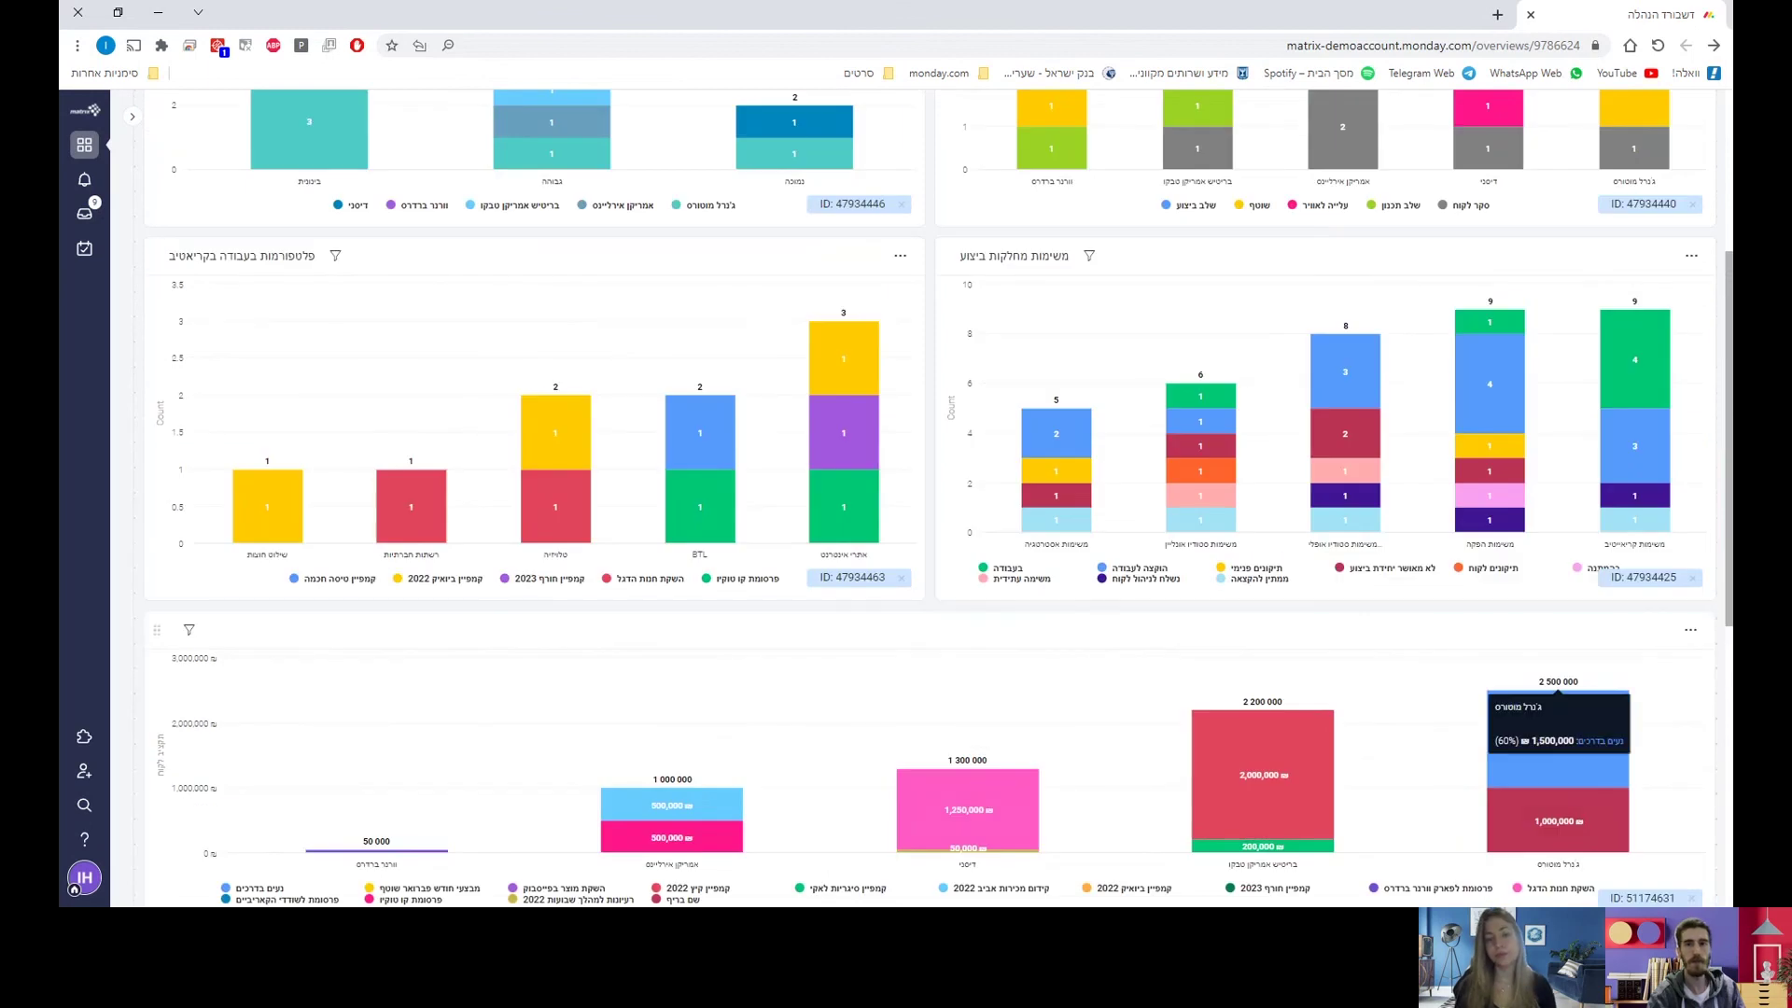